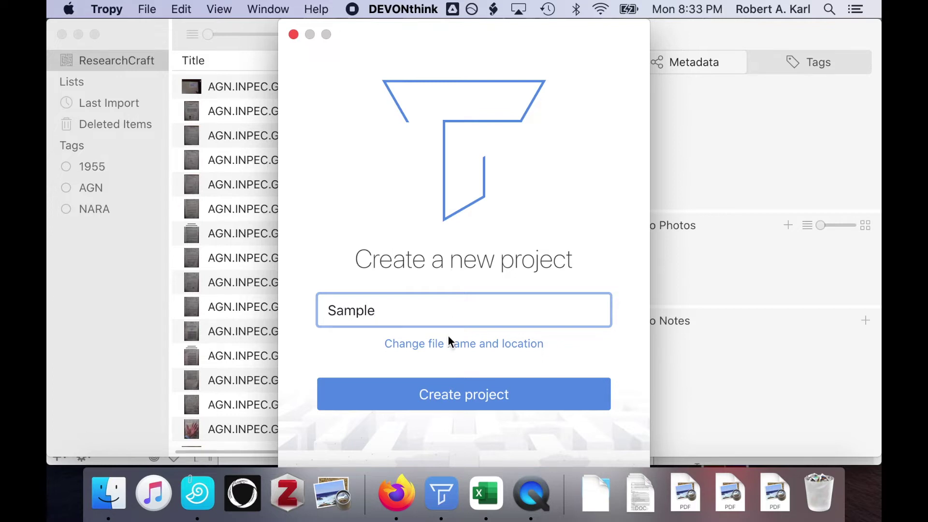
- Create the new project Sample with its file Sample.tpy saved in the Downloads folder
click(446, 344)
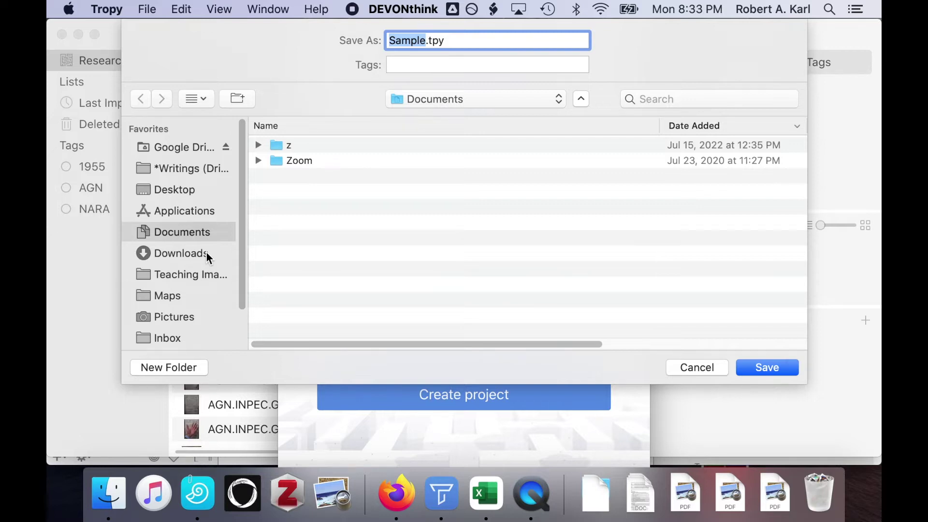
click(190, 252)
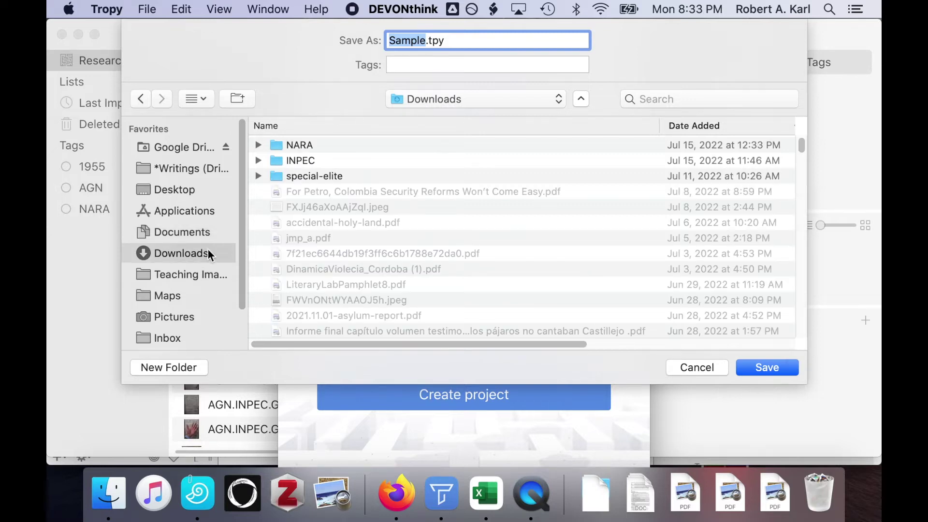
click(760, 371)
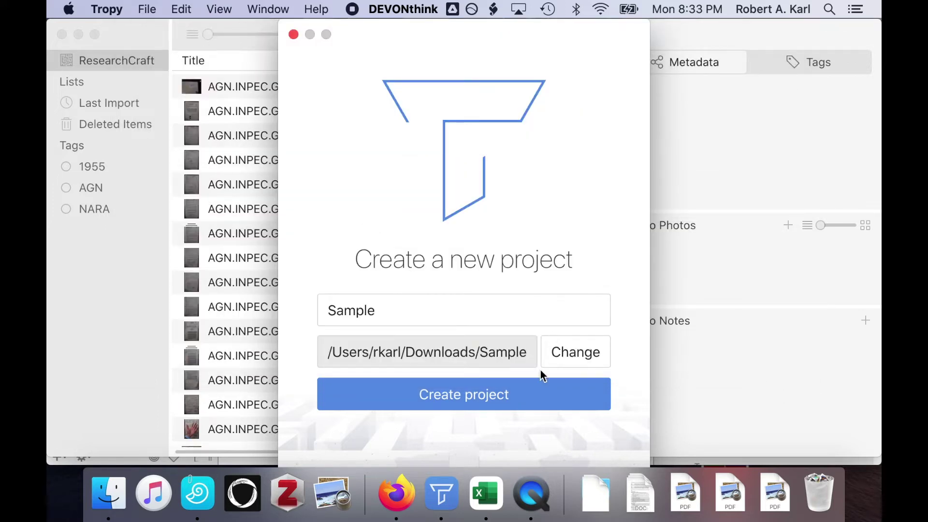
click(527, 399)
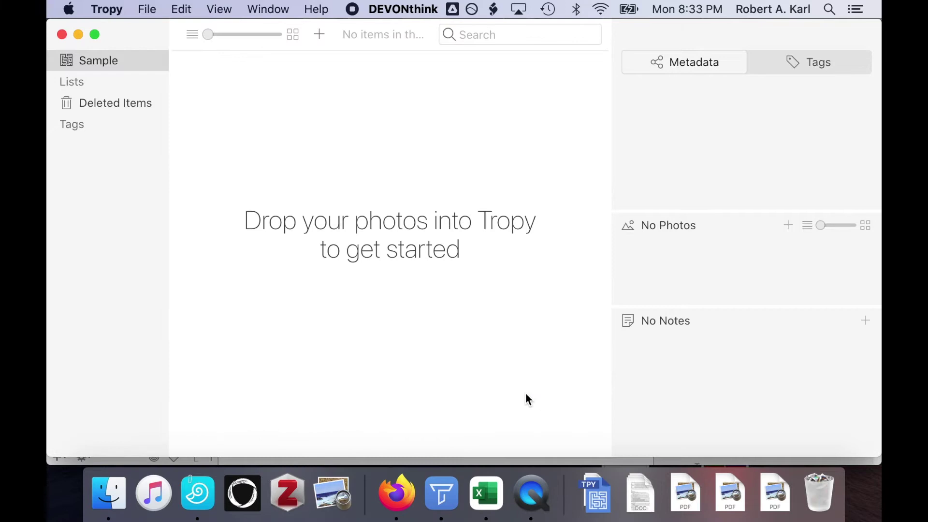
- Switch to Finder and open the folder Carpeta 137 (incomplete) inside INPEC > Caja 45 in Downloads
key(super+Tab)
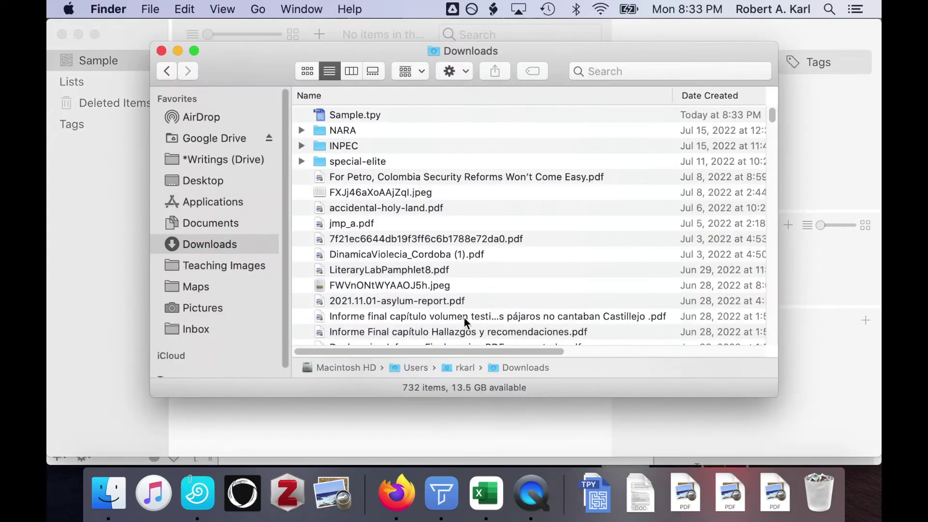
click(346, 147)
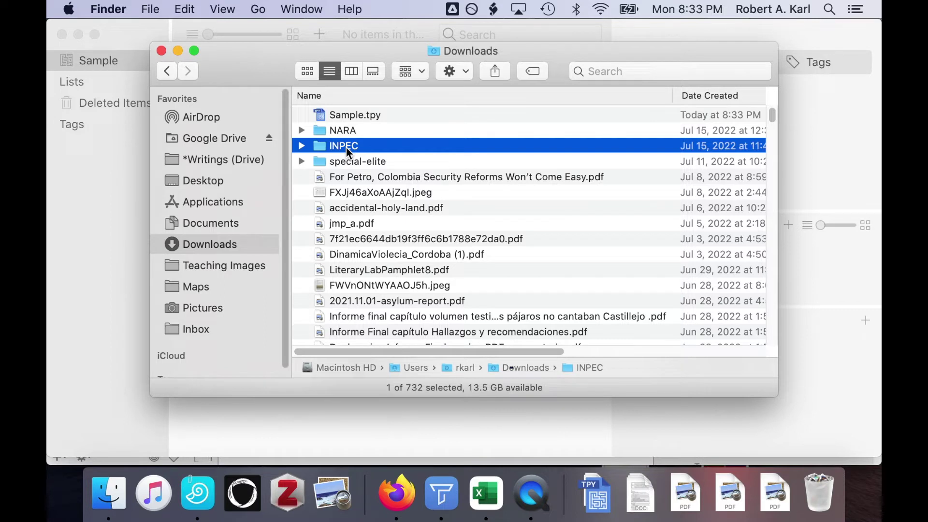
double_click(346, 147)
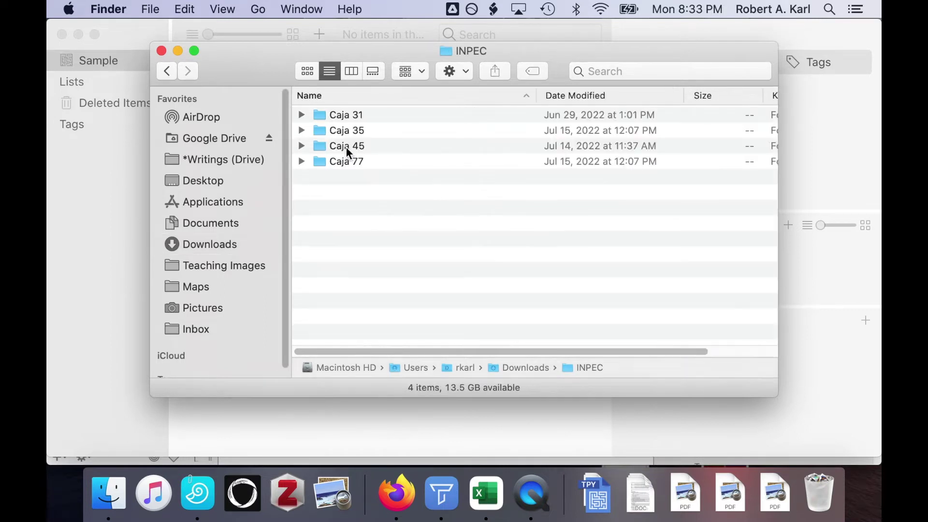
click(346, 147)
double_click(347, 148)
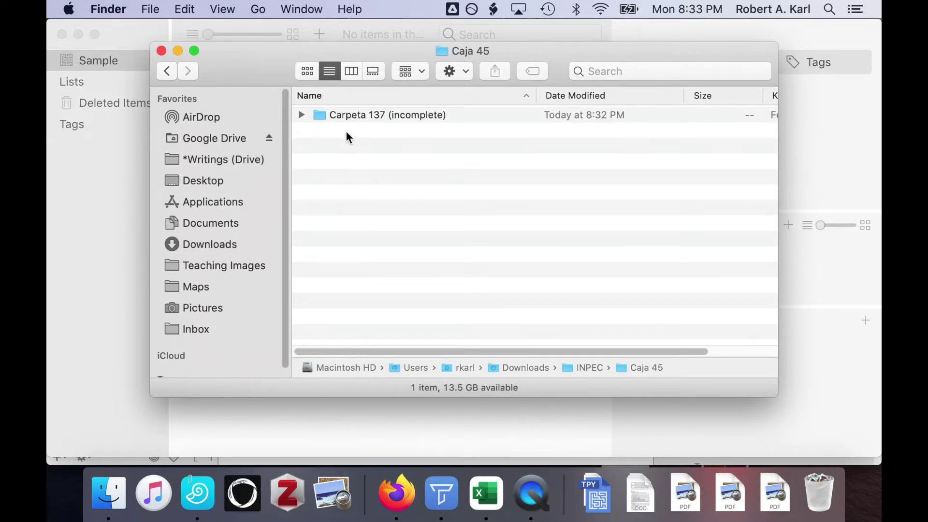
double_click(347, 115)
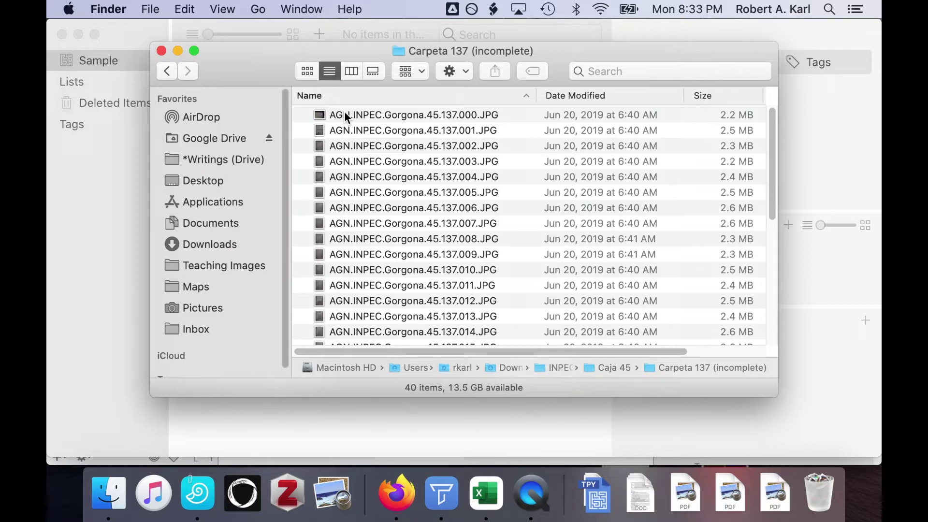
- Import all the JPG photos from the Carpeta 137 (incomplete) folder into the Sample project in Tropy
click(344, 114)
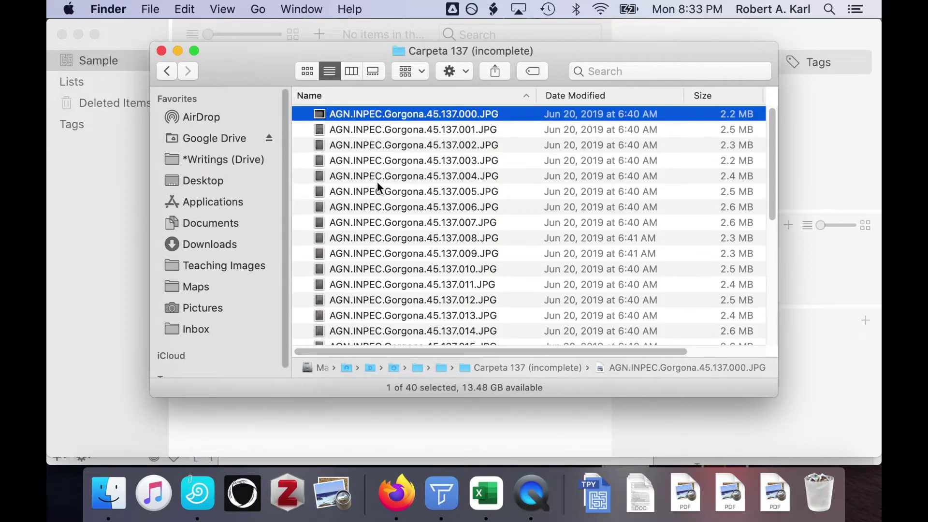
key(super+a)
drag(330, 114, 225, 418)
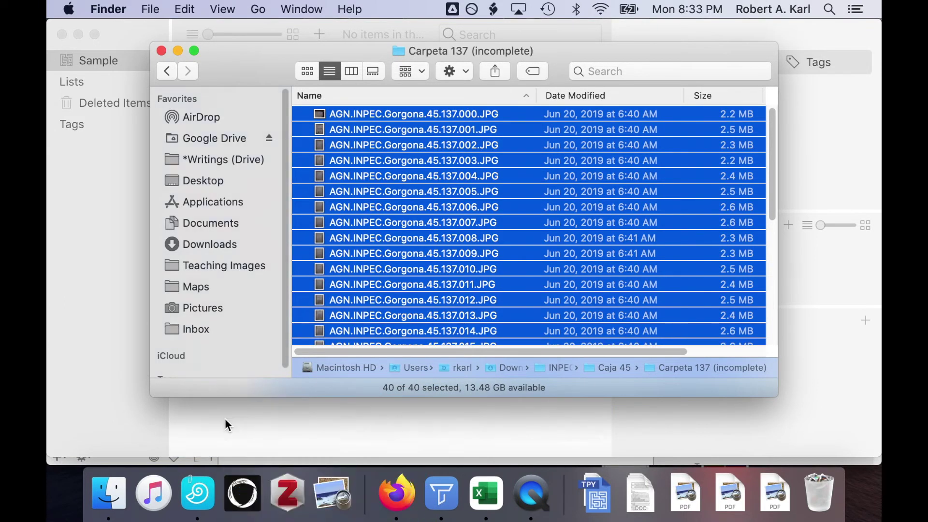
click(227, 420)
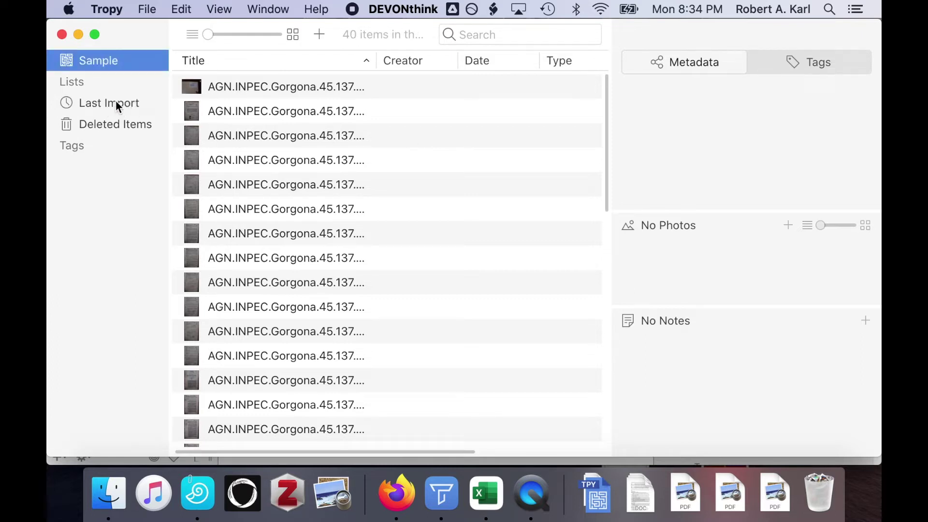
- Show the Last Import list and widen the Title column enough to read the full item names
click(115, 101)
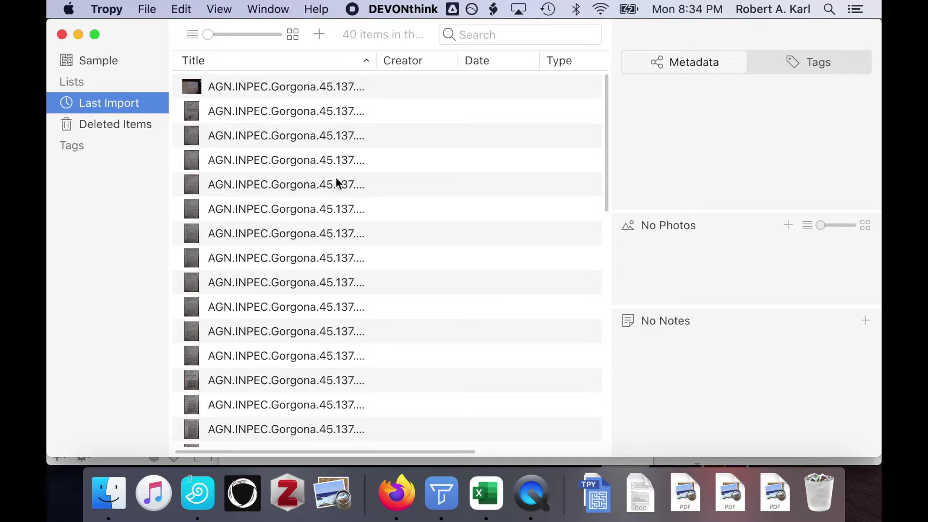
click(365, 190)
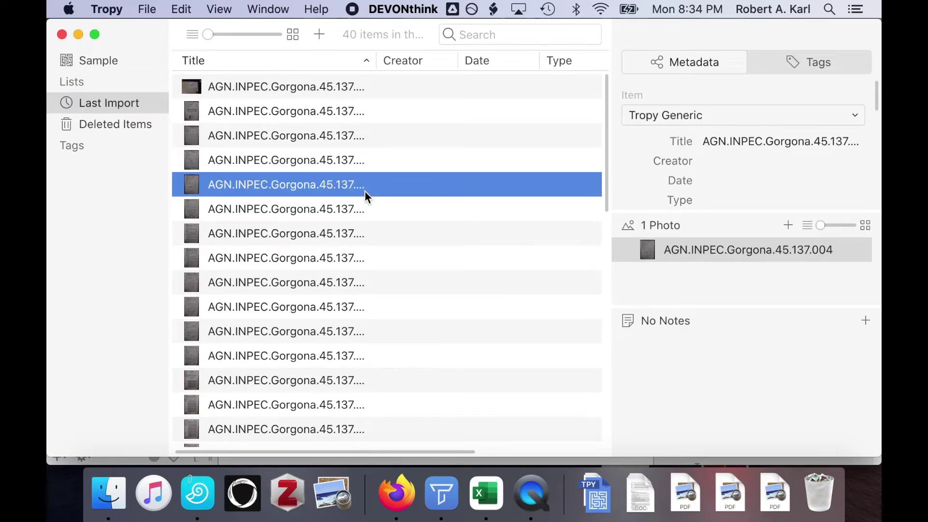
drag(376, 60, 394, 60)
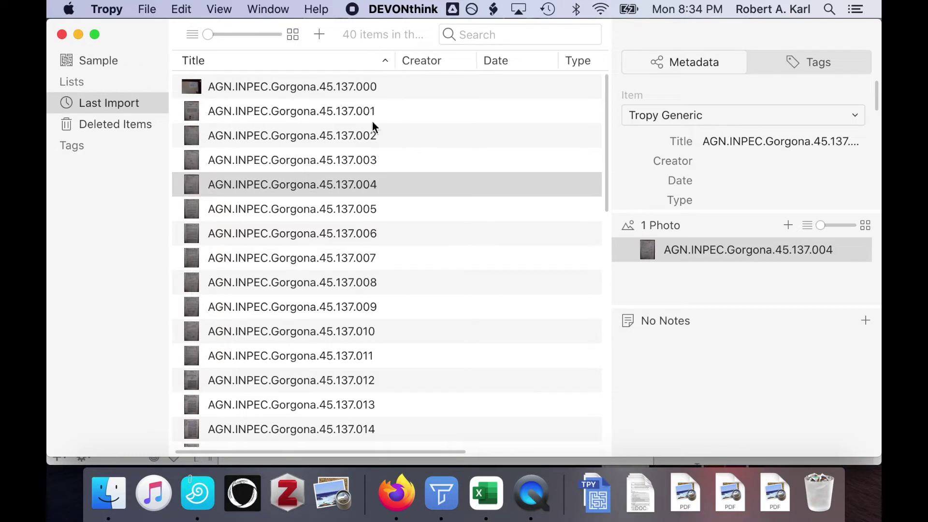
- Add the tags Unread and AGN to all items of the last import
click(360, 202)
key(super+a)
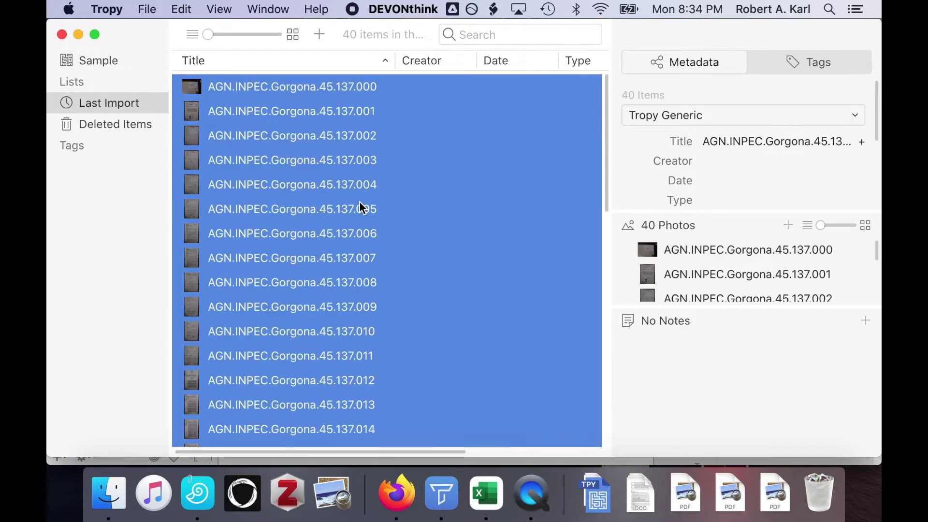
click(780, 63)
click(709, 194)
text(Unread)
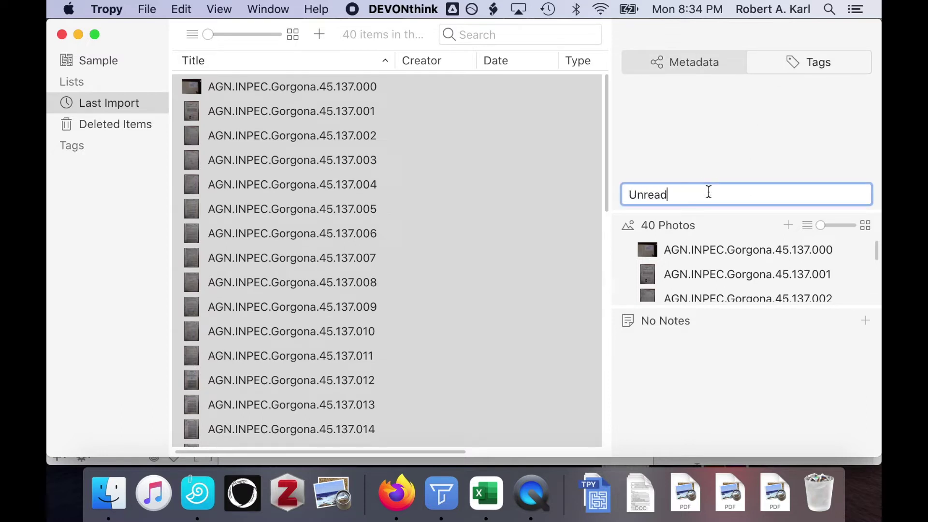
key(Return)
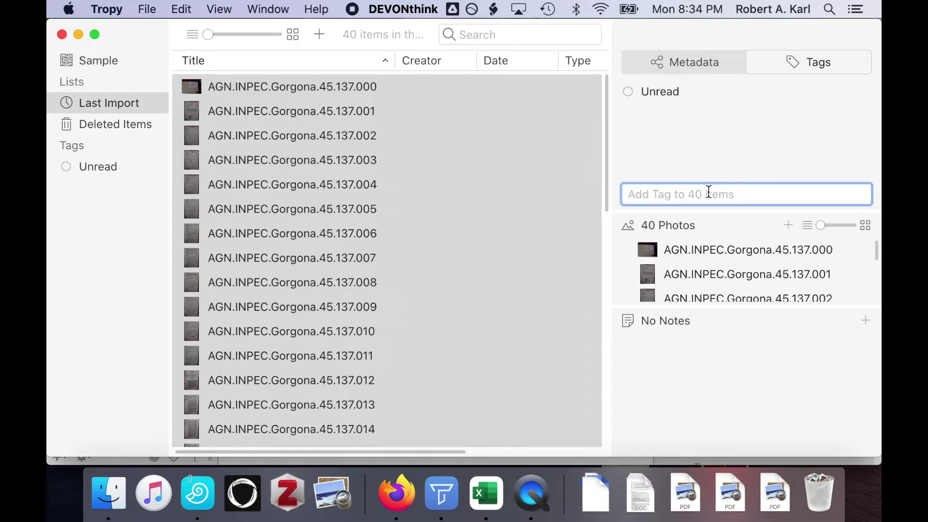
text(AGN)
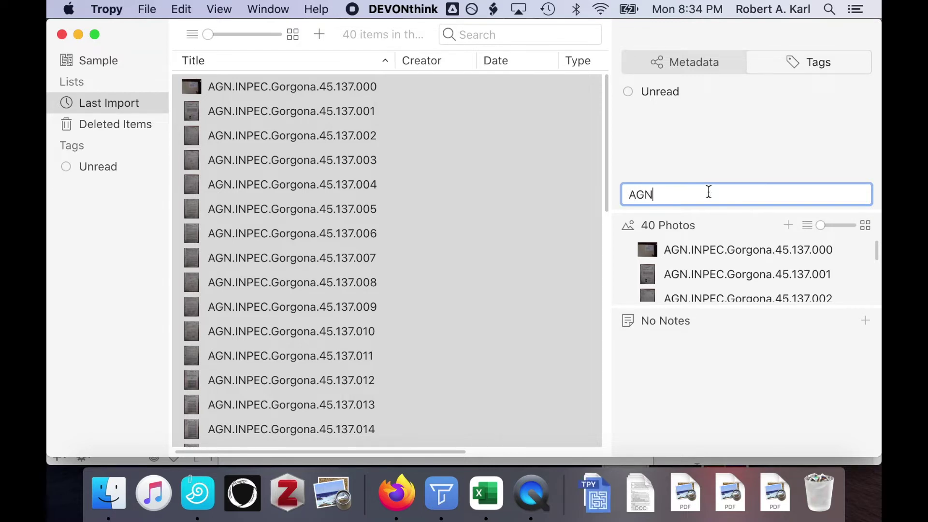
key(Return)
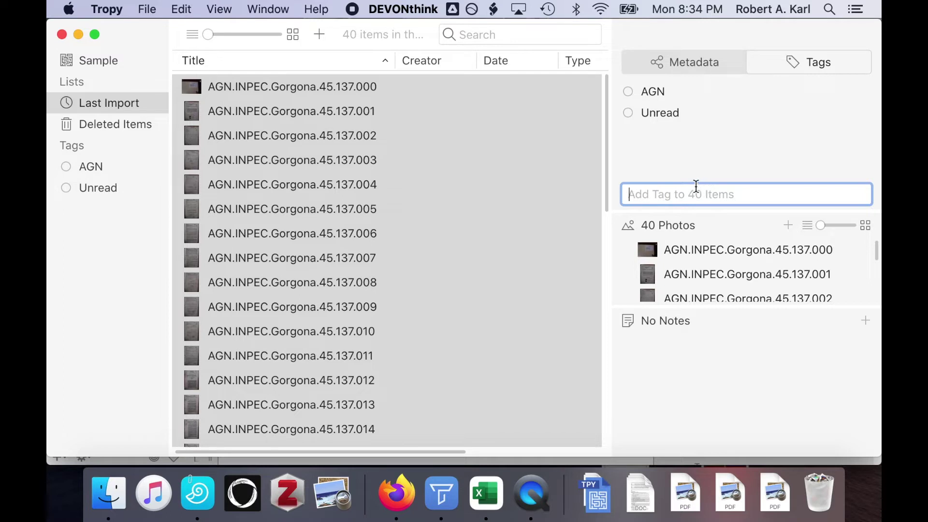
click(556, 177)
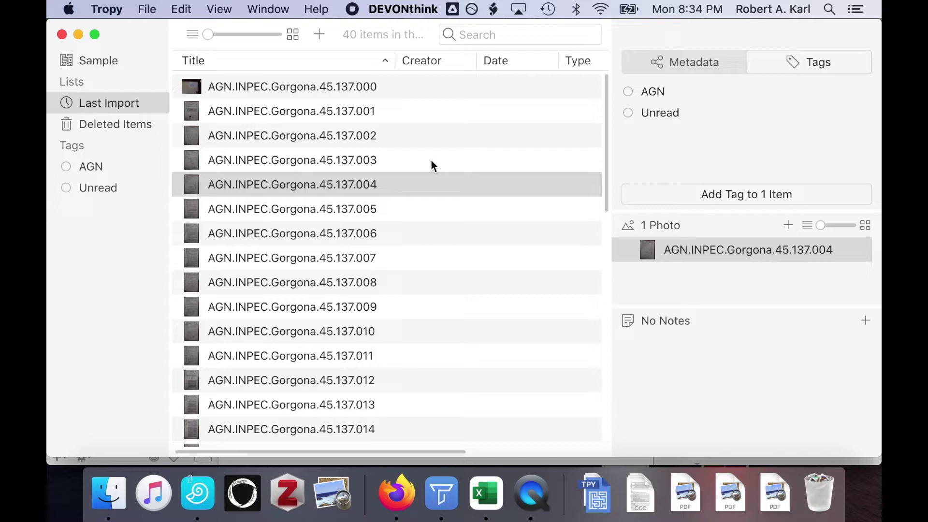
- Display the items as medium thumbnails and merge AGN.INPEC.Gorgona.45.137.006 through 008 into one item
drag(208, 33, 227, 36)
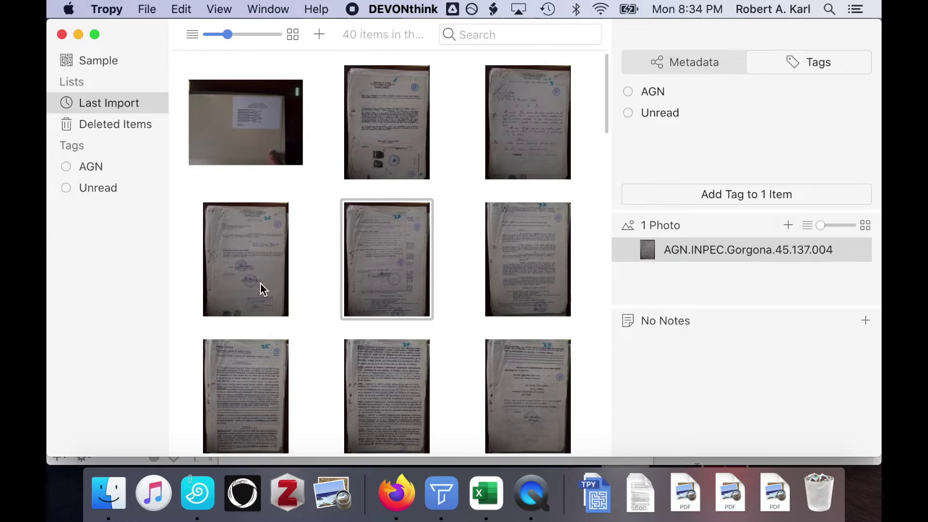
scroll(249, 333, down, 3)
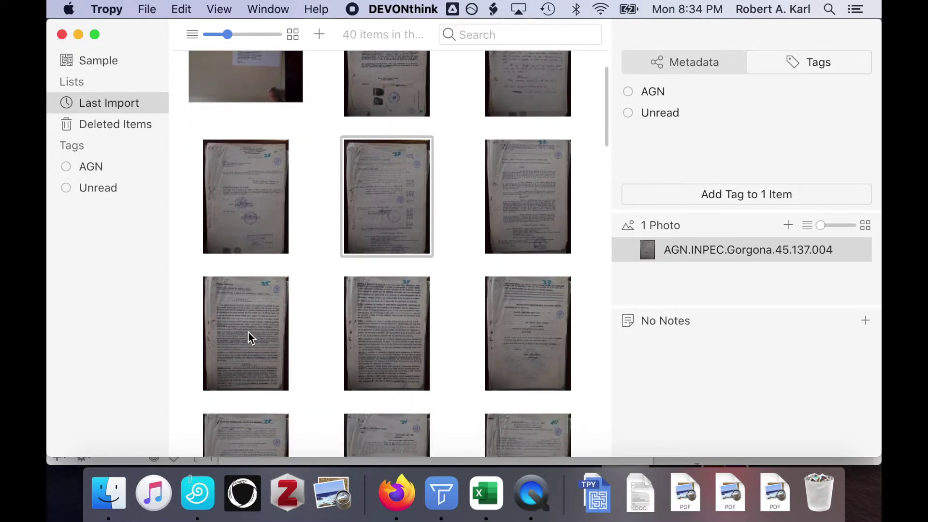
click(248, 332)
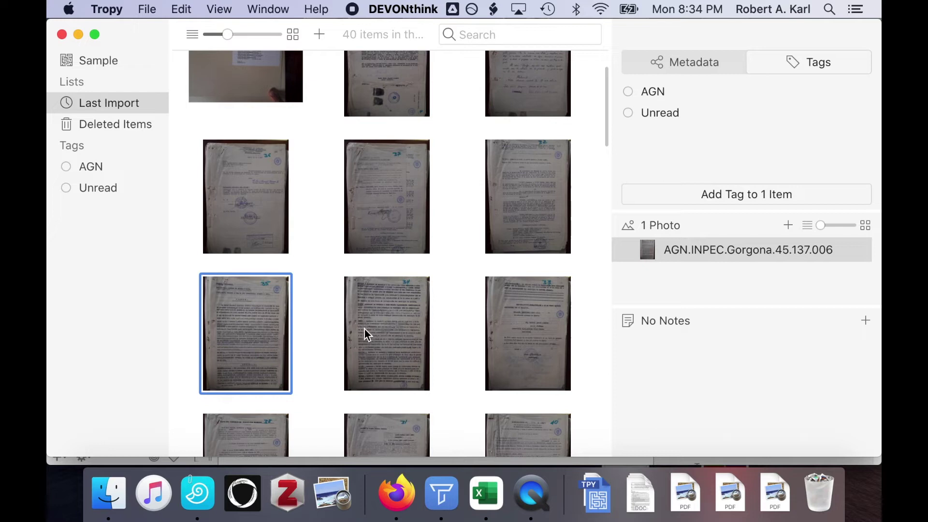
shift+click(522, 342)
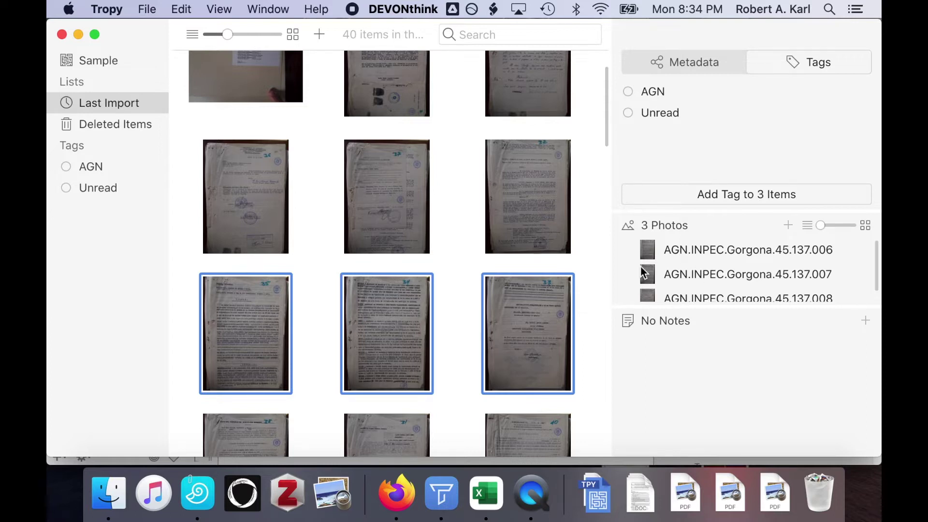
right_click(529, 337)
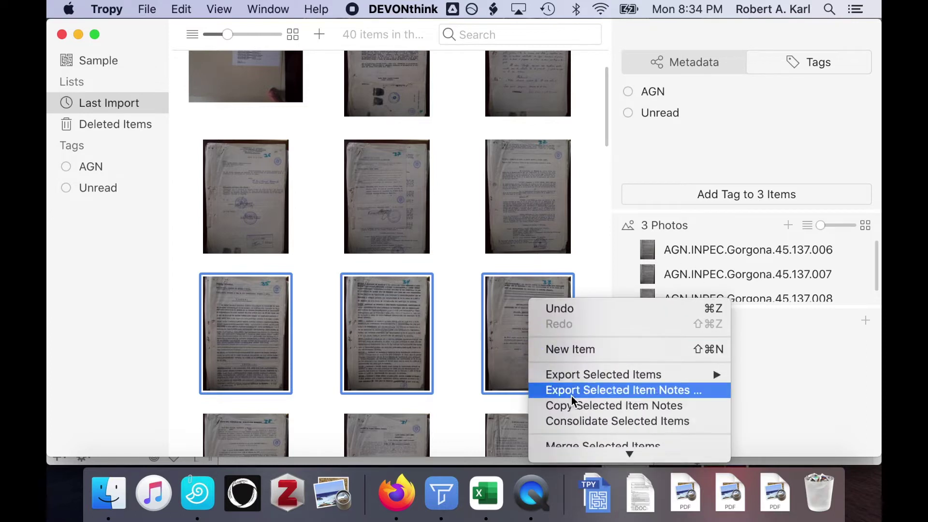
scroll(571, 395, down, 2)
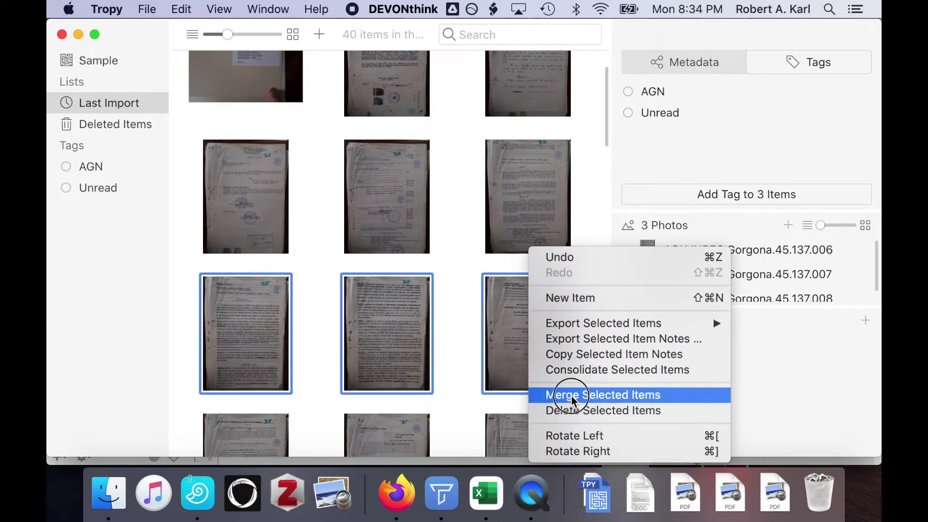
click(571, 396)
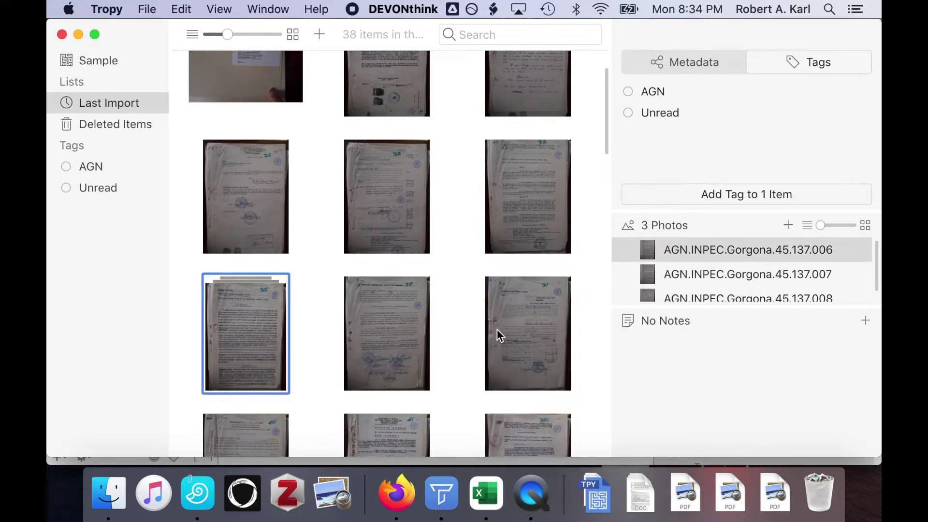
- Merge the 24 consecutive pages from AGN.INPEC.Gorgona.45.137.013 through 036 into a single item
scroll(497, 329, down, 5)
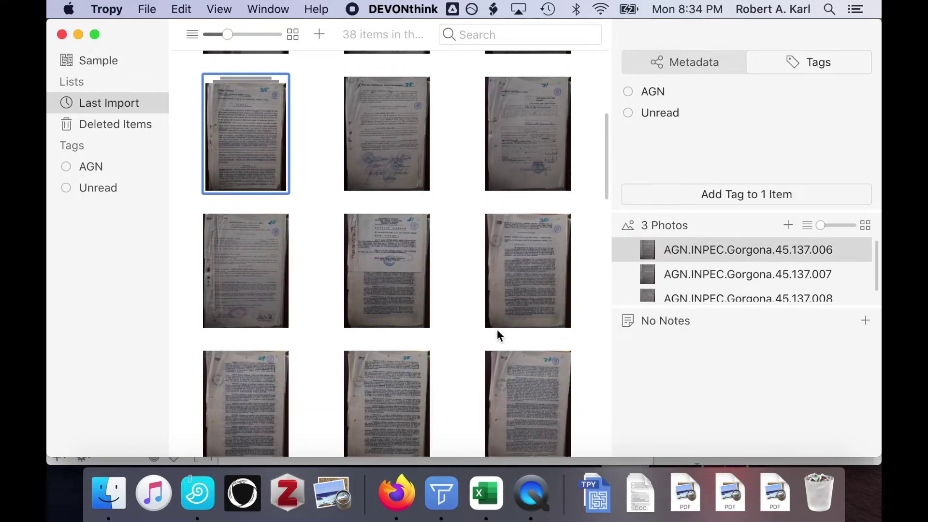
click(514, 294)
scroll(491, 340, down, 5)
scroll(491, 339, down, 20)
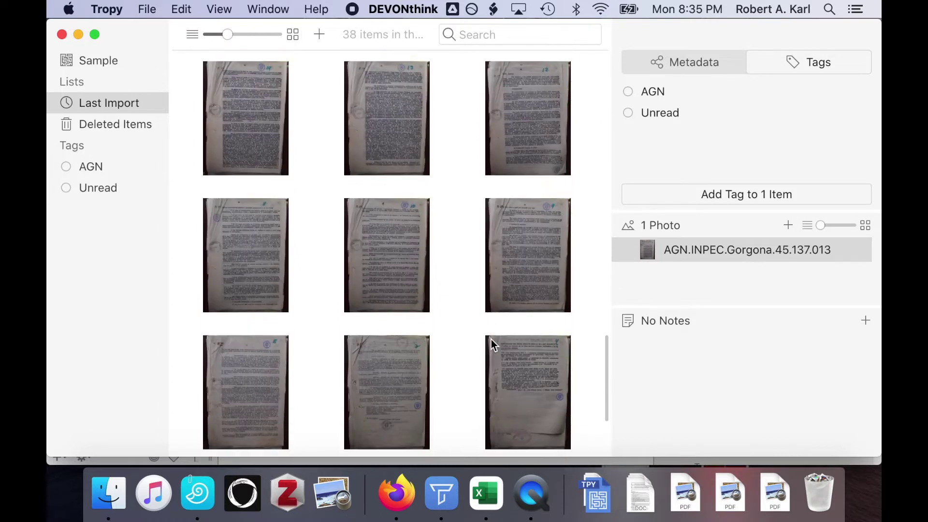
scroll(491, 339, down, 3)
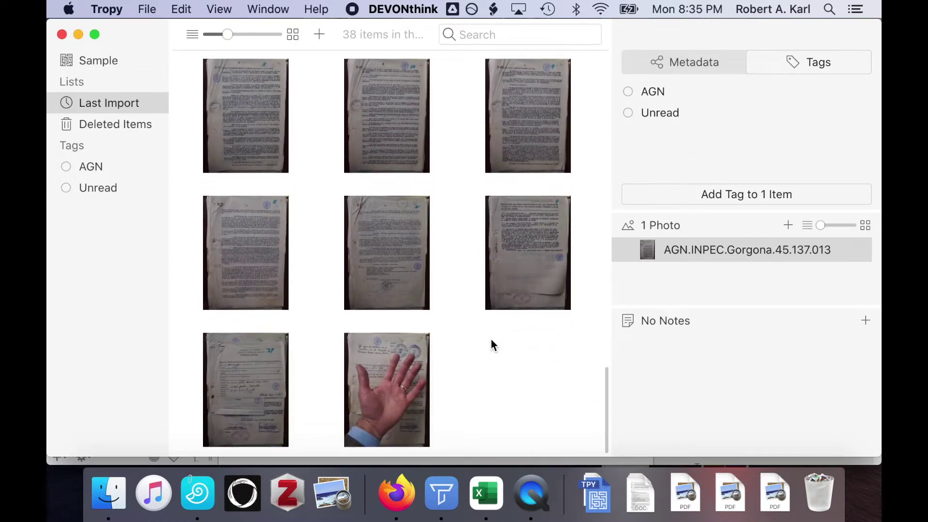
shift+click(399, 244)
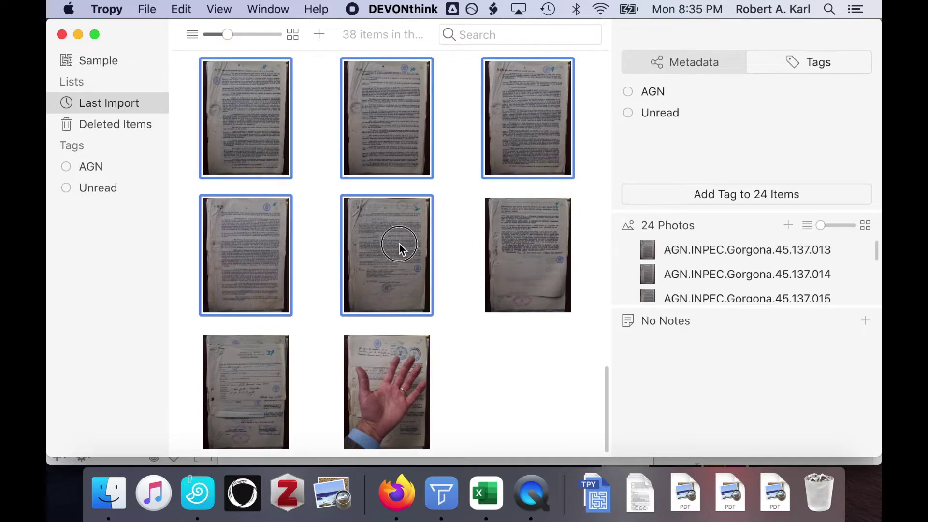
right_click(399, 248)
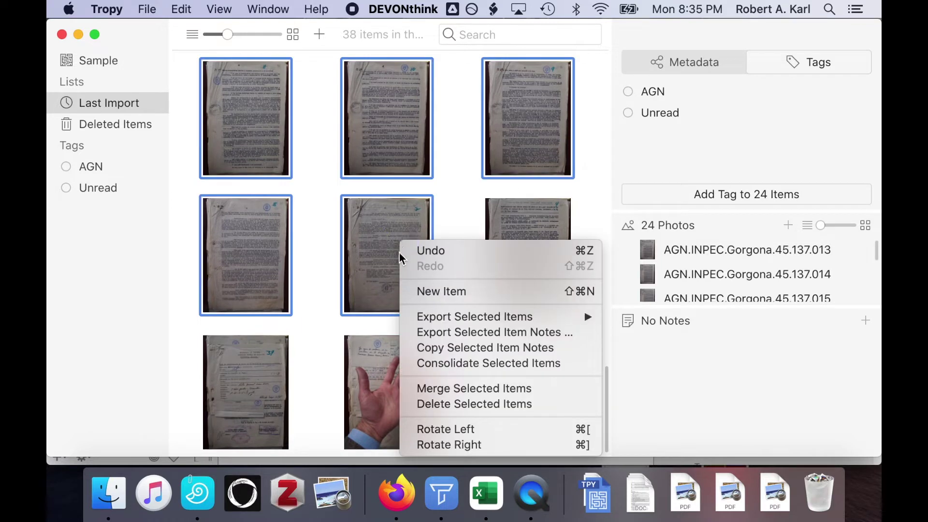
click(412, 397)
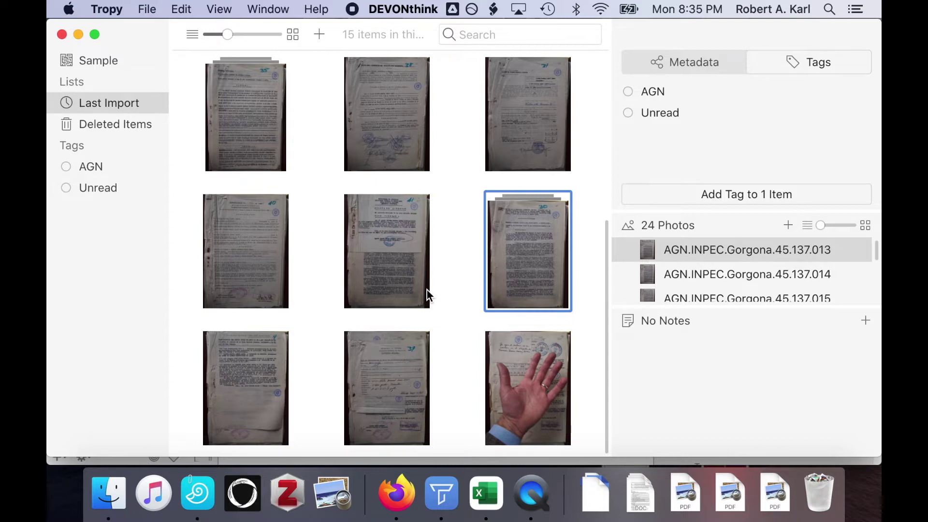
scroll(427, 290, up, 5)
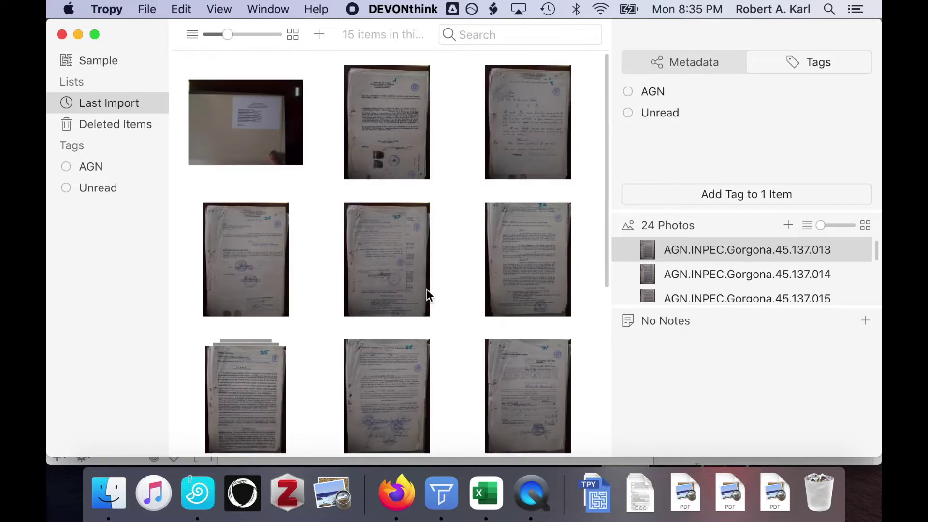
- Open item AGN.INPEC.Gorgona.45.137.001, enlarge its photo enough to read it, and set the item's date to April 28, 1966
double_click(396, 142)
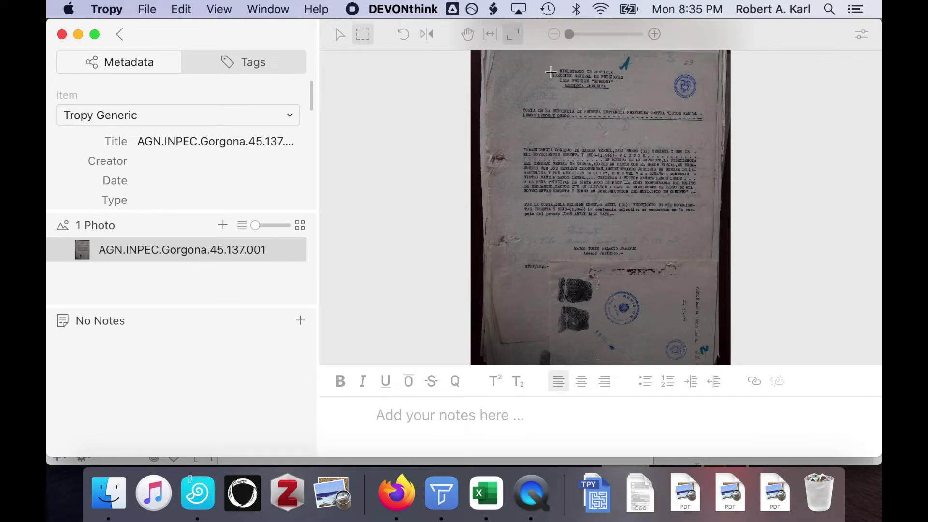
click(567, 34)
drag(567, 34, 573, 36)
click(149, 181)
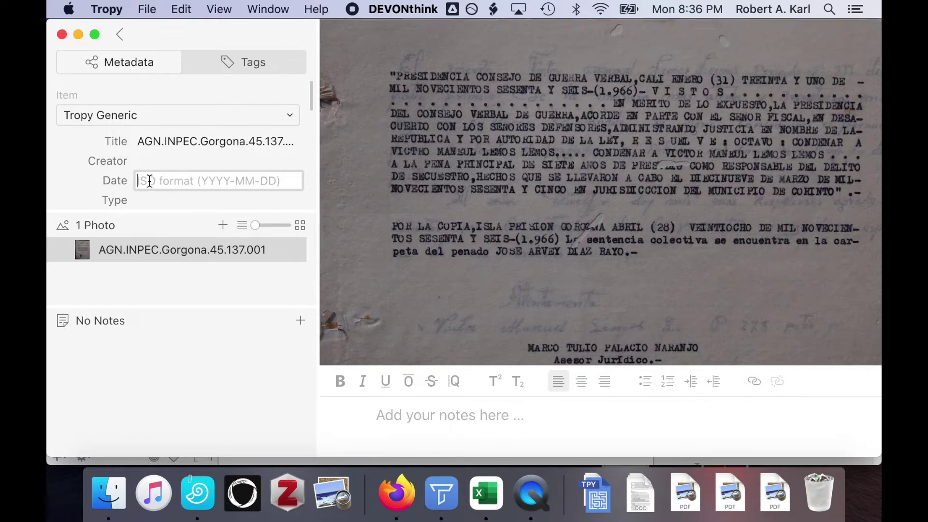
text(April )
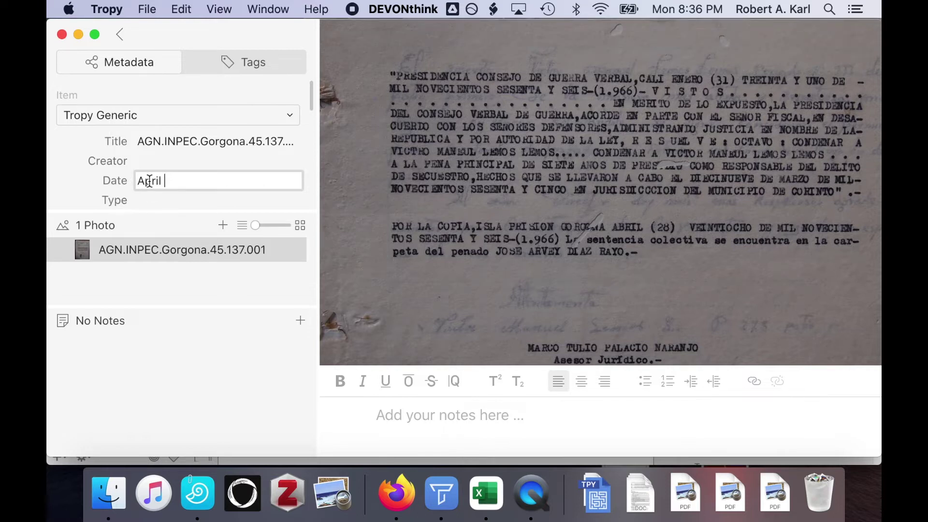
text(28, 1966)
key(Return)
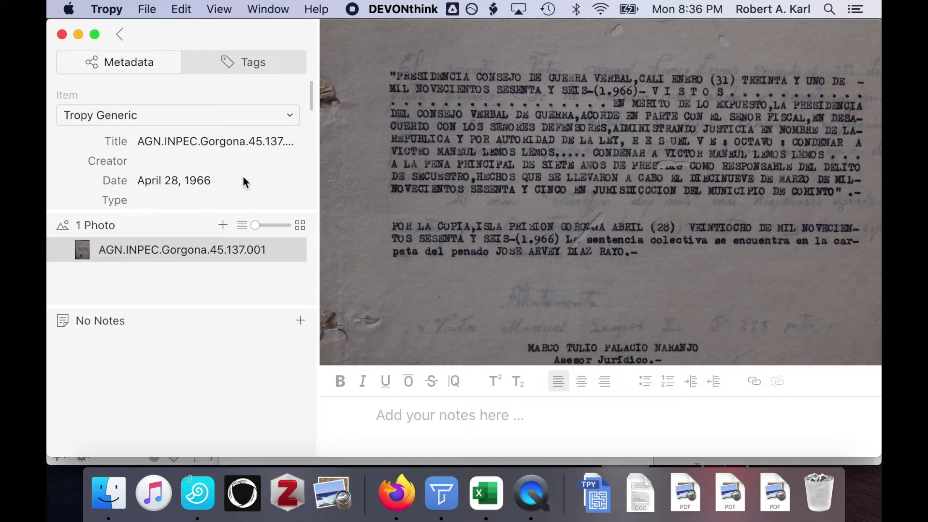
- Open the recent project ResearchCraft.tpy and look over the dated Gorgona items in its list
click(150, 7)
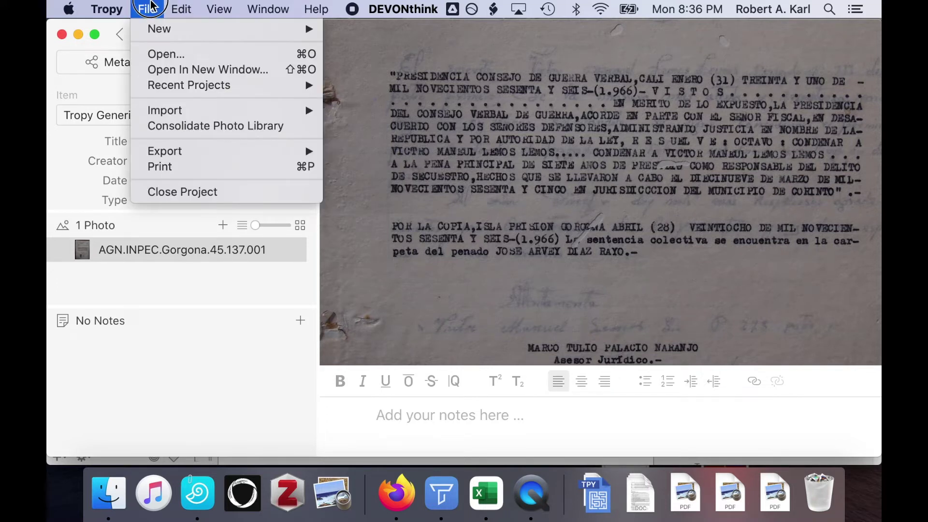
mouse_move(172, 87)
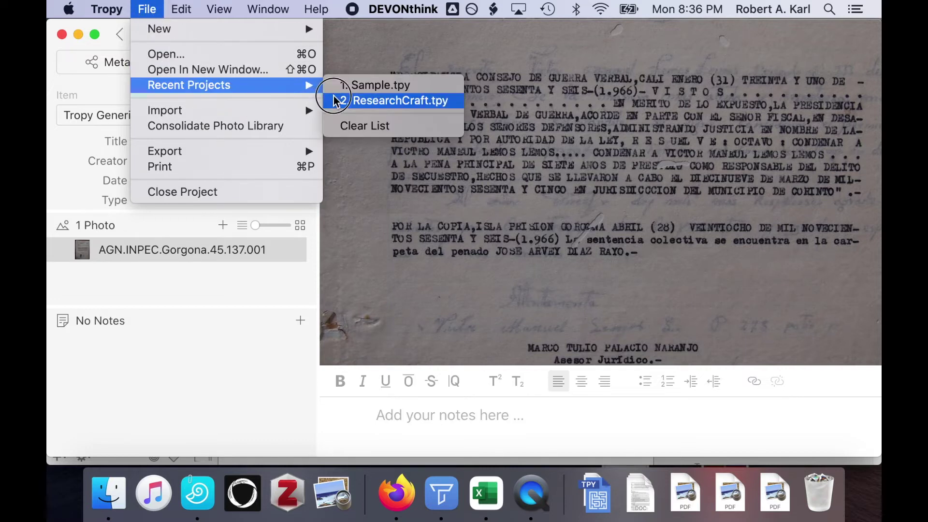
click(334, 100)
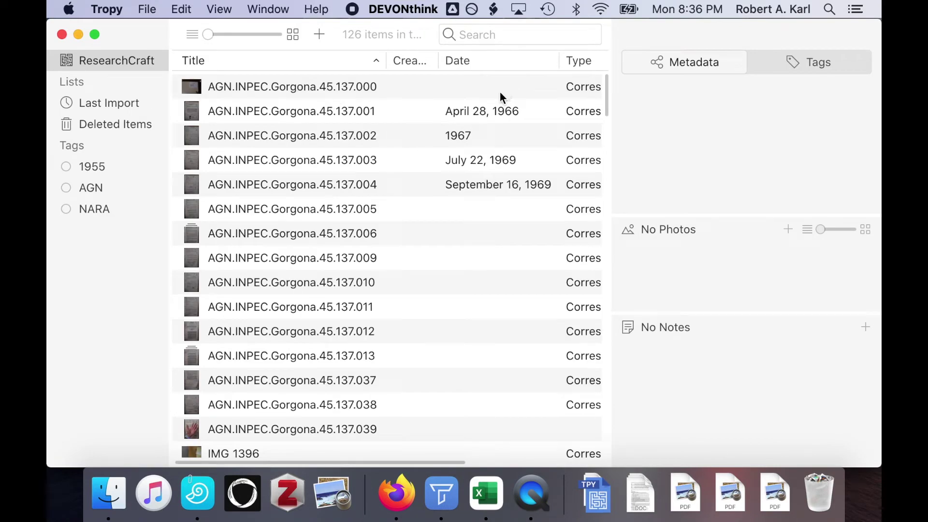
click(494, 112)
click(487, 137)
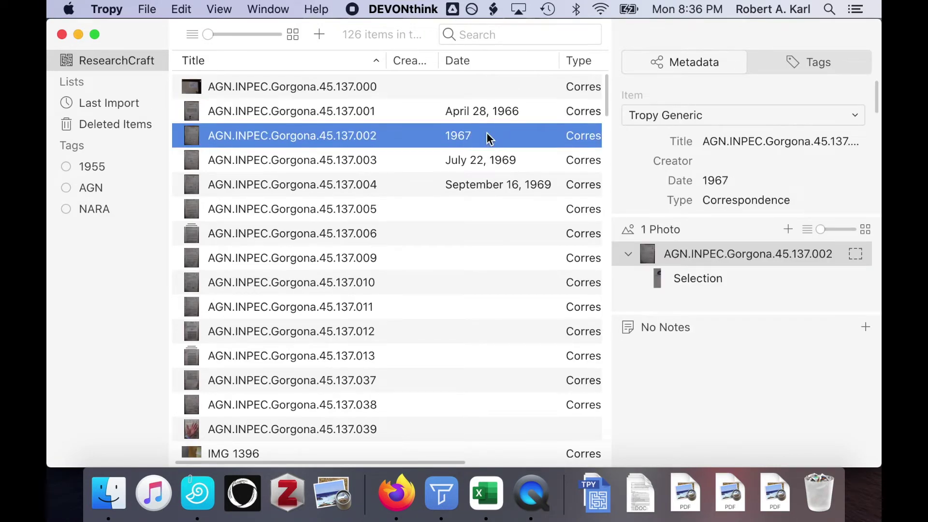
click(483, 160)
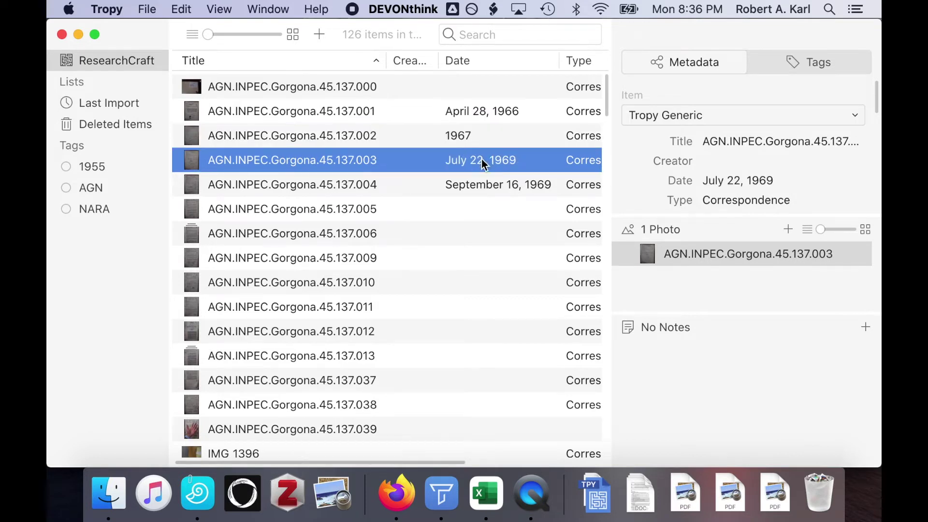
scroll(468, 243, down, 1)
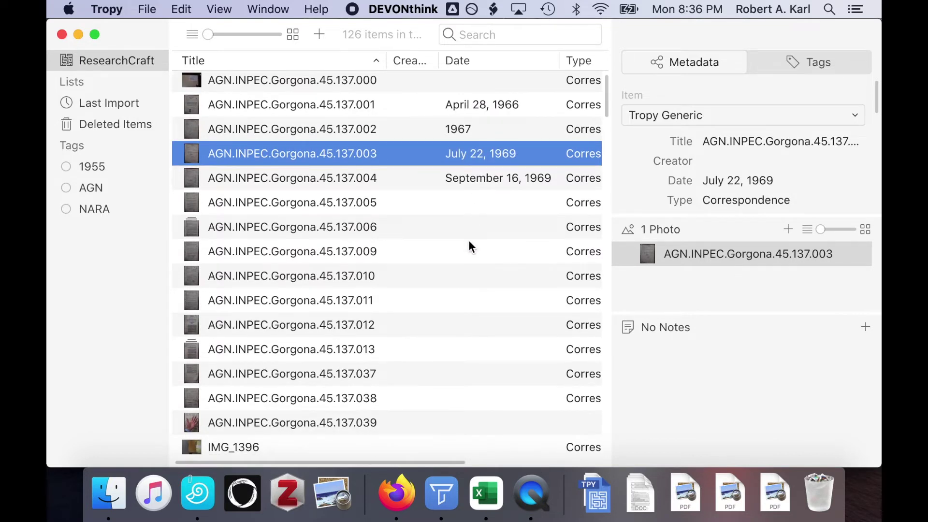
- Open item AGN.INPEC.Gorgona.45.137.013, read its note on the Eder kidnapping court martial, and highlight the source file reference ending the note
click(388, 349)
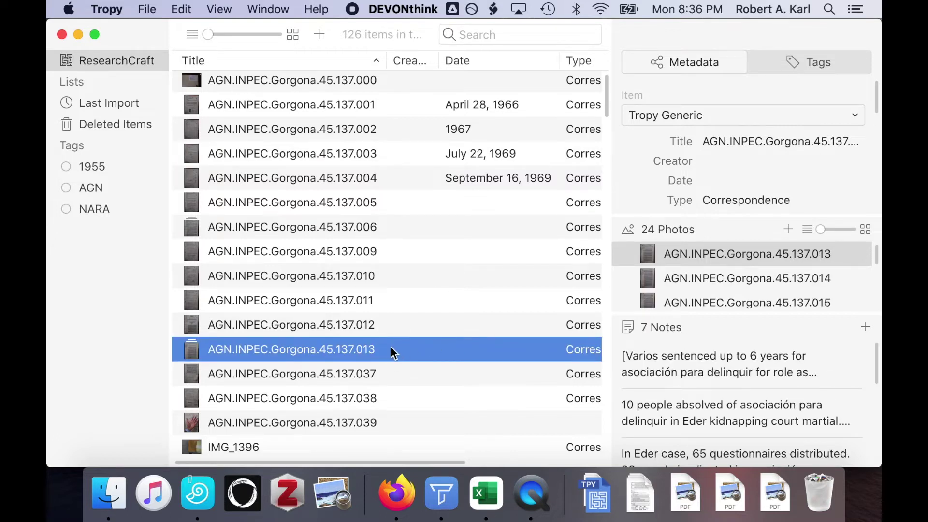
double_click(358, 355)
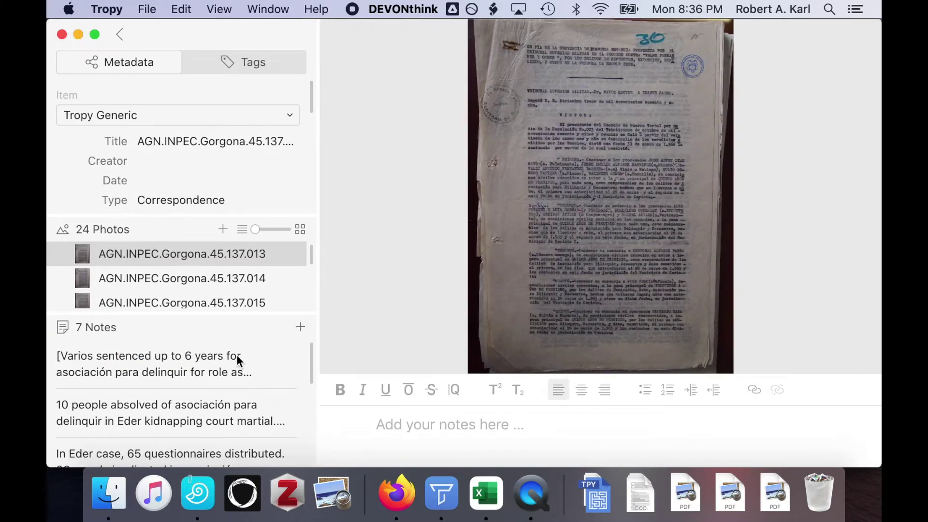
click(216, 407)
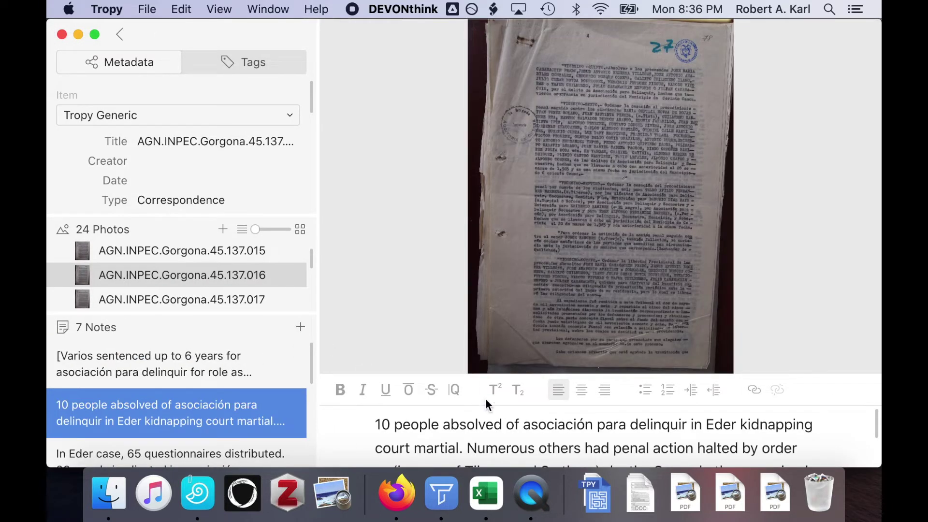
scroll(491, 409, down, 3)
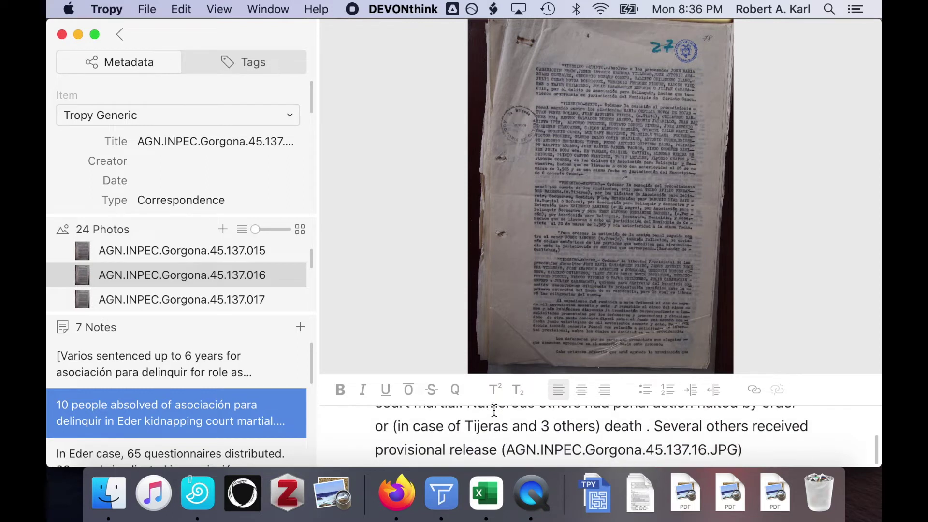
scroll(494, 410, down, 2)
scroll(494, 410, down, 2)
click(501, 449)
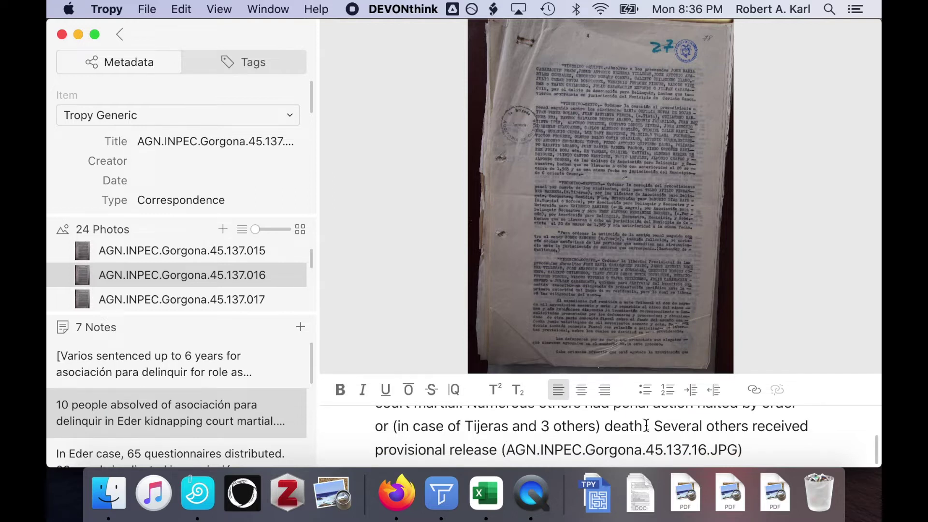
key(super+shift+Right)
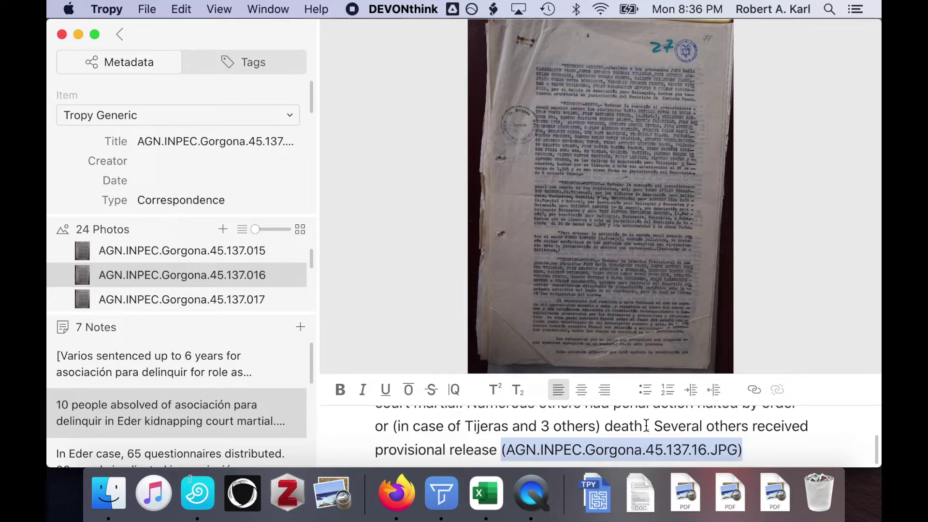
- Return to the project list, filter it by the tag NARA, and open the first note of item IMG_1397
click(118, 37)
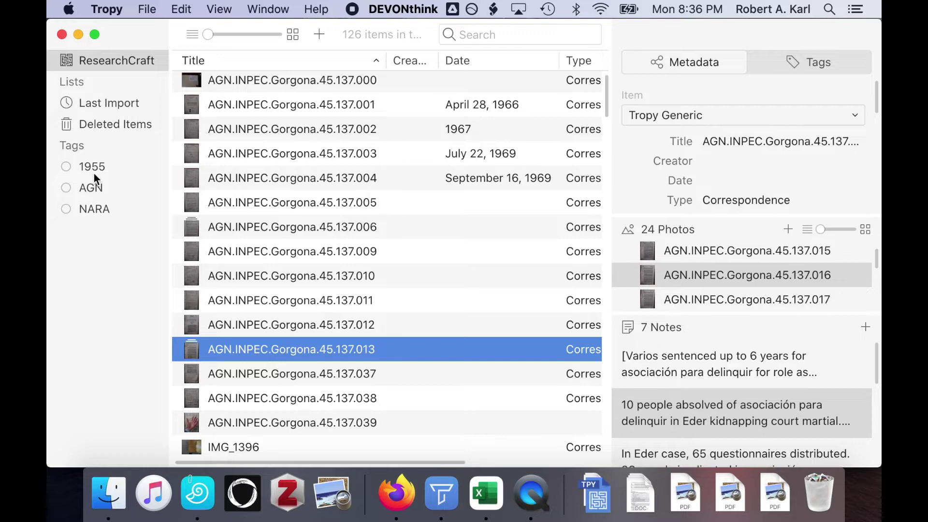
click(89, 207)
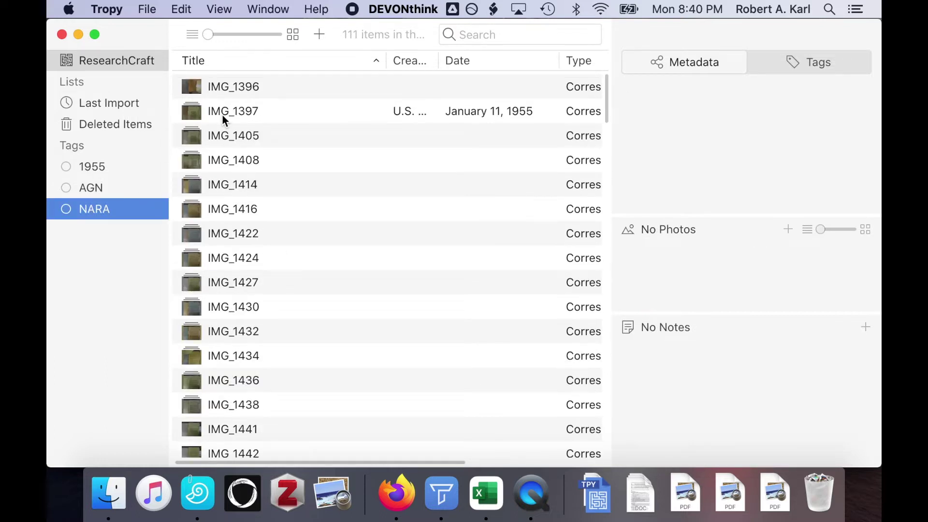
click(223, 115)
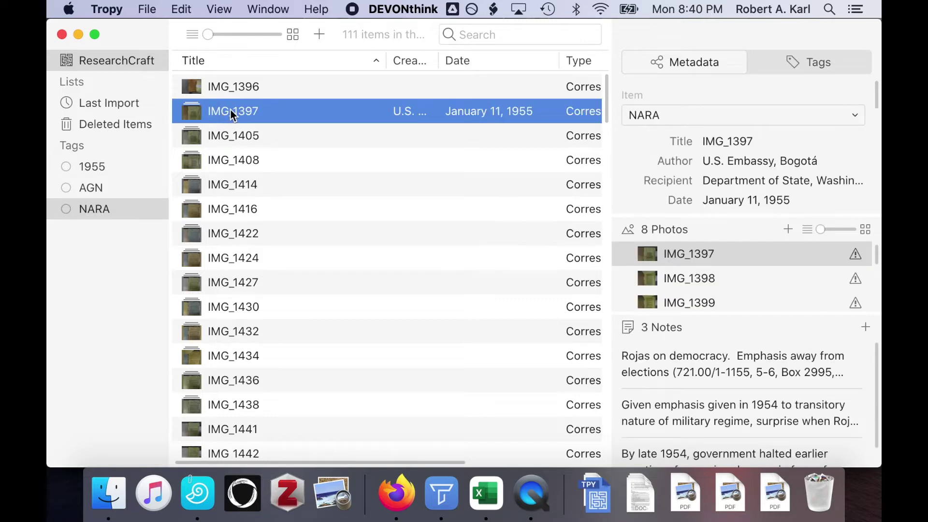
double_click(231, 112)
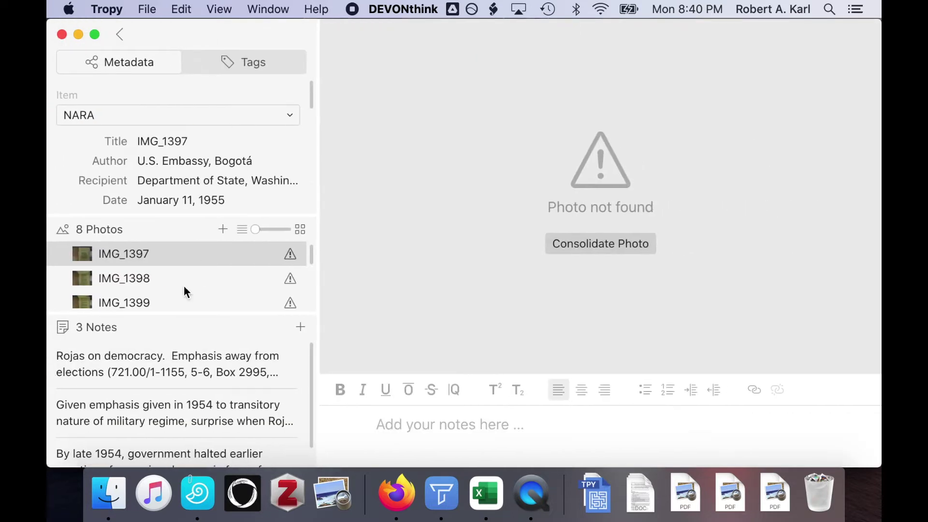
click(163, 360)
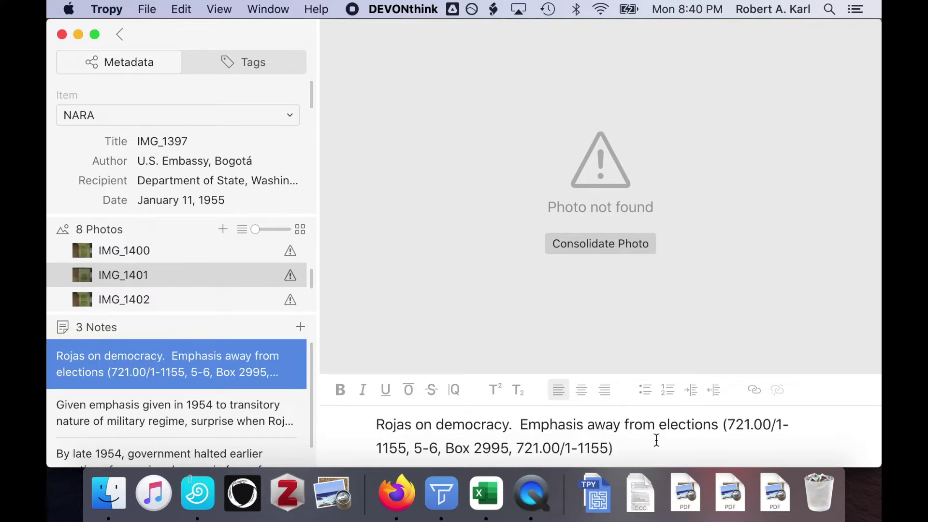
- In the note's citation, insert "IMG1401, " within the first archive number and "Folder" before the final 721.00/1-1155, and select the whole note
click(701, 437)
drag(701, 437, 723, 425)
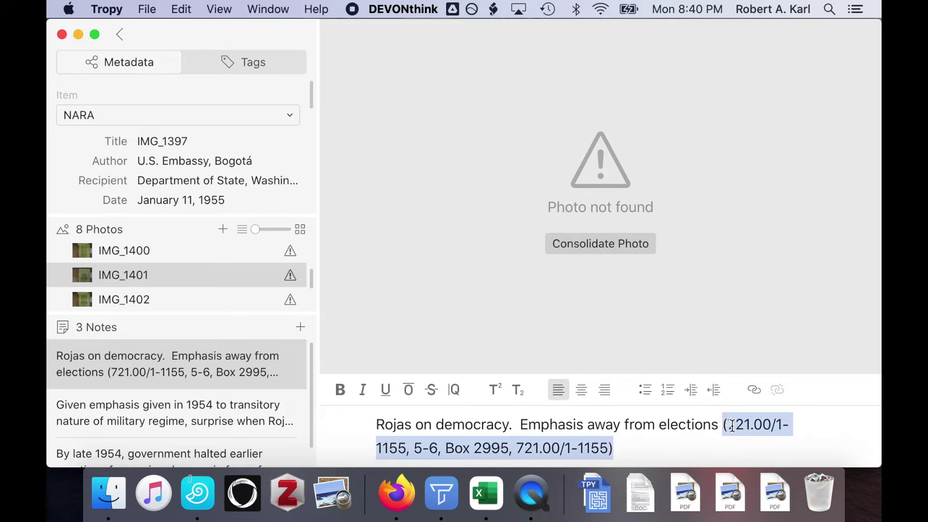
click(732, 425)
text(IMG)
text(1401)
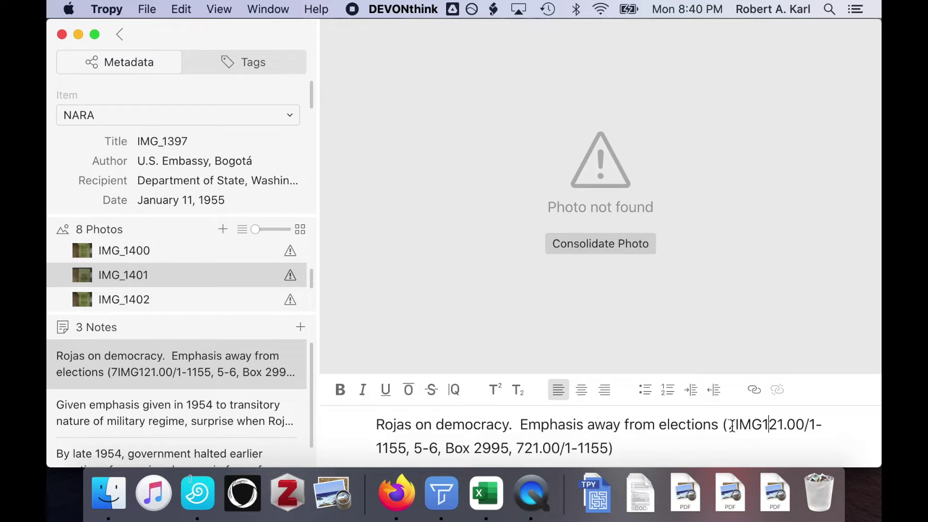
text(,)
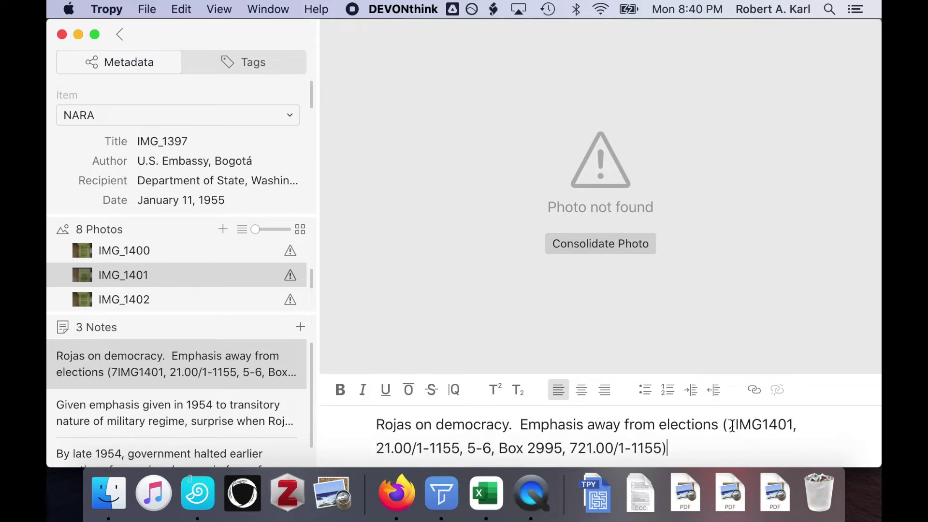
click(568, 448)
text(Folder)
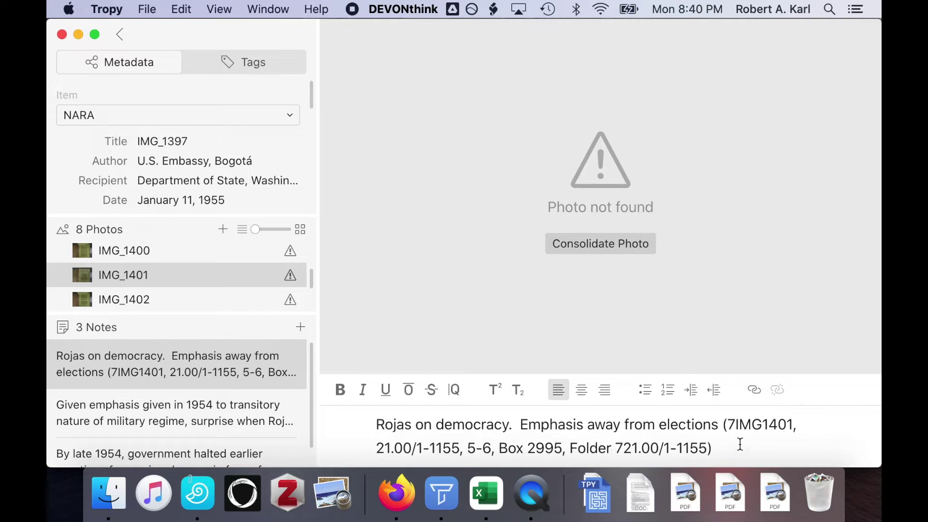
drag(706, 448, 625, 286)
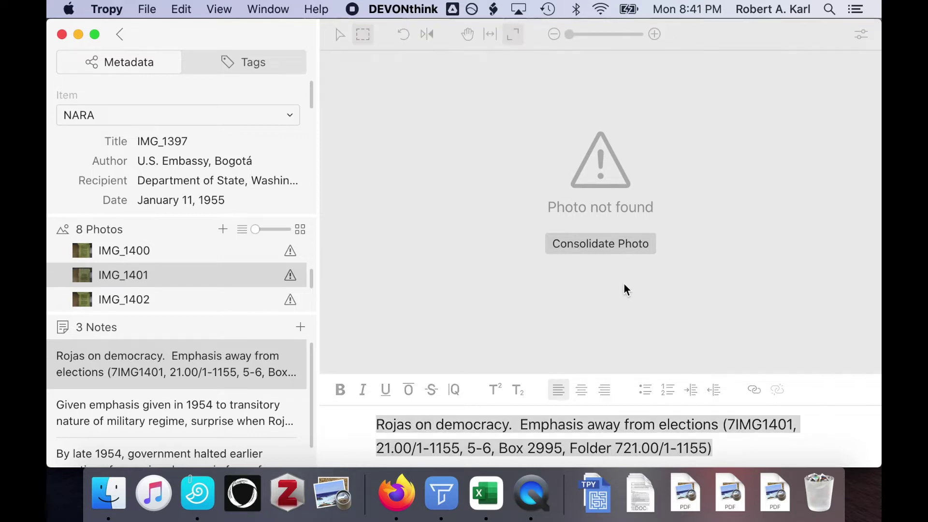
- Consolidate the missing photo IMG_1401 with IMG_1401.JPG from Downloads, NARA, Record Group 59, Box 2995, Folder 721.00-1-1155
click(605, 243)
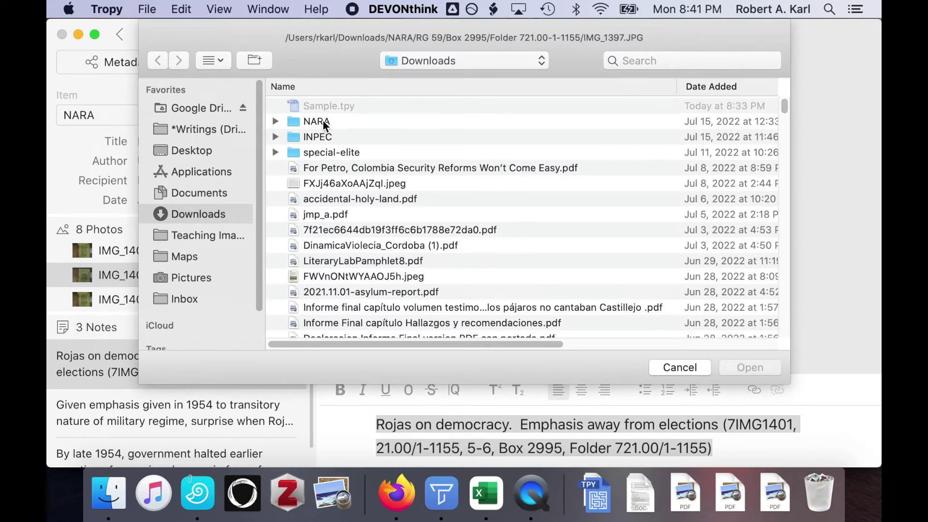
double_click(323, 121)
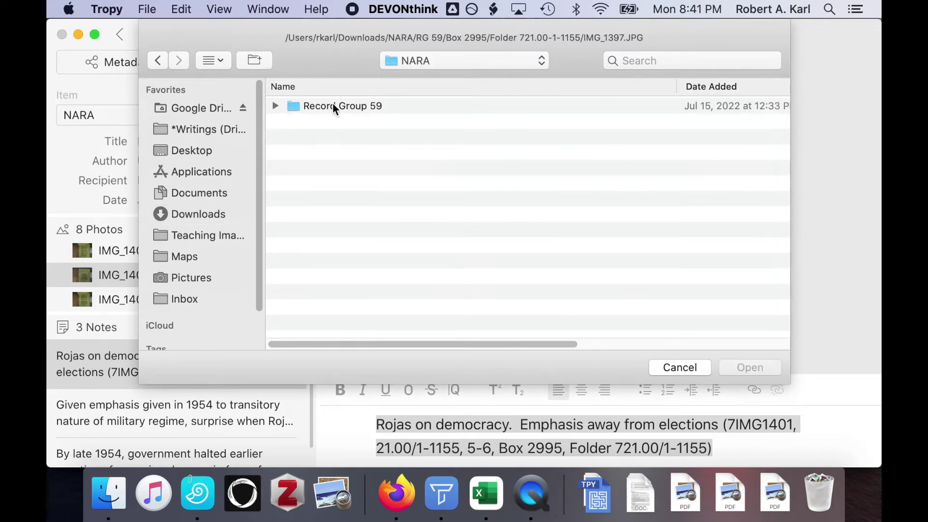
double_click(333, 104)
double_click(333, 105)
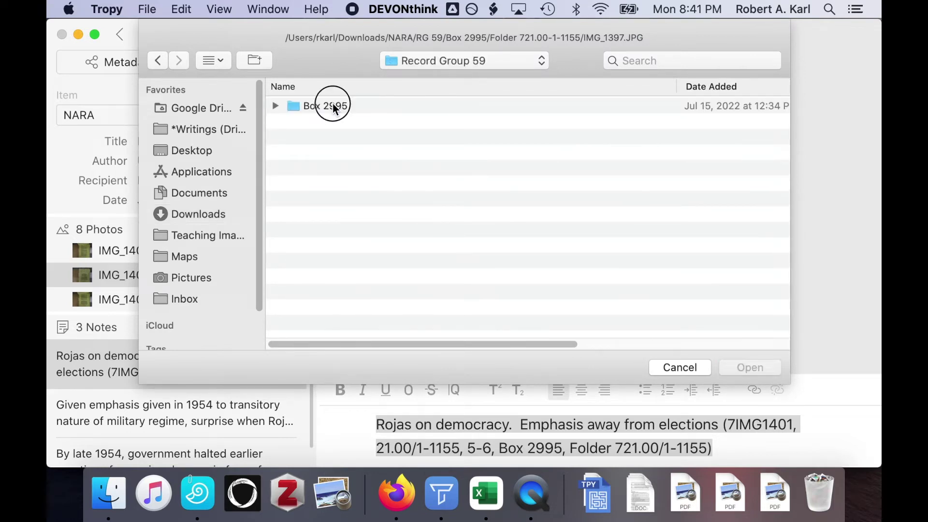
double_click(333, 105)
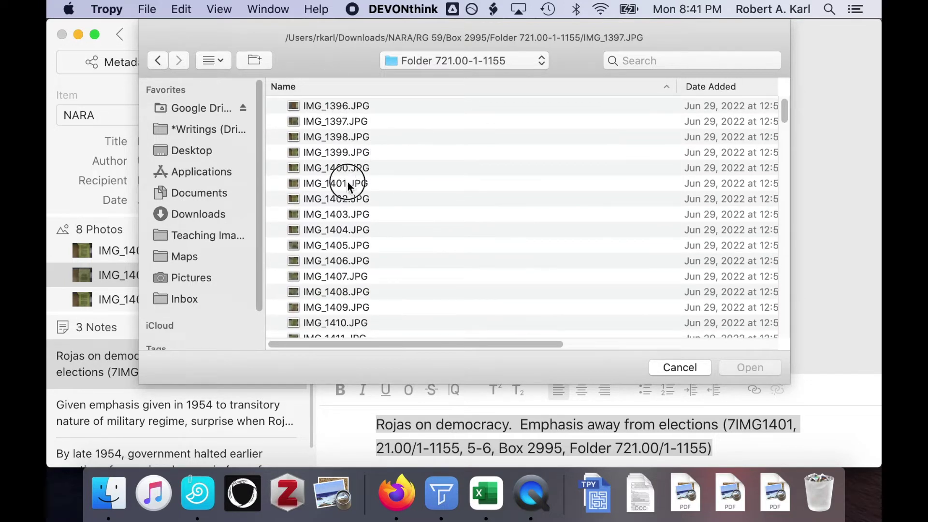
click(348, 183)
click(768, 372)
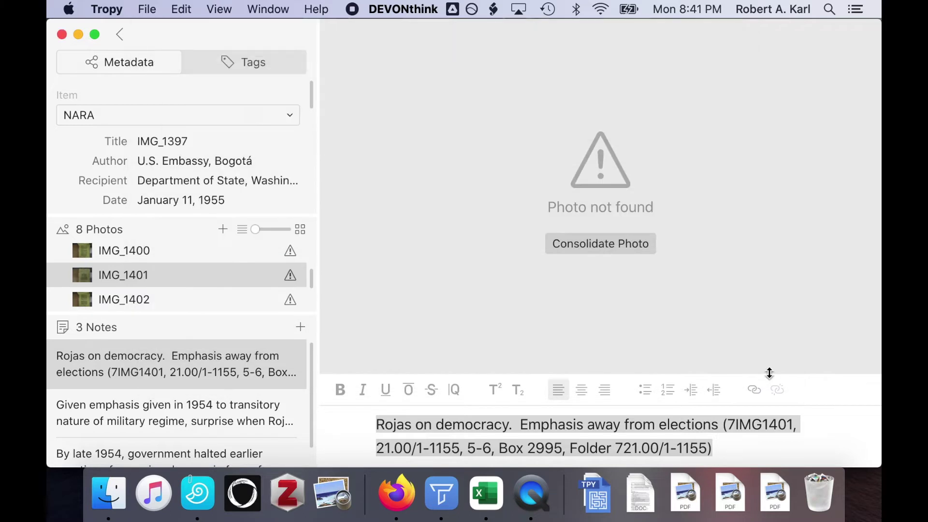
scroll(209, 298, up, 2)
scroll(209, 297, down, 2)
scroll(208, 297, down, 1)
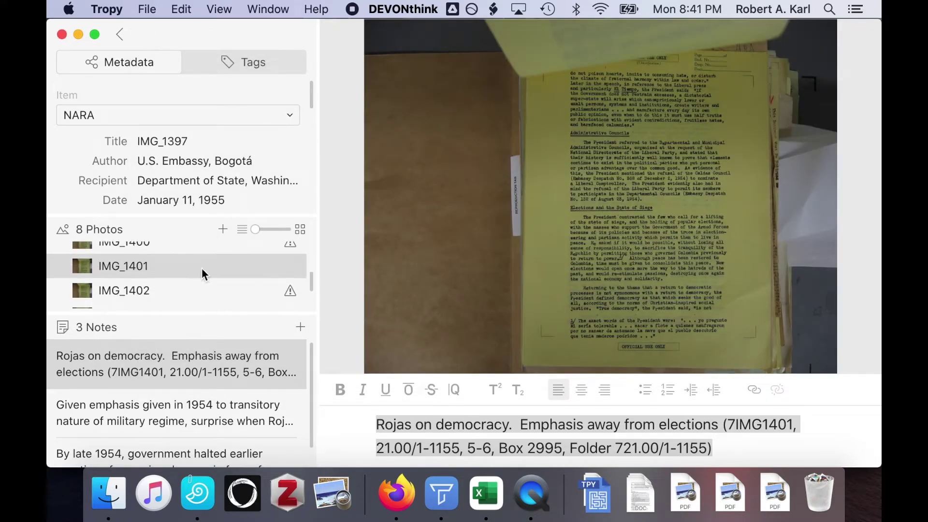
- Consolidate the missing photo IMG_1400 with IMG_1400.JPG and let further missing photos at that location be resolved automatically
click(188, 247)
click(577, 241)
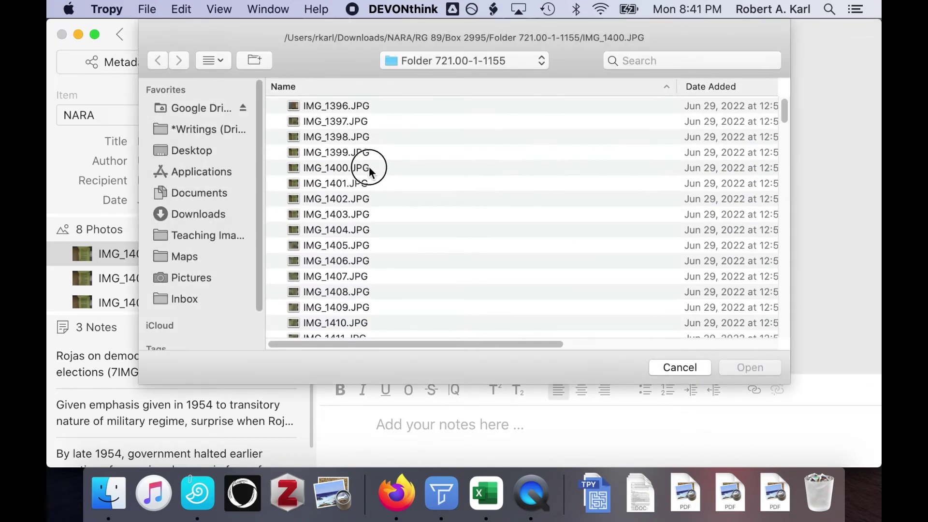
click(370, 169)
click(742, 367)
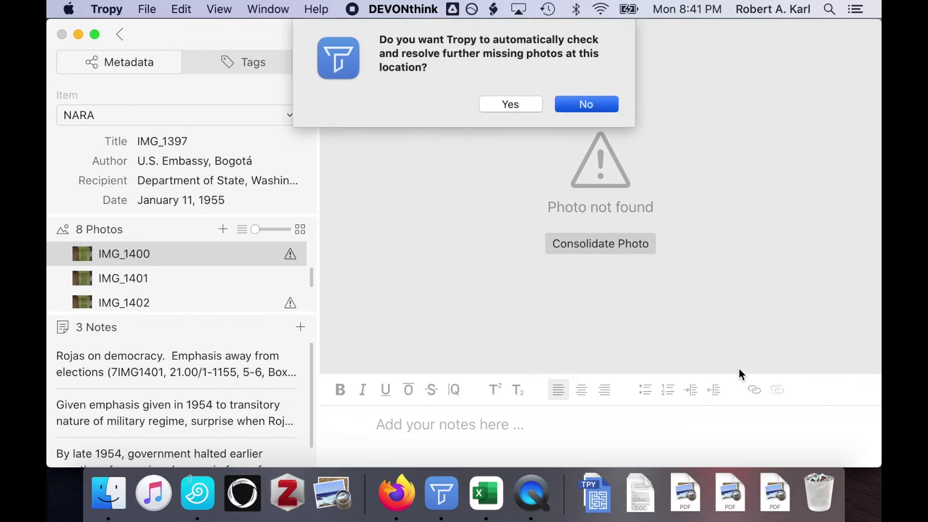
click(514, 104)
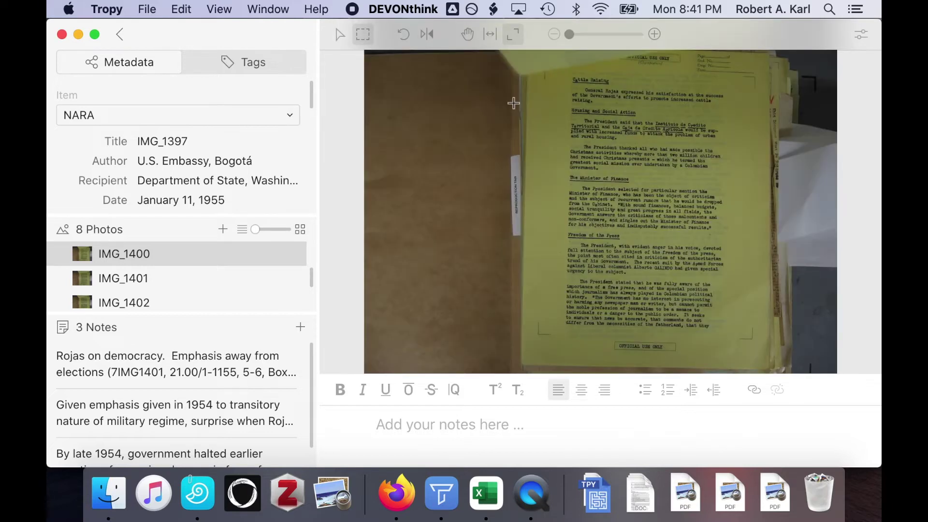
- Return to the project's item list and search the last import for "Gorgona"
scroll(274, 283, up, 3)
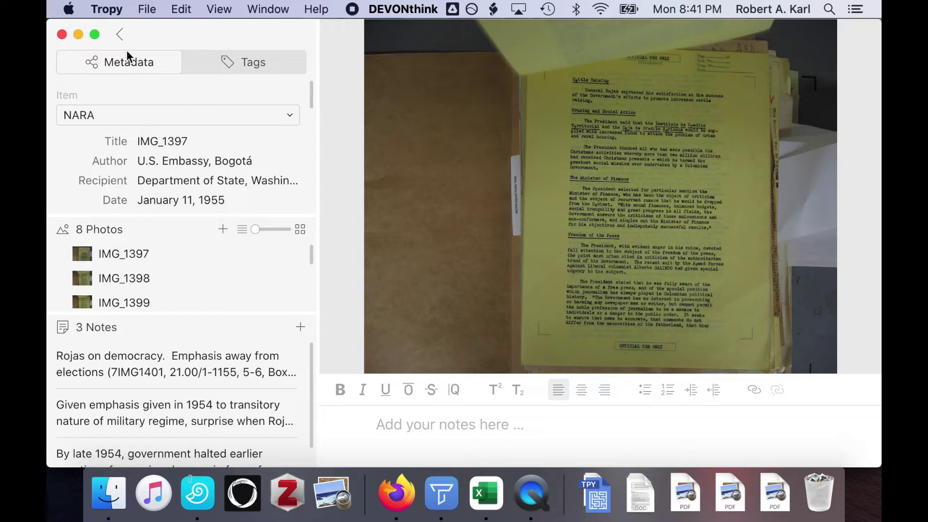
click(120, 33)
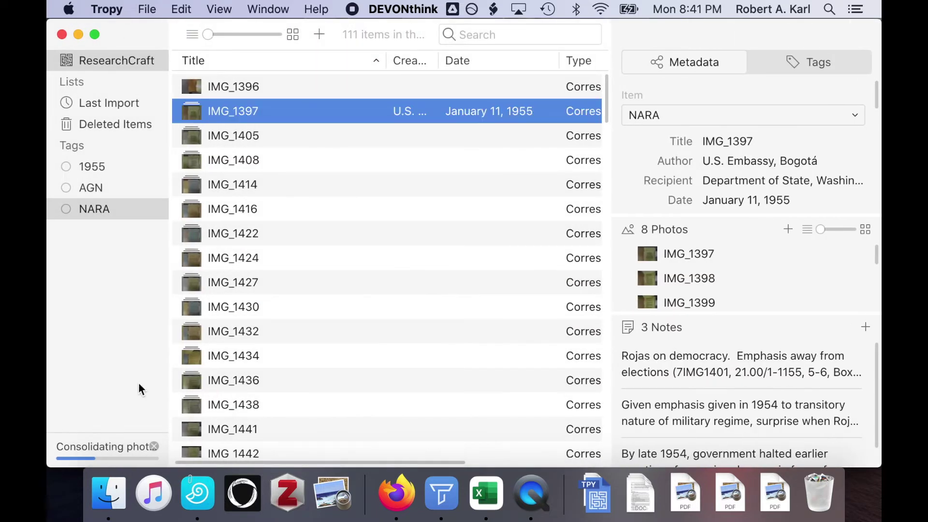
drag(169, 454, 245, 456)
click(123, 105)
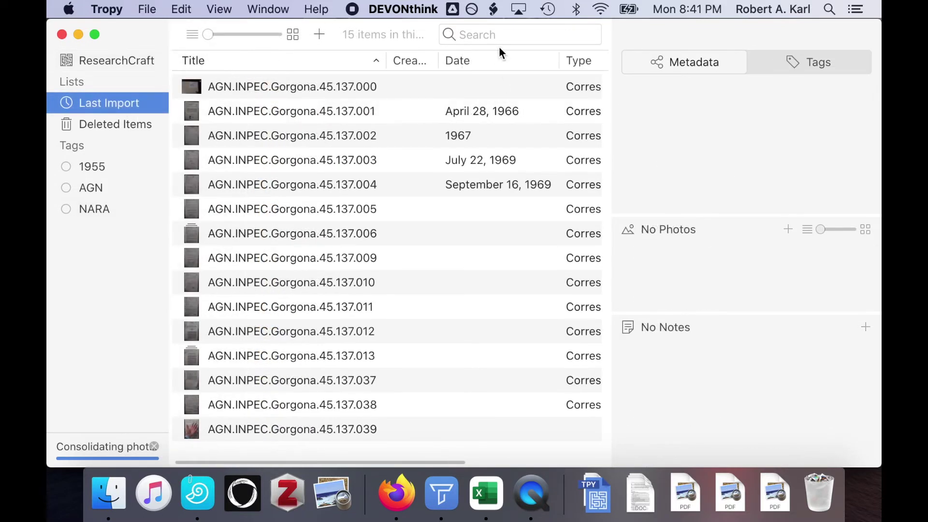
click(491, 33)
text(Gorgona)
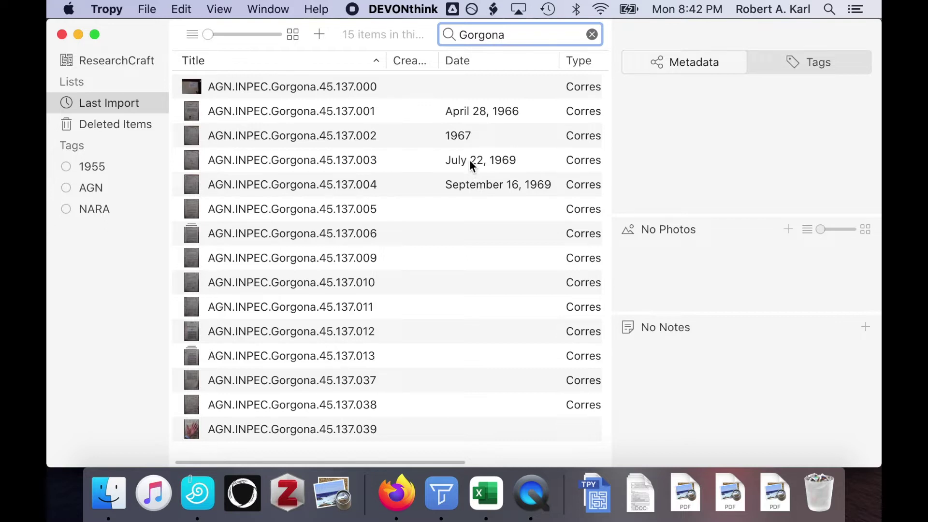
- Open the note of item AGN.INPEC.Gorgona.45.137.001, locate and highlight the word "Gorgona" in its text, and return to the item list
click(466, 115)
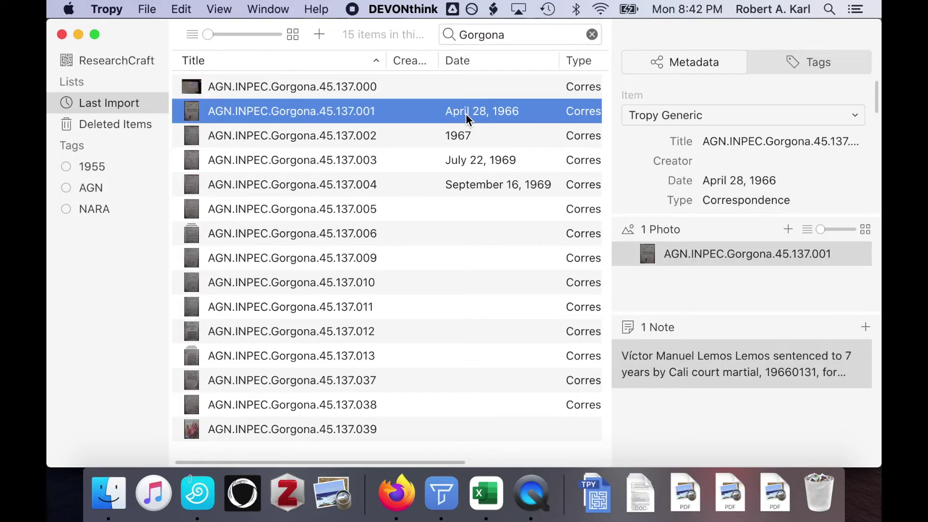
click(656, 369)
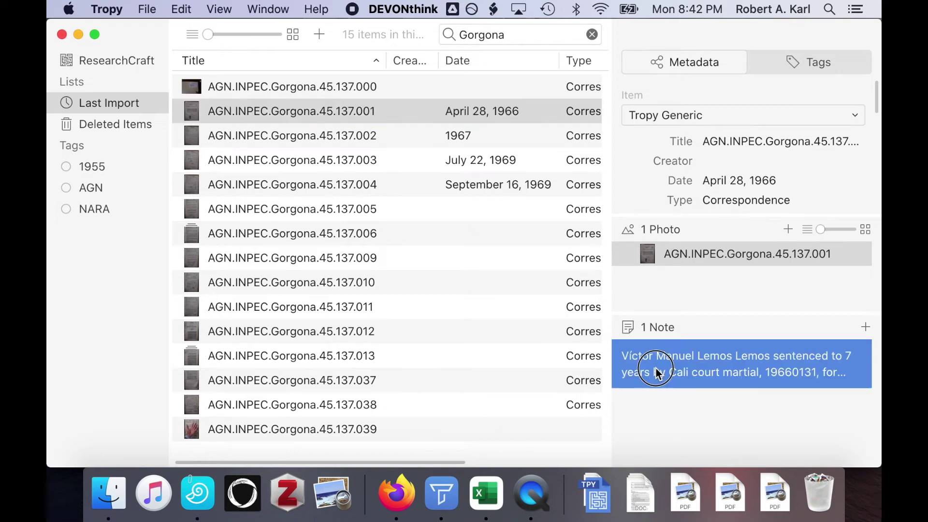
scroll(576, 418, down, 1)
scroll(576, 419, down, 10)
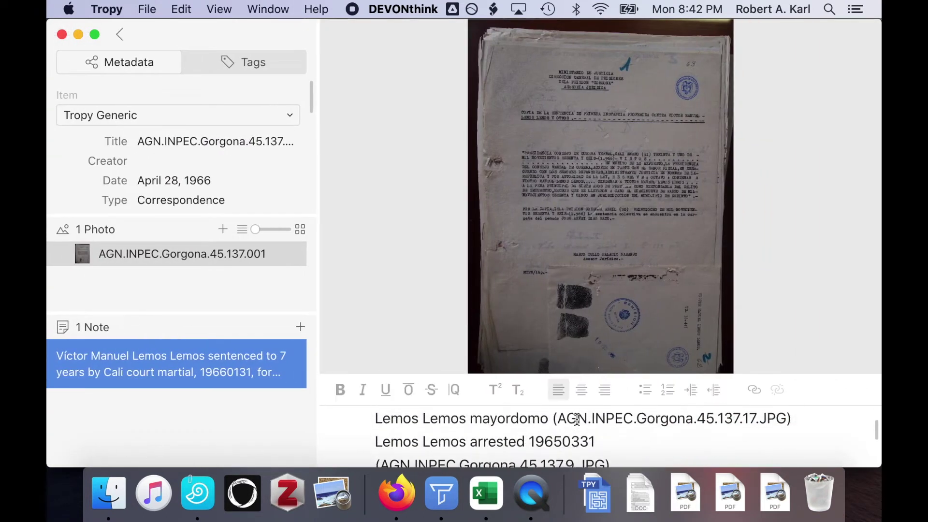
scroll(577, 418, up, 3)
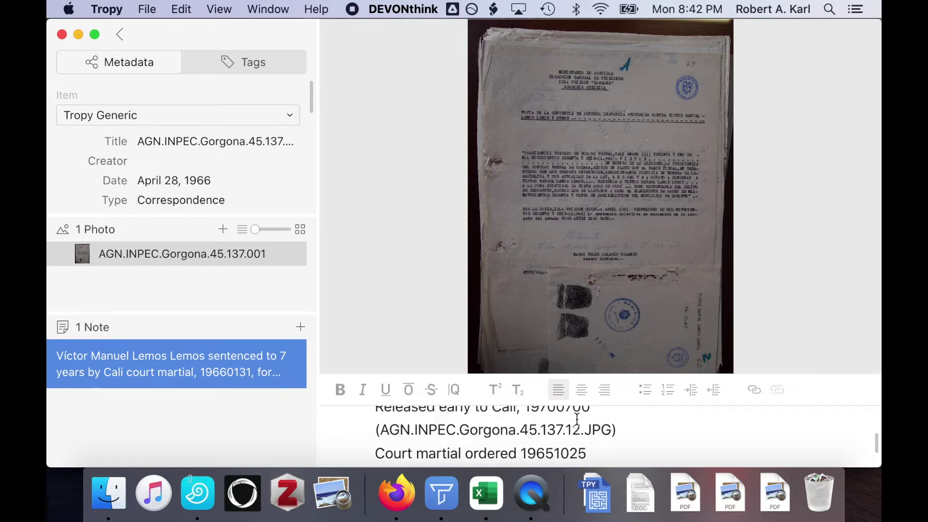
scroll(576, 419, down, 4)
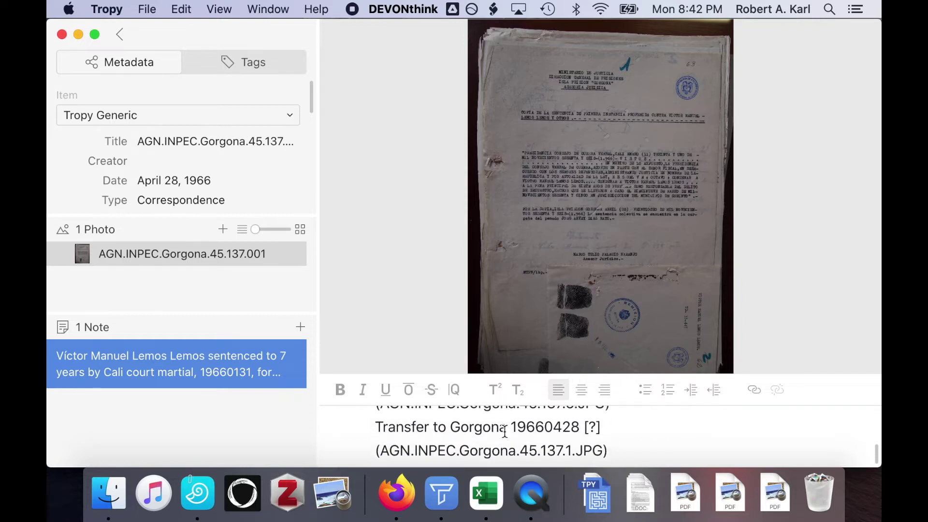
double_click(481, 427)
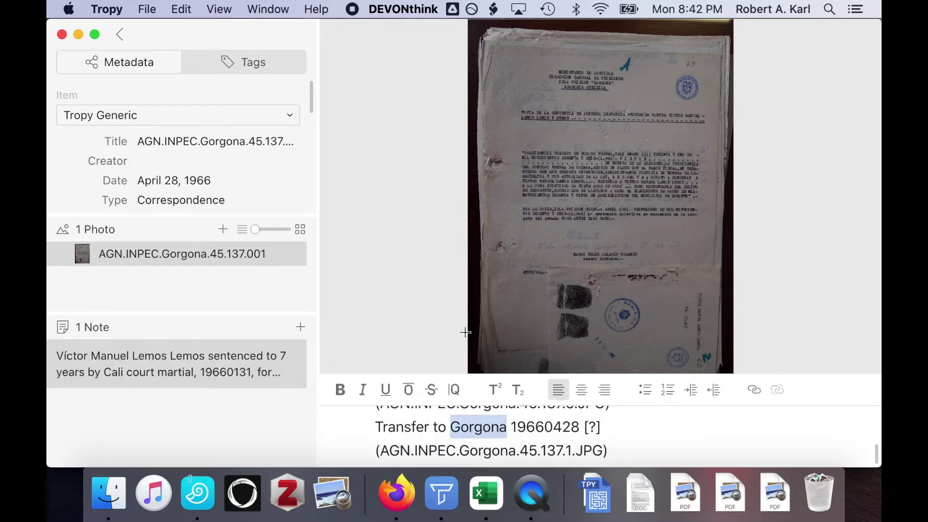
click(120, 35)
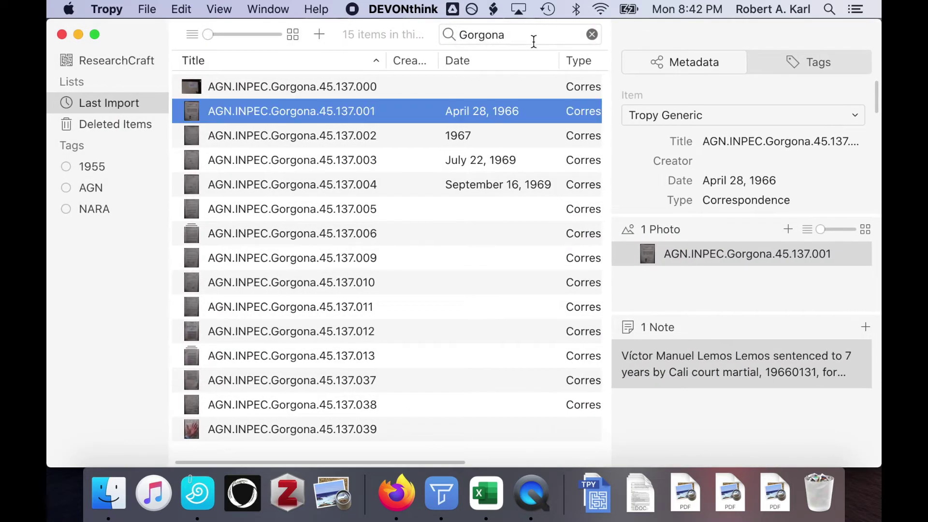
- Search the last import for the prisoner's surname, check both matching items, and clear the search
drag(531, 38, 476, 2)
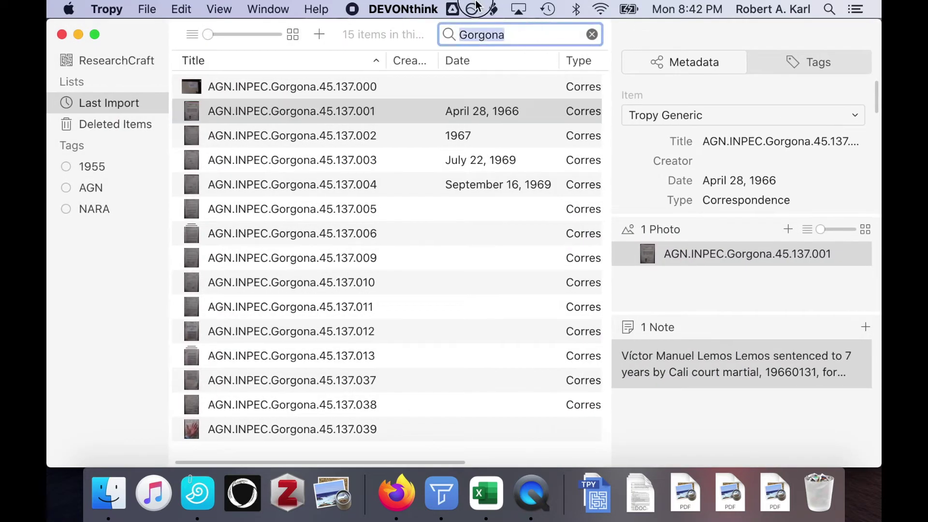
text(Lemos)
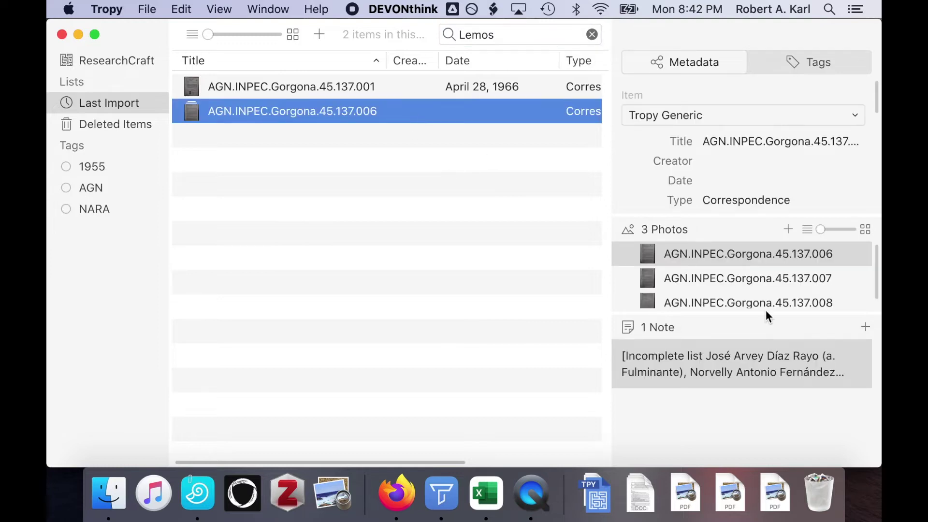
click(521, 88)
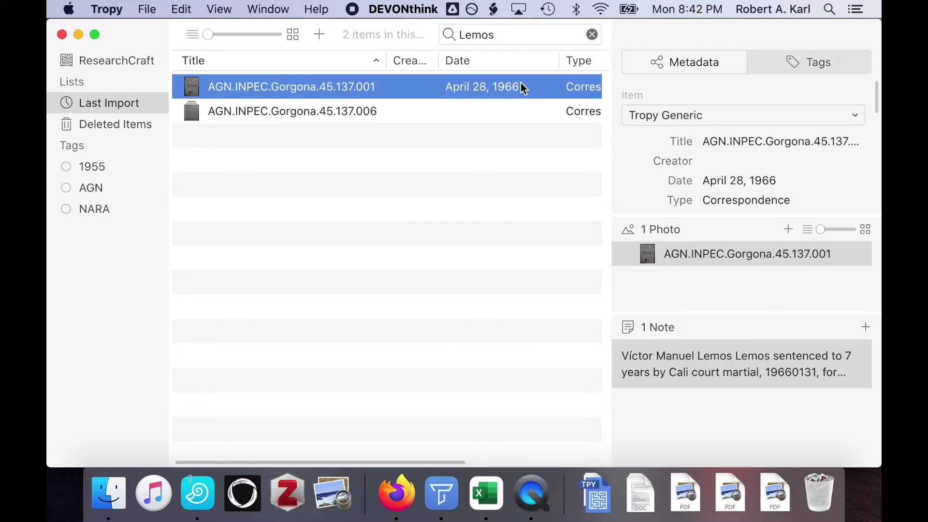
click(508, 110)
click(591, 34)
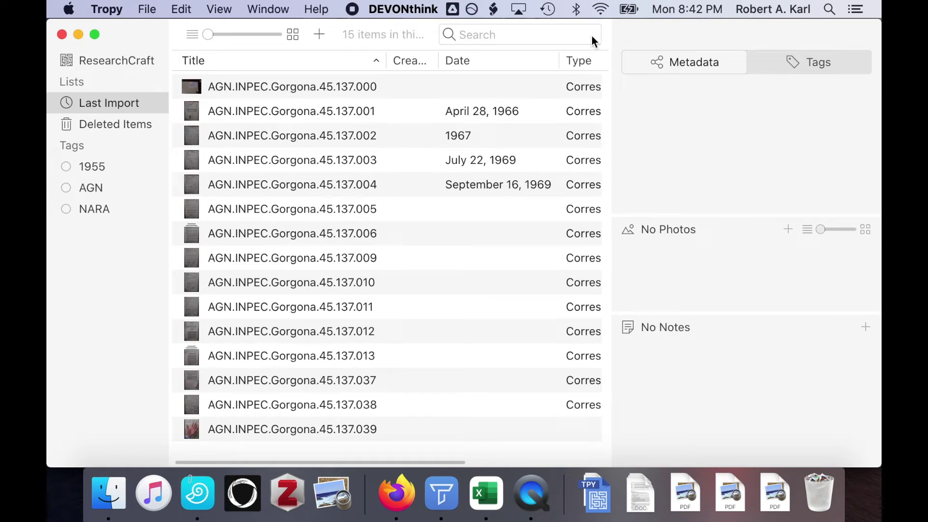
- Add the tag "Yellow" to item AGN.INPEC.Gorgona.45.137.001 and set the tag's color to Yellow
click(529, 112)
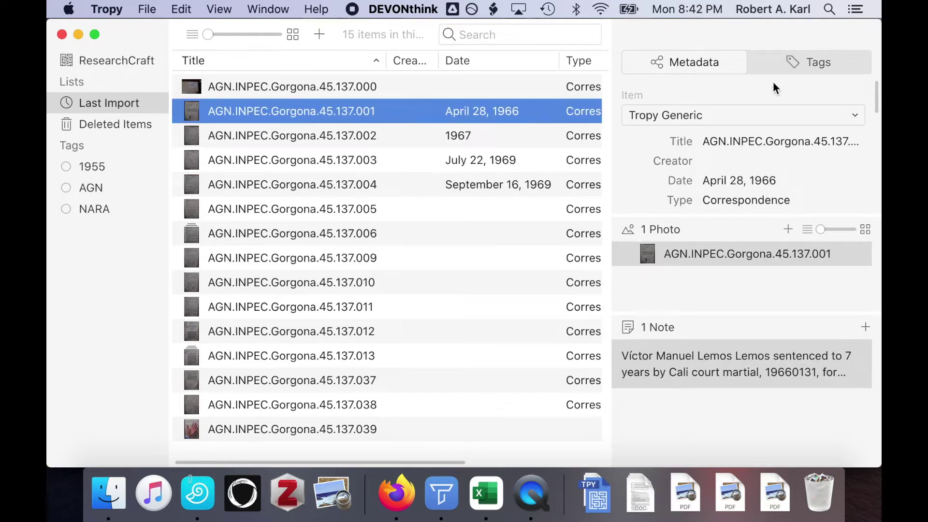
click(784, 61)
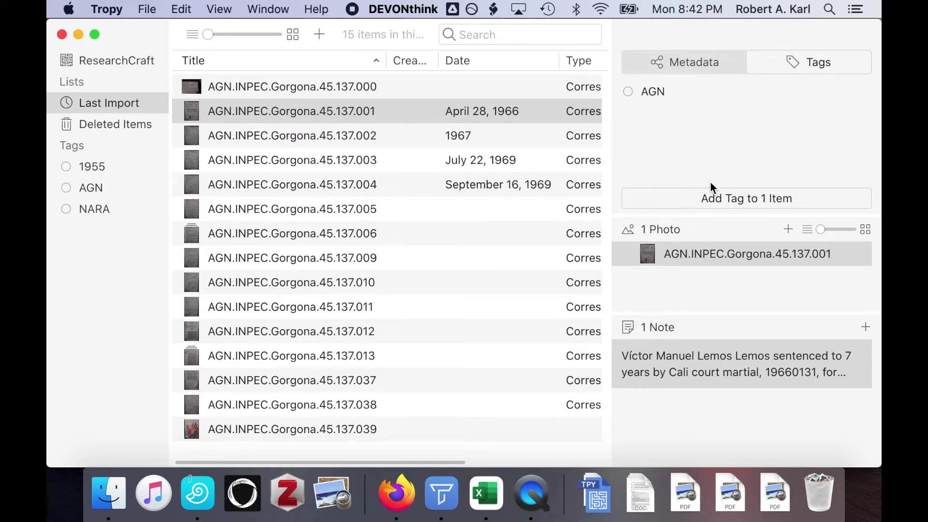
click(702, 200)
text(Yellow)
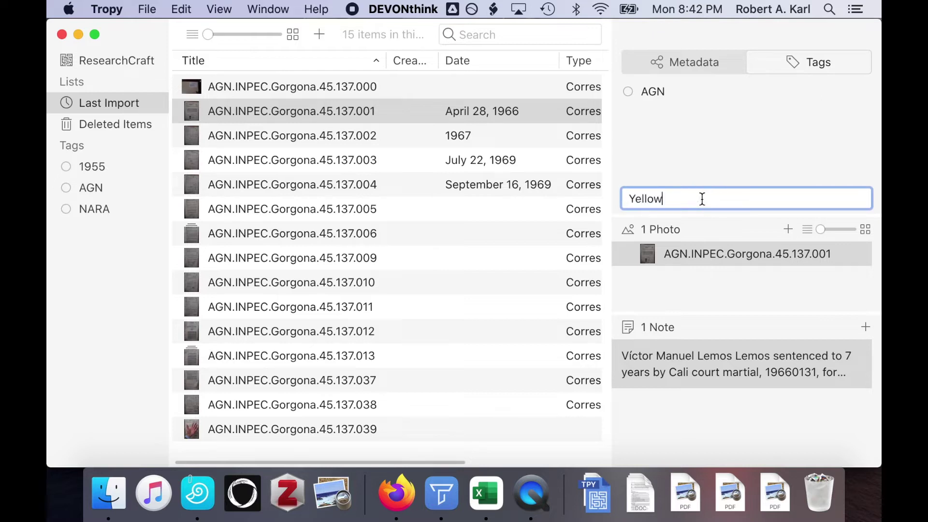
key(Return)
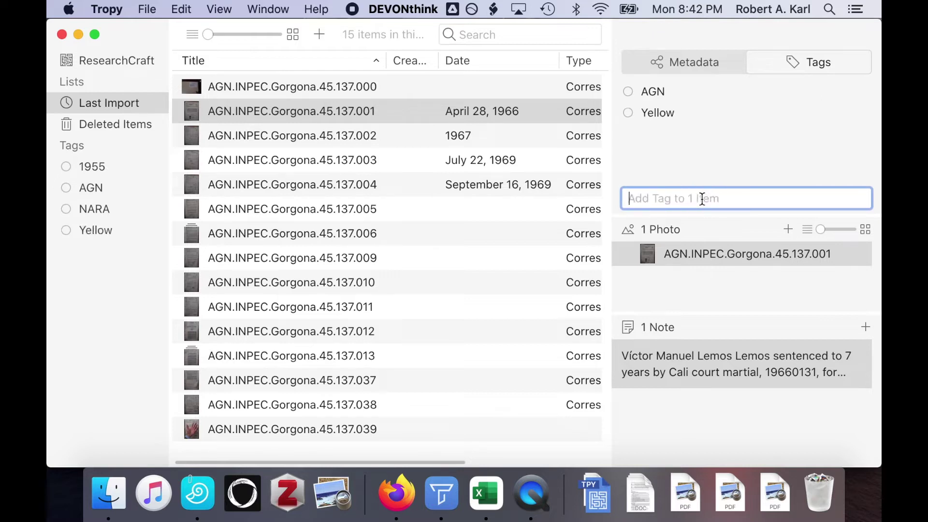
right_click(624, 111)
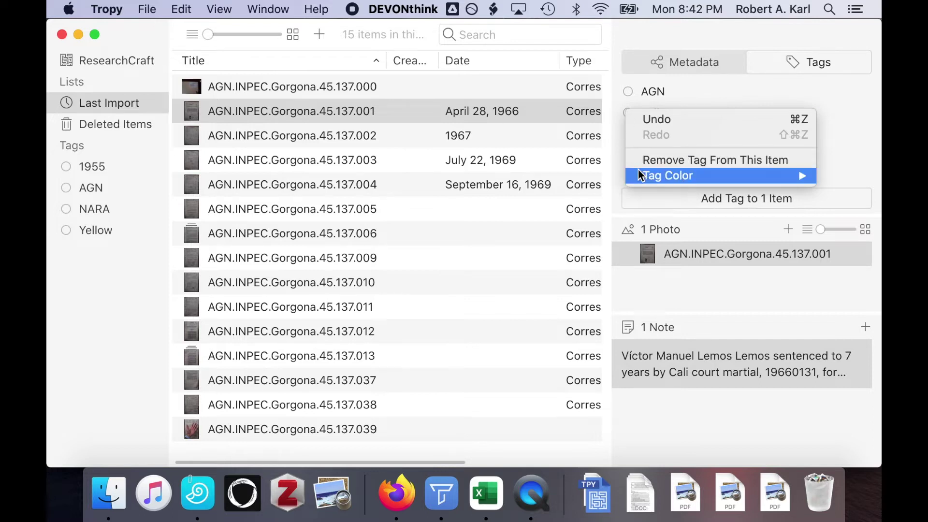
mouse_move(638, 173)
click(592, 230)
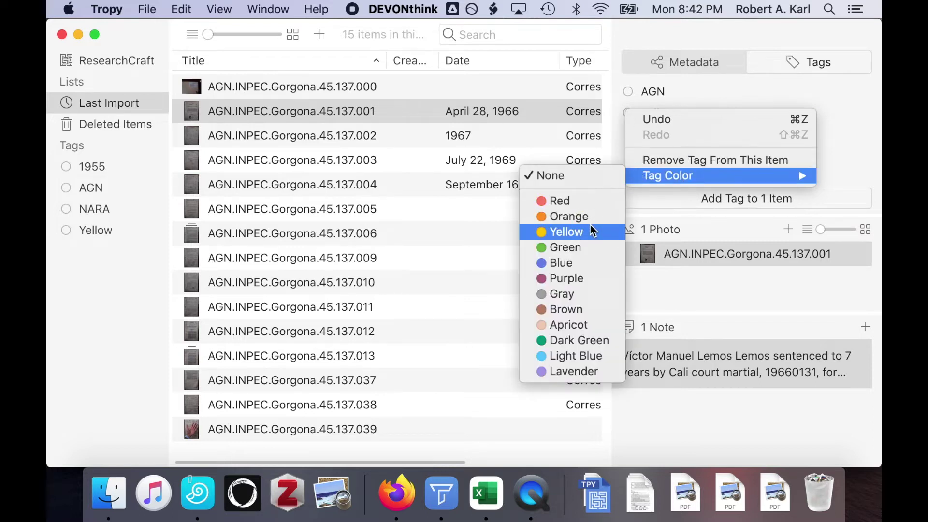
- Add the tag "Orange" with the color Orange to item AGN.INPEC.Gorgona.45.137.000, and select that item together with item 001
click(535, 89)
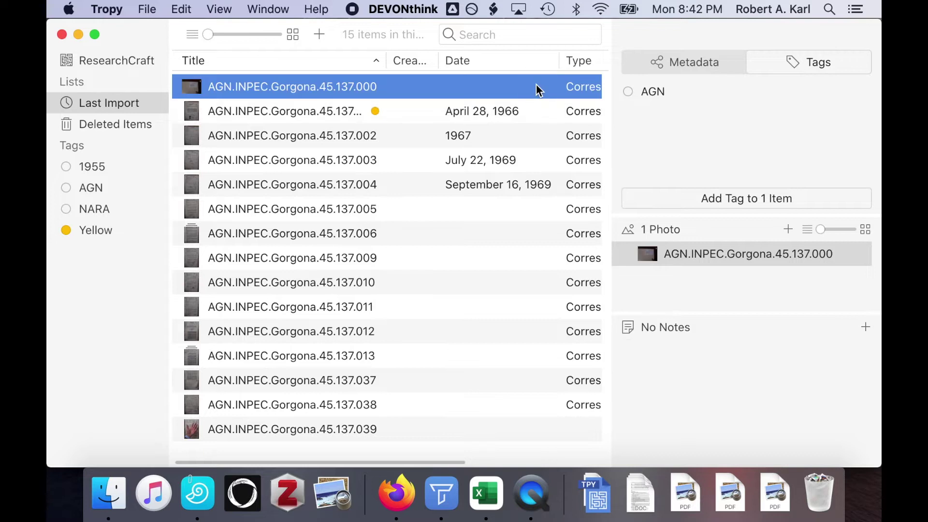
click(655, 198)
text(Orange)
key(Return)
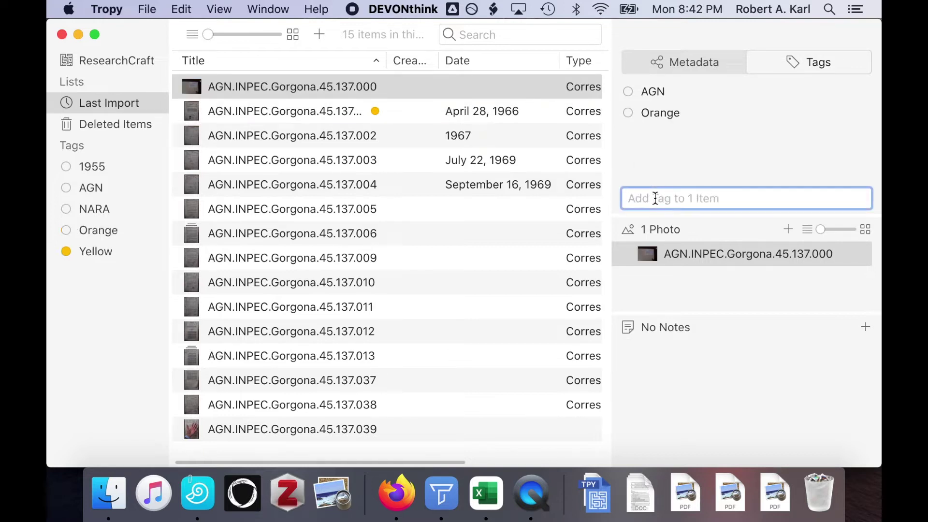
right_click(629, 113)
mouse_move(654, 175)
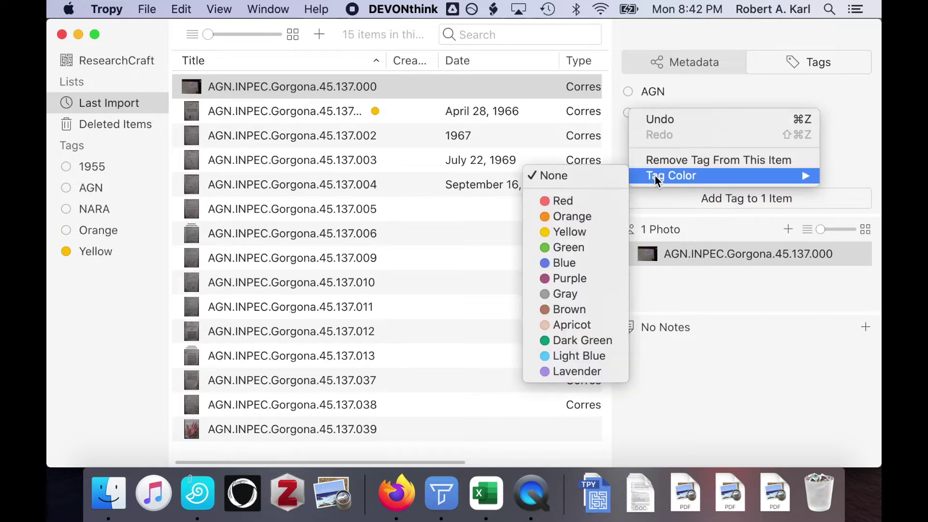
click(600, 219)
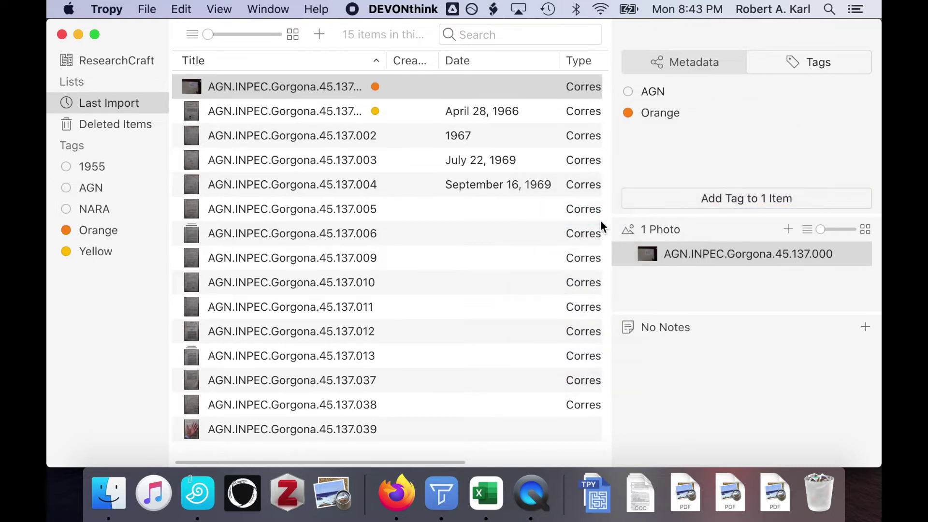
shift+click(290, 107)
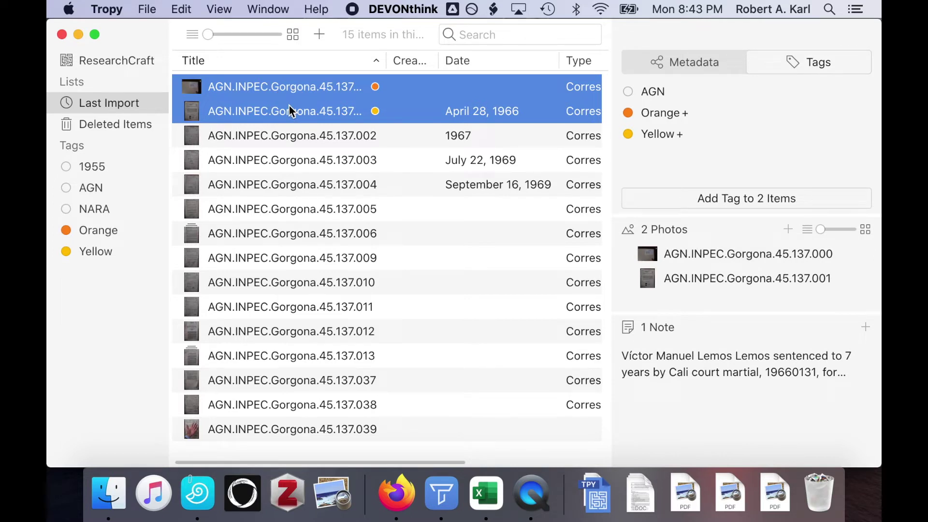
- Filter the project by the tag NARA, sort by title, and examine the metadata of item IMG_1397, including its type and archive fields
click(92, 210)
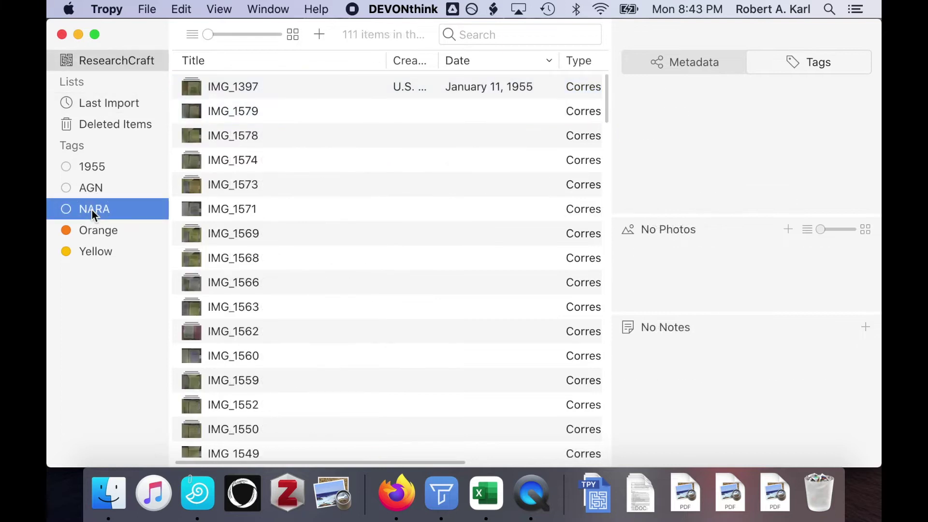
click(318, 61)
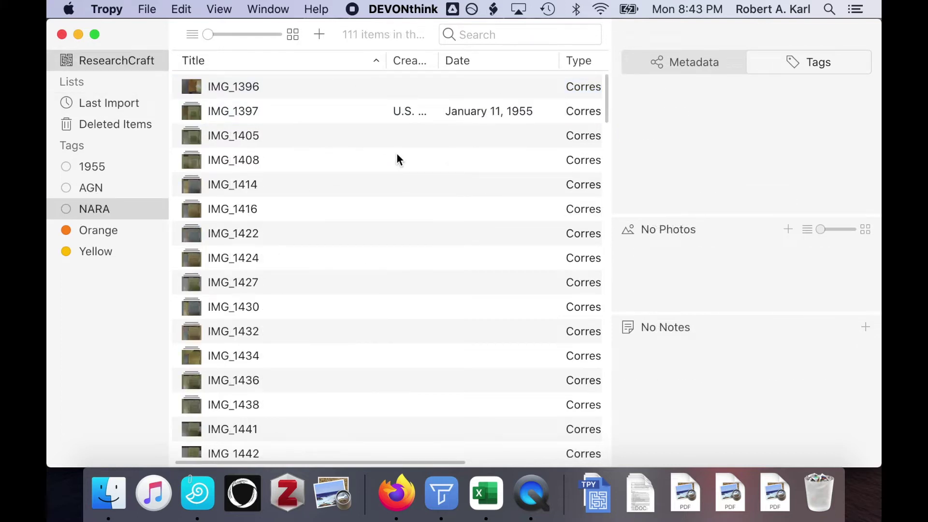
click(394, 114)
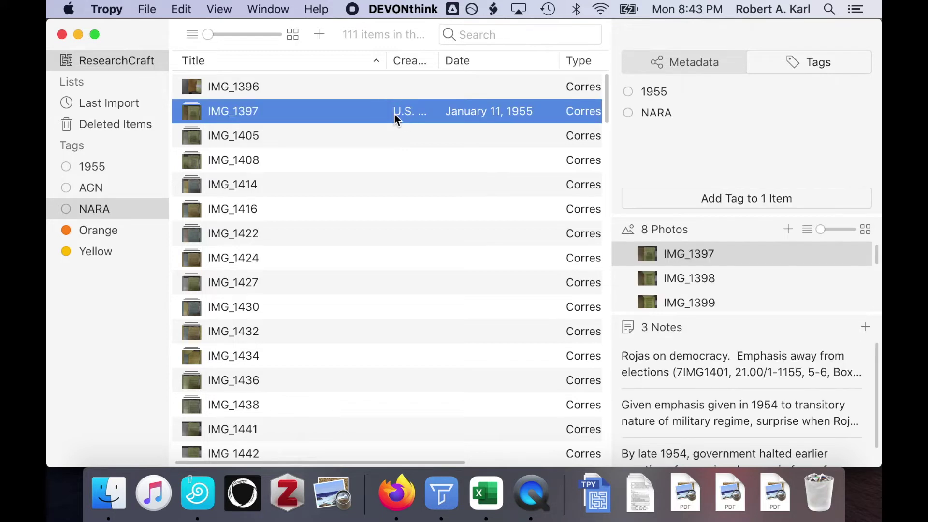
click(725, 58)
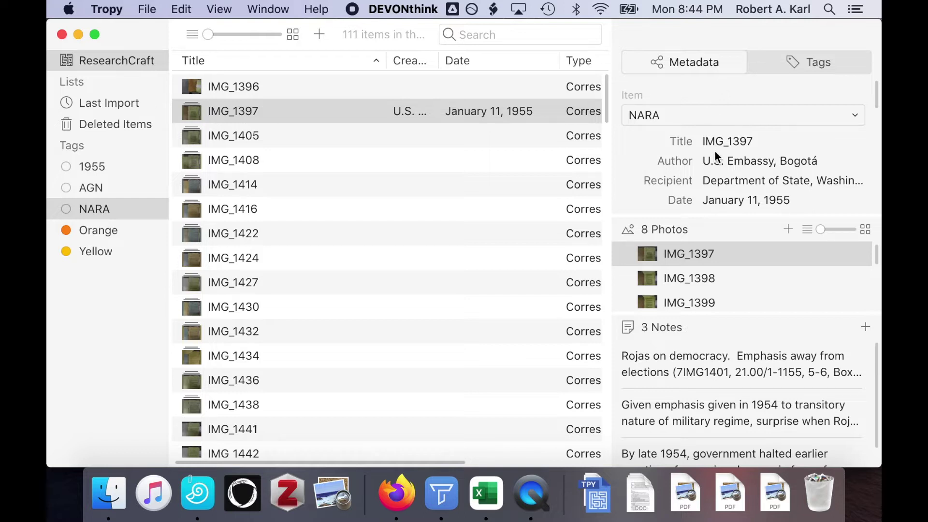
scroll(715, 152, down, 3)
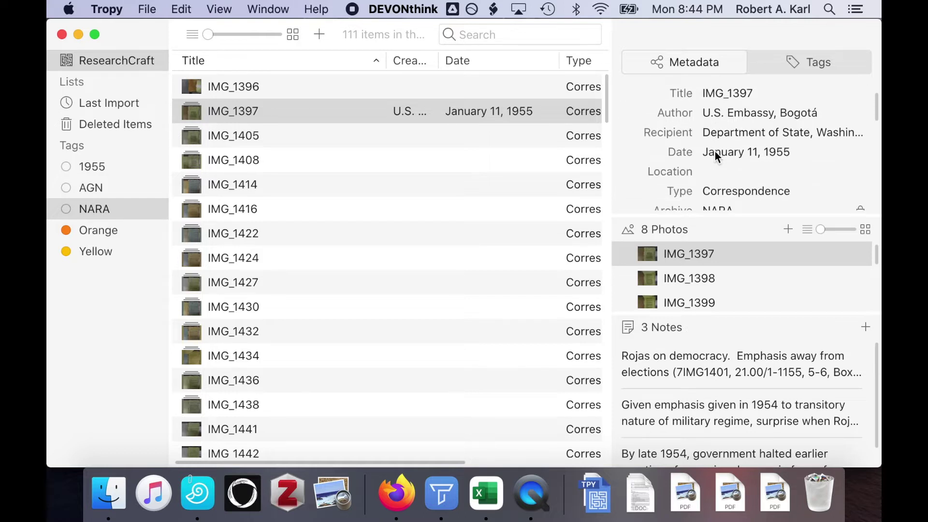
click(709, 190)
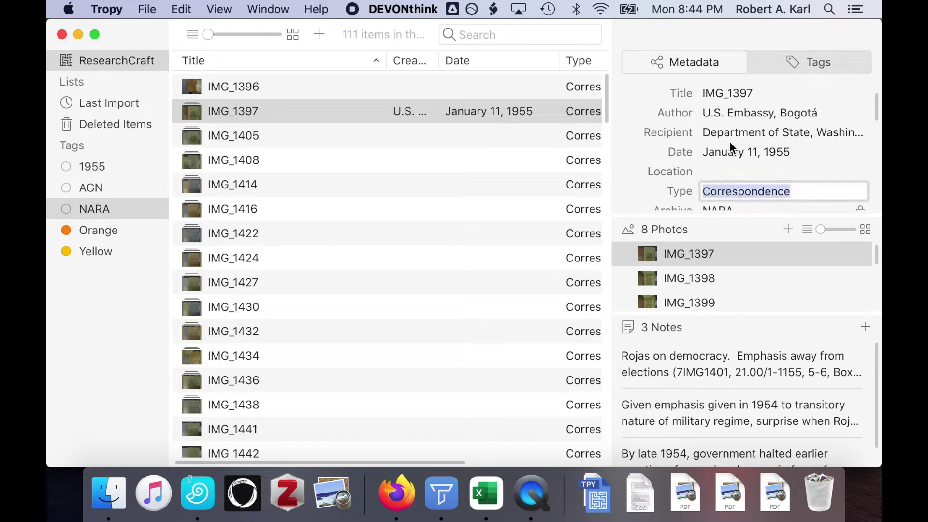
scroll(730, 143, up, 2)
scroll(730, 142, down, 3)
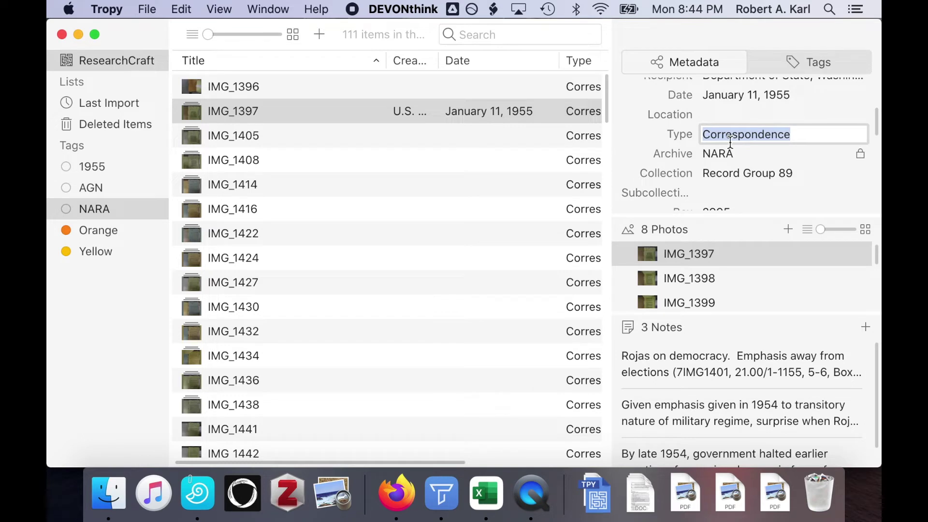
- Show the last import and select all of its items
click(109, 103)
click(323, 92)
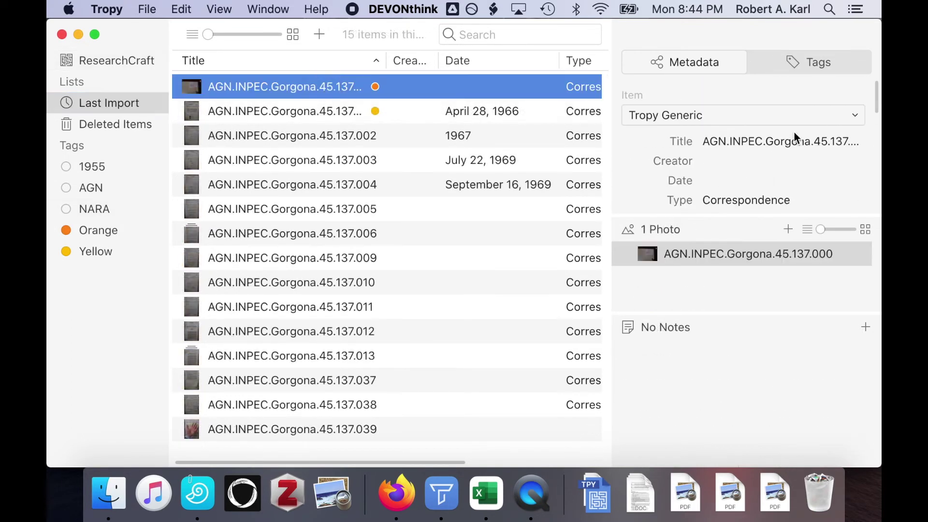
key(super+a)
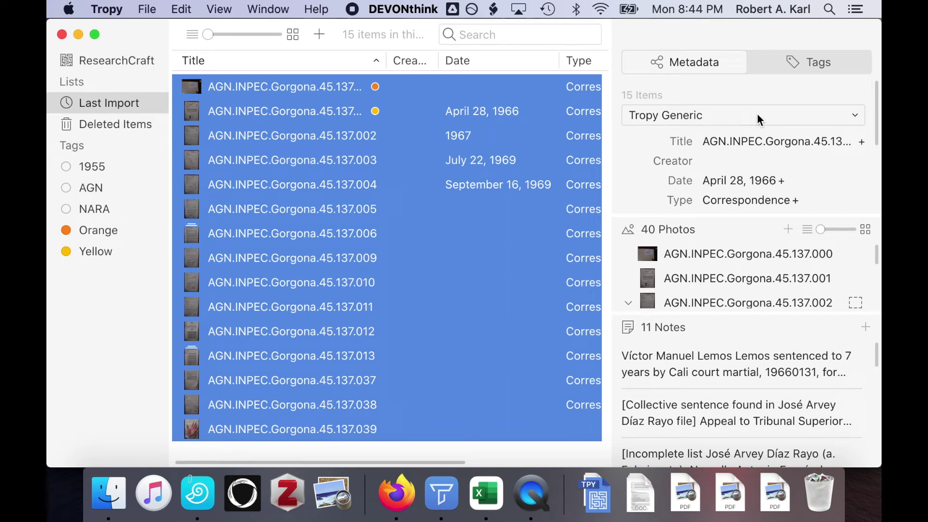
- Open the template preferences and duplicate the NARA item template
click(147, 9)
mouse_move(124, 6)
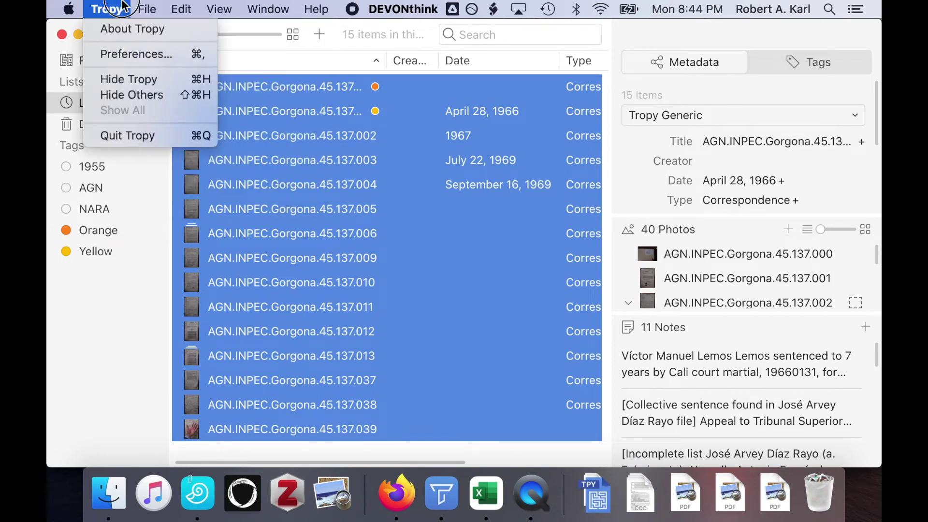
click(116, 54)
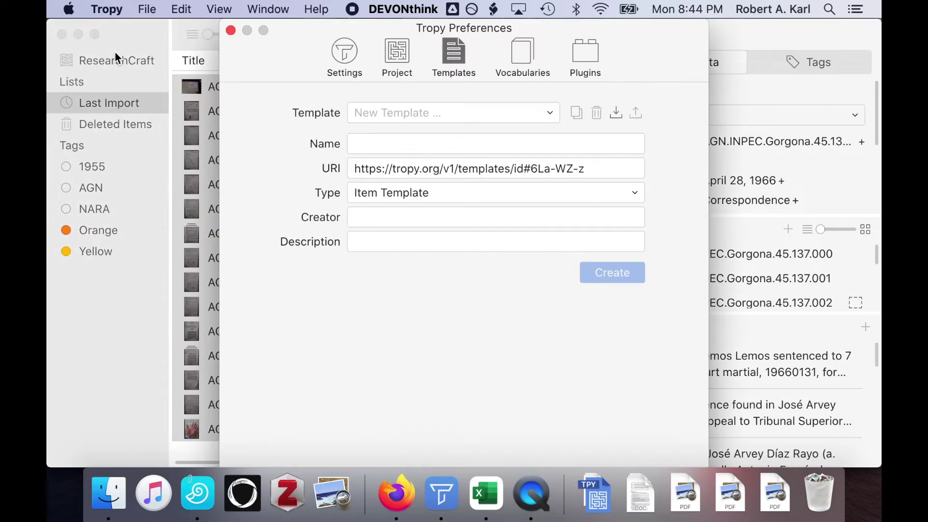
click(549, 113)
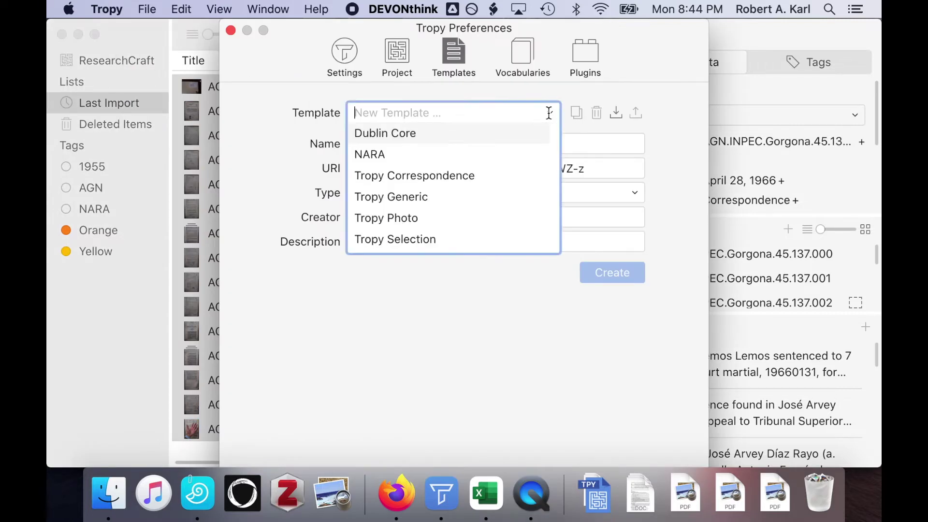
click(514, 158)
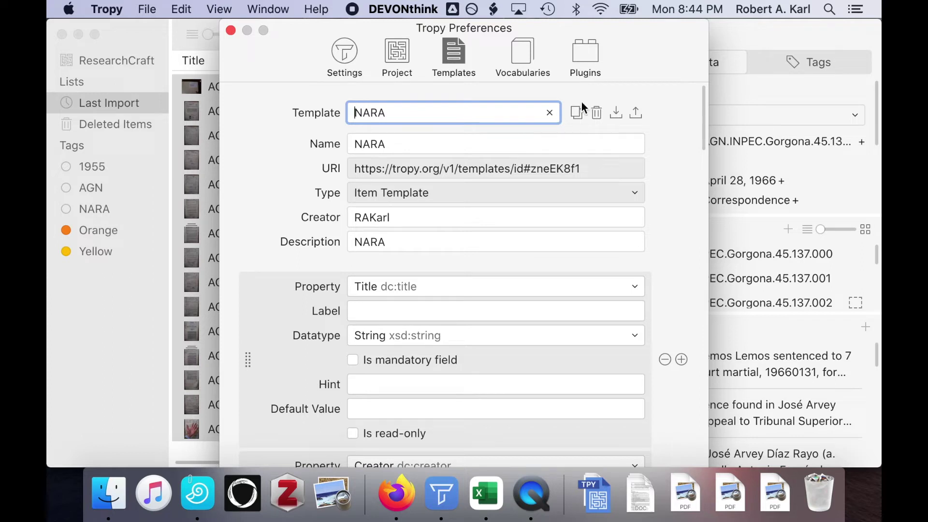
click(576, 114)
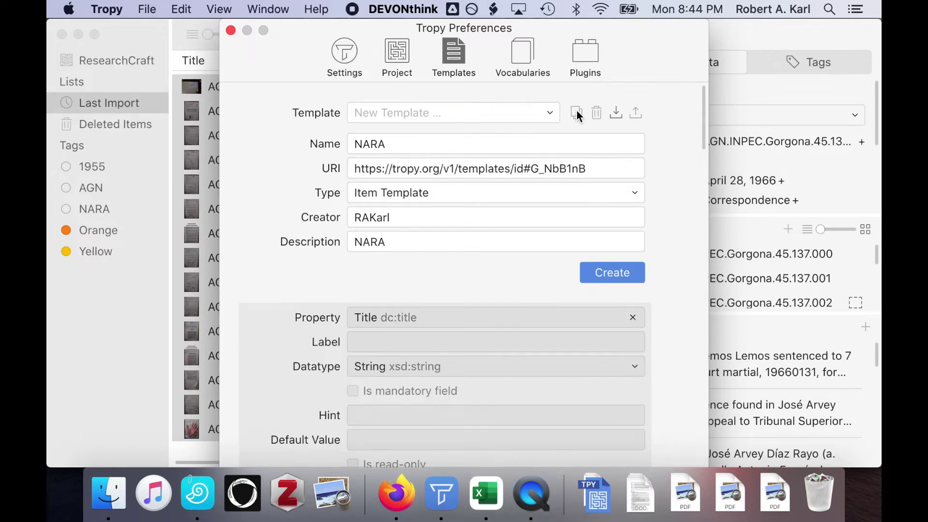
- Set the duplicated template's name and description to AGN and create it
double_click(460, 145)
text(AGN)
double_click(393, 241)
text(AGN)
click(597, 274)
- Set the default value of the AGN template's Archive property to AGN
scroll(537, 293, down, 15)
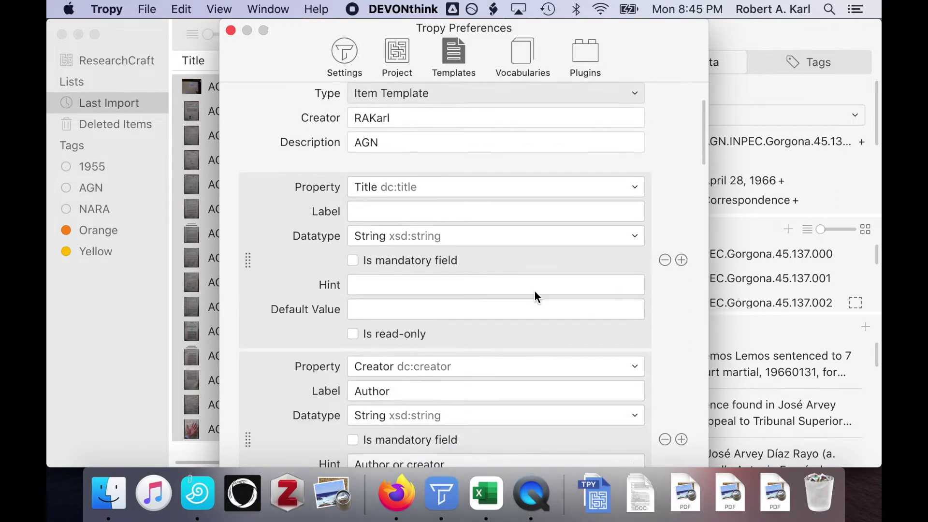
scroll(534, 292, down, 15)
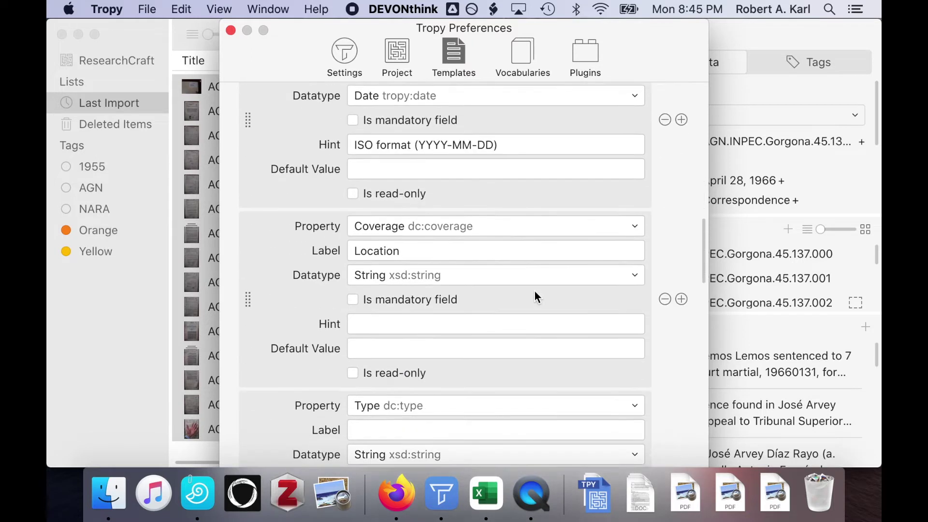
scroll(535, 291, down, 10)
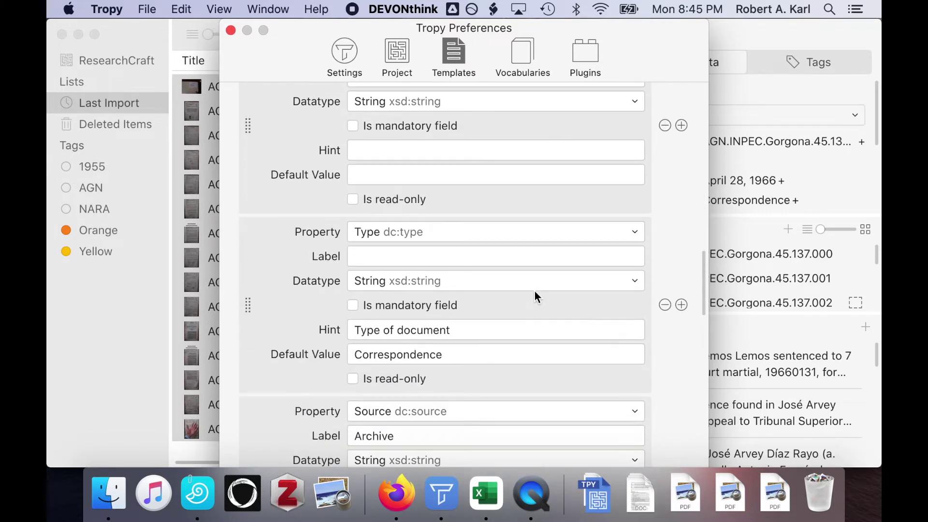
click(492, 301)
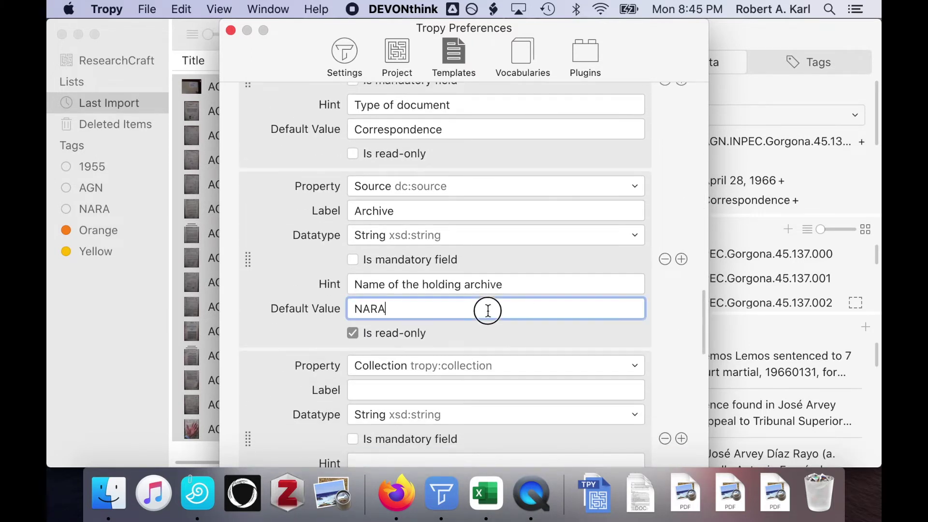
key(super+a)
text(AGN)
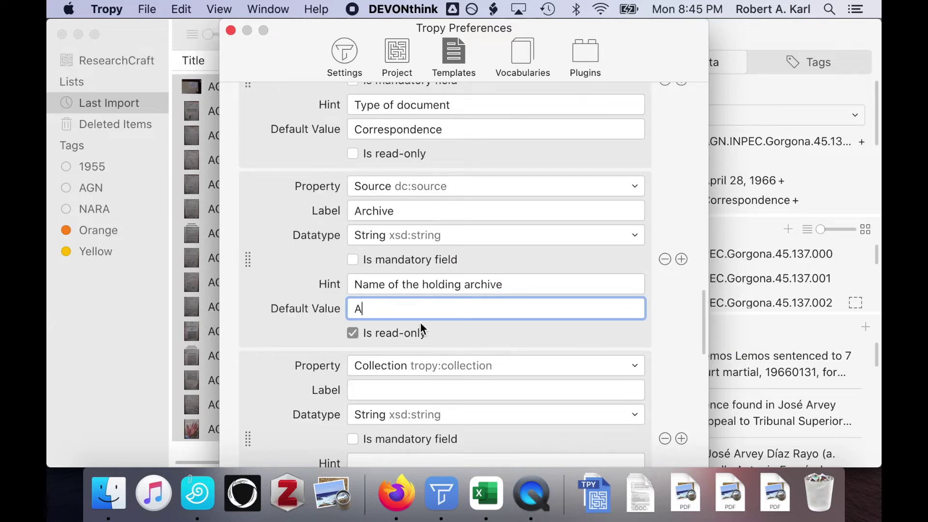
scroll(422, 310, up, 1)
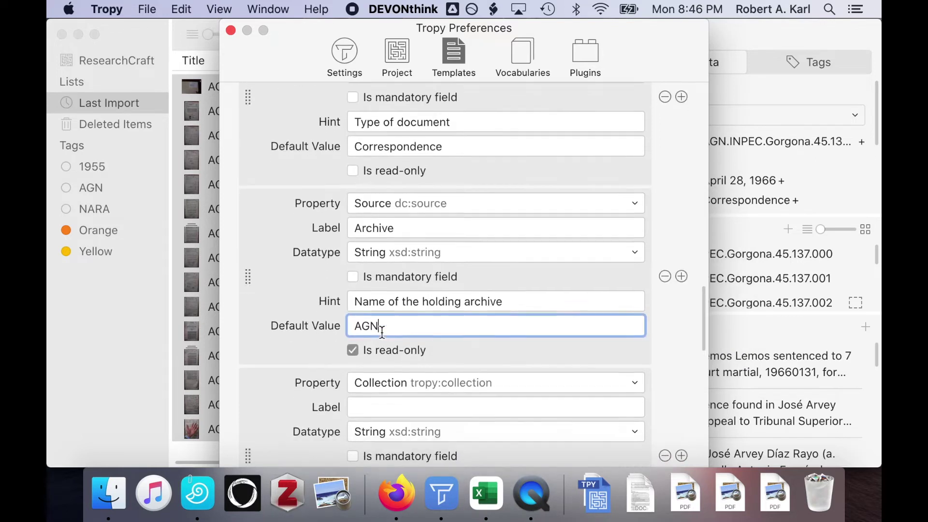
- Give the template's Collection property the read-only default value INPEC.Gorgona and close the preferences
scroll(380, 326, down, 5)
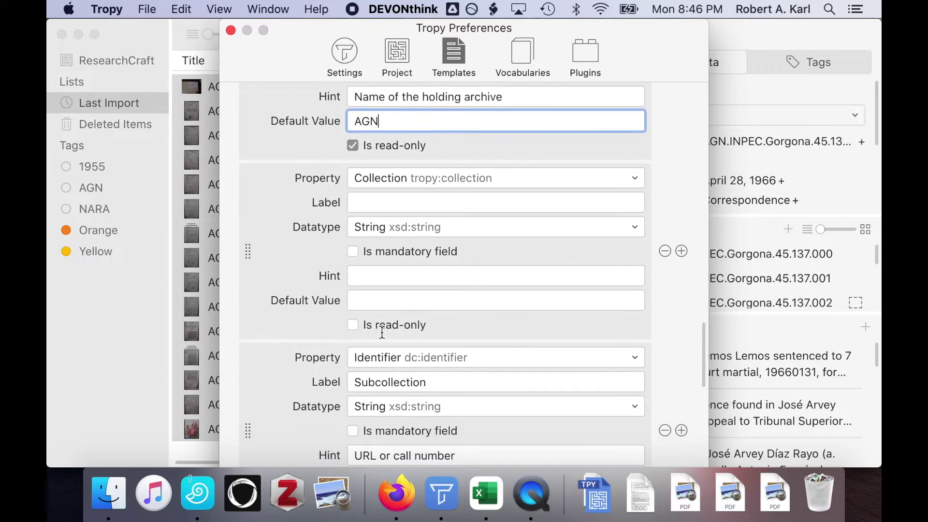
click(383, 289)
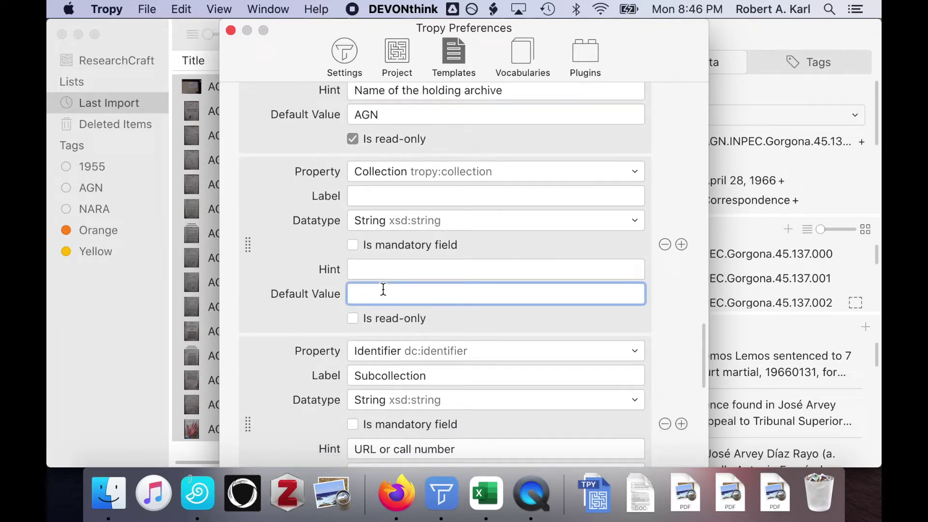
text(INPEC.Gorgona)
click(353, 318)
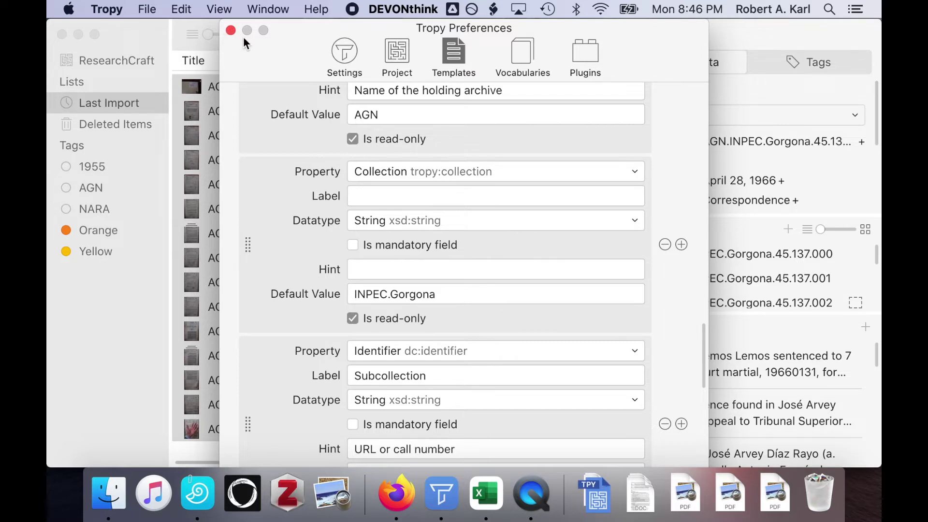
click(230, 31)
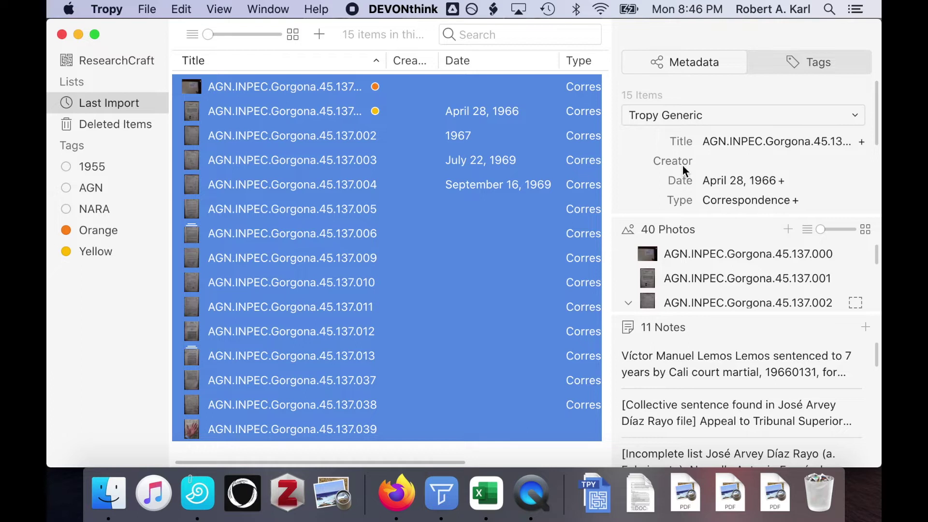
- Apply the AGN template to all selected items of the last import and return to the full ResearchCraft project list
click(676, 116)
click(665, 139)
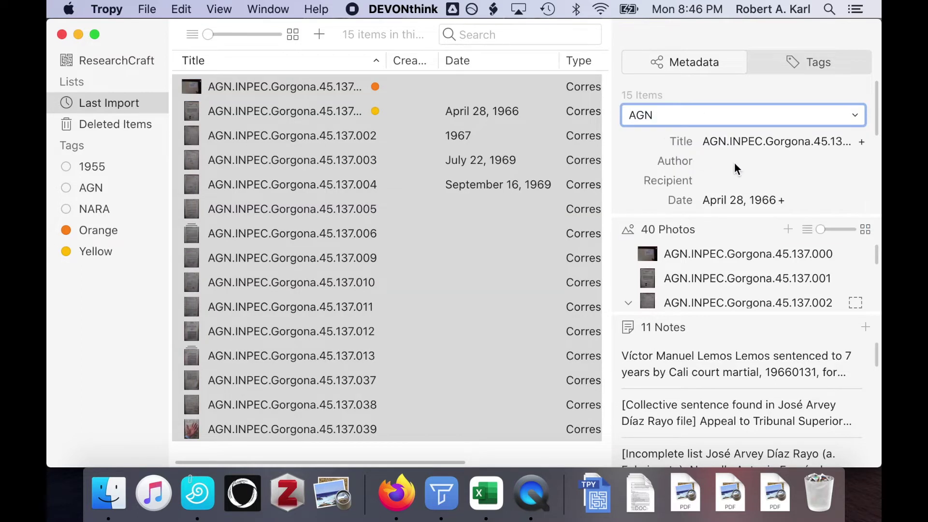
scroll(735, 162, down, 4)
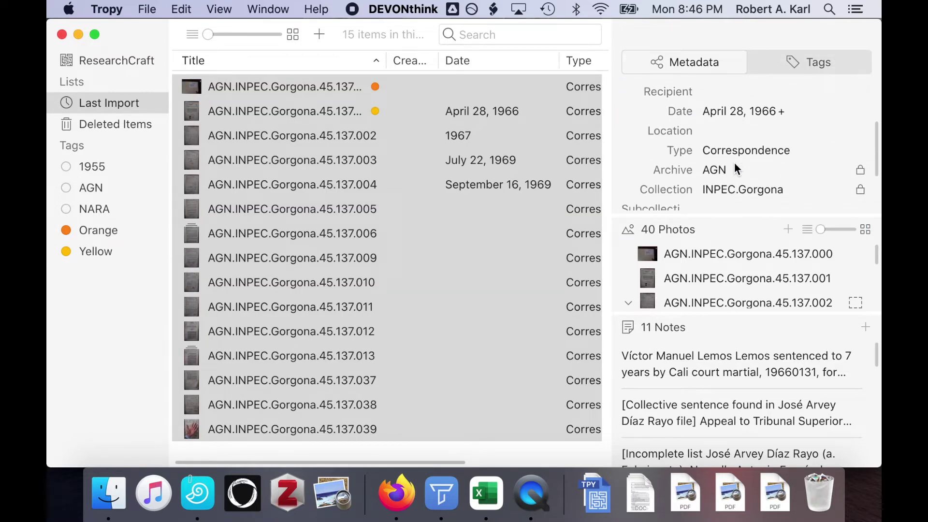
scroll(734, 162, down, 1)
click(113, 62)
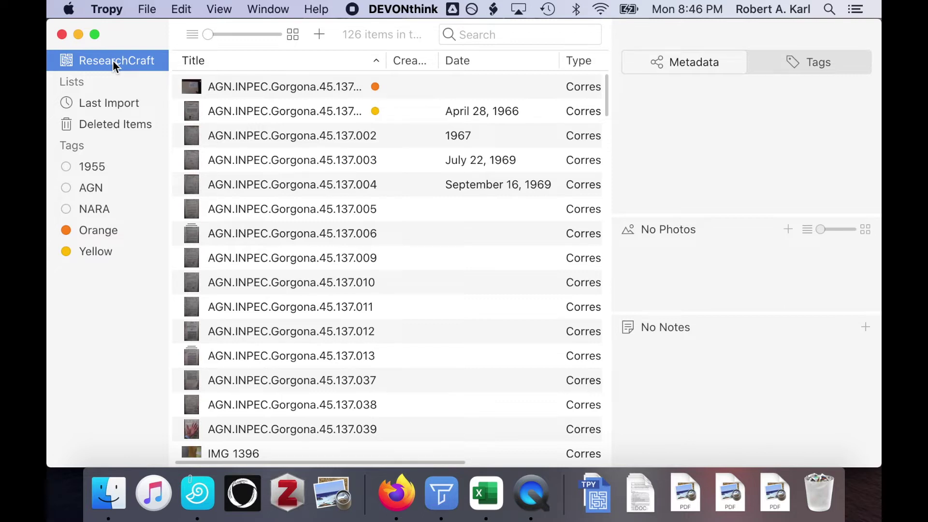
- Switch to the Google page in Firefox and search for "tropy csv file"
key(super+Tab)
key(super+Tab)
key(super+Tab)
key(super+Tab)
key(super+Tab)
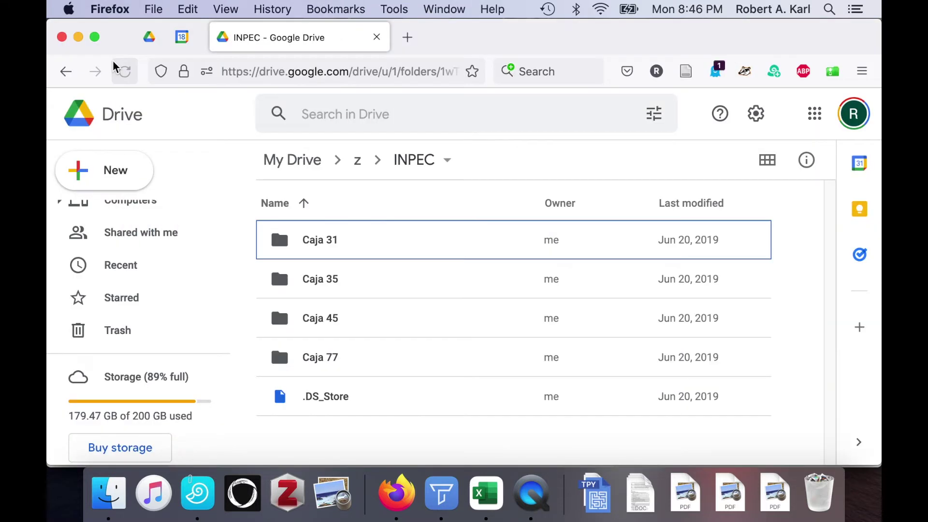
key(super+grave)
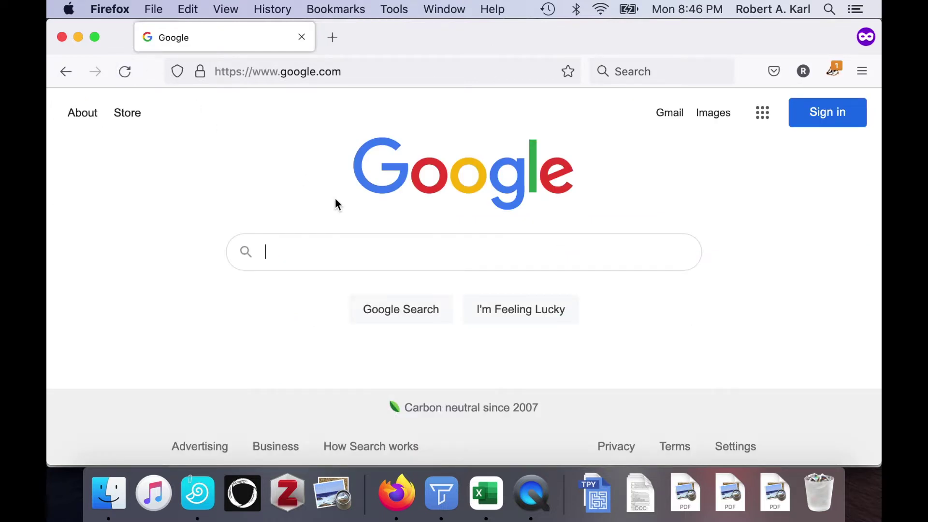
click(339, 261)
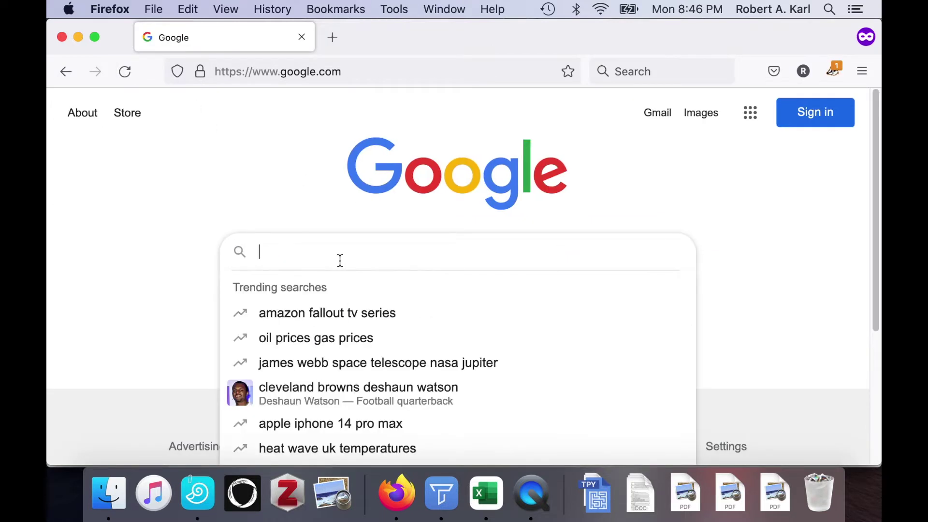
text(tropy cs)
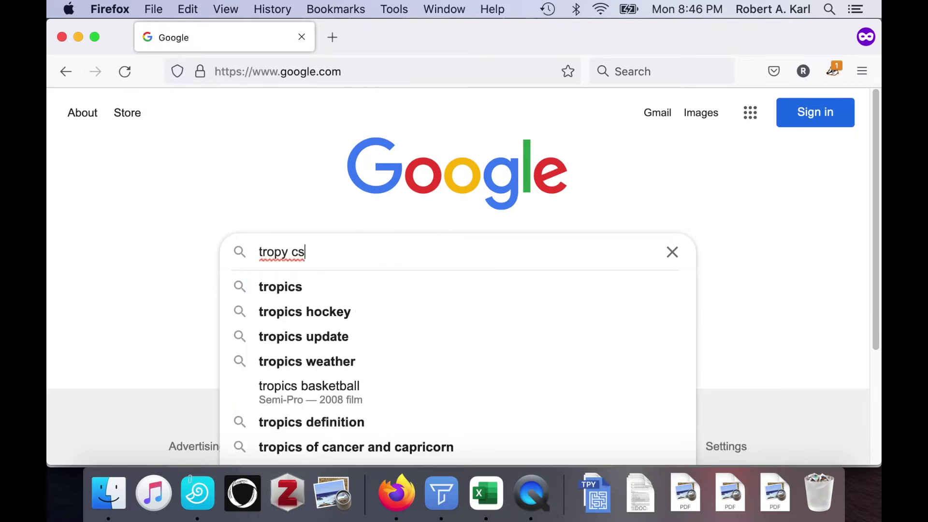
text(v file)
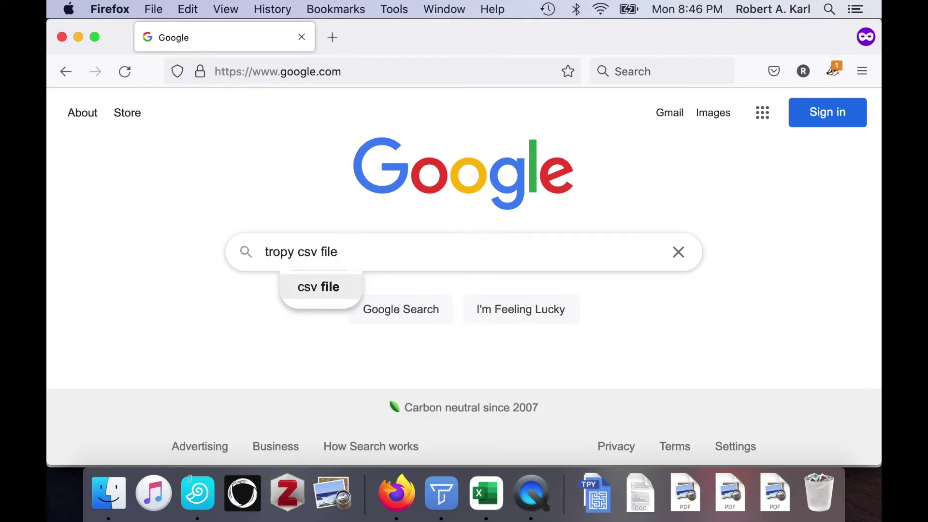
key(Return)
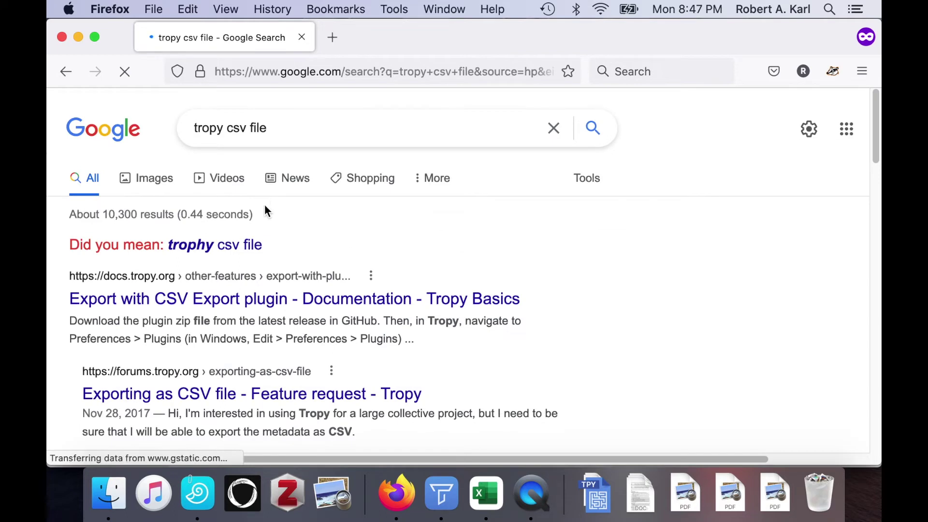
- Open the CSV Export plugin documentation and download tropy-plugin-csv-v3.1.0.zip from its linked latest GitHub release
click(245, 300)
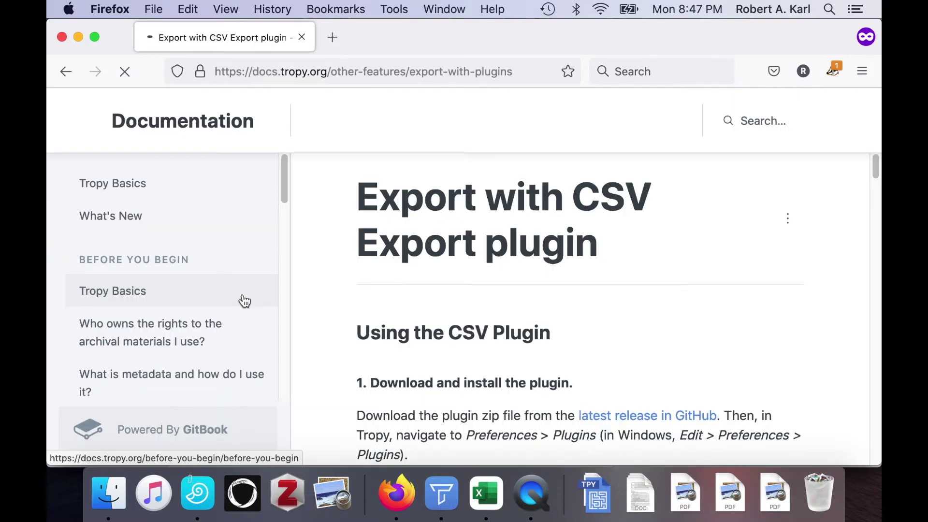
scroll(421, 285, down, 2)
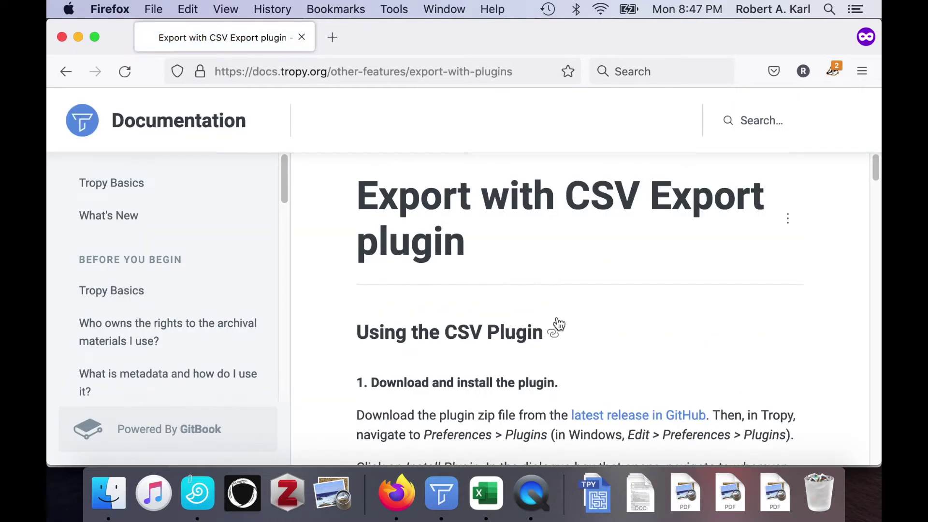
super+click(594, 417)
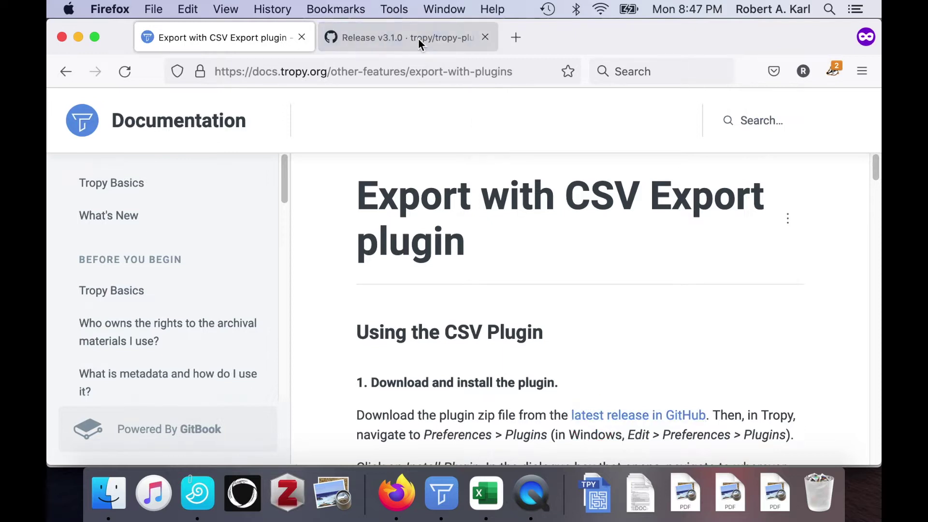
click(418, 39)
scroll(387, 270, down, 1)
scroll(385, 276, down, 5)
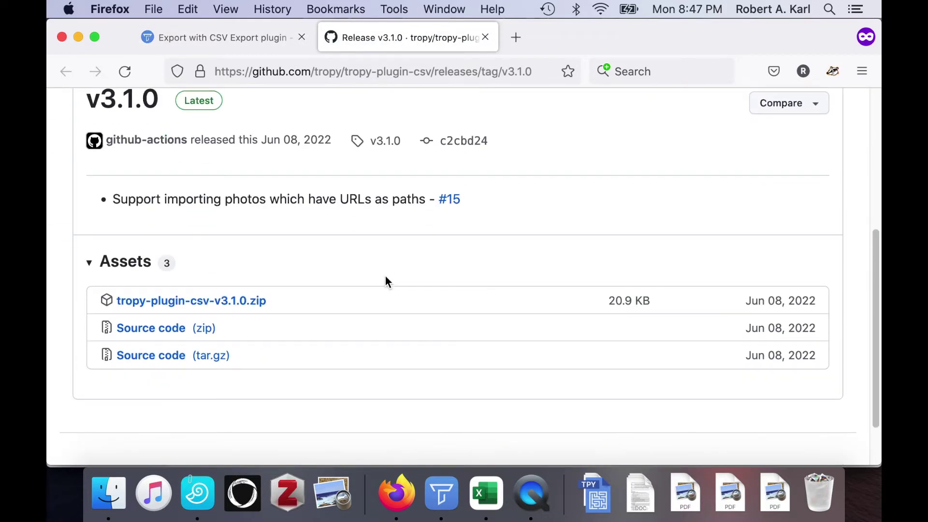
click(249, 303)
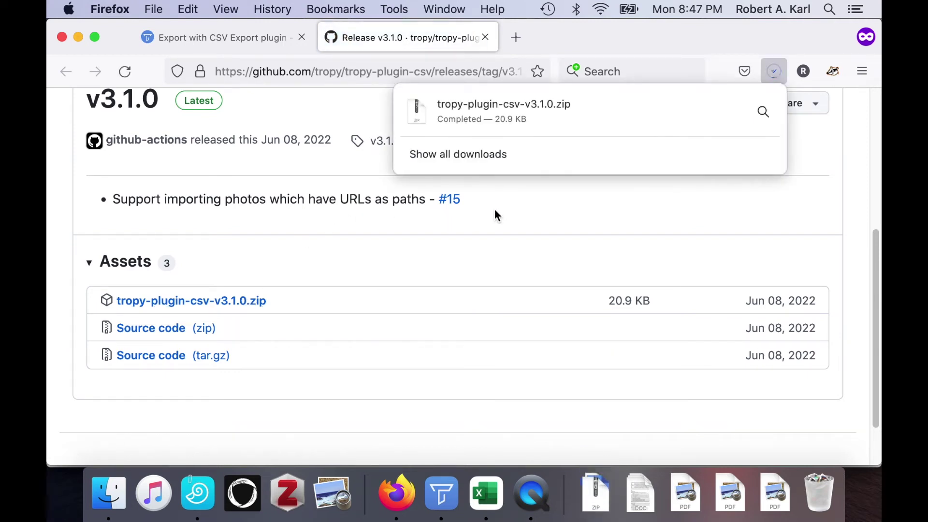
- Switch to Tropy and install the plugin file tropy-plugin-csv-v3.1.0.zip from the Downloads folder through the preferences
key(super+Tab)
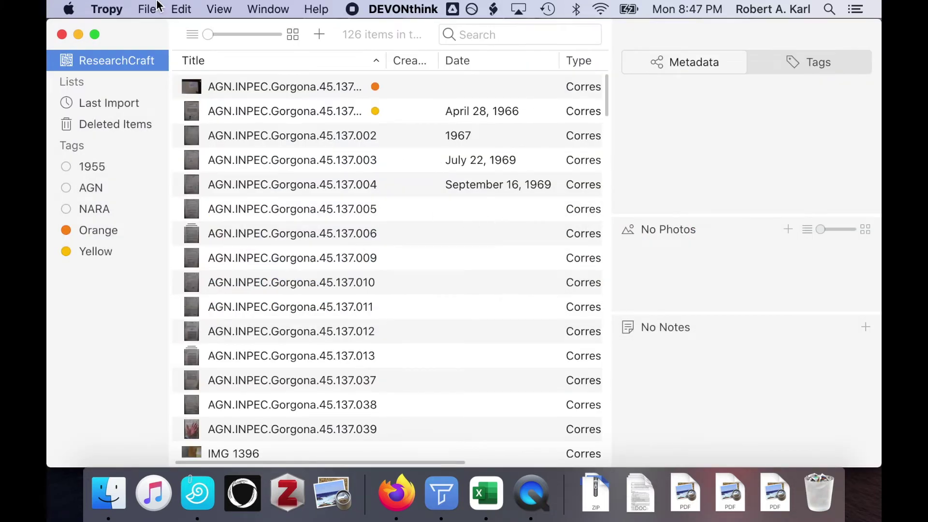
click(112, 9)
click(121, 54)
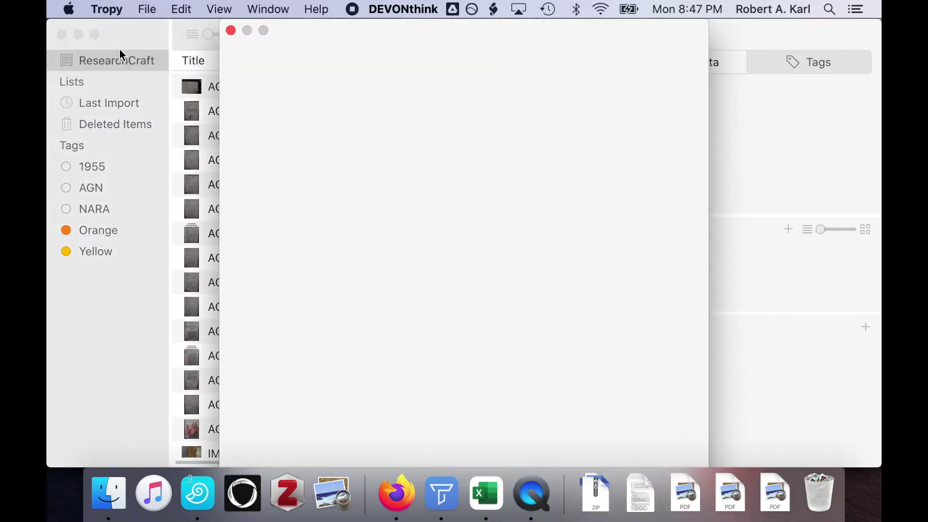
click(588, 54)
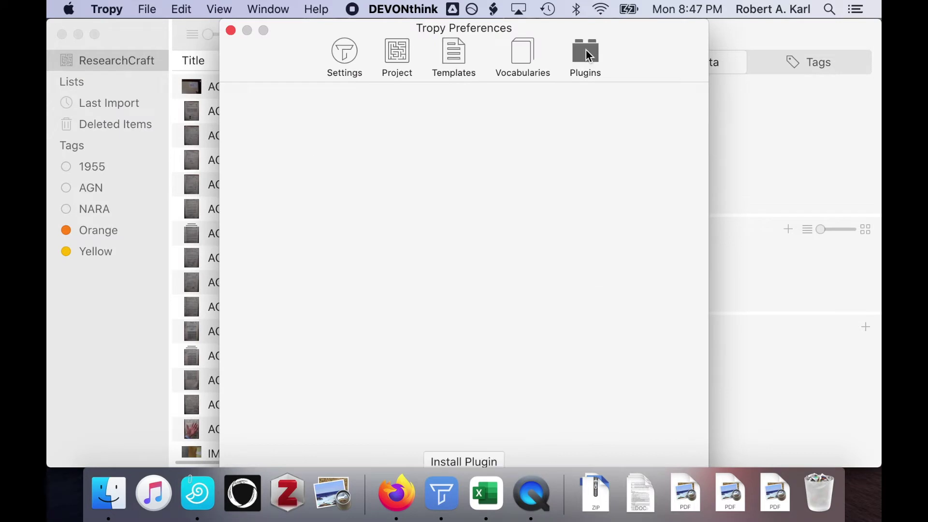
click(453, 463)
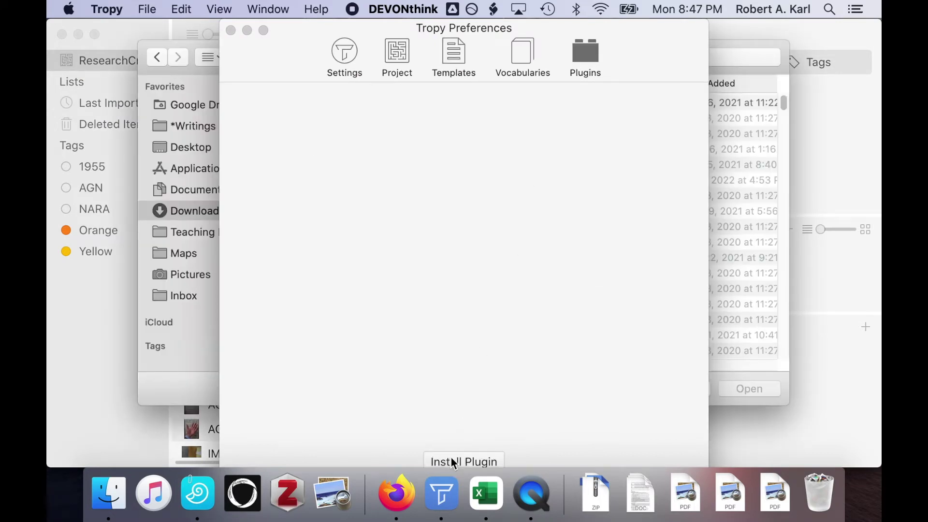
drag(655, 31, 807, 31)
click(606, 463)
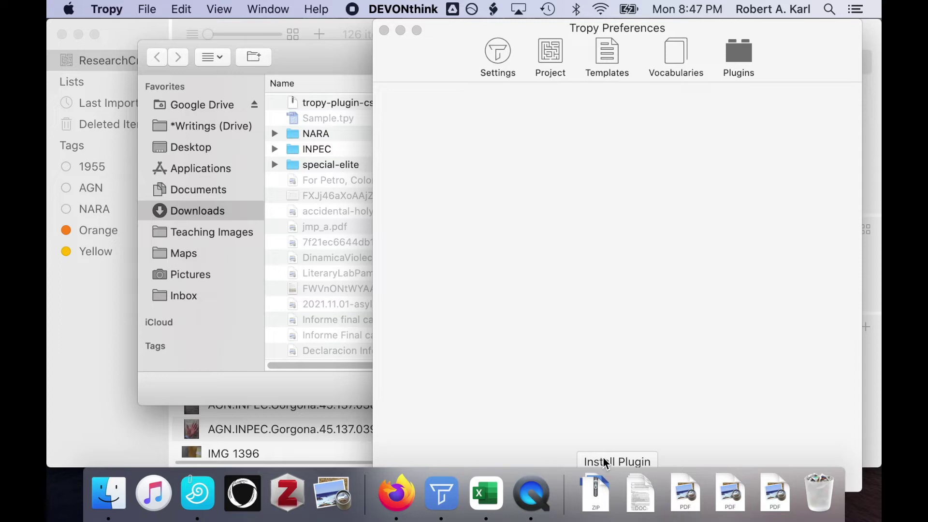
click(332, 101)
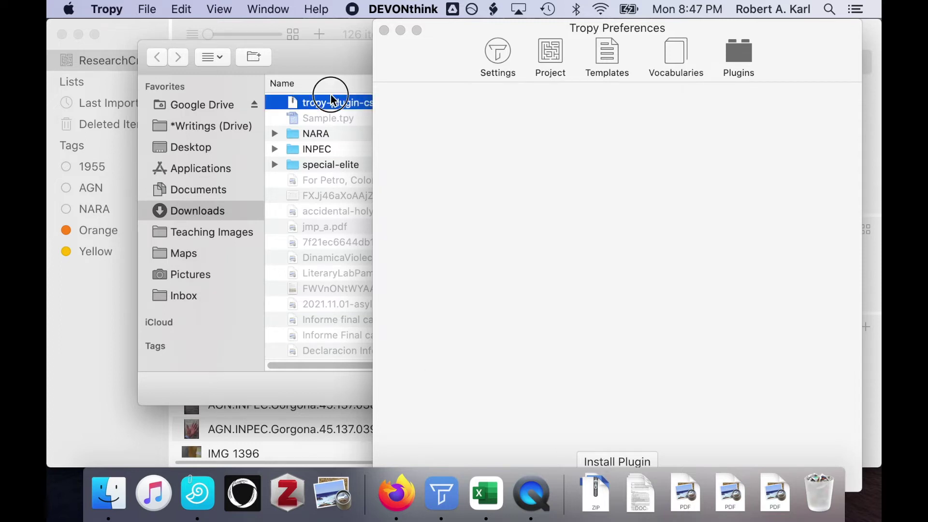
key(Return)
drag(462, 58, 546, 200)
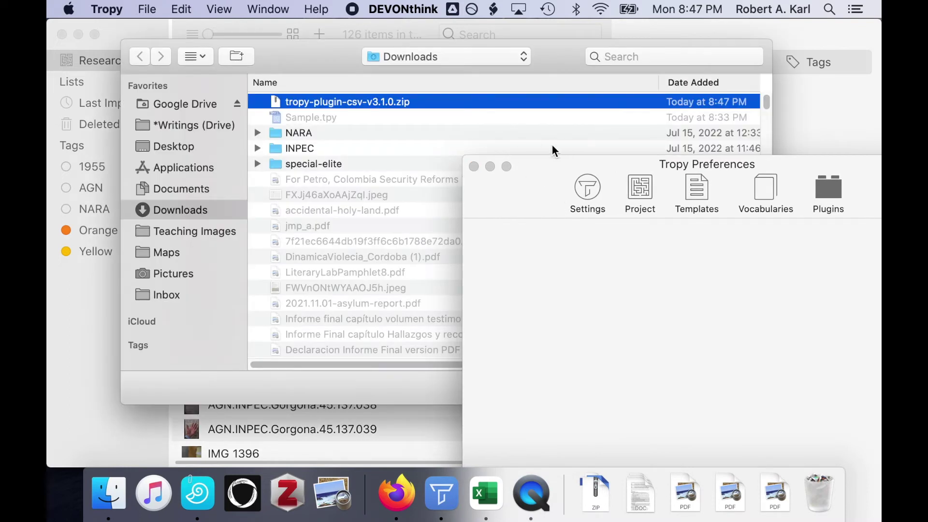
click(537, 180)
drag(561, 66, 181, 13)
click(369, 367)
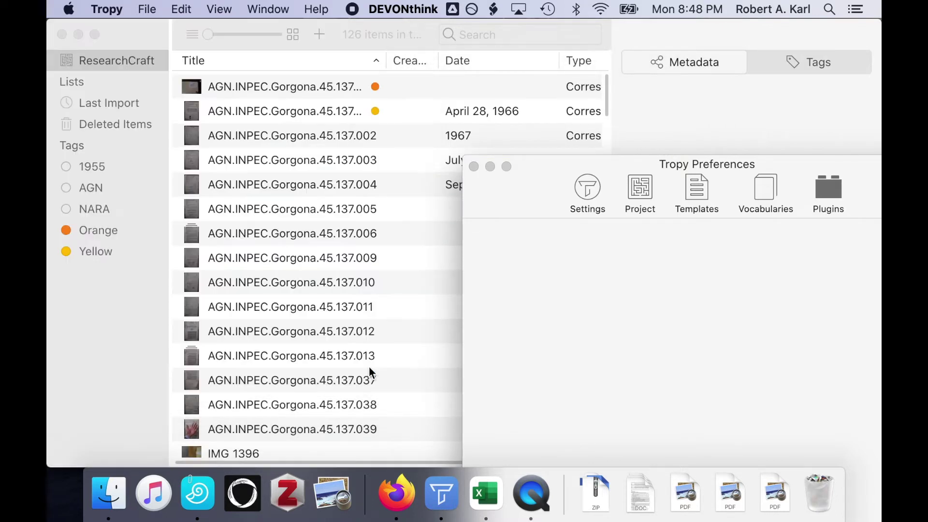
- Enable the installed CSV plugin and name its configuration CSV, leaving the item template unselected
drag(538, 188, 294, 49)
click(596, 164)
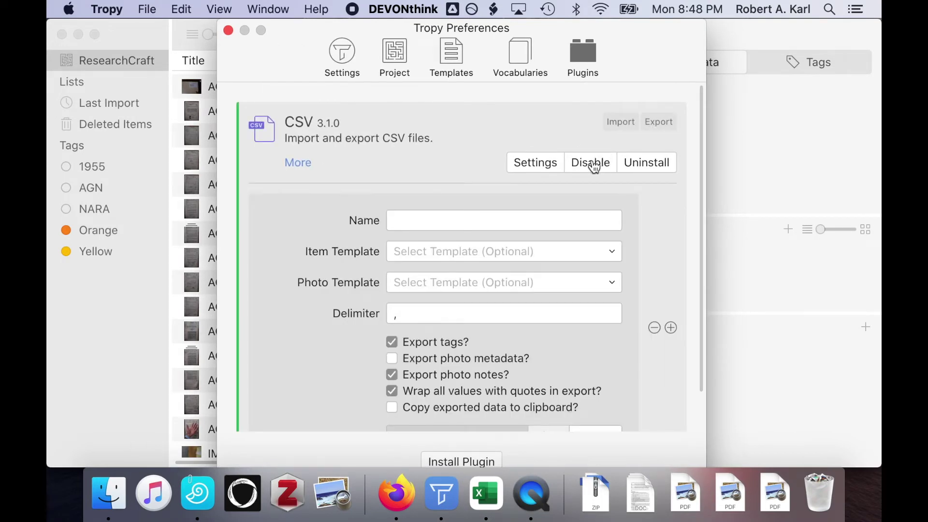
click(436, 216)
text(CSV)
click(429, 255)
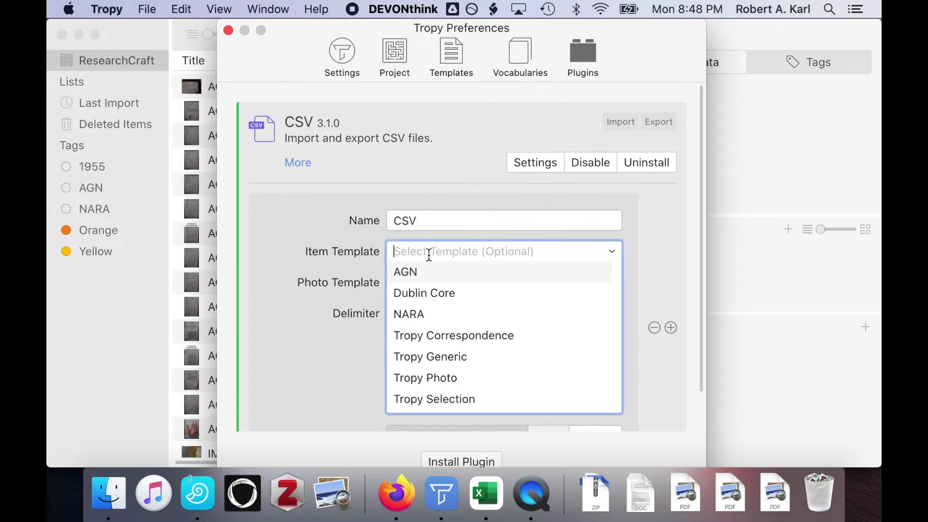
click(359, 261)
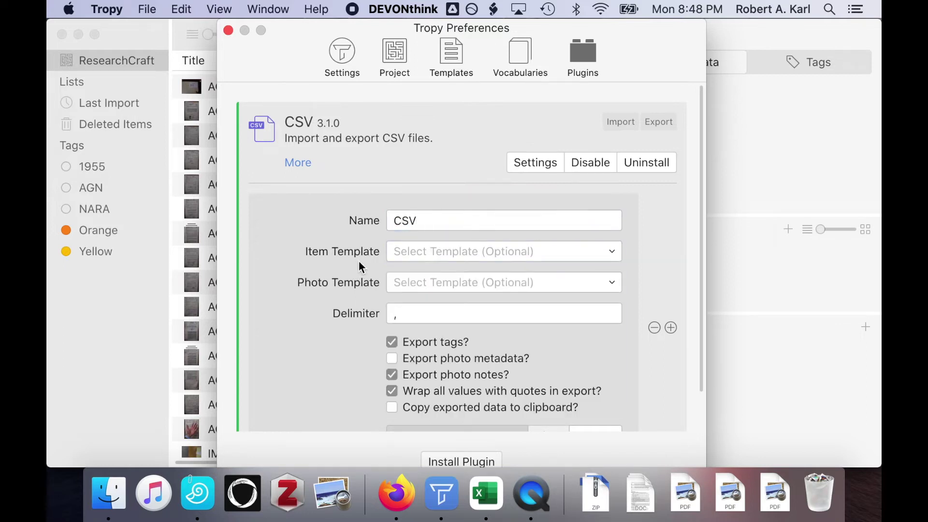
- Set the plugin to save its export as CSVExport.csv in the Downloads folder and close the preferences
scroll(359, 262, down, 2)
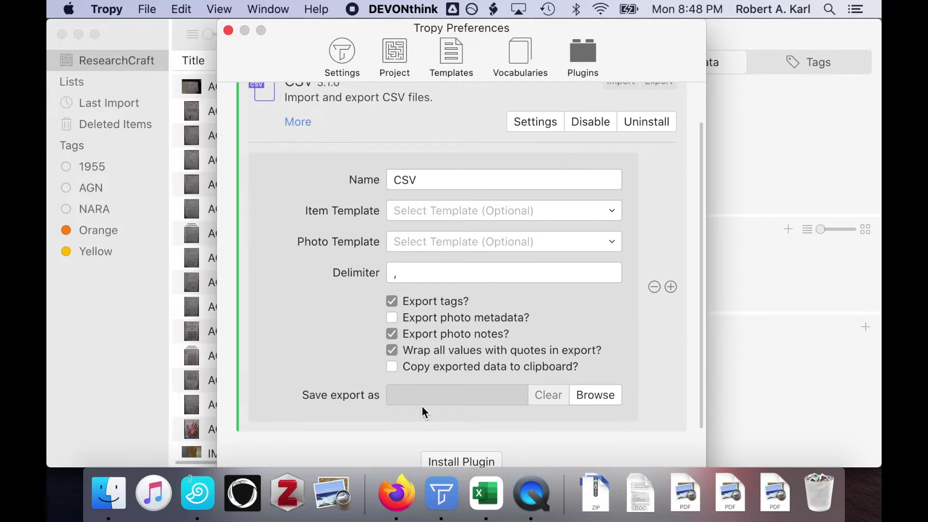
click(499, 390)
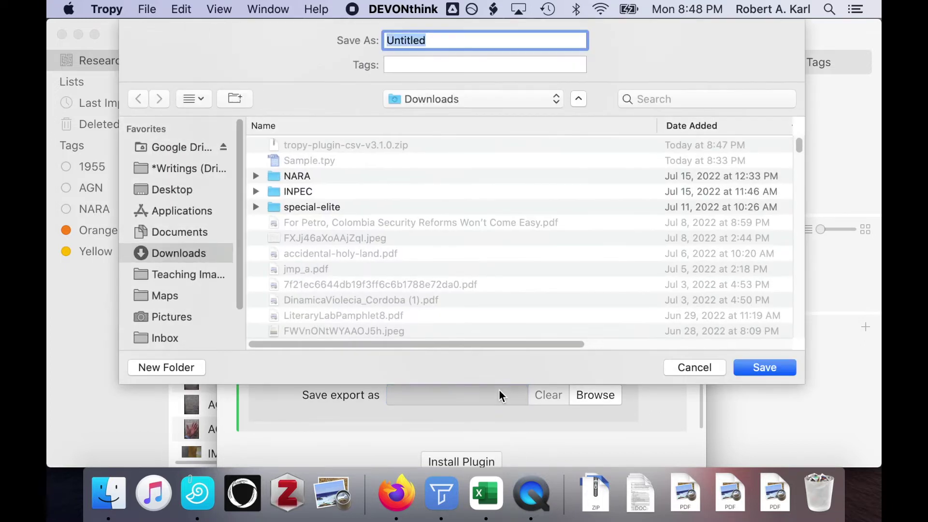
text(C)
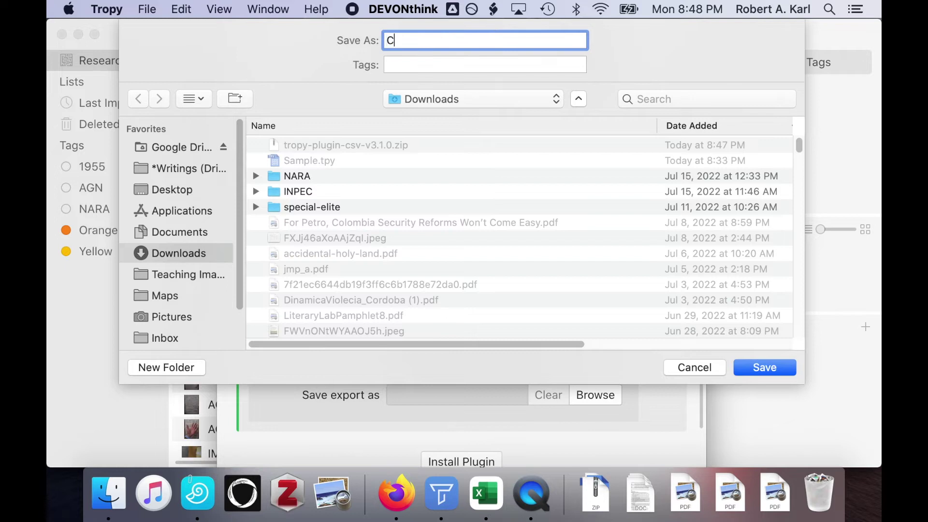
text(SVExport.csv)
click(776, 367)
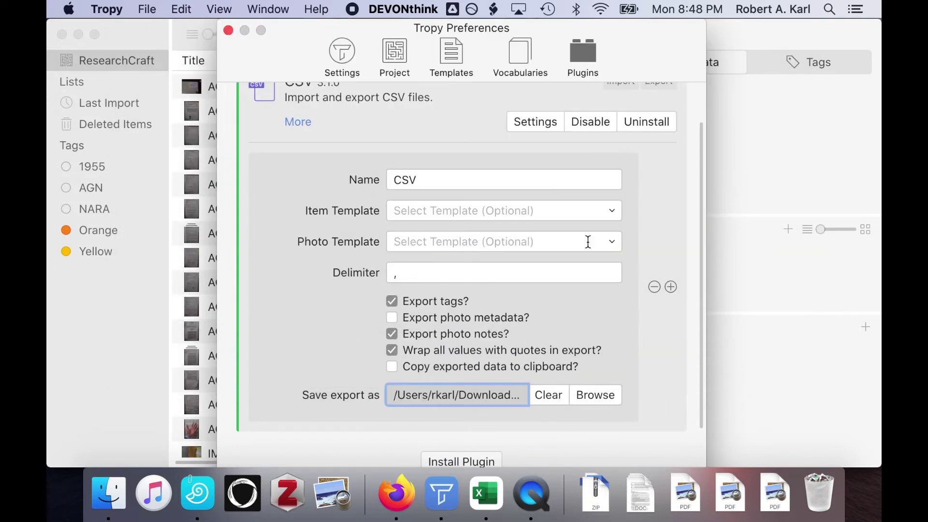
click(229, 30)
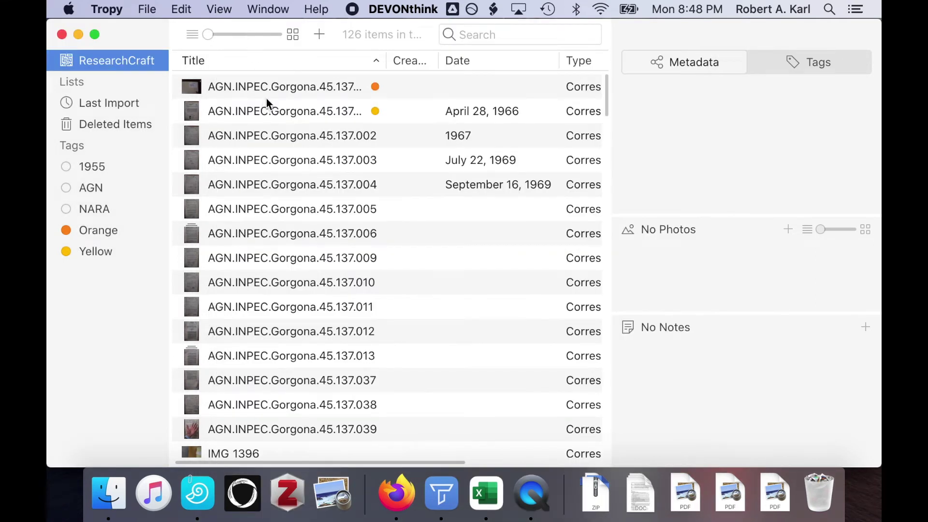
- Select all items in the ResearchCraft project and export them with the CSV plugin
click(266, 99)
key(super+a)
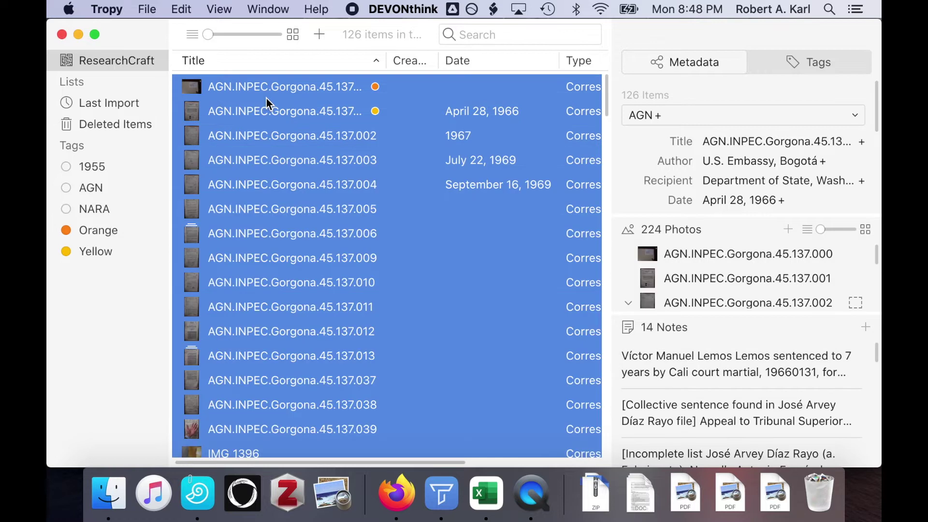
click(146, 6)
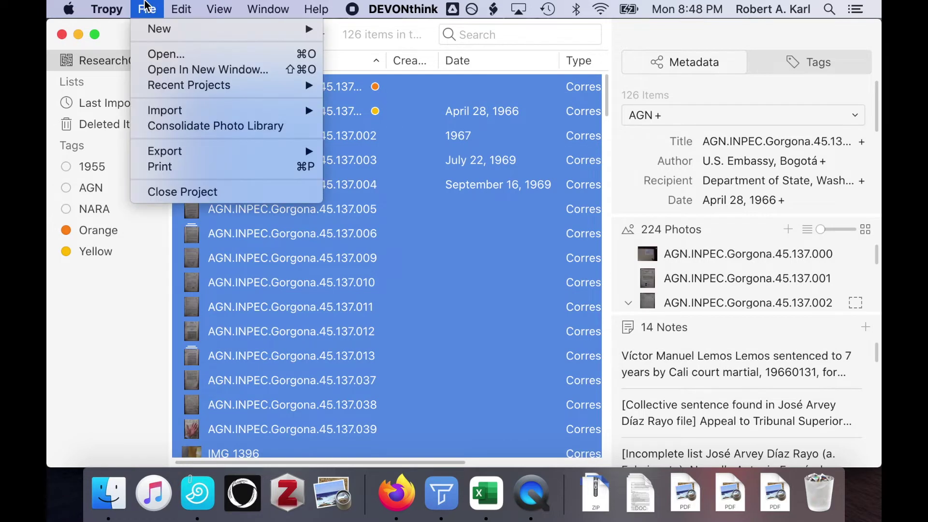
mouse_move(163, 118)
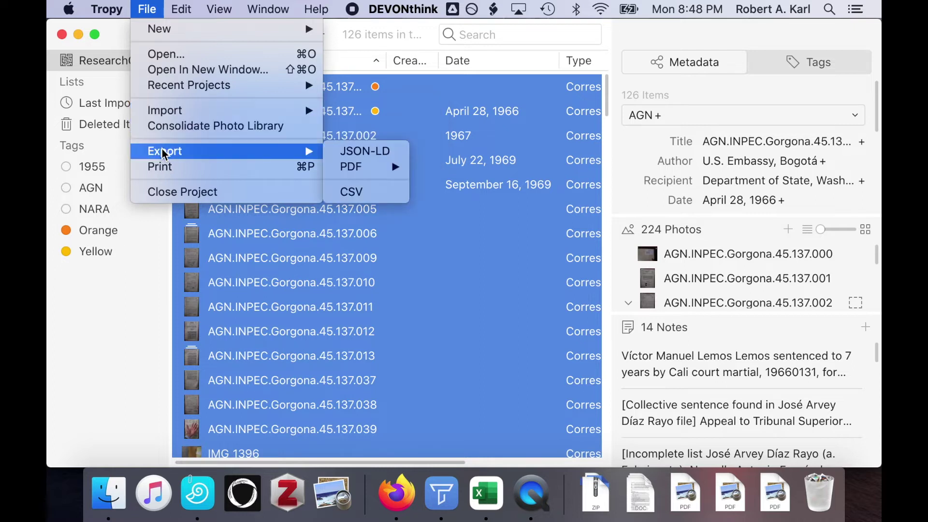
mouse_move(313, 151)
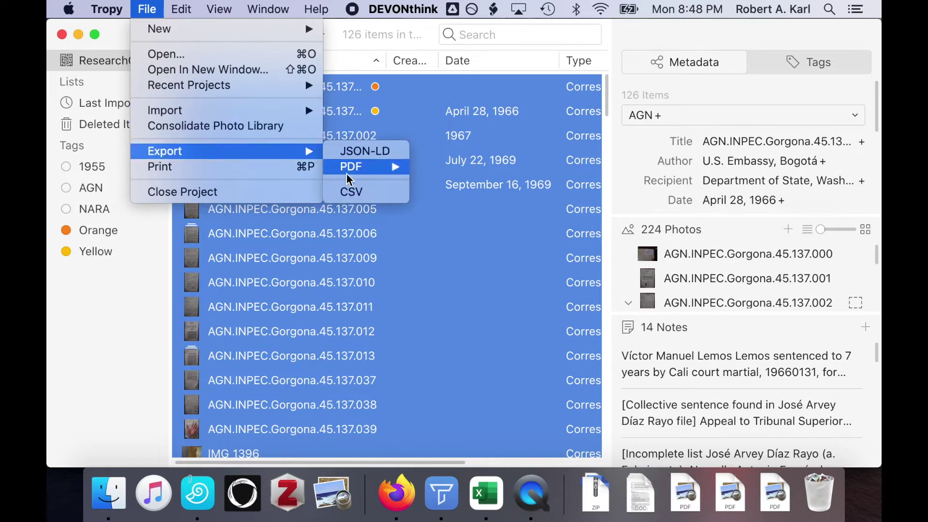
click(348, 188)
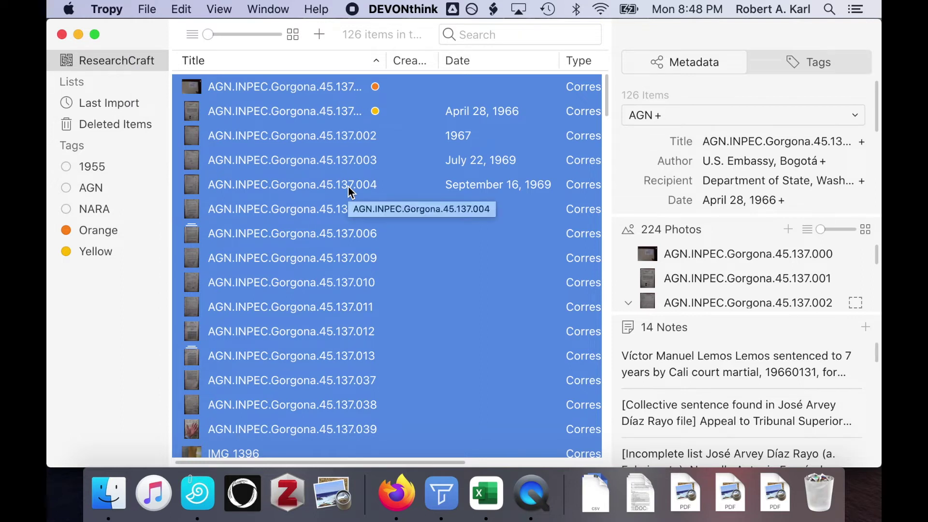
- Switch to Finder, go back to the Downloads folder and open CSVExport.csv in Excel
key(super+Tab)
key(super+Tab)
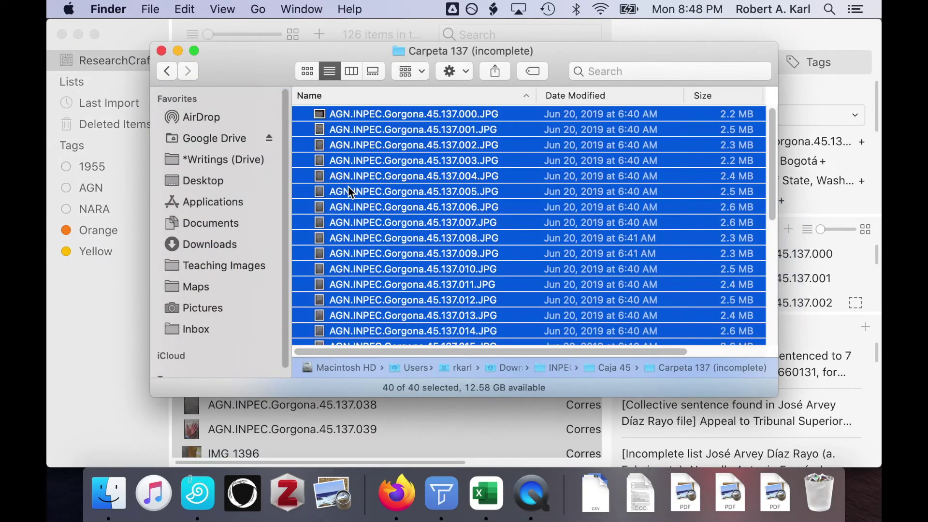
click(163, 72)
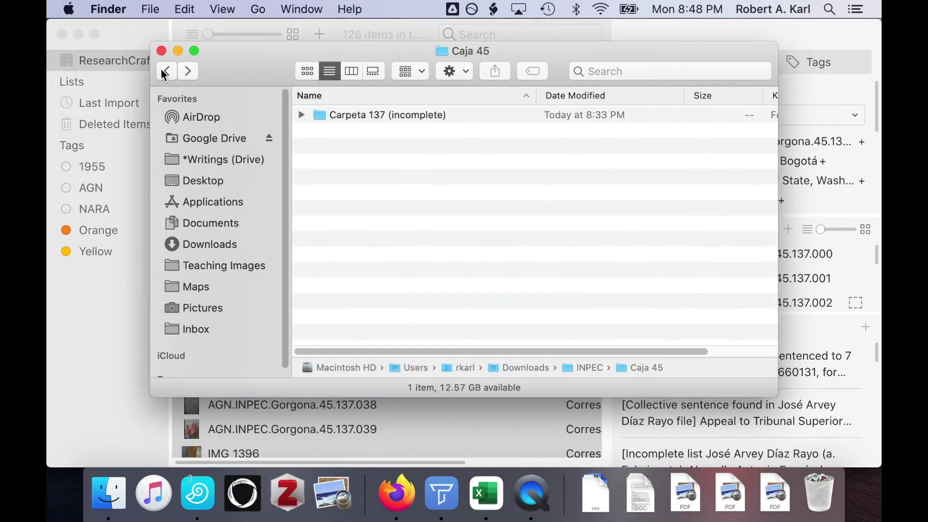
click(162, 72)
click(163, 72)
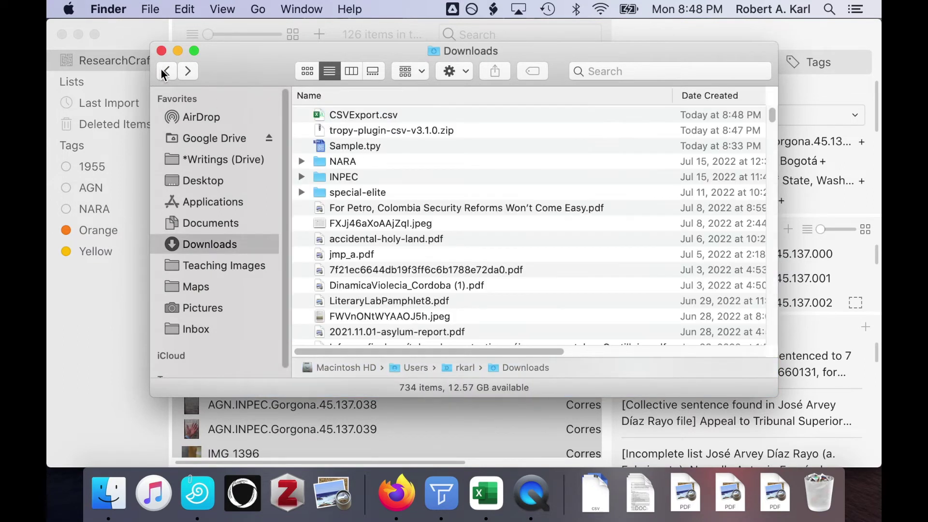
double_click(357, 116)
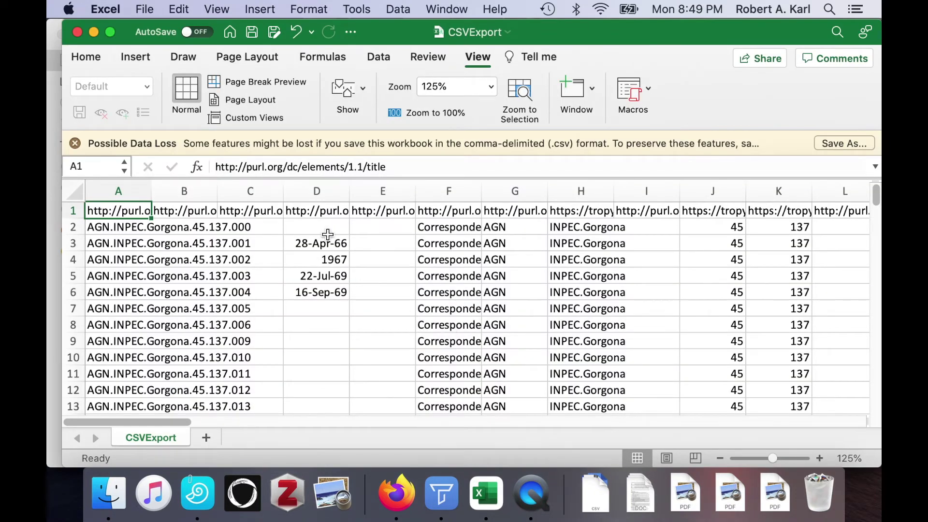
- Dismiss the data loss notice, then widen column B and highlight the word "creator" in the B1 header
click(75, 143)
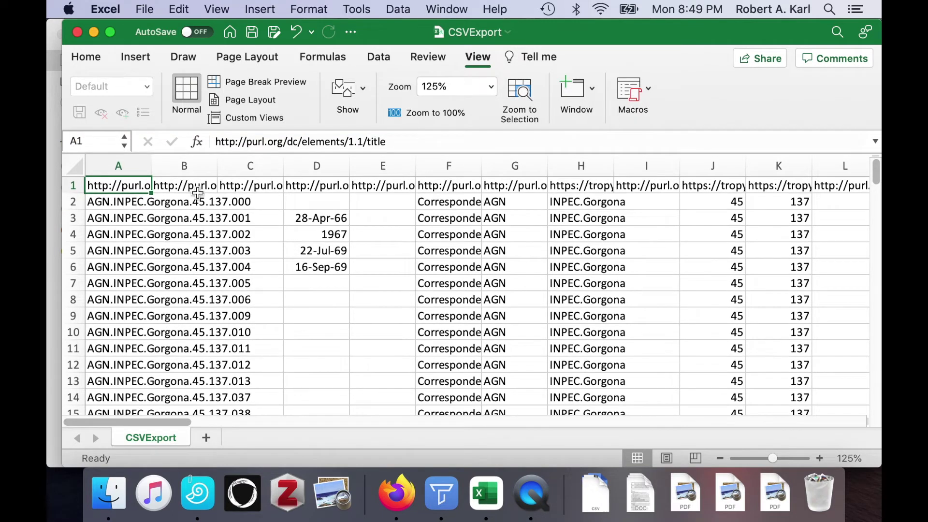
click(174, 184)
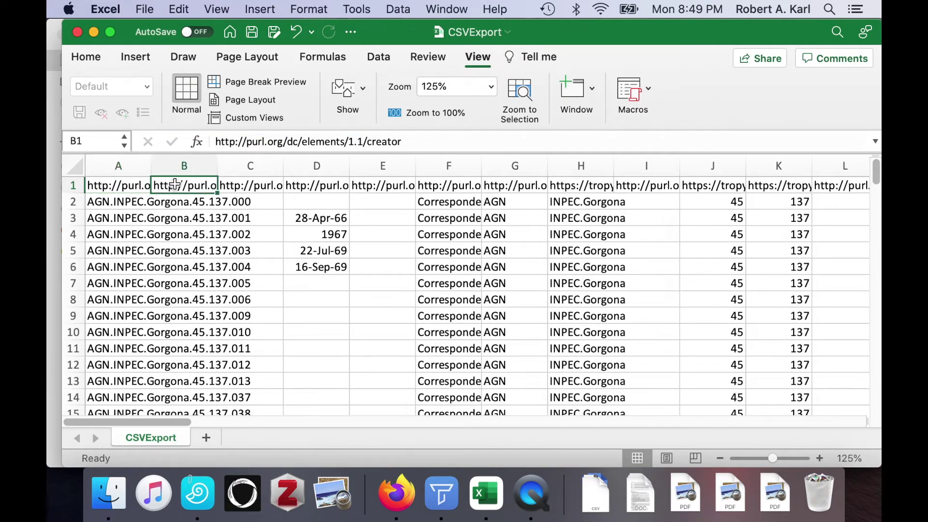
drag(217, 166, 288, 166)
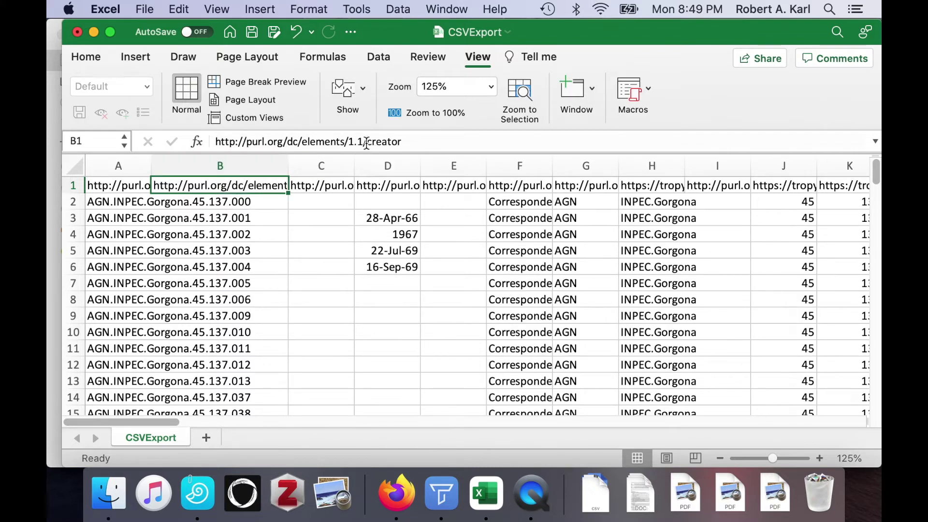
drag(367, 141, 414, 149)
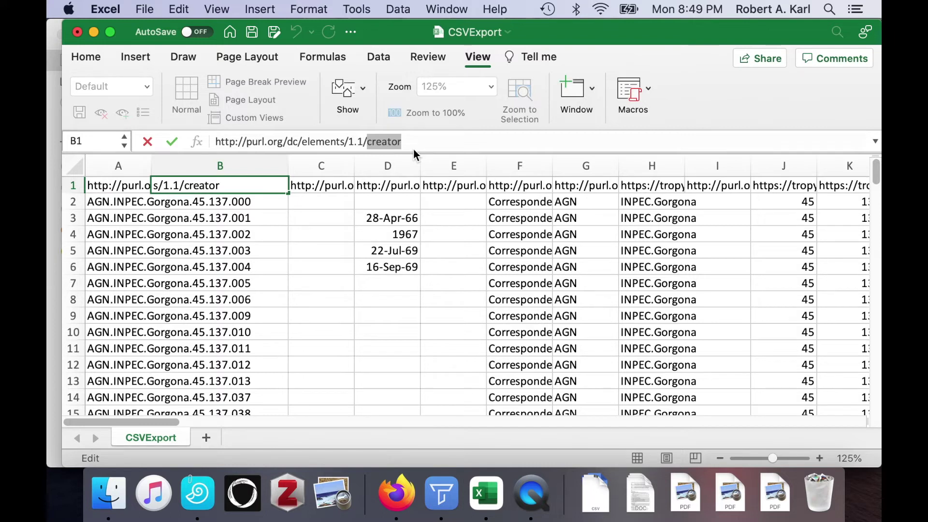
- Switch to Tropy and examine the Creator property and its label in the NARA template's preferences
key(super+Tab)
key(super+Tab)
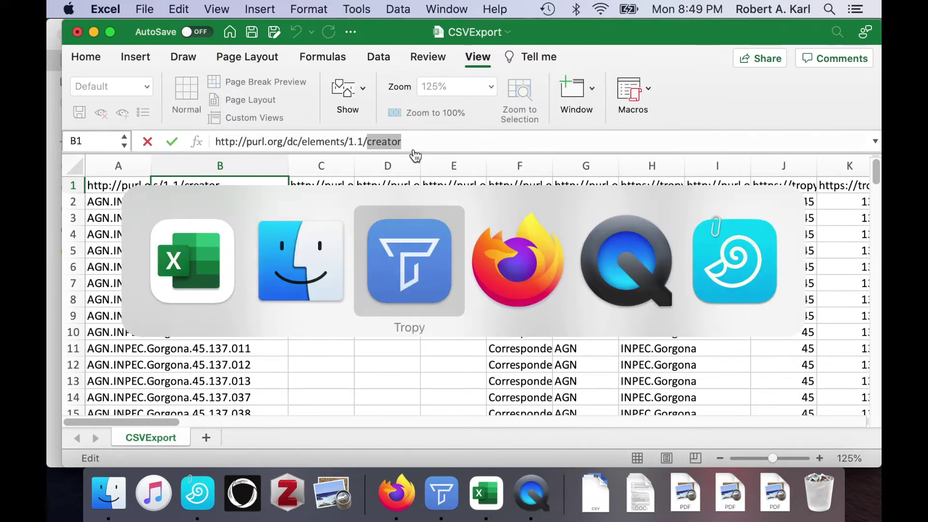
click(152, 5)
mouse_move(107, 9)
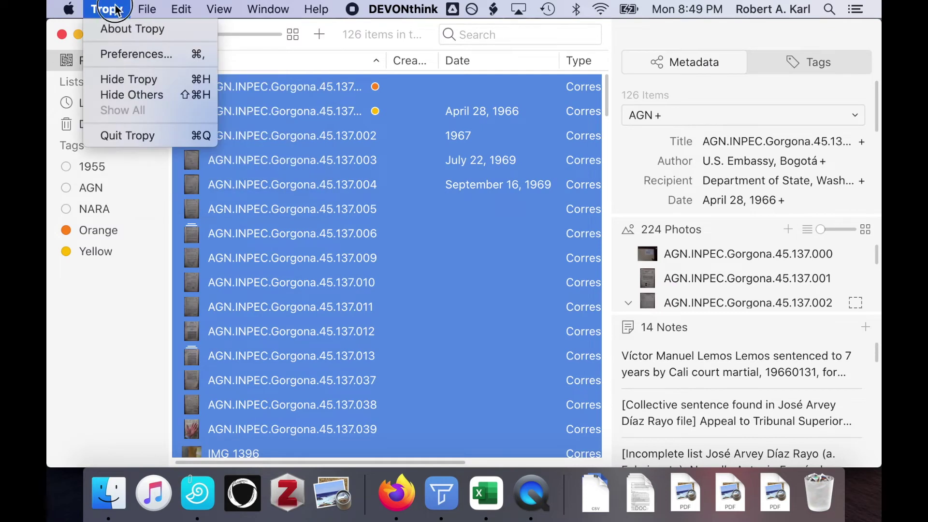
click(115, 54)
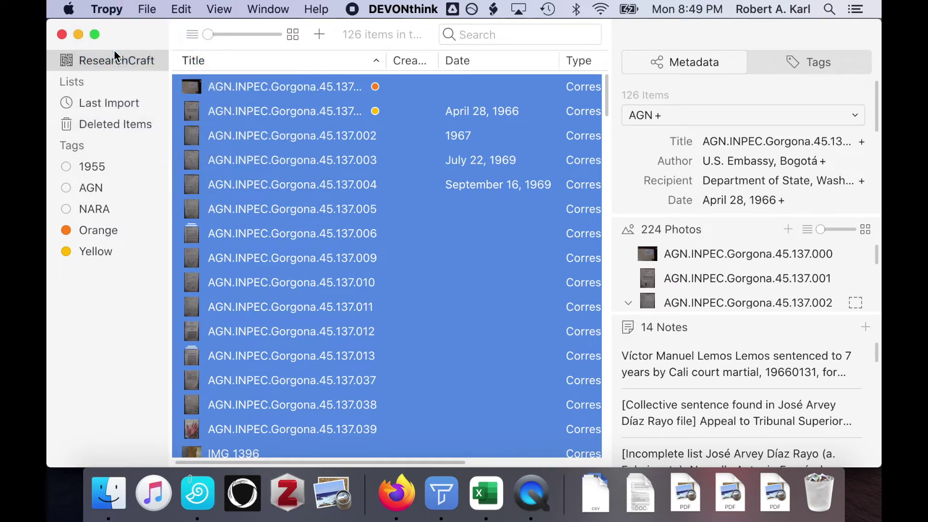
click(455, 54)
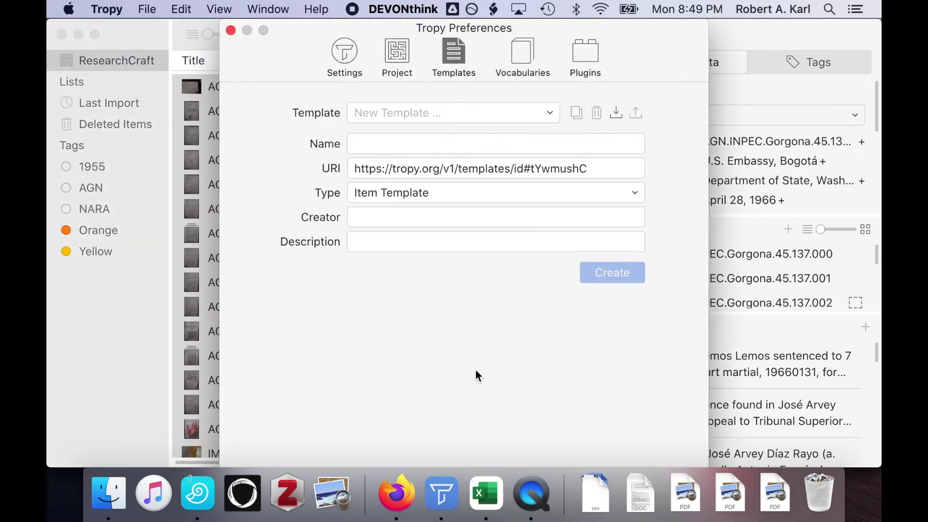
click(443, 115)
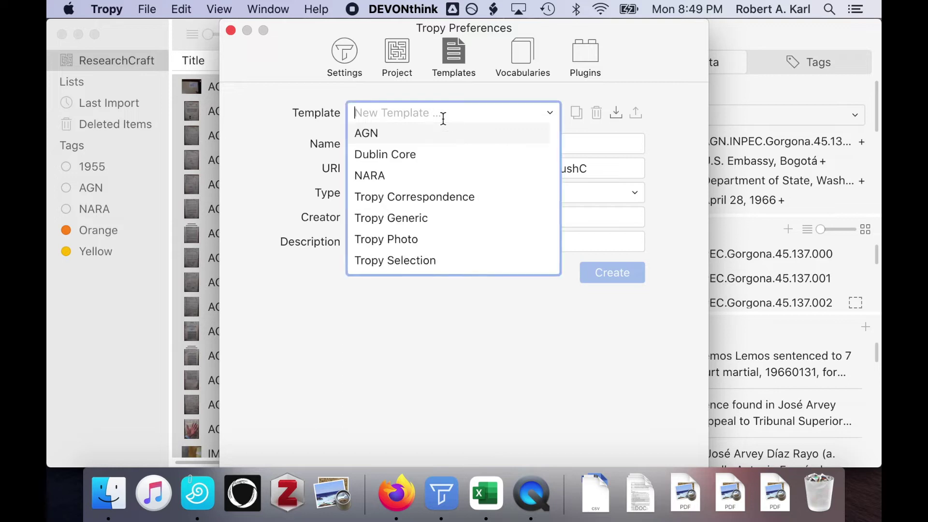
click(418, 175)
scroll(445, 227, down, 5)
scroll(445, 234, down, 2)
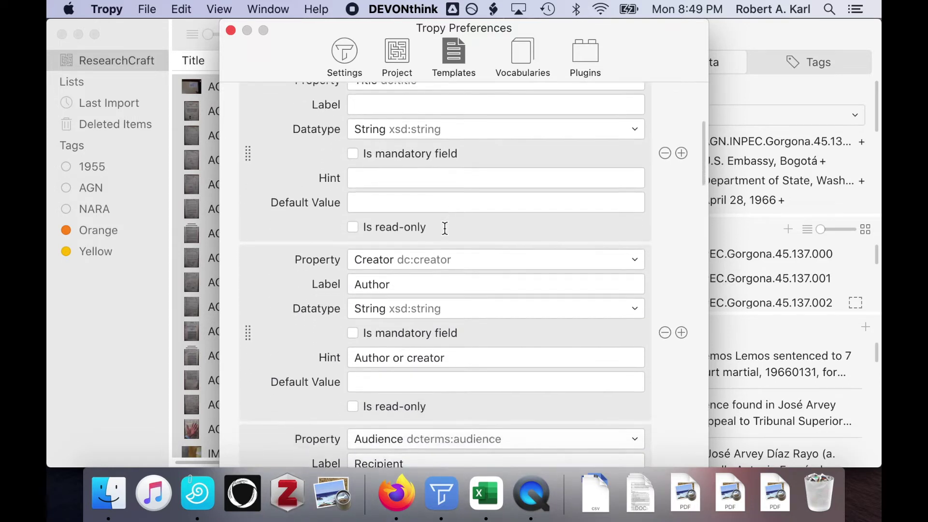
- Check the Creator property and its Author label in the template, close the preferences and return to the CSVExport sheet in Excel
click(418, 240)
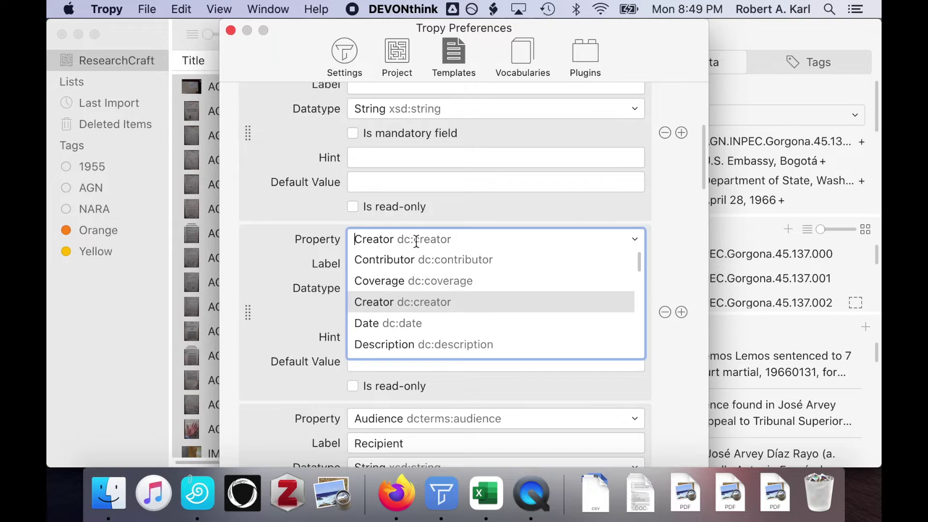
click(328, 262)
click(377, 261)
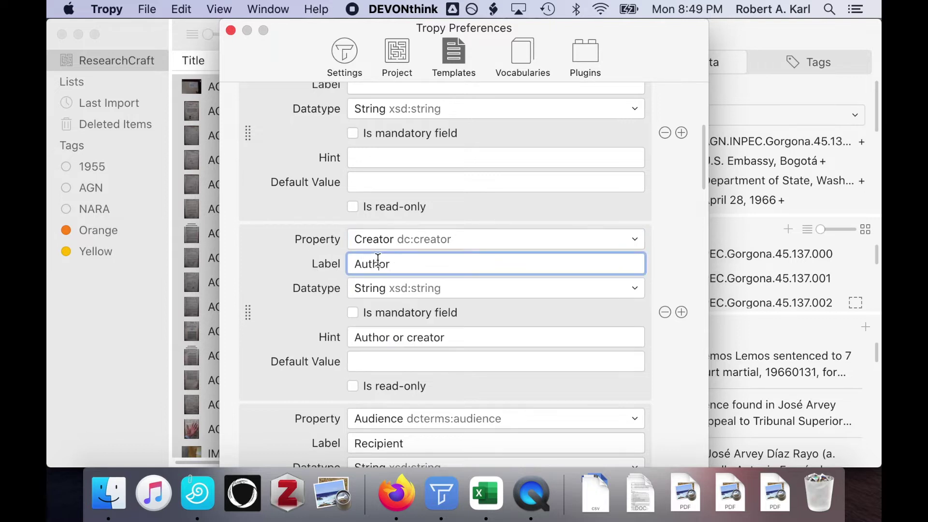
click(230, 31)
key(super+Tab)
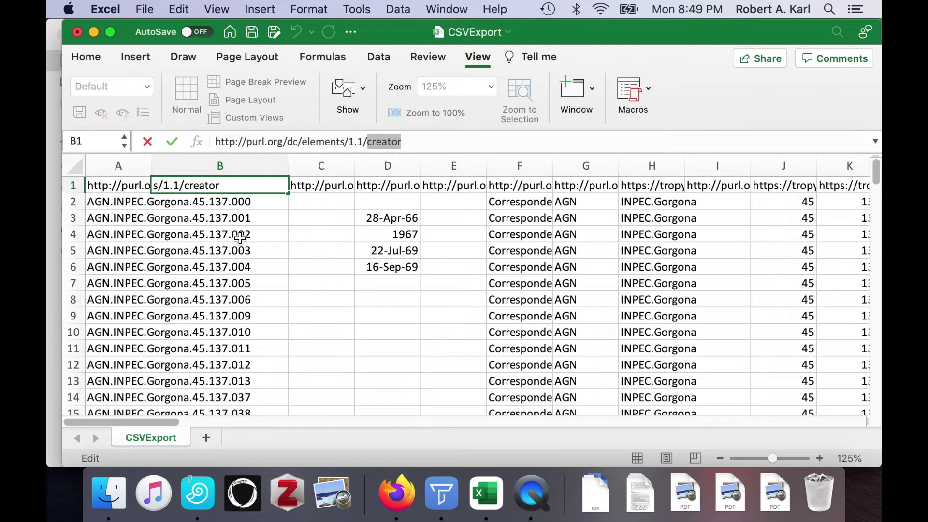
click(239, 234)
- Review the header cells in row 1 from C1 to M1, then check the tag values in M2 and M3
click(302, 189)
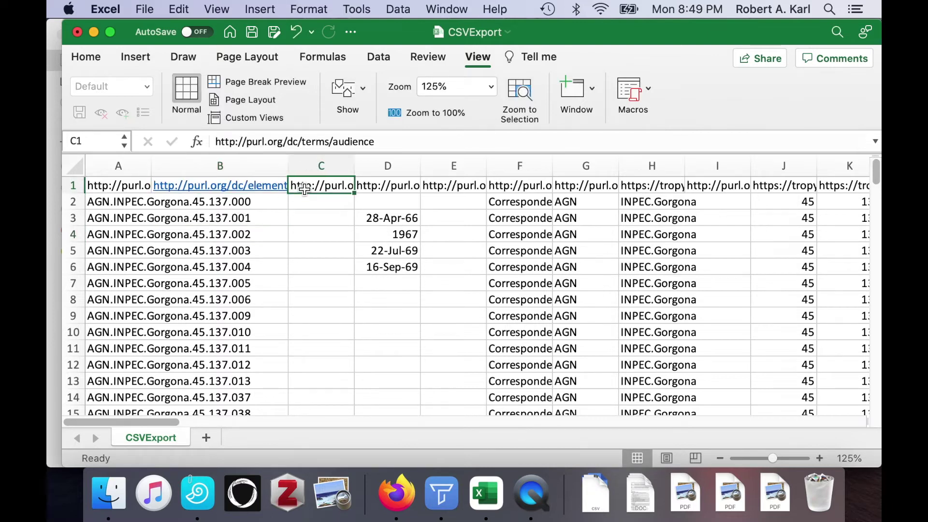
key(Right)
key(Right)
key(Right)
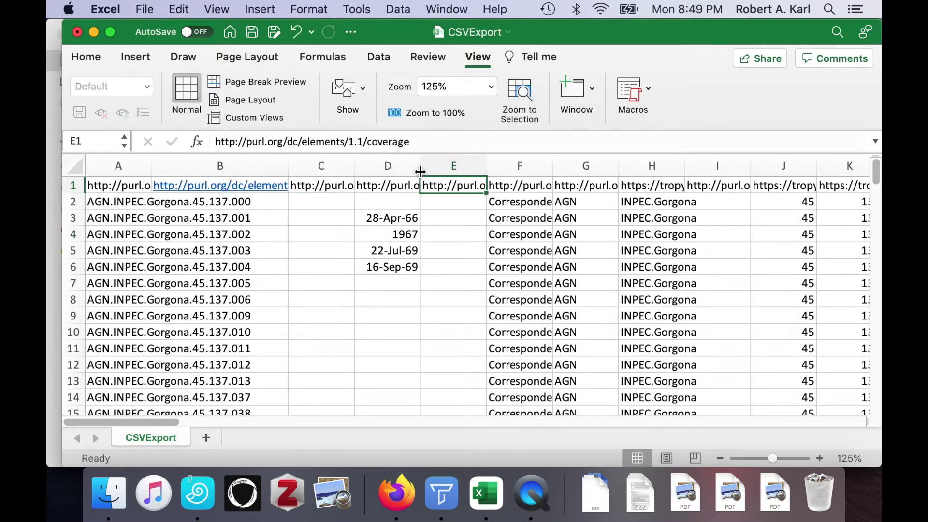
key(Right)
key(Right)
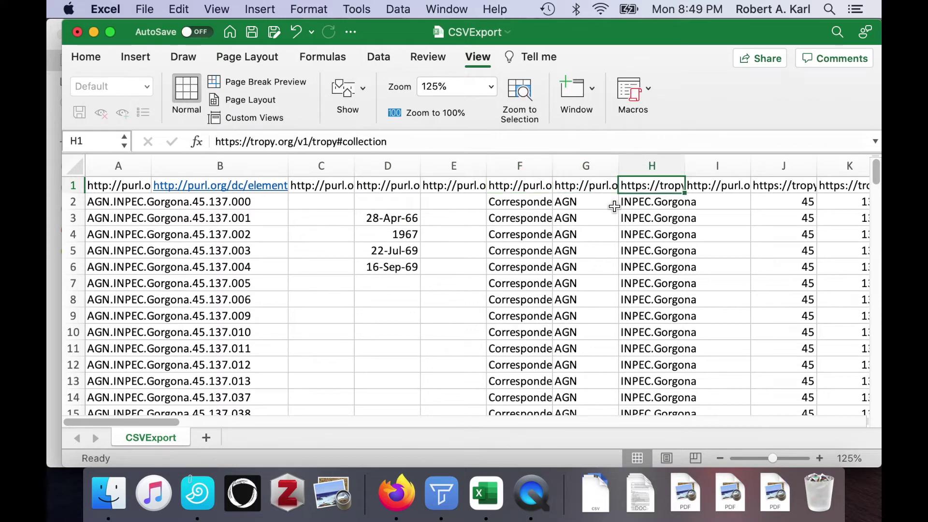
key(Right)
key(Right)
key(Right)
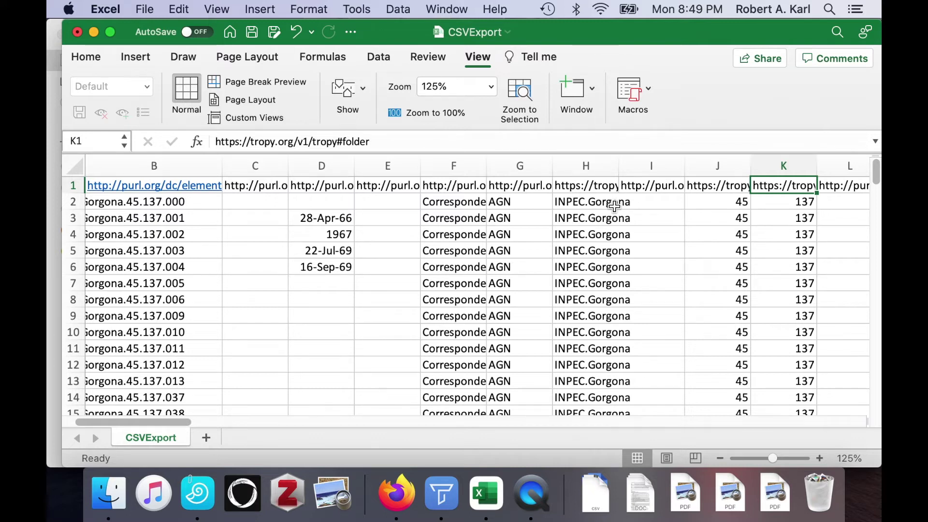
key(Right)
key(Right)
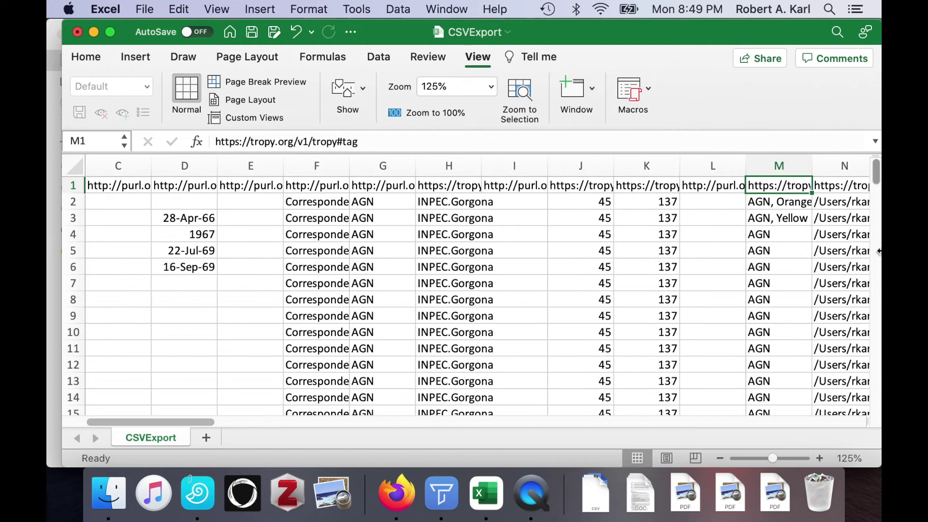
click(782, 202)
key(Down)
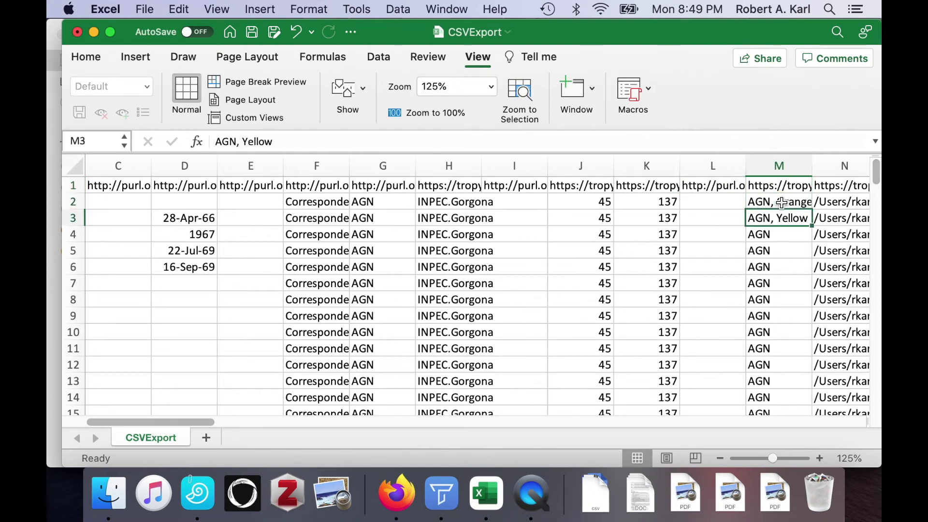
- Inspect the exported note text in cell O3 and highlight its garbled first word
scroll(782, 202, right, 7)
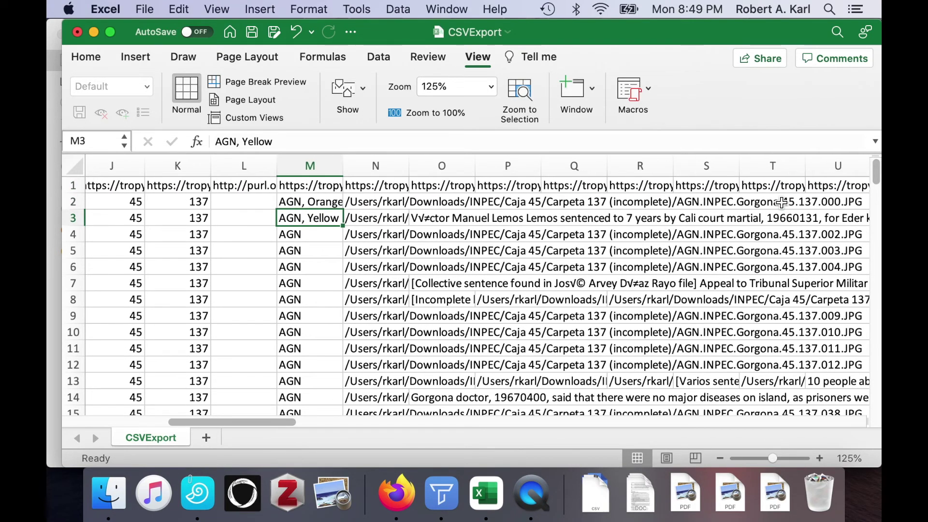
click(428, 218)
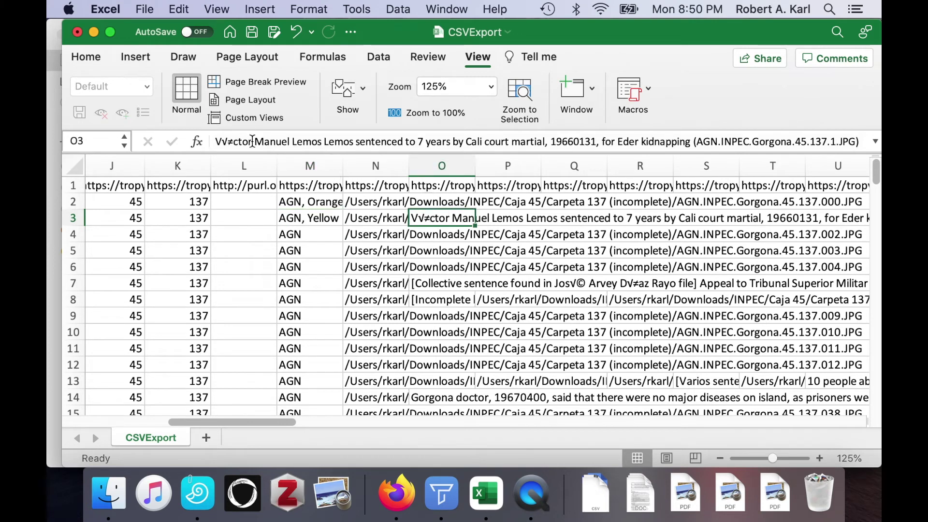
drag(252, 141, 209, 135)
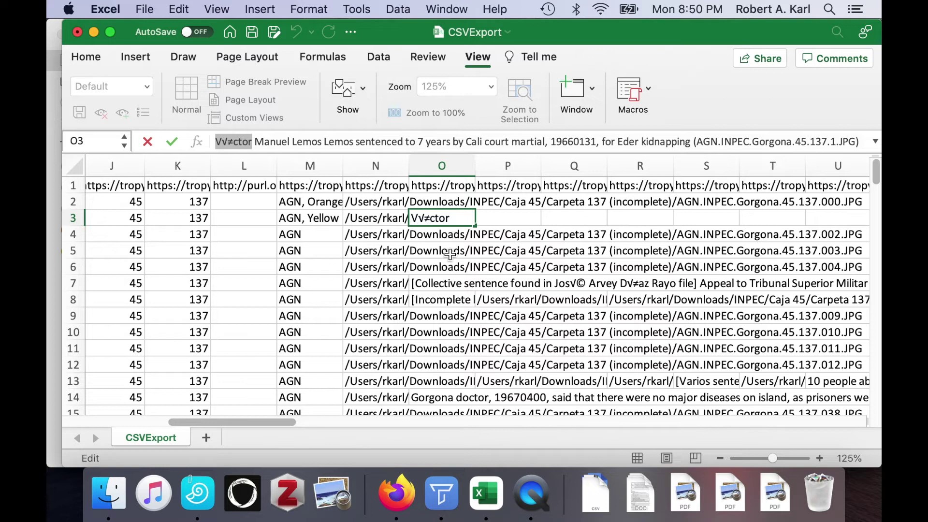
- Examine the exported metadata, photo paths and notes across row 13, from column B through column AF
scroll(451, 252, left, 10)
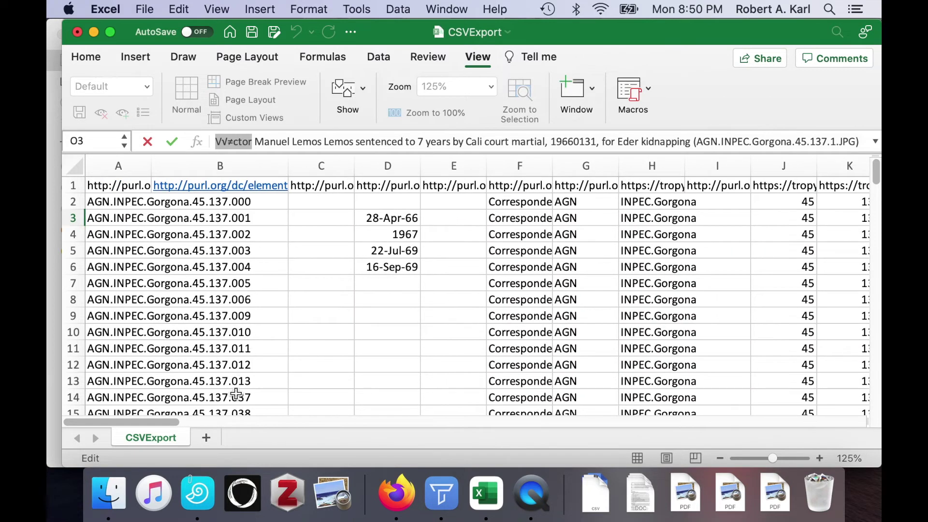
click(236, 385)
key(Right)
key(Right)
key(Right)
key(Right)
key(Right)
key(Right)
key(Right)
key(Right)
key(Right)
key(Right)
key(Right)
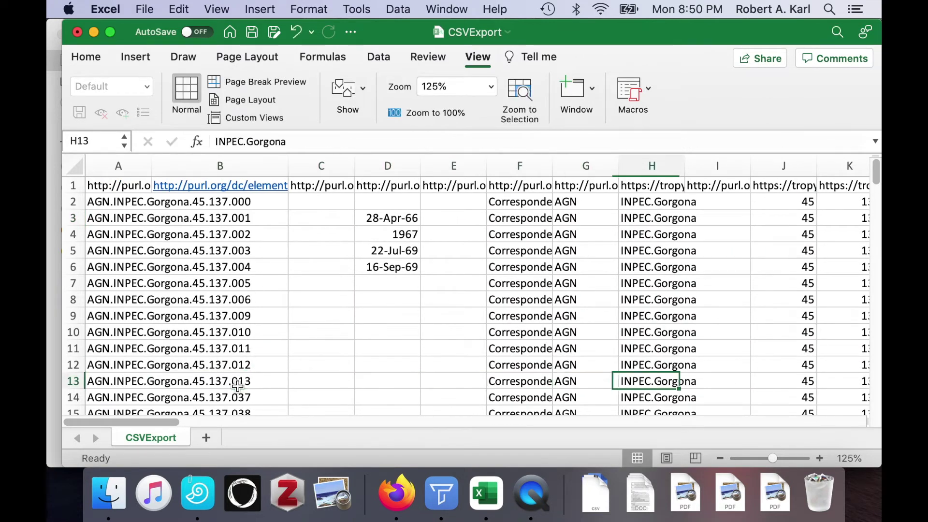
key(Right)
key(Right)
key(Right)
key(Right)
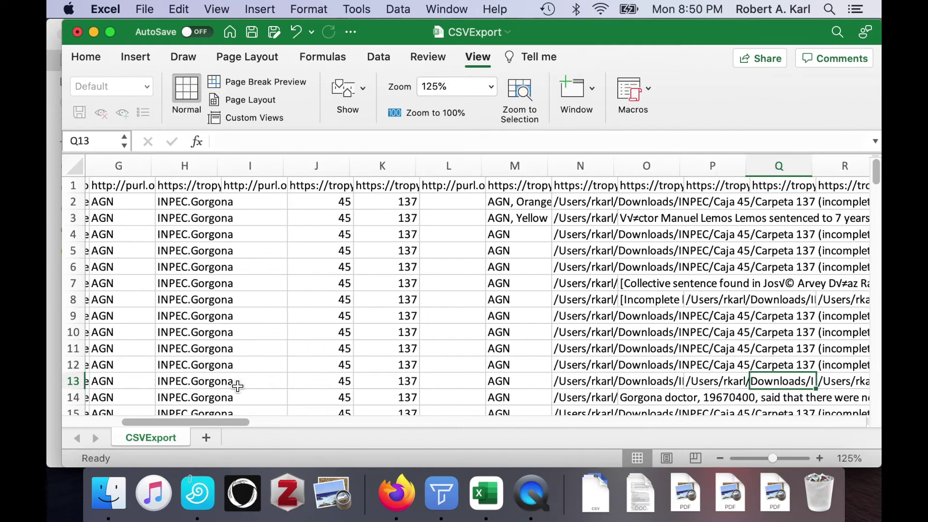
key(Right)
key(Right)
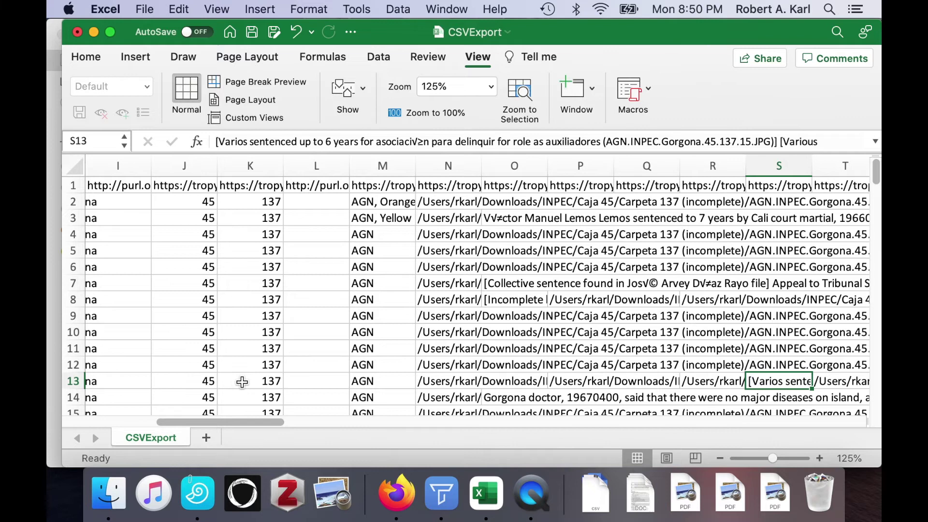
key(Right)
key(Right)
key(Right)
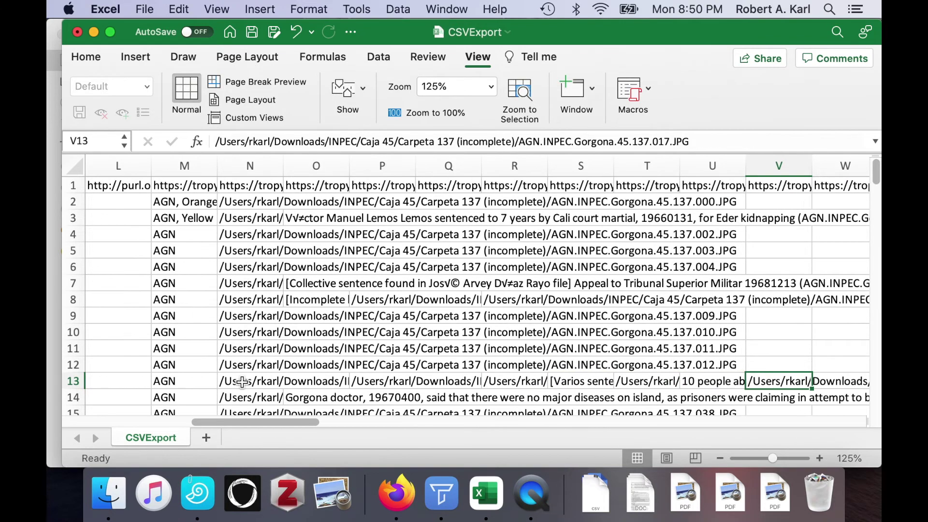
key(Right)
key(Right)
key(Right)
key(Right)
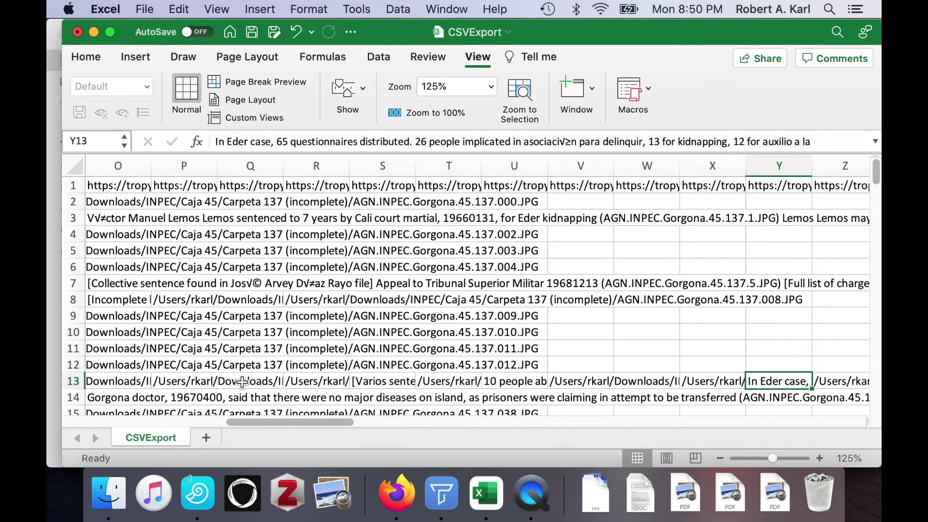
key(Right)
key(Right)
key(Right)
key(Right)
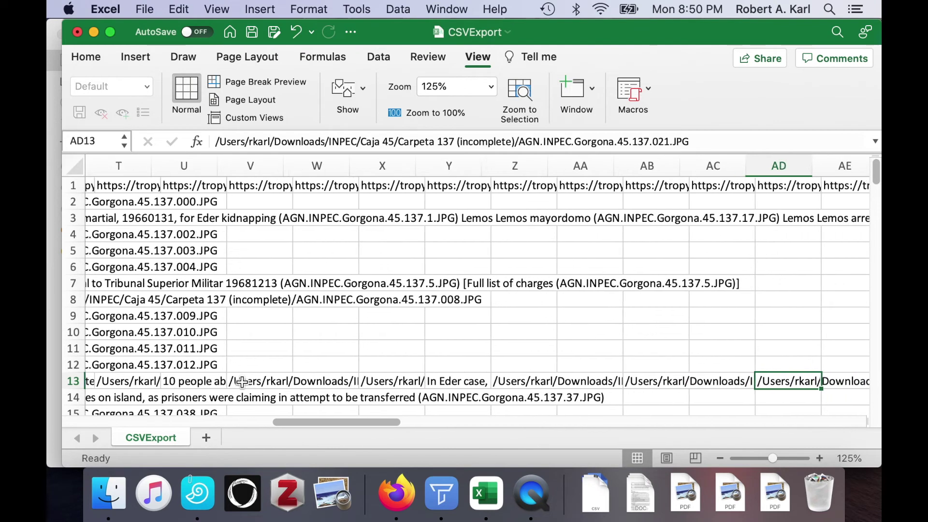
key(Right)
key(Right)
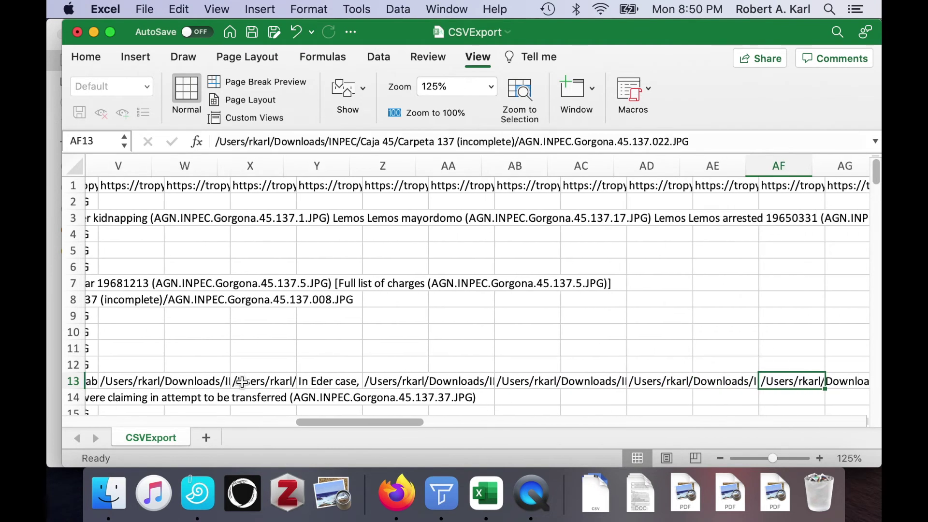
- Insert a blank column between the title column A and the creator column B
scroll(243, 382, left, 15)
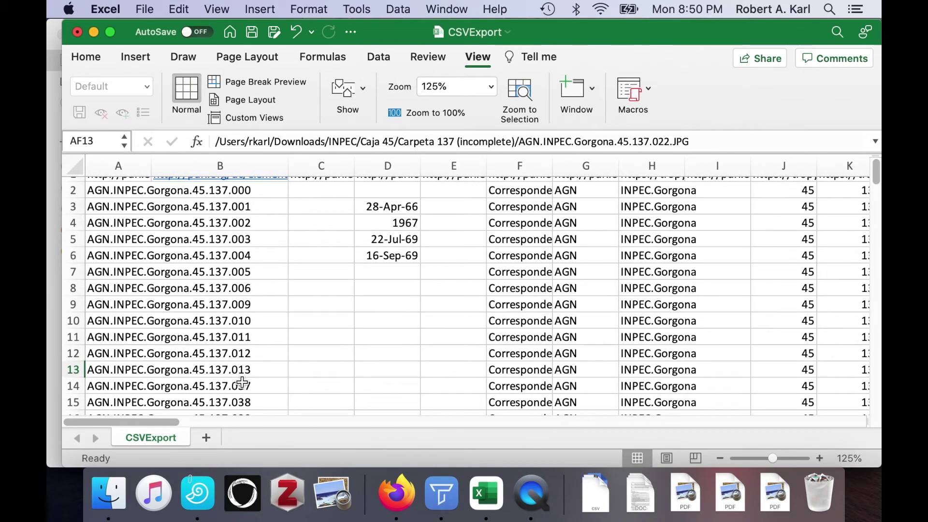
scroll(242, 383, up, 1)
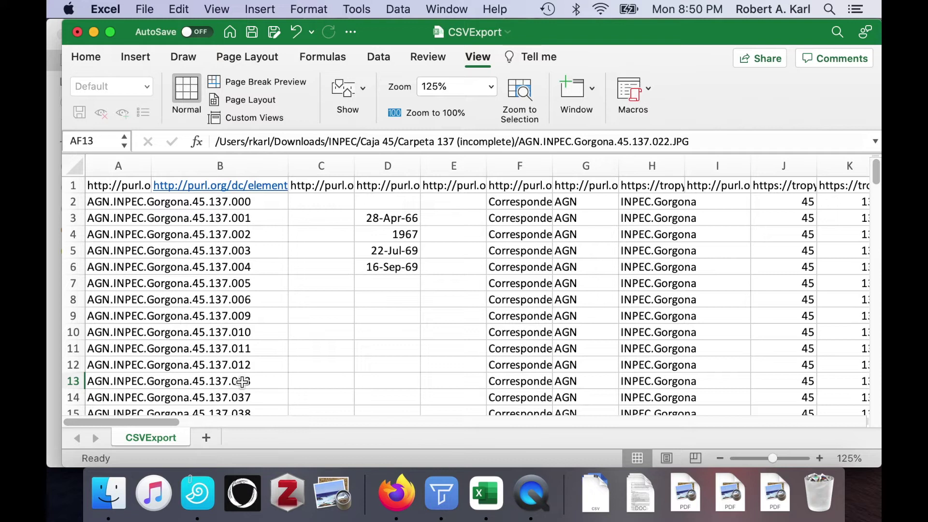
click(183, 167)
right_click(184, 169)
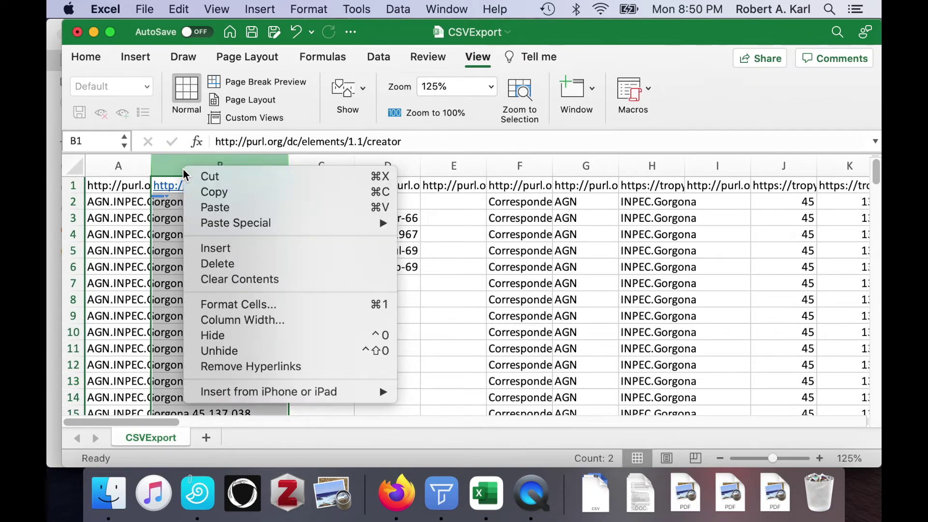
click(195, 247)
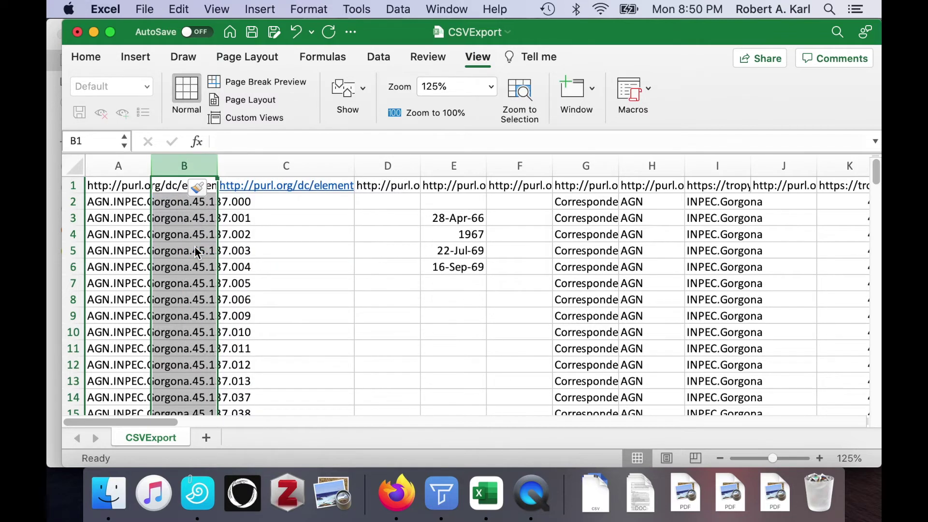
- Copy the title column A into the blank column B and clear the copy selection
click(115, 167)
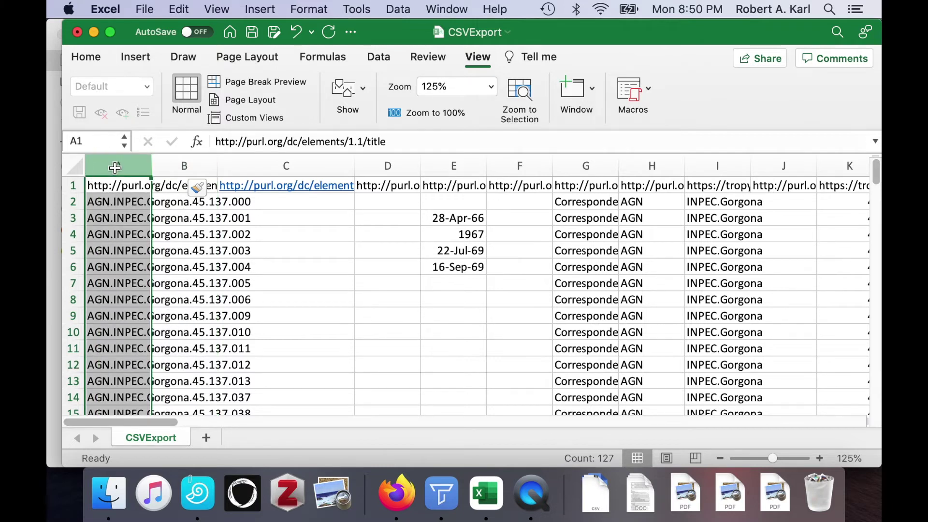
key(super+c)
click(172, 165)
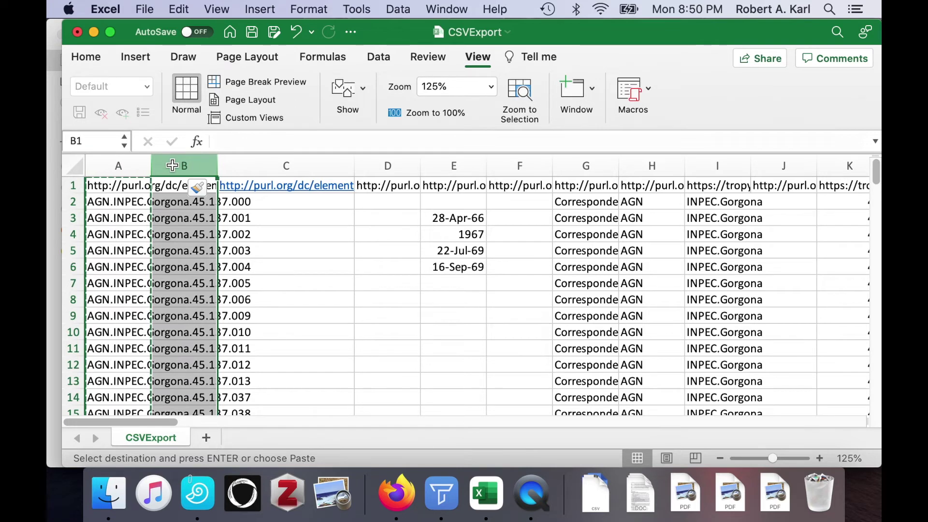
key(super+v)
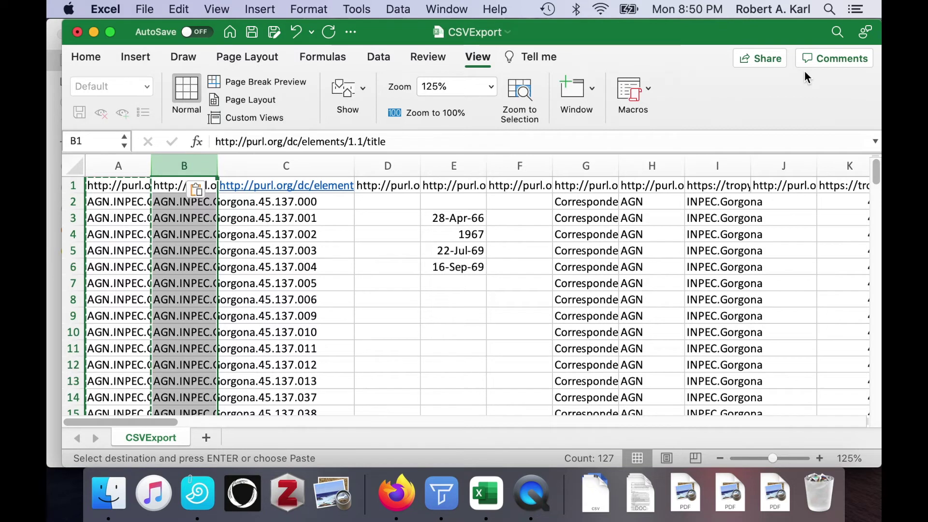
key(Escape)
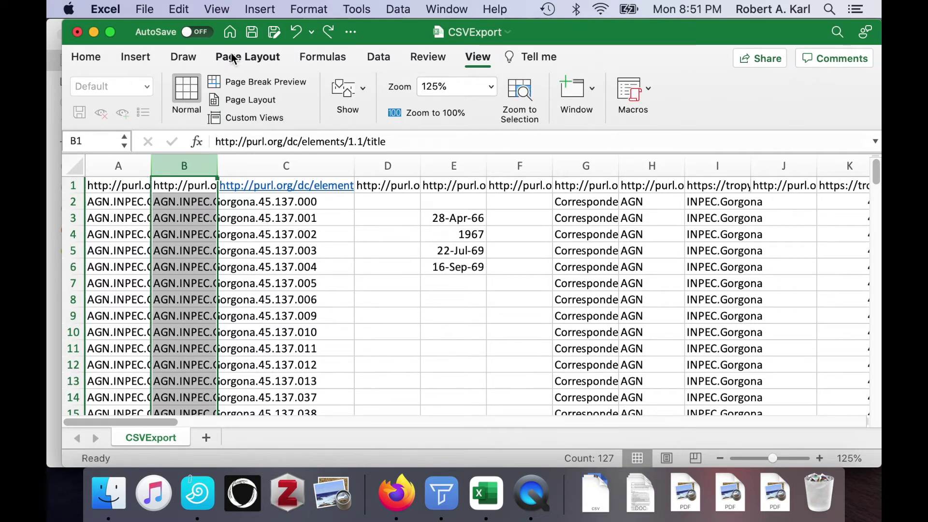
- Replace all occurrences of "AGN.INPEC.Gorgona.45.137." in column B with nothing, then close Find & Replace and check the column
click(177, 9)
mouse_move(214, 7)
mouse_move(180, 6)
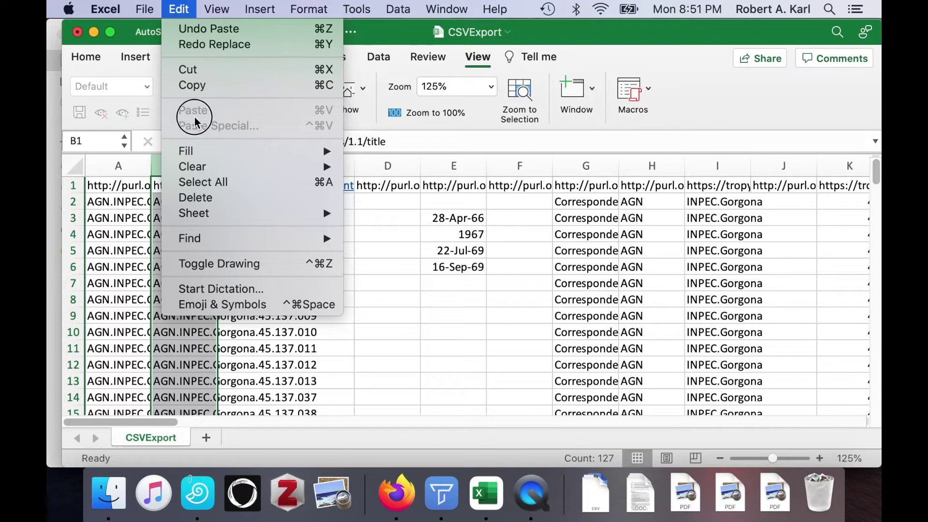
mouse_move(250, 239)
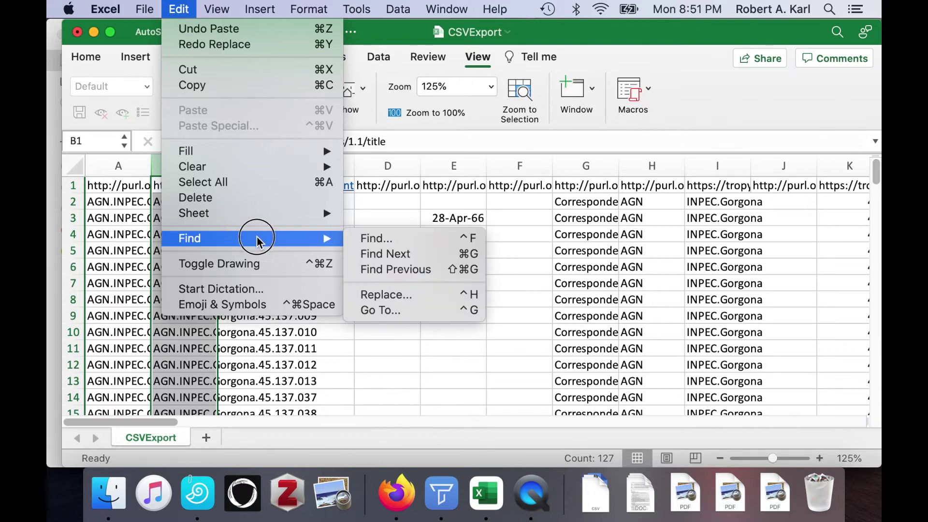
click(404, 294)
drag(329, 107, 464, 116)
text(AGN)
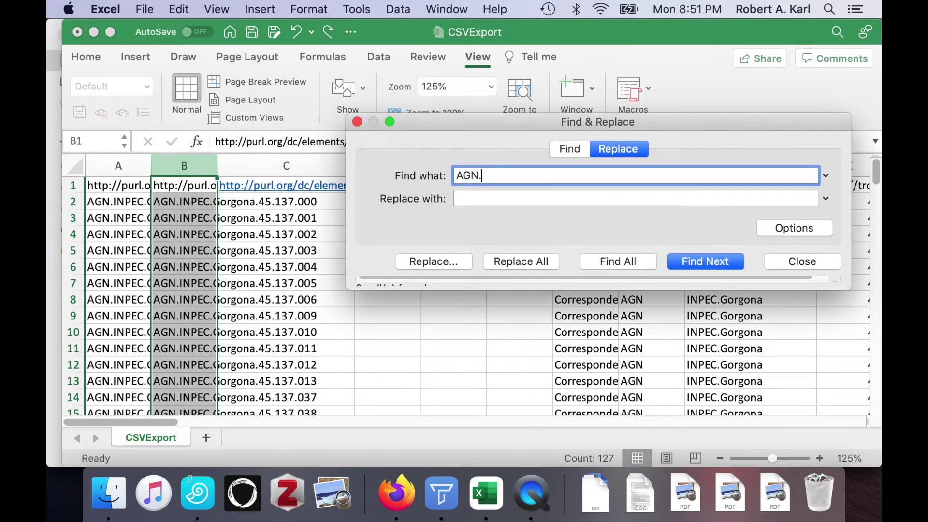
text(.INPEC.Gorgona.45.137.)
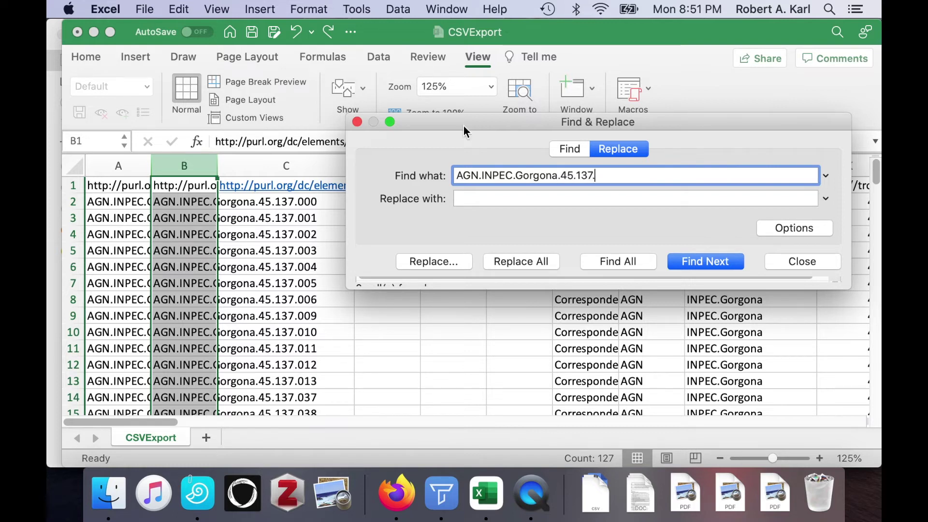
click(503, 263)
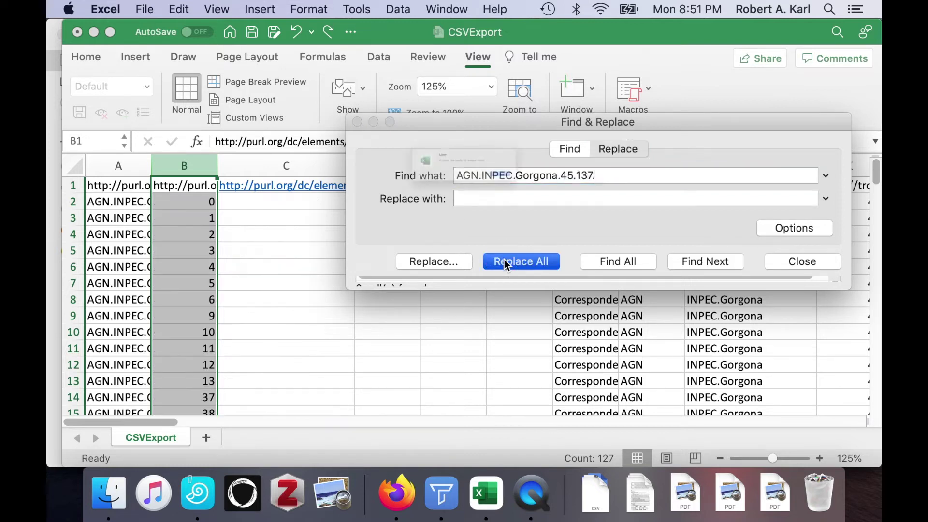
click(586, 201)
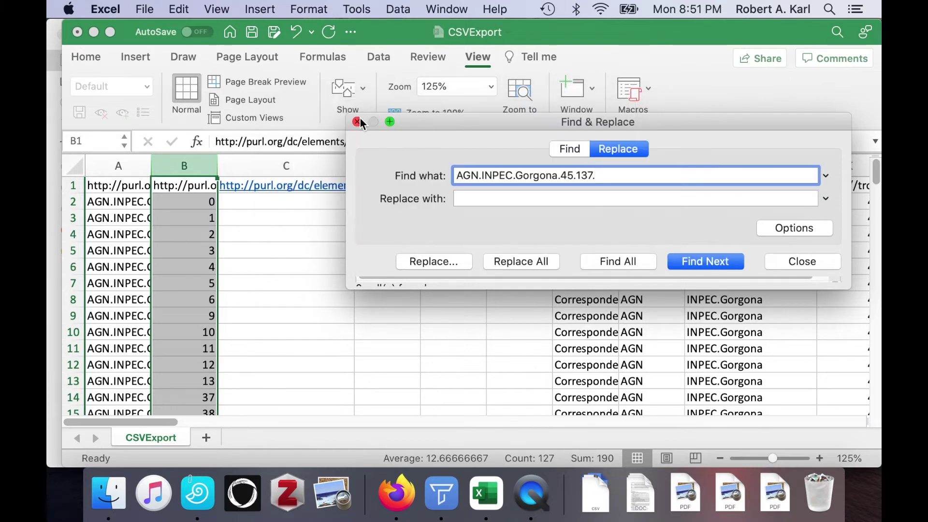
key(Escape)
scroll(289, 188, down, 10)
scroll(159, 300, up, 5)
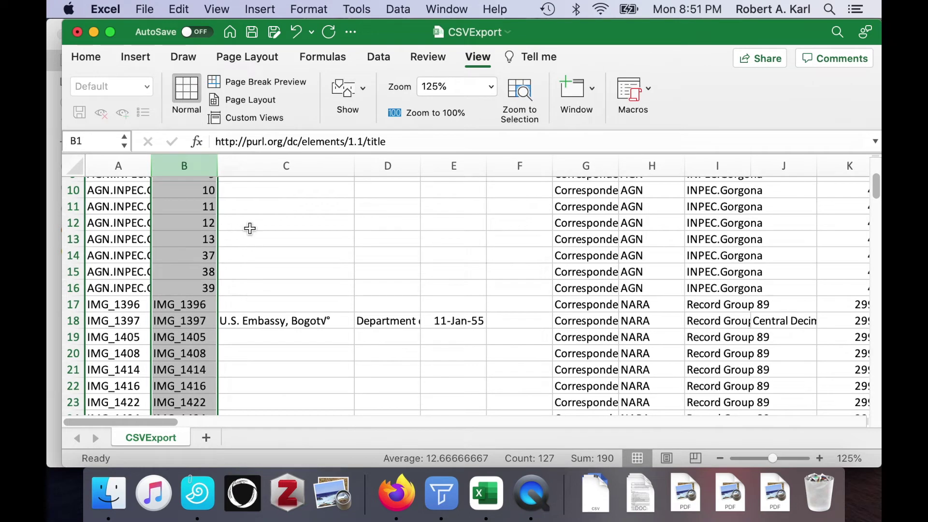
- Replace all occurrences of "IMG_" in column B with nothing, then close Find & Replace and check the column's values
click(216, 8)
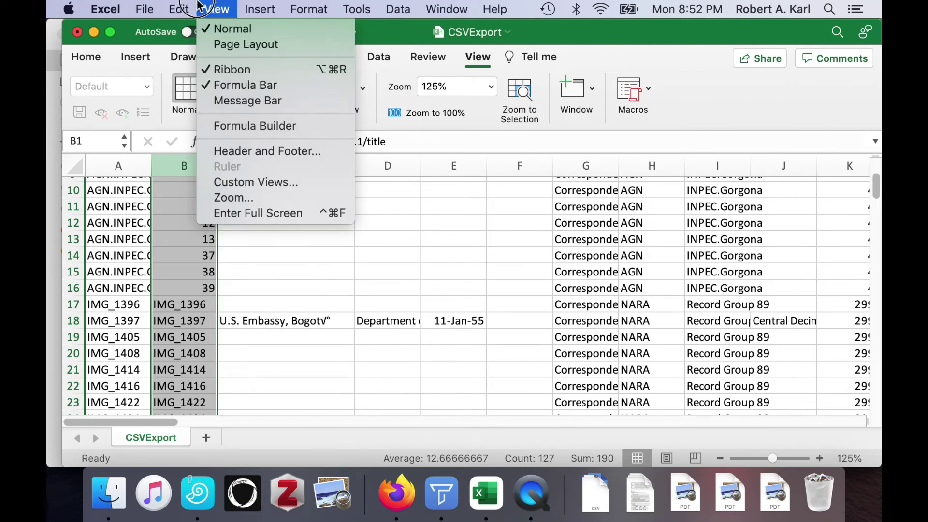
mouse_move(178, 8)
click(182, 239)
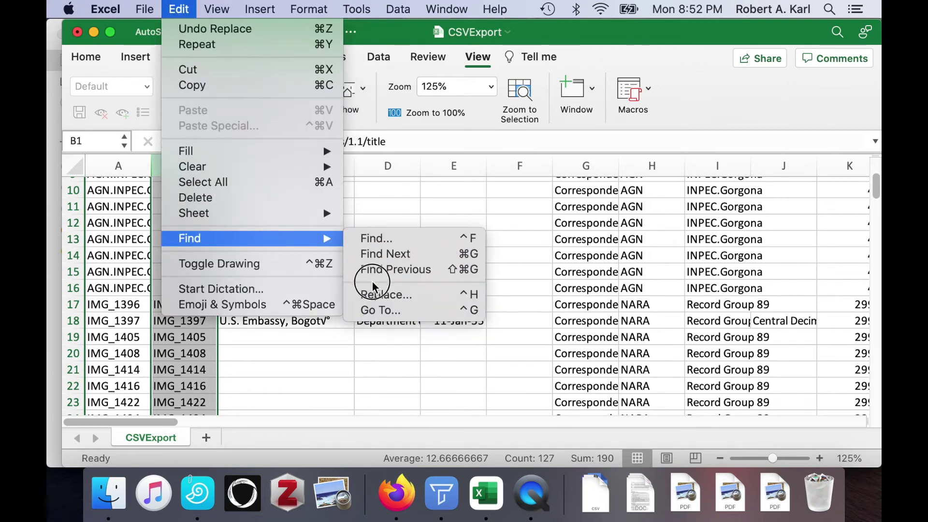
click(373, 294)
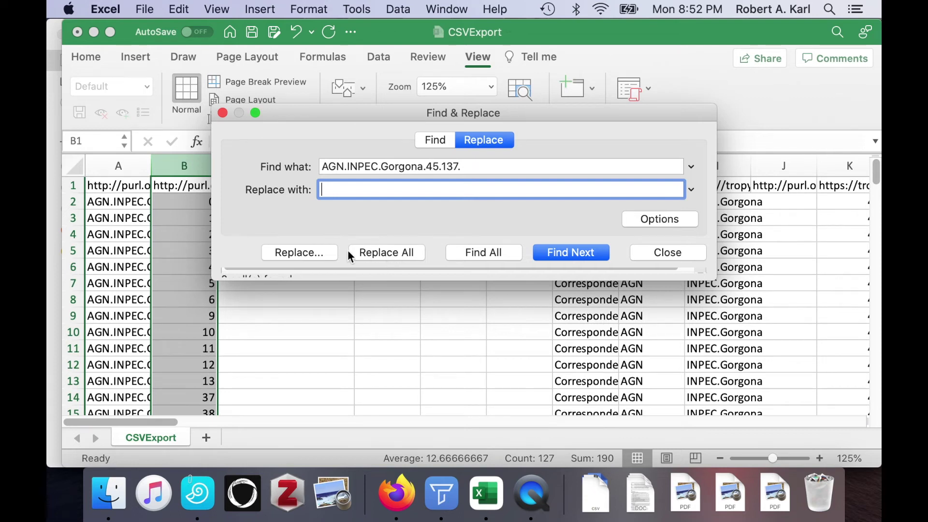
triple_click(482, 166)
key(BackSpace)
text(IMG_)
click(390, 253)
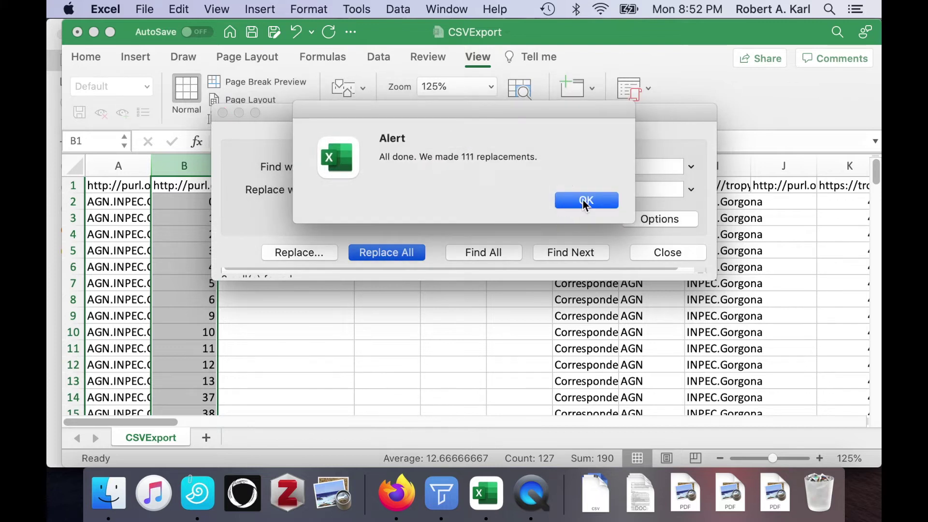
click(588, 200)
click(223, 114)
scroll(234, 325, down, 10)
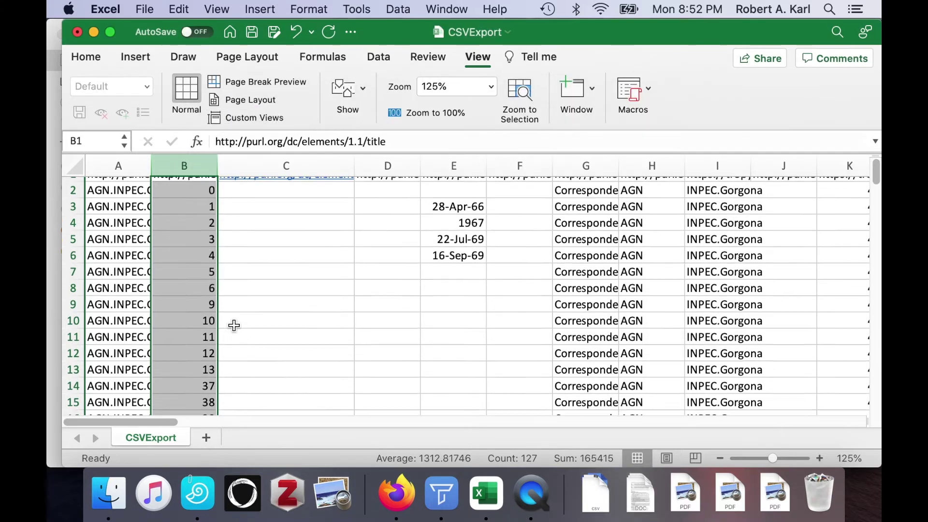
scroll(234, 326, up, 5)
scroll(234, 325, up, 5)
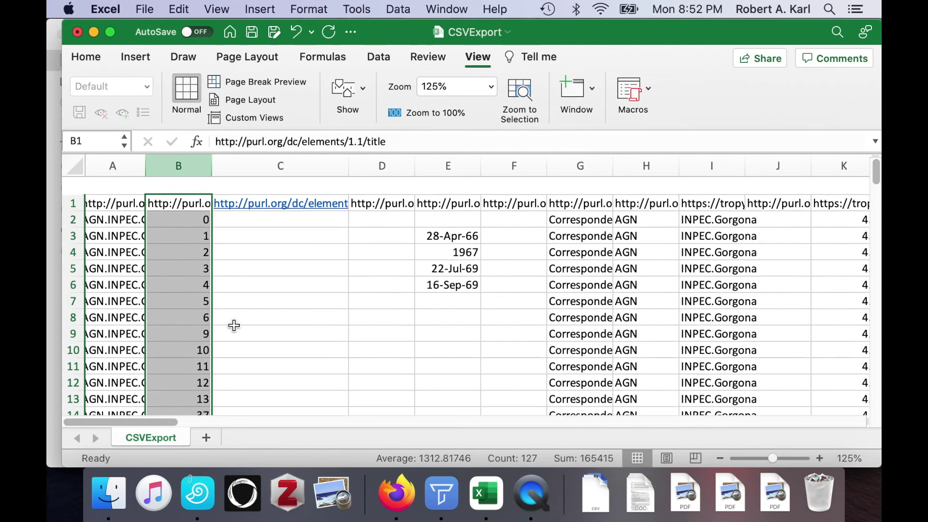
- Insert an empty column between column B and the creator column
click(250, 236)
click(249, 165)
right_click(246, 167)
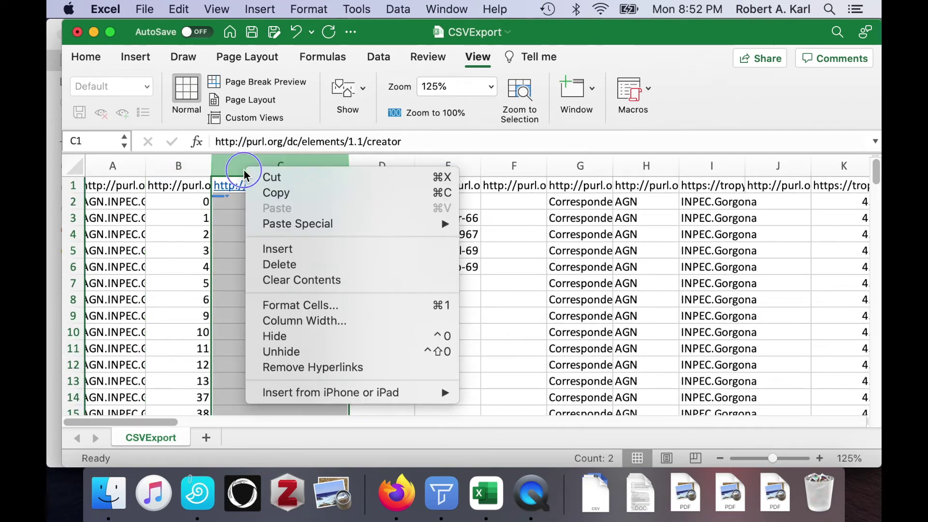
click(261, 251)
click(236, 253)
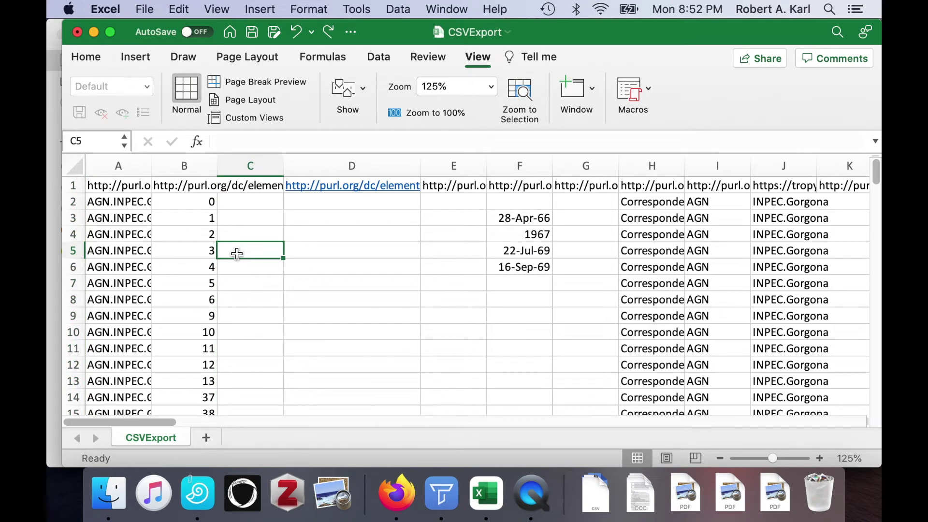
- Enter the formula =B14-B13 in cell C13 to calculate the difference between consecutive photo numbers
click(243, 384)
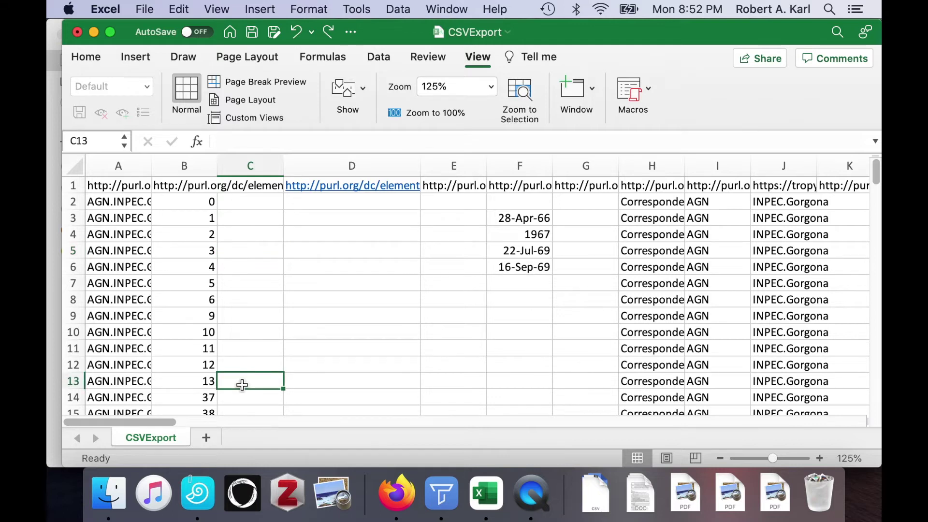
text(=)
click(204, 395)
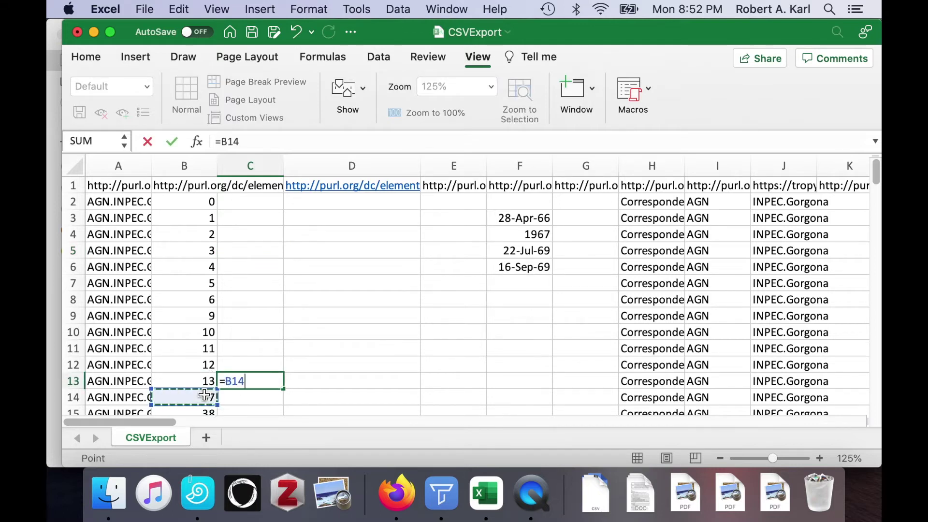
text(-)
click(198, 383)
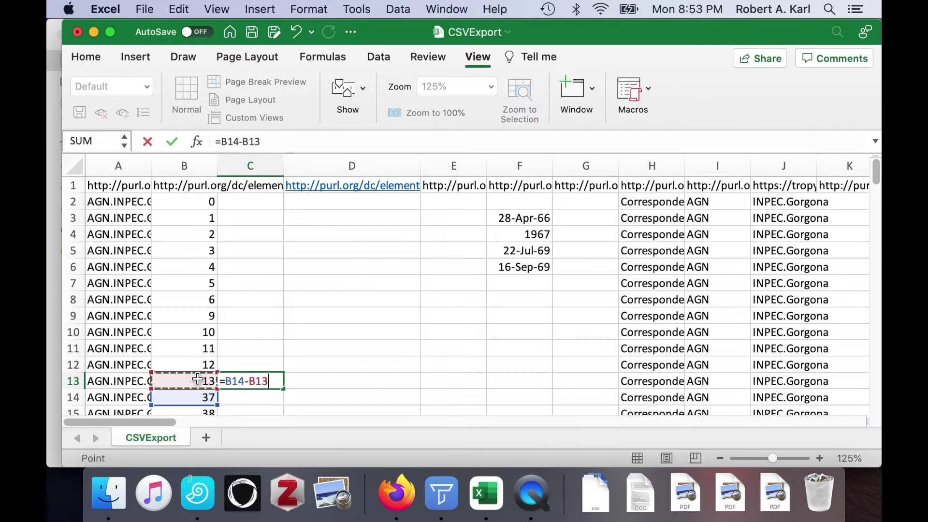
key(Return)
- Copy the difference formula from C13 into cells C2 through C12
click(248, 381)
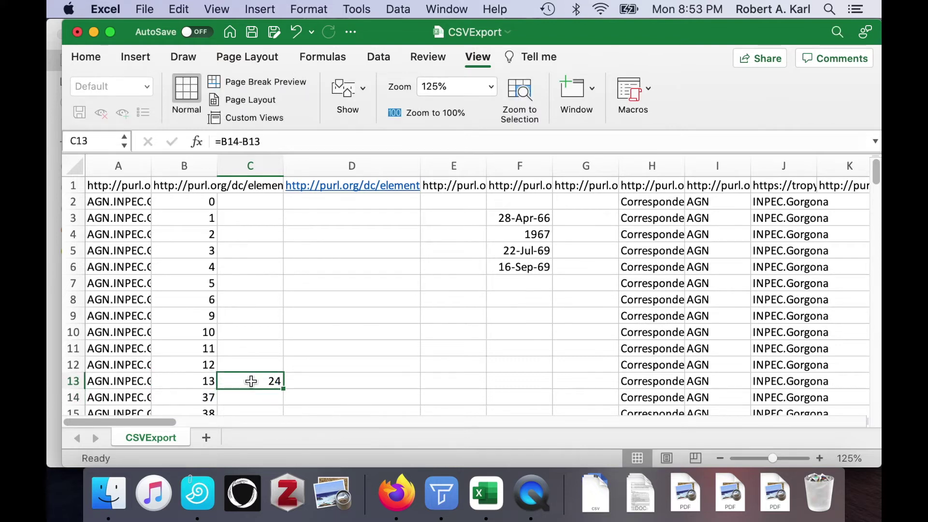
key(super+c)
click(251, 203)
key(super+shift+Down)
key(super+v)
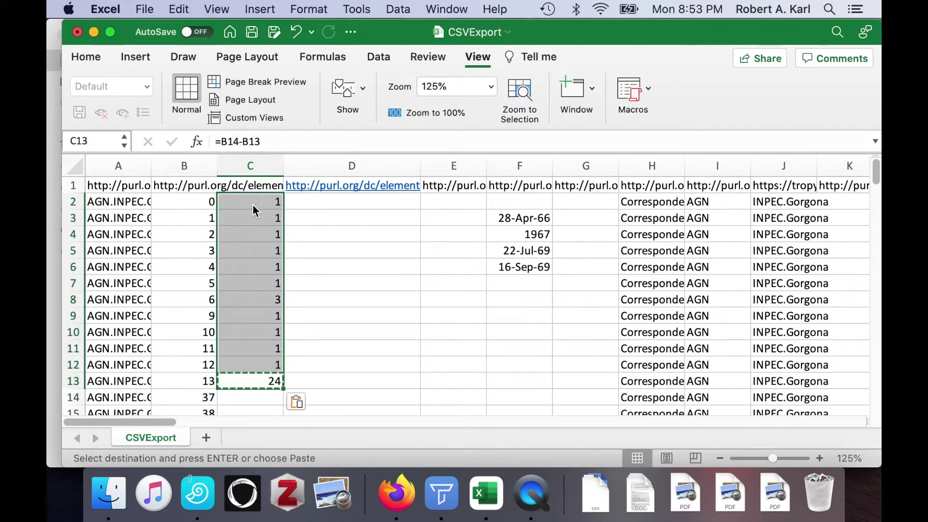
- Paste the copied difference formula from C13 down column C alongside the remaining records
click(245, 381)
scroll(246, 383, down, 6)
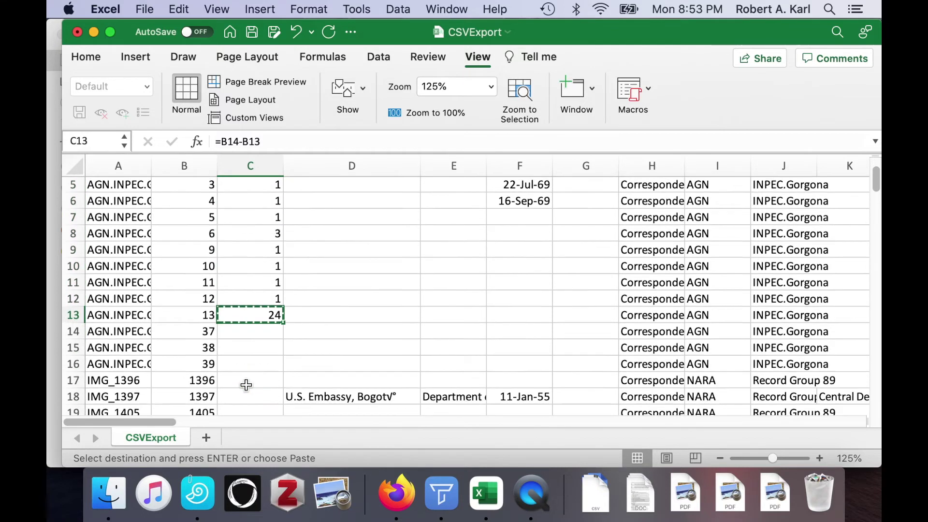
scroll(245, 383, down, 10)
shift+click(255, 360)
key(super+v)
- Replace the formula in C16, the last AGN record, with the value 1
scroll(254, 359, up, 16)
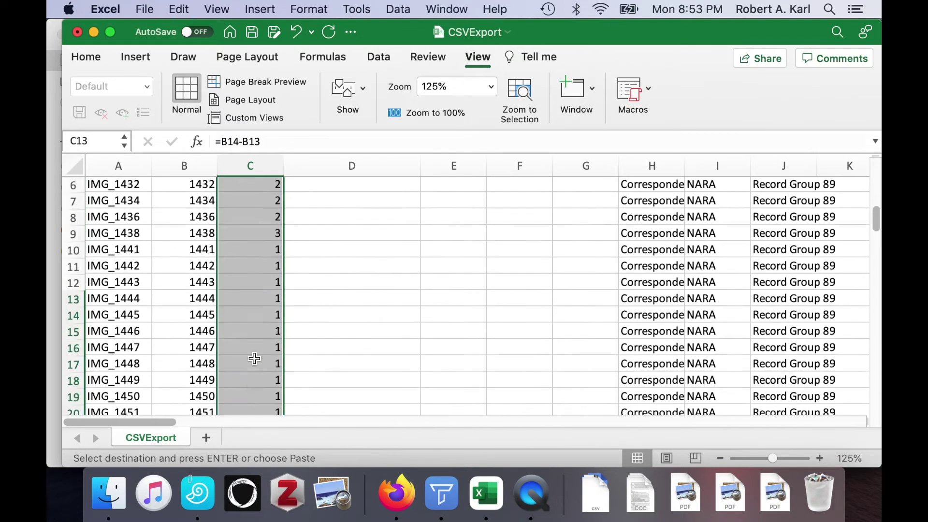
scroll(254, 359, down, 3)
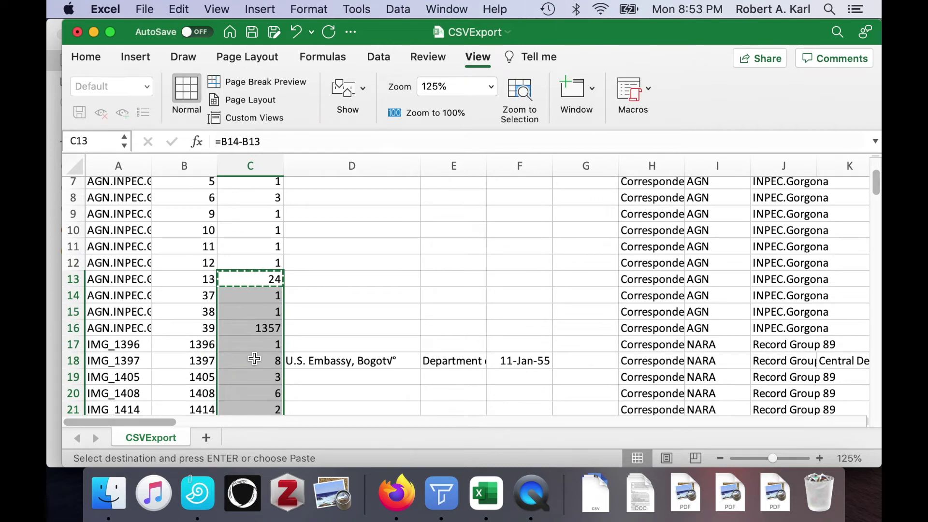
click(250, 324)
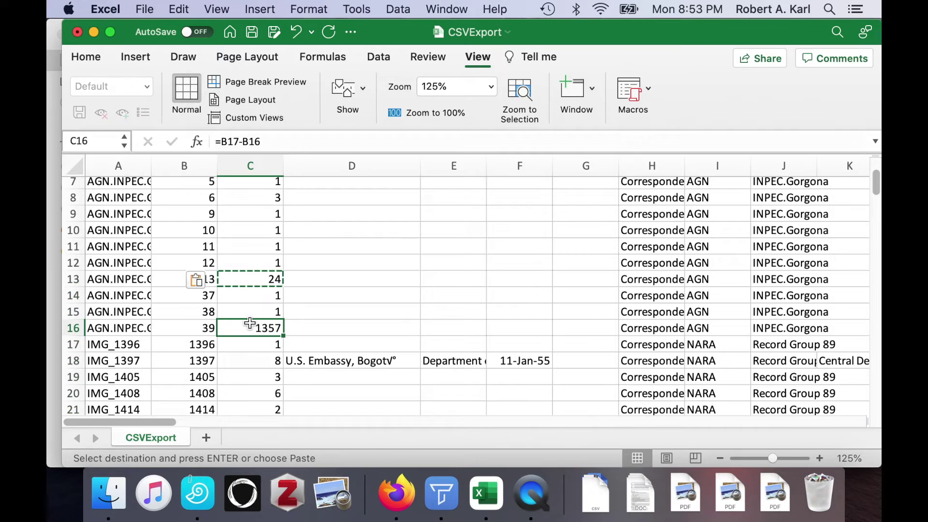
text(1)
scroll(249, 324, up, 3)
key(Return)
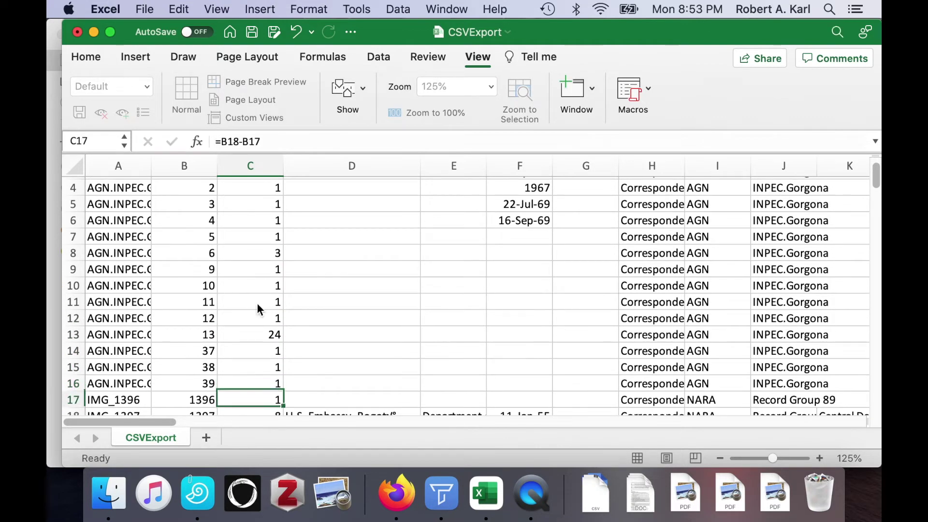
click(245, 332)
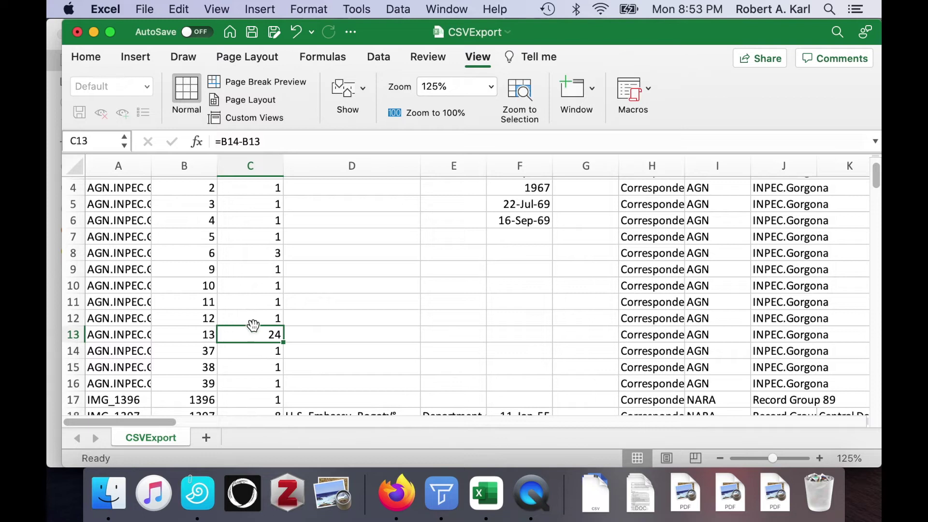
click(249, 250)
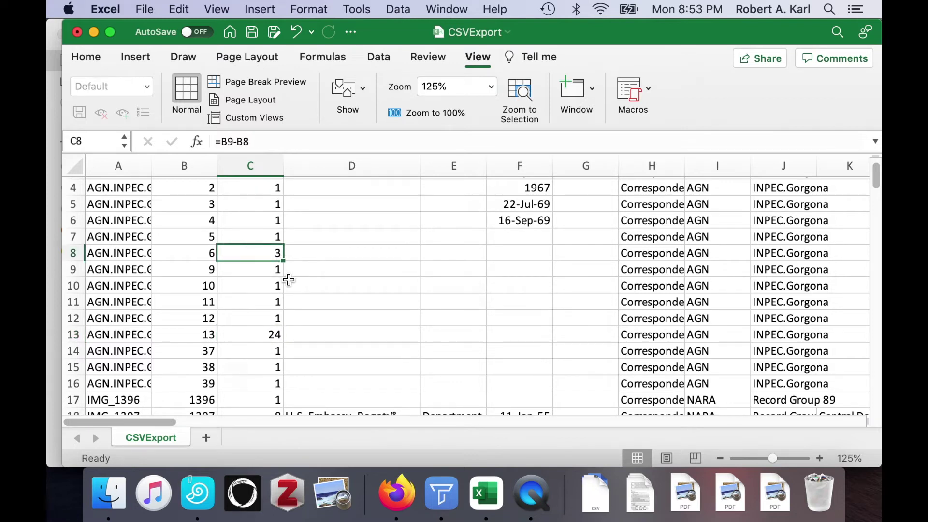
scroll(289, 279, up, 3)
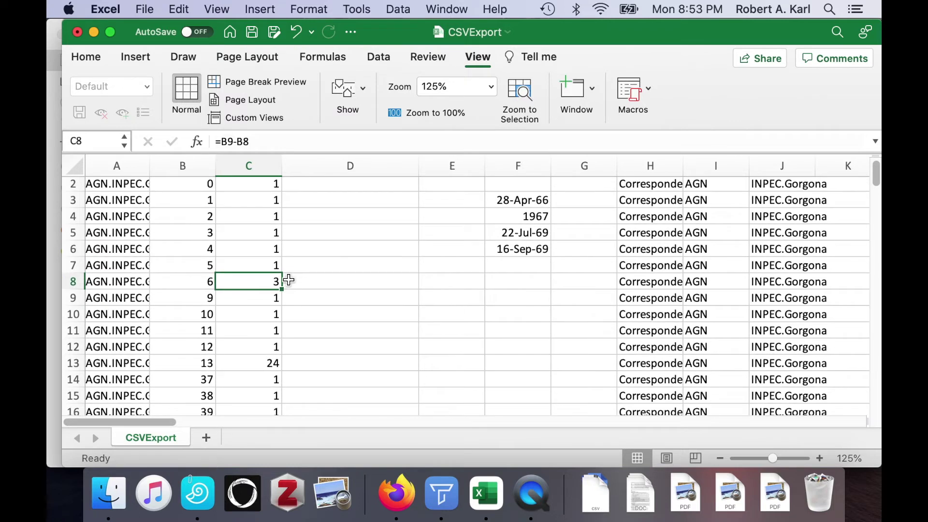
- Copy column C and paste it over column B as values only
click(248, 167)
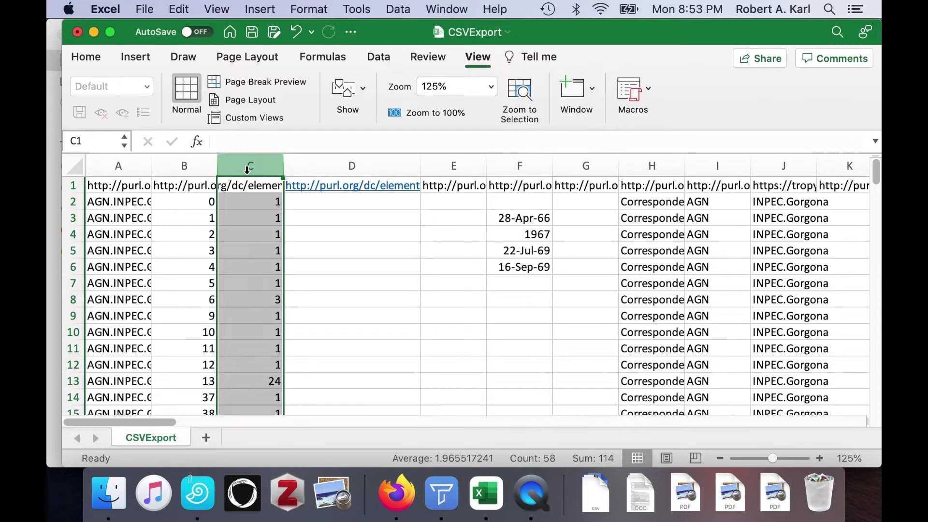
click(180, 9)
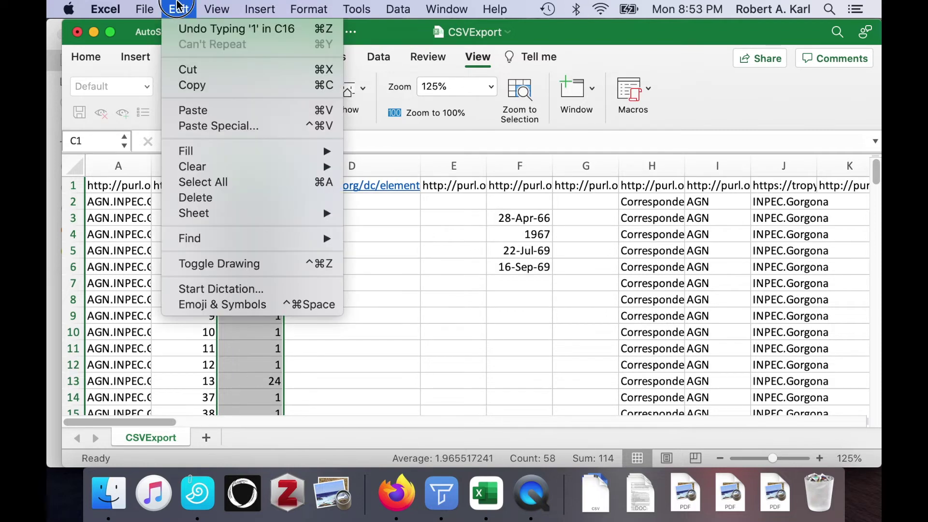
click(190, 85)
click(191, 166)
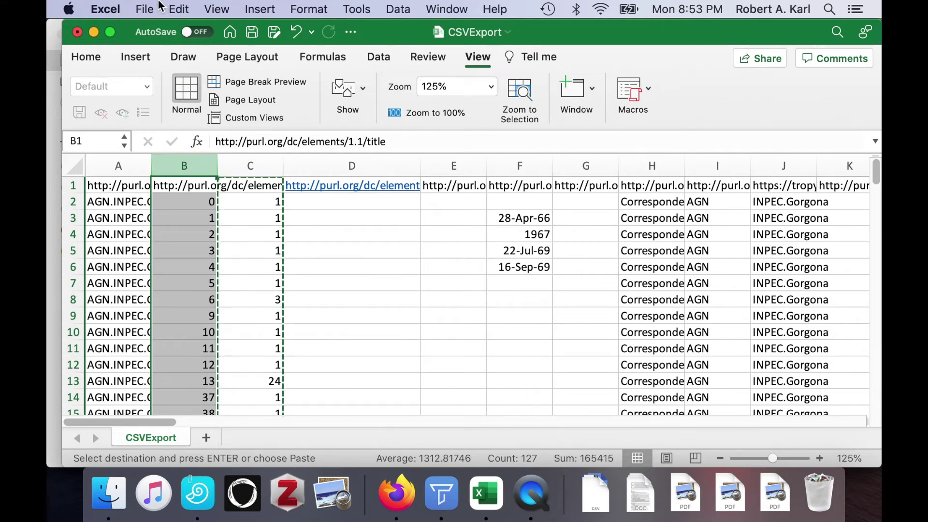
click(180, 7)
click(197, 128)
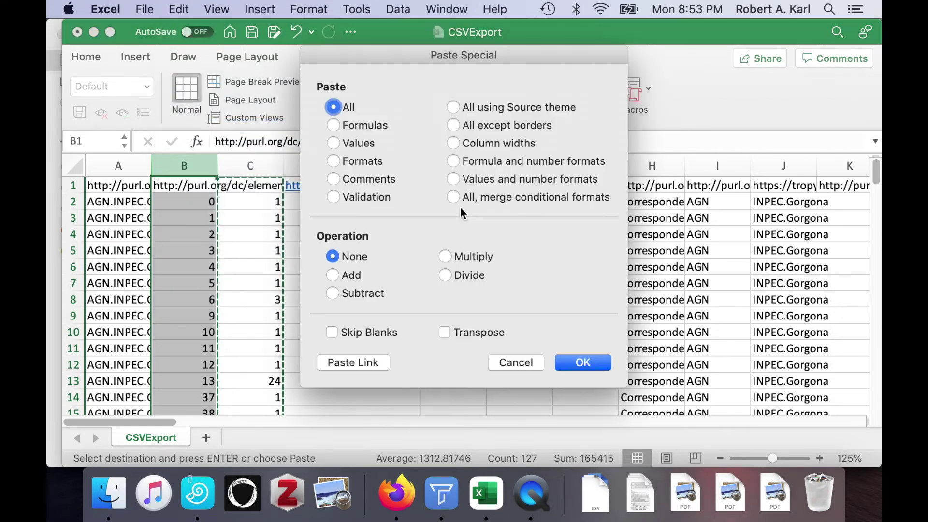
click(368, 143)
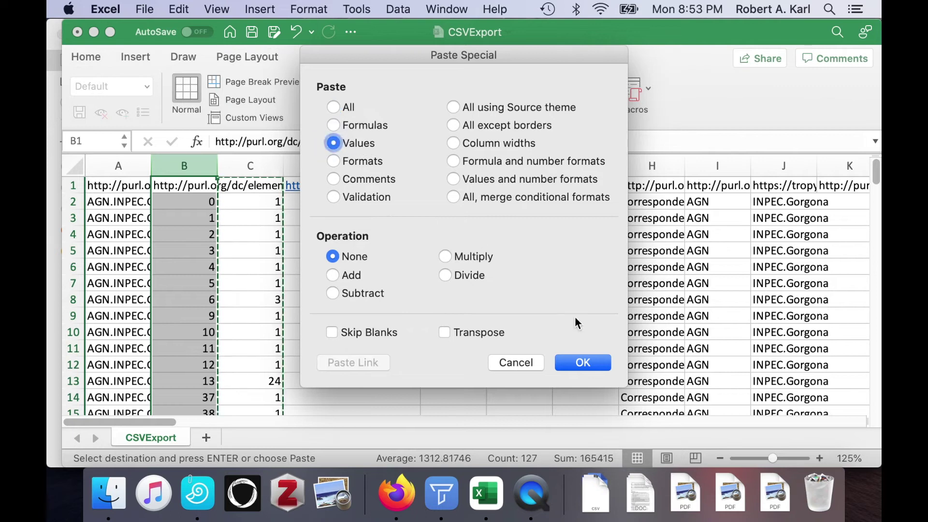
click(582, 363)
- Delete the helper column C that holds the difference formulas
click(252, 165)
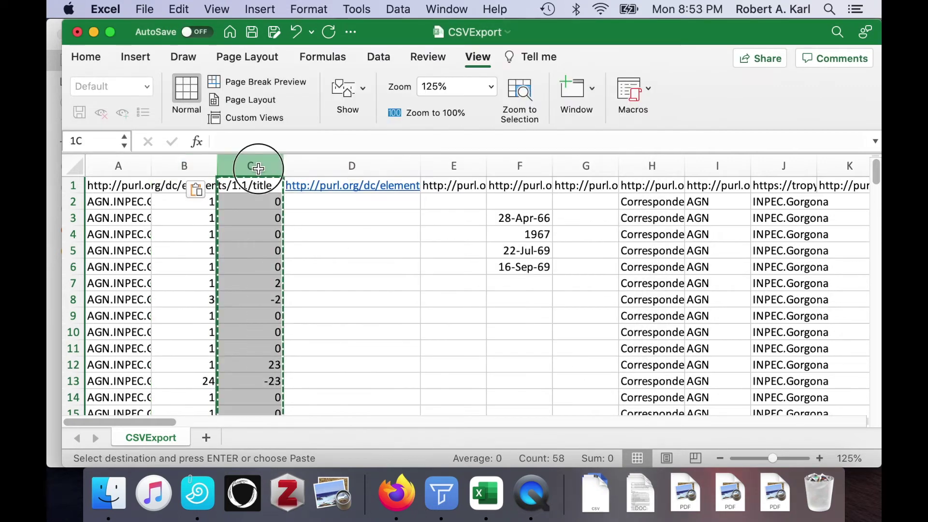
right_click(251, 167)
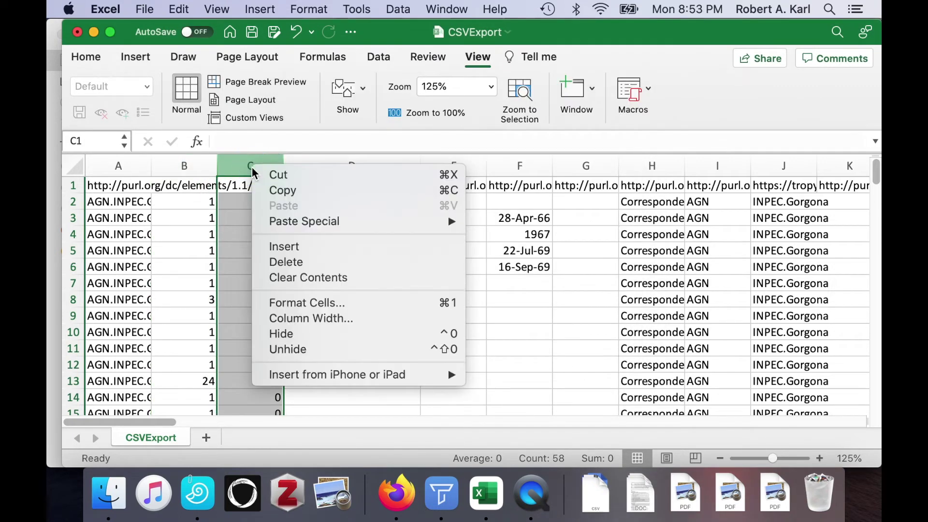
click(279, 262)
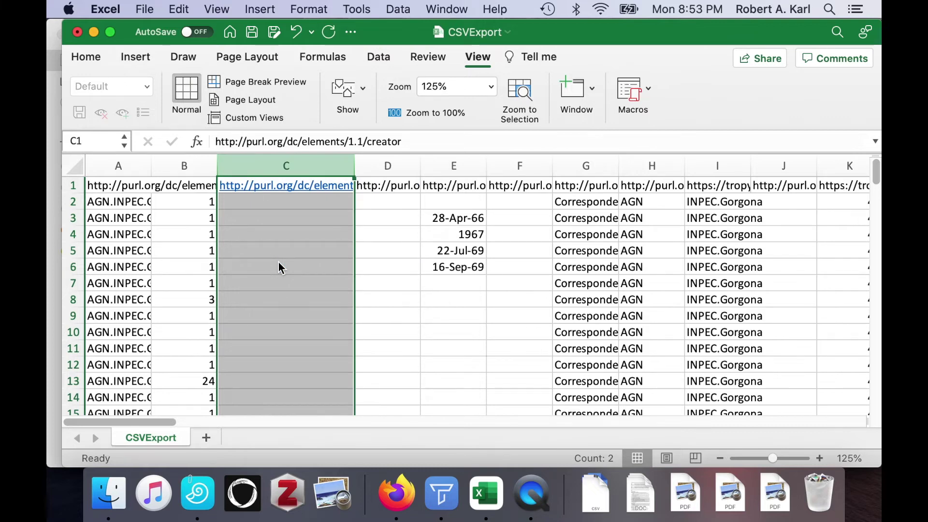
click(281, 223)
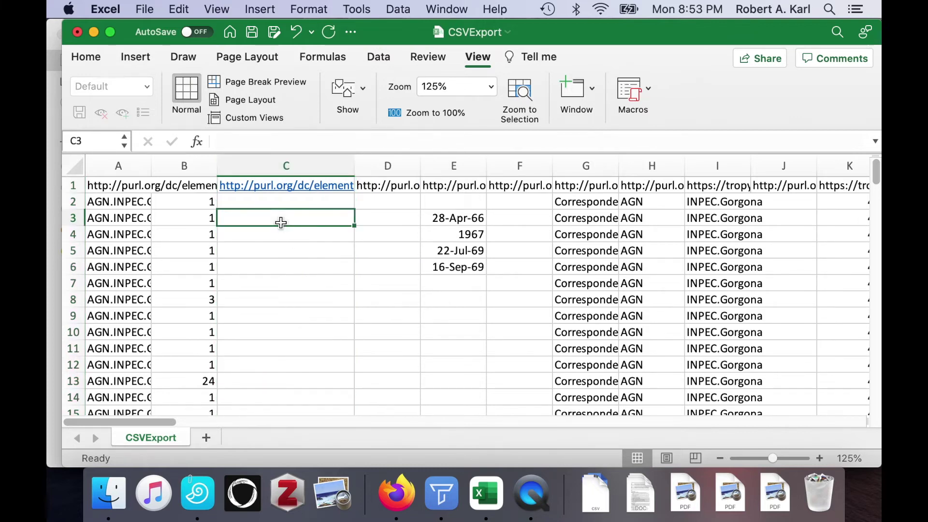
- Rename the header in B1 to Length and fit column B's width to its contents
click(194, 186)
text(Length)
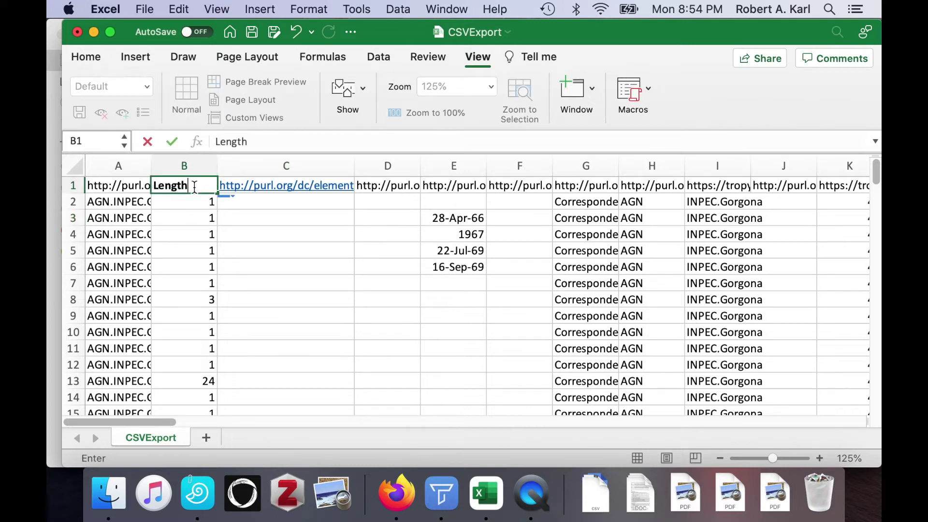
key(Tab)
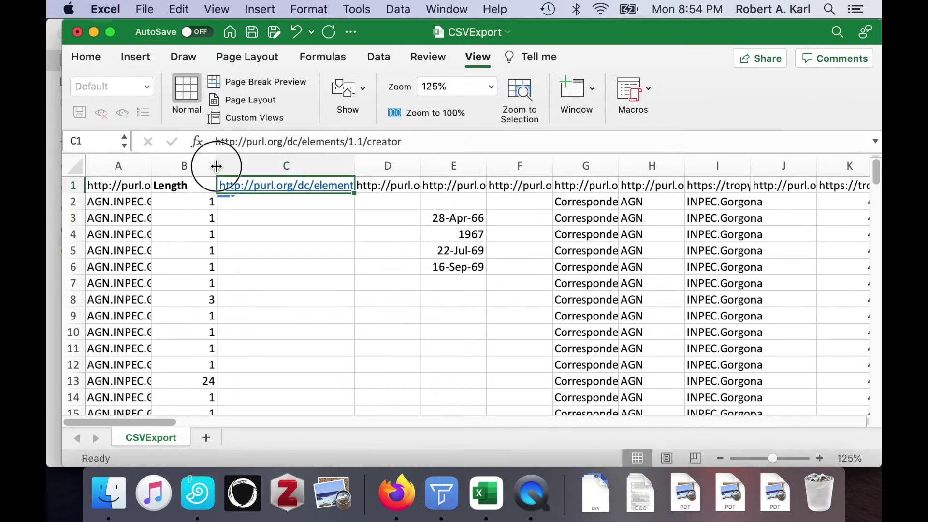
double_click(218, 165)
- Rename the header in E1 to Date and make it bold
click(366, 188)
key(Tab)
text(Date)
key(Tab)
key(shift+Tab)
key(super+b)
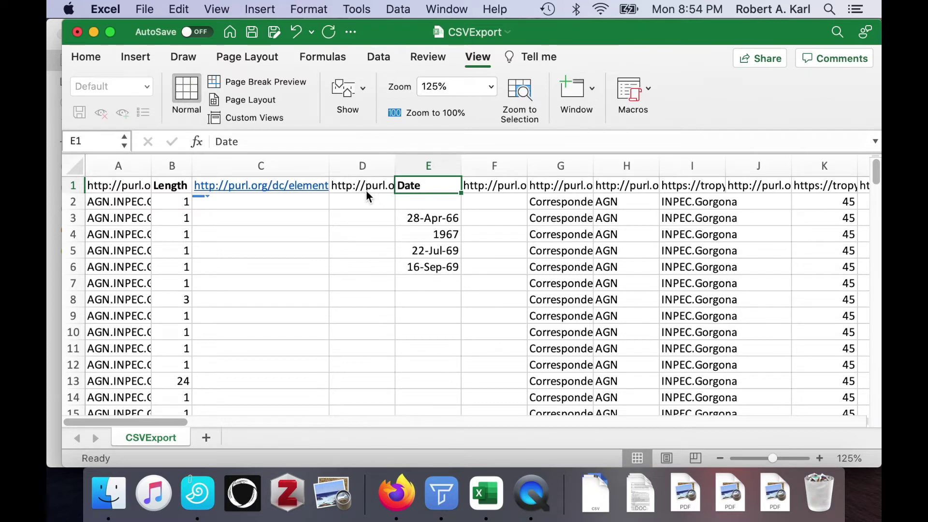
- Insert an empty column before the rights column M and give it the header Citation in M1
scroll(617, 212, right, 3)
scroll(618, 213, right, 3)
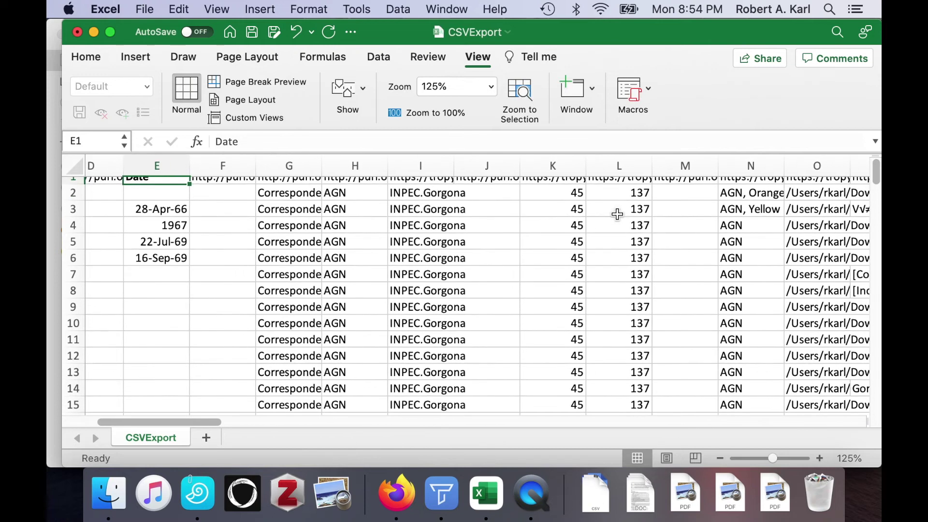
scroll(685, 189, right, 1)
scroll(685, 189, up, 1)
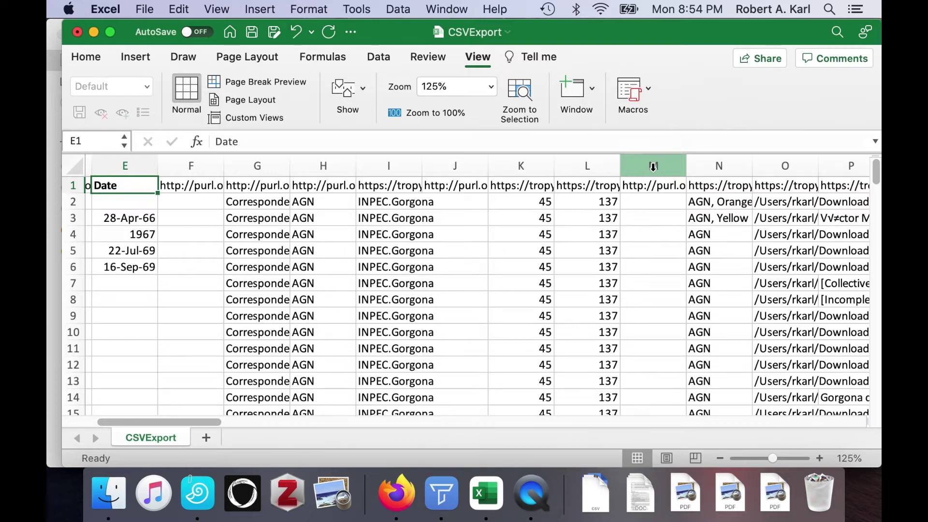
right_click(653, 167)
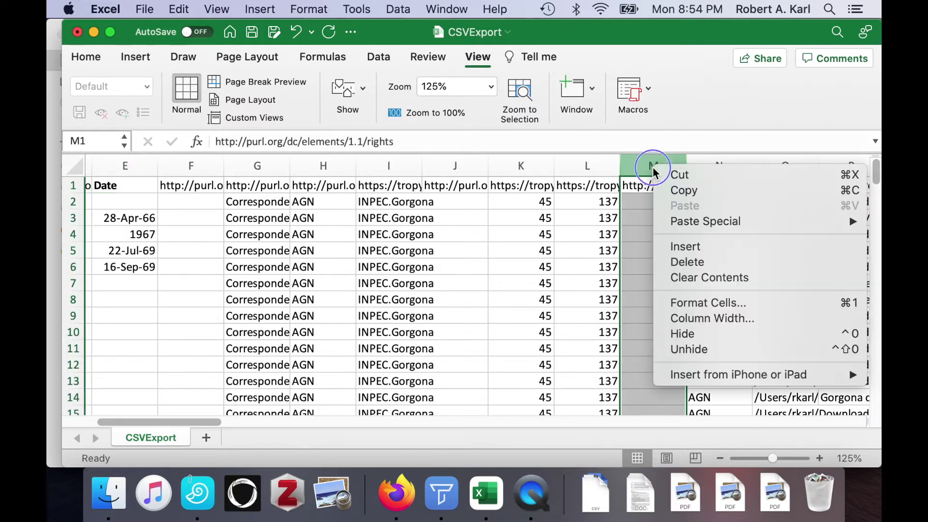
click(674, 251)
click(652, 186)
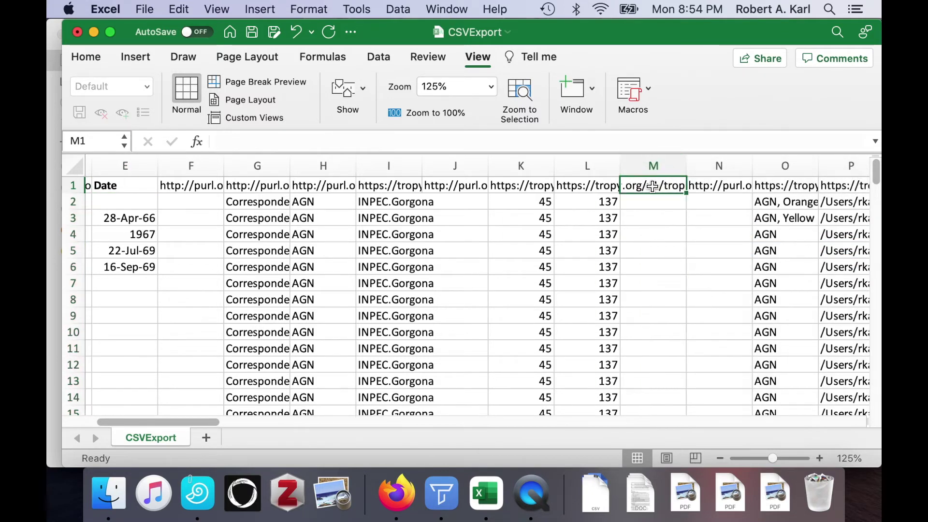
text(Citation)
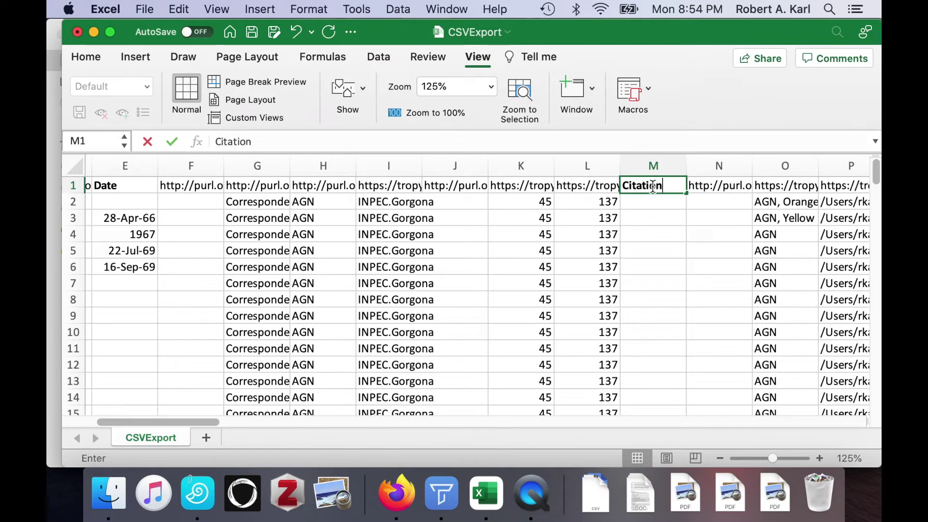
key(Return)
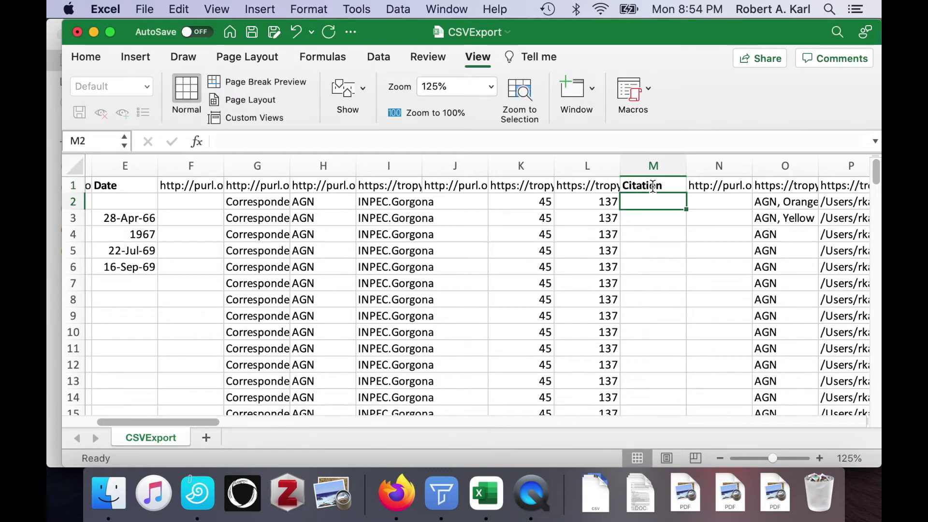
- Enter the formula =H2&"."&I2&"."&K2&"."&L2 in M2 and fit column M's width to its contents
text(=)
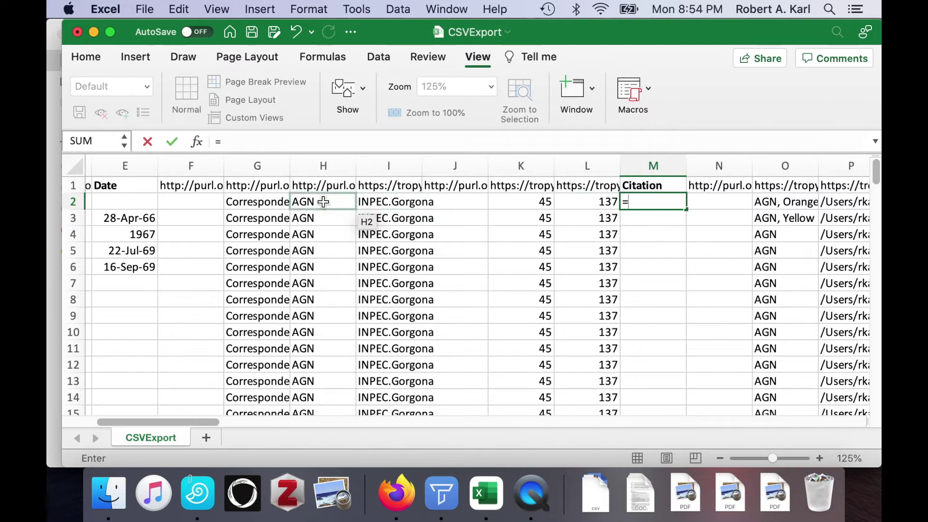
click(324, 202)
text(&".)
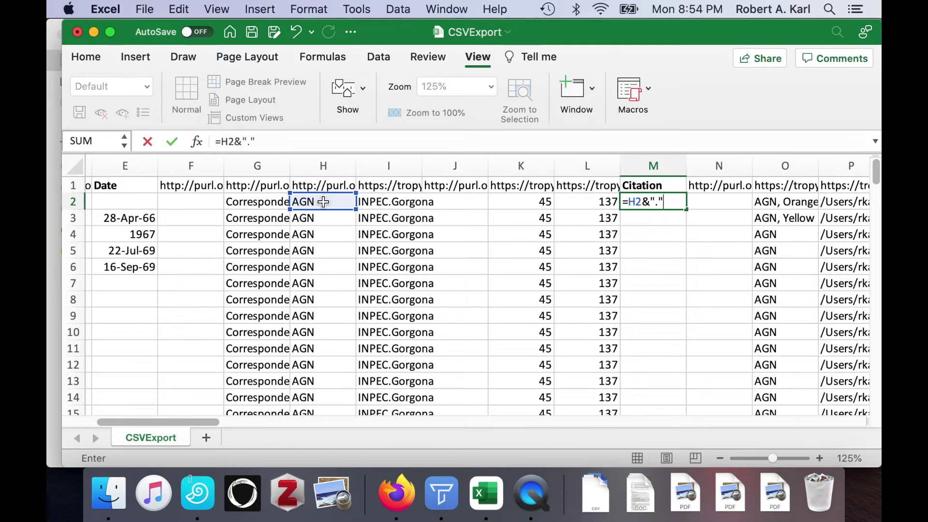
text(&)
click(367, 202)
text(&I2&".)
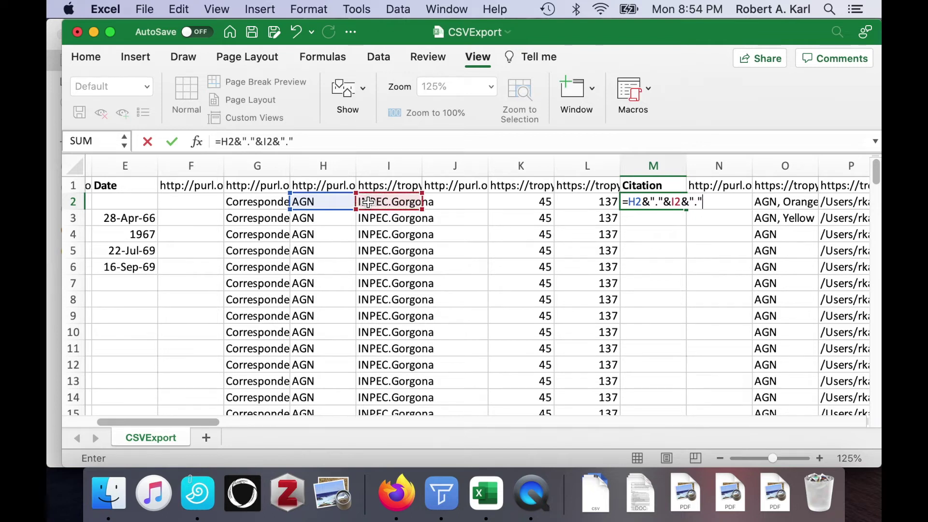
text(&)
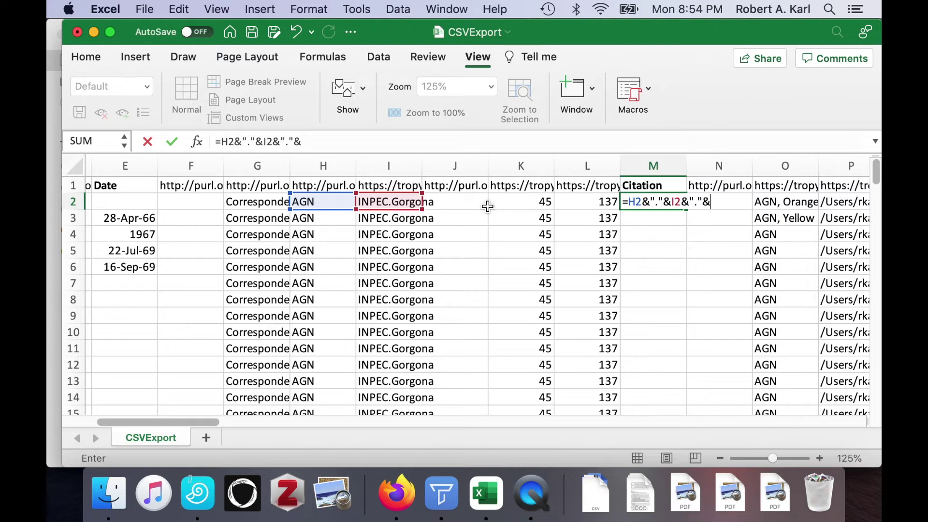
click(541, 203)
text(")
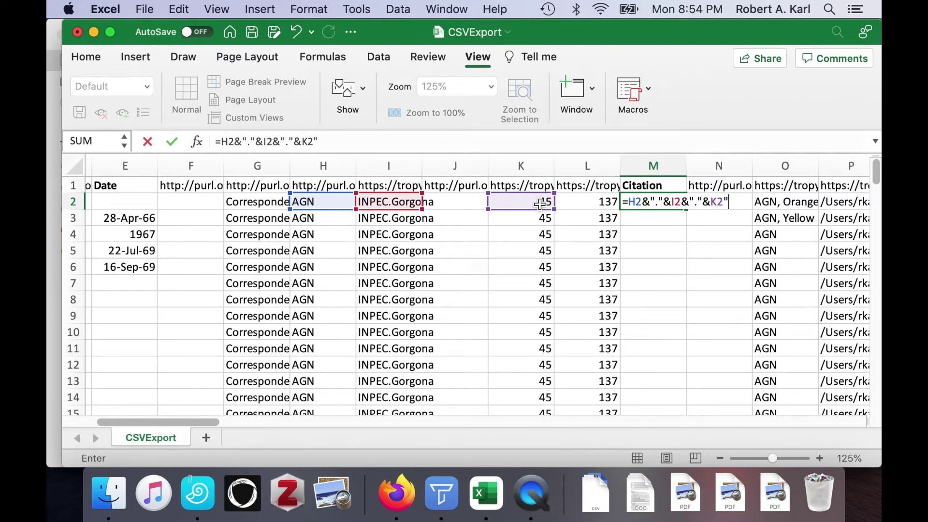
text(&I2&"."&)
click(573, 199)
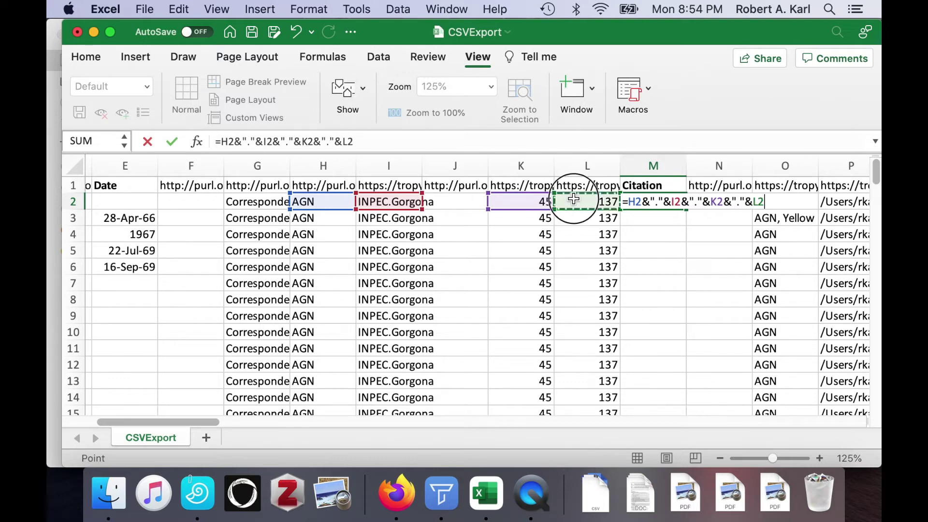
key(Return)
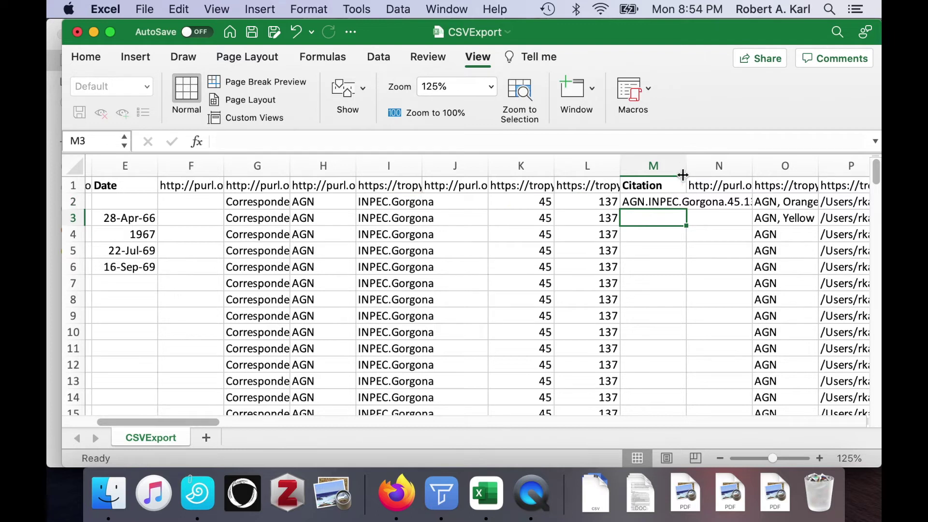
double_click(683, 175)
click(680, 200)
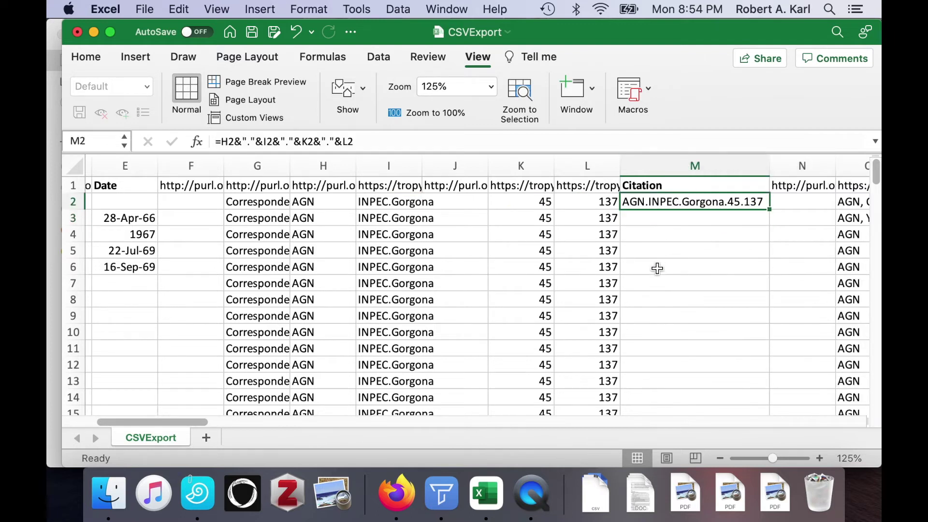
- Copy the citation formula from M2 into M18, the NARA record with sender, recipient and date filled in
scroll(655, 269, left, 1)
scroll(657, 268, right, 1)
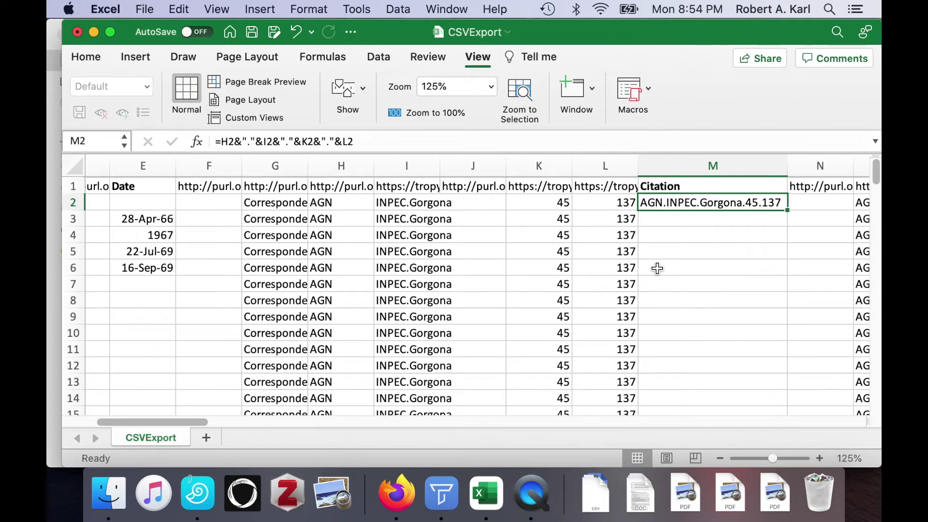
scroll(657, 269, down, 1)
scroll(657, 269, left, 10)
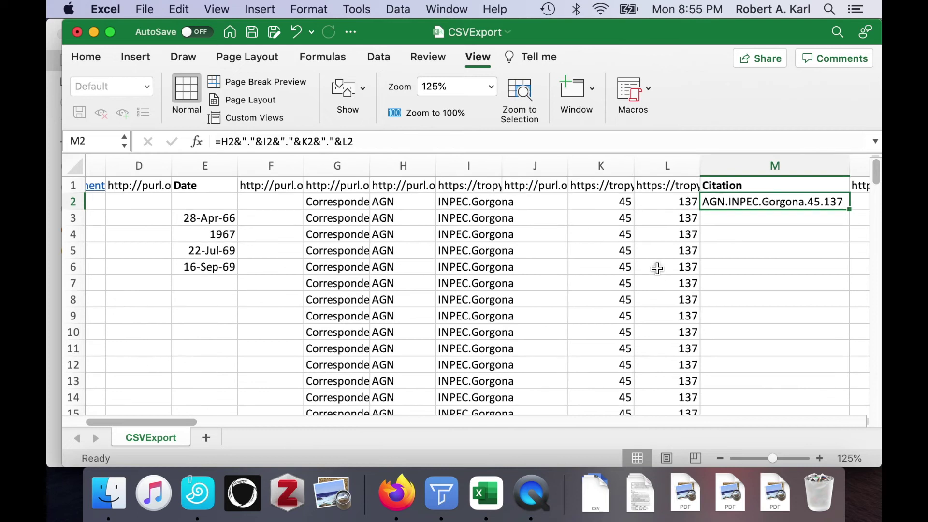
scroll(657, 269, down, 5)
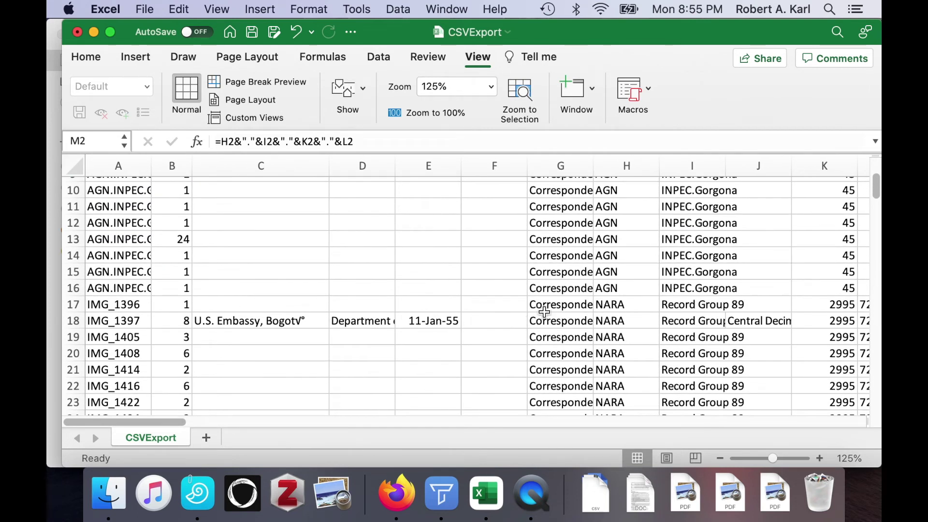
scroll(721, 324, right, 1)
scroll(721, 325, right, 4)
scroll(722, 325, up, 5)
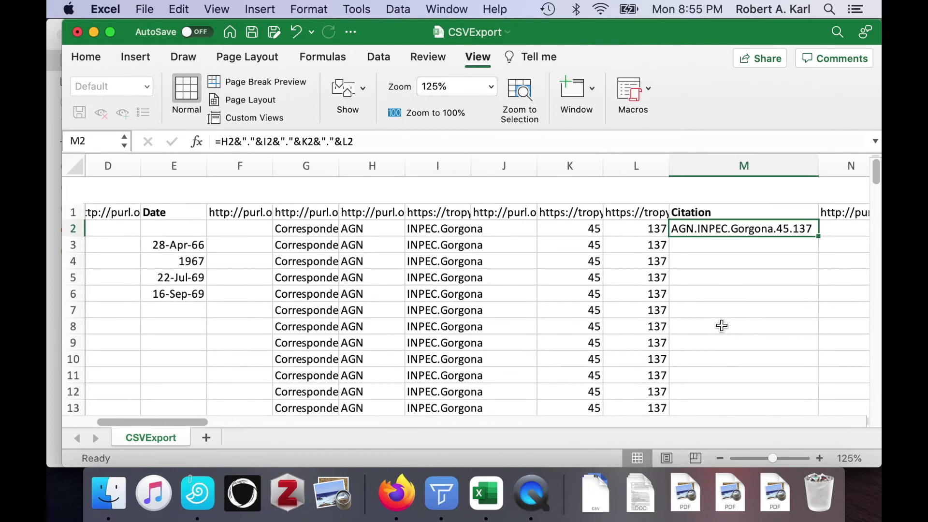
click(701, 202)
key(super+c)
scroll(711, 346, down, 5)
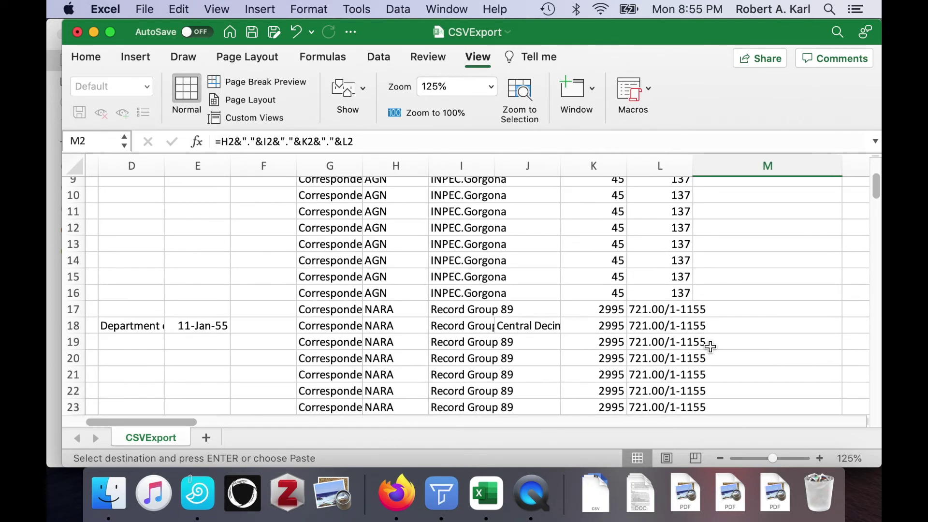
click(731, 322)
key(super+v)
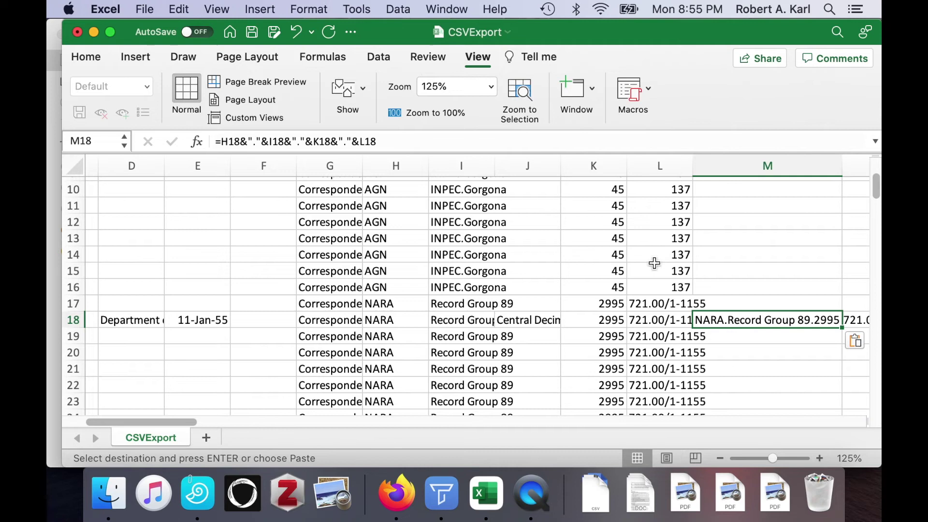
- Prepend C18 joined with the text "to " to the start of the citation formula in M18
click(220, 141)
scroll(269, 222, left, 5)
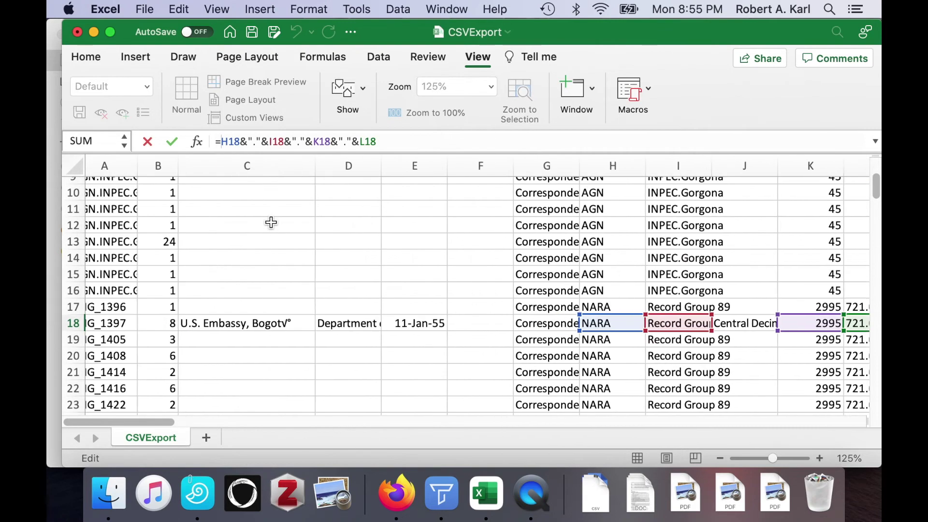
click(224, 324)
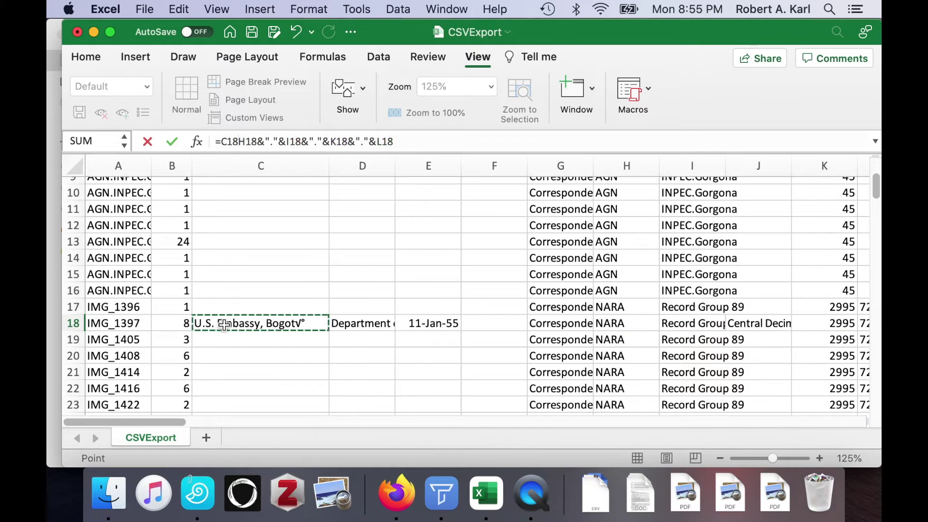
text(&")
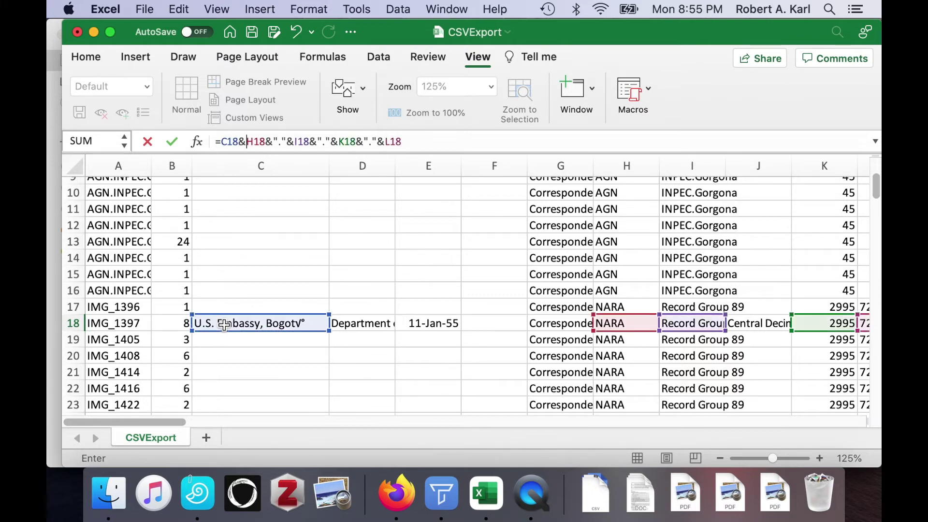
text(, ")
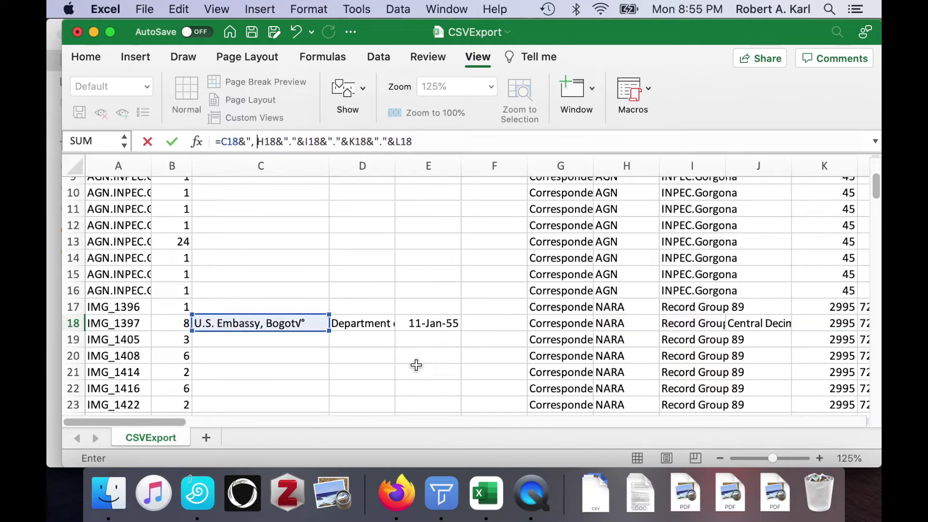
text(&)
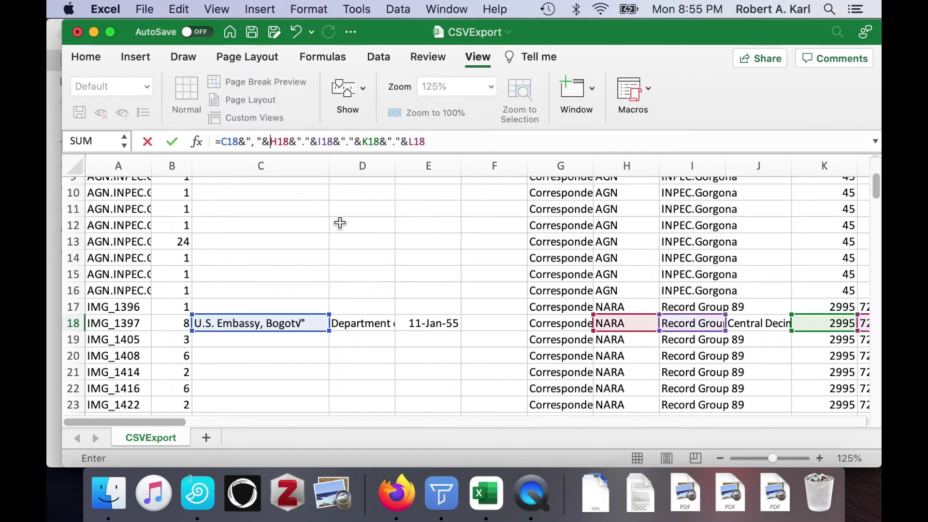
click(257, 142)
key(BackSpace)
text(to)
- Insert D18 and E18, each followed by the separator ", ", before H18 in the citation formula in M18
click(276, 142)
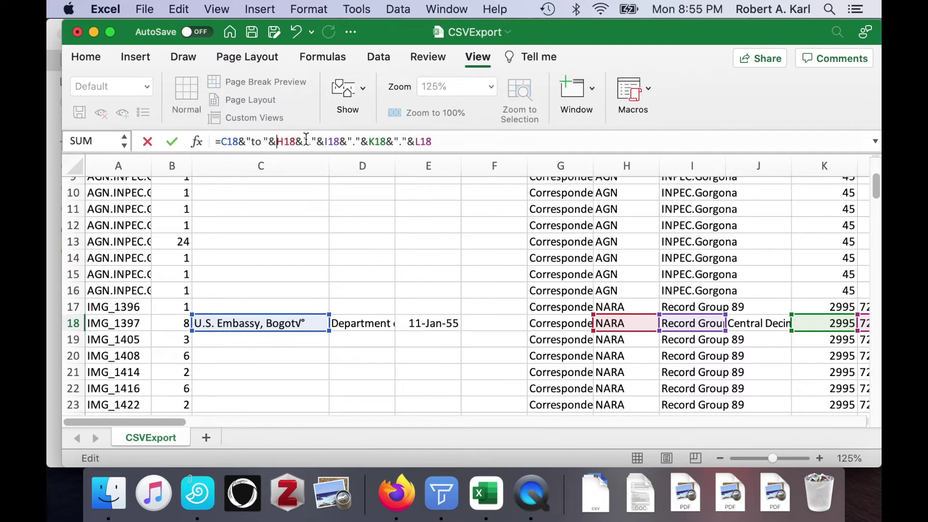
click(359, 325)
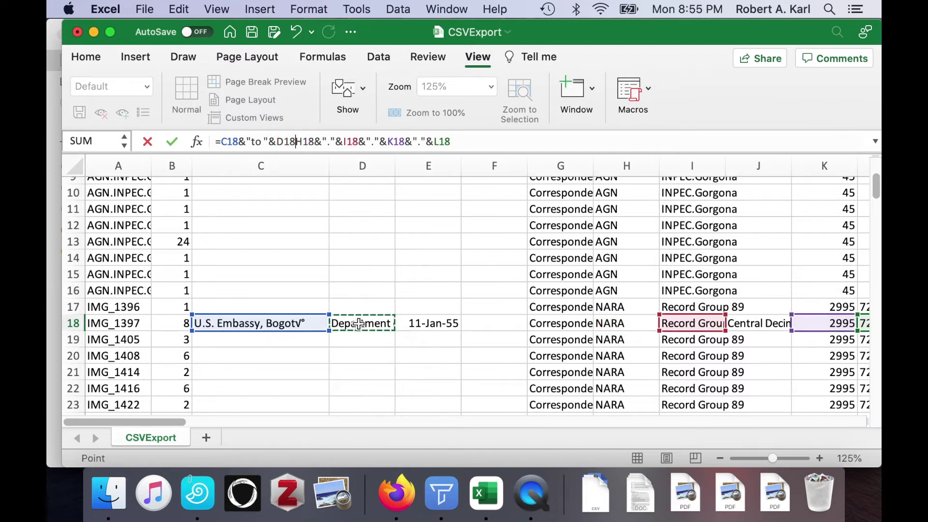
text(&)
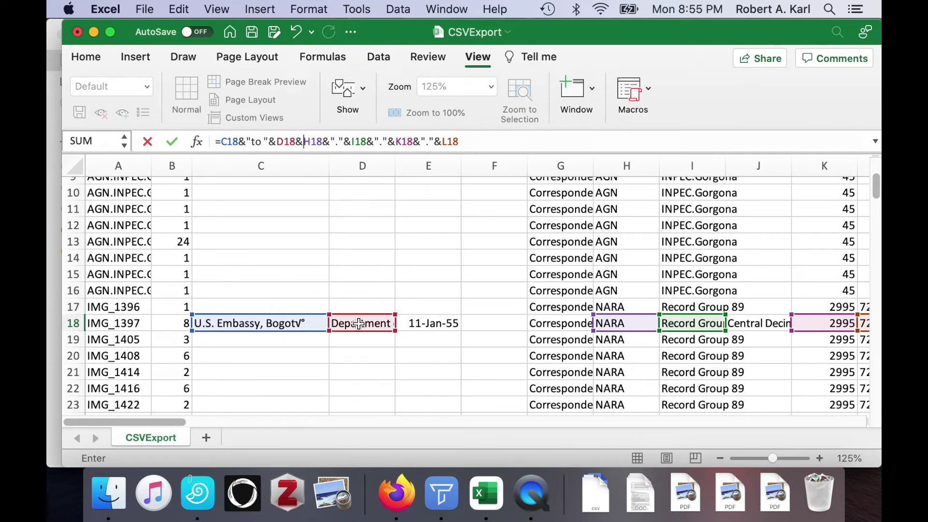
text(", ")
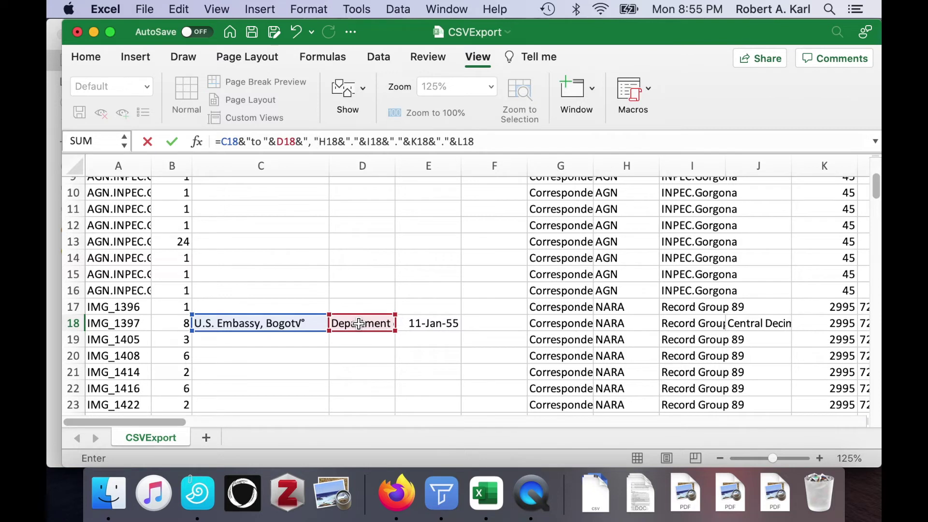
text(&)
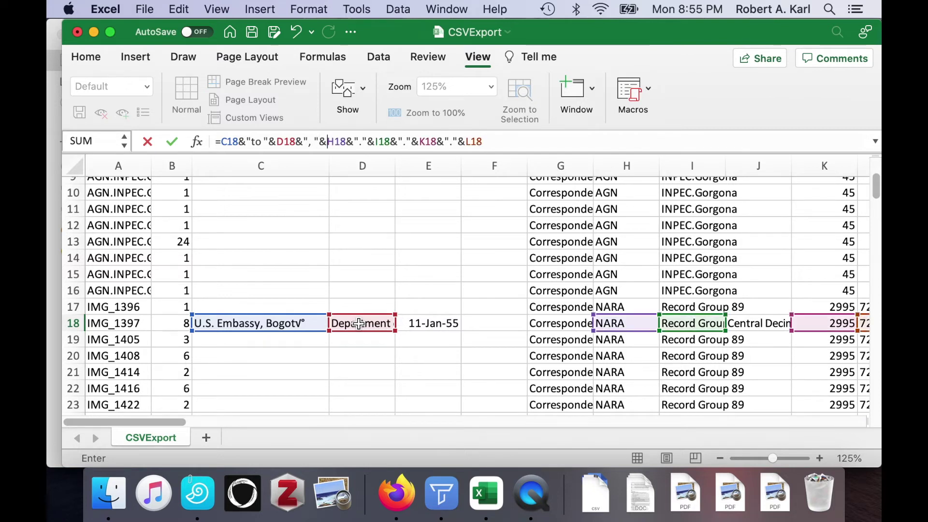
click(424, 324)
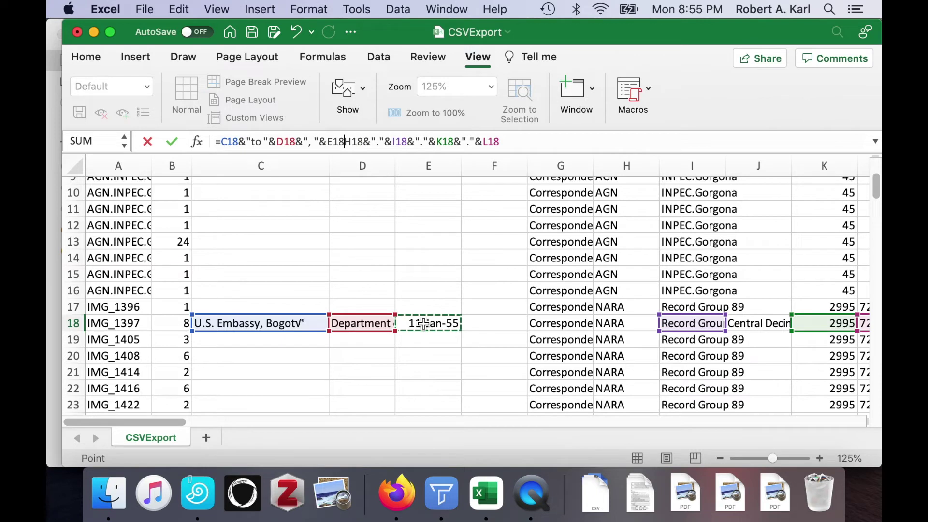
text(&)
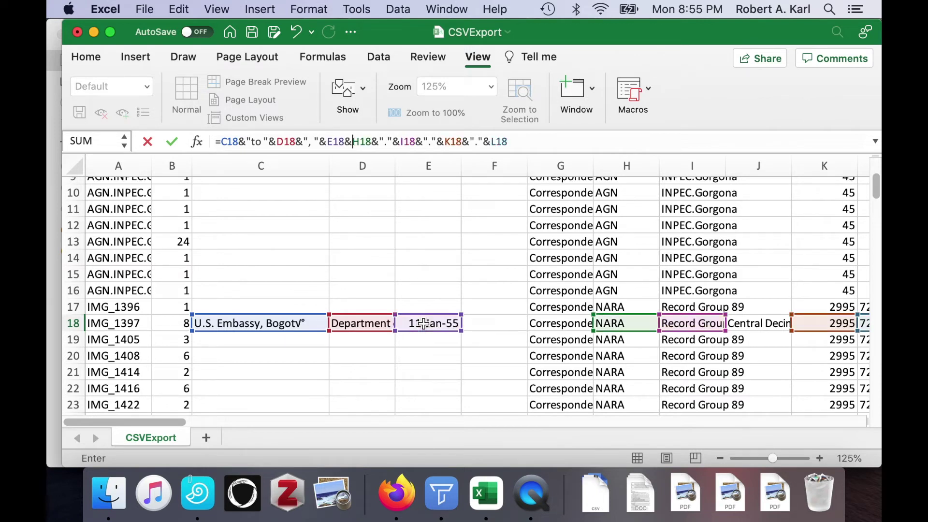
text(")
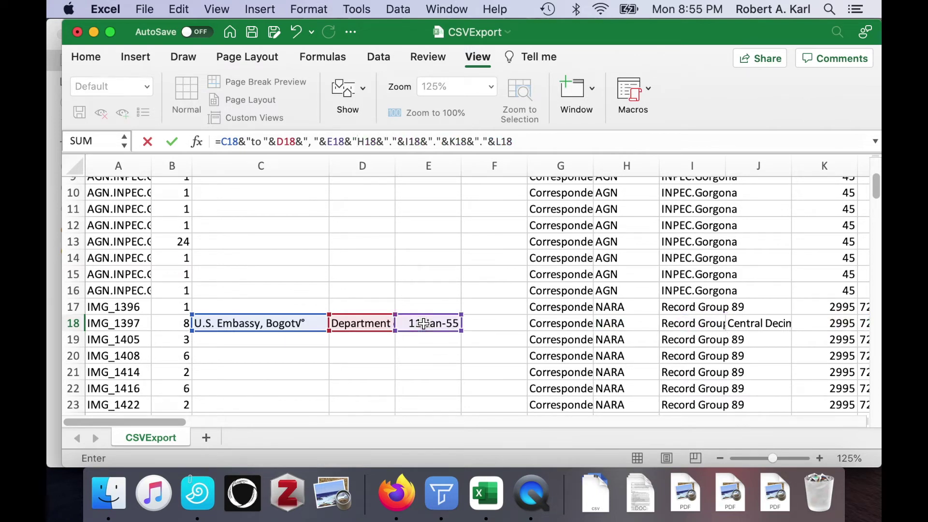
text(, ")
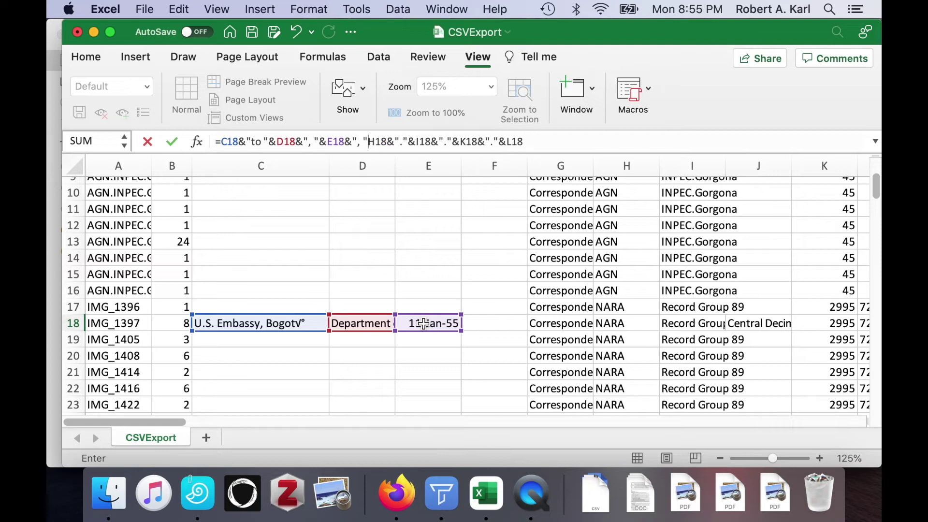
text(&)
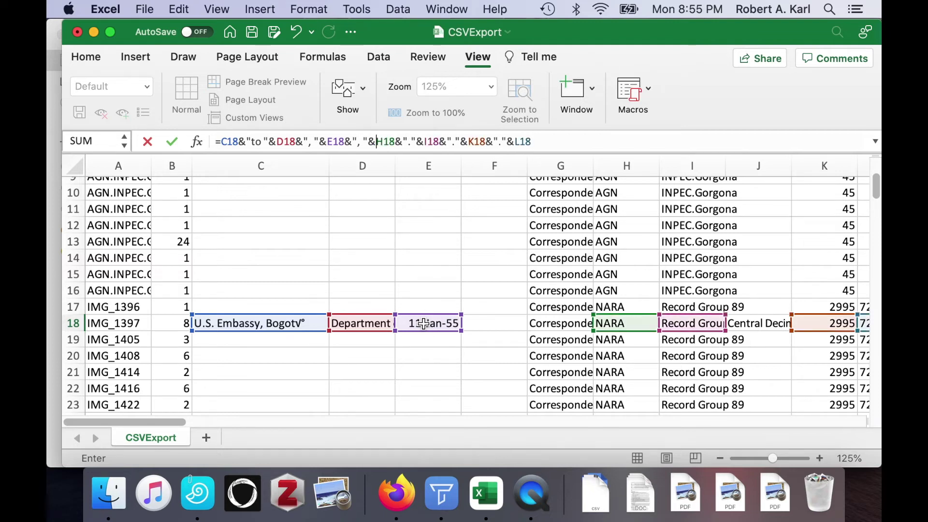
key(Return)
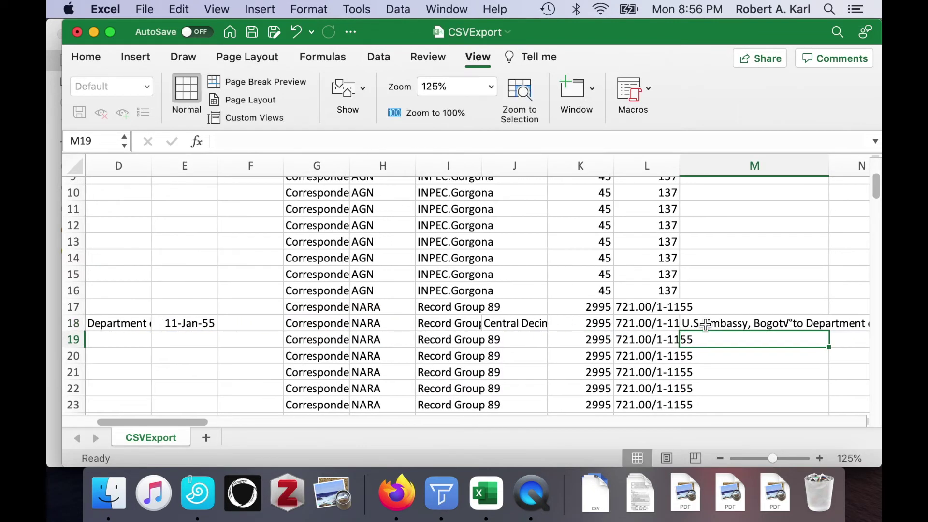
- Fit column M's width to the longer citation in M18 and review its full text
click(727, 324)
scroll(727, 324, right, 3)
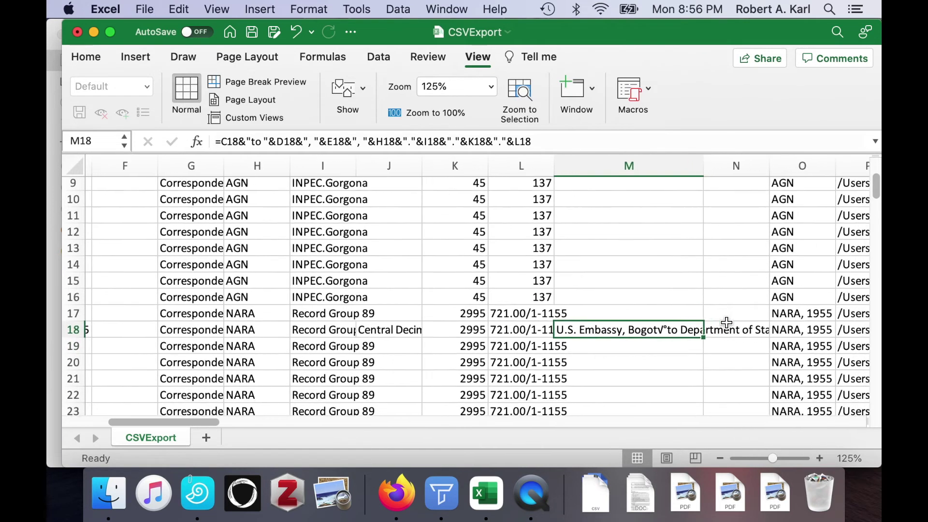
double_click(703, 157)
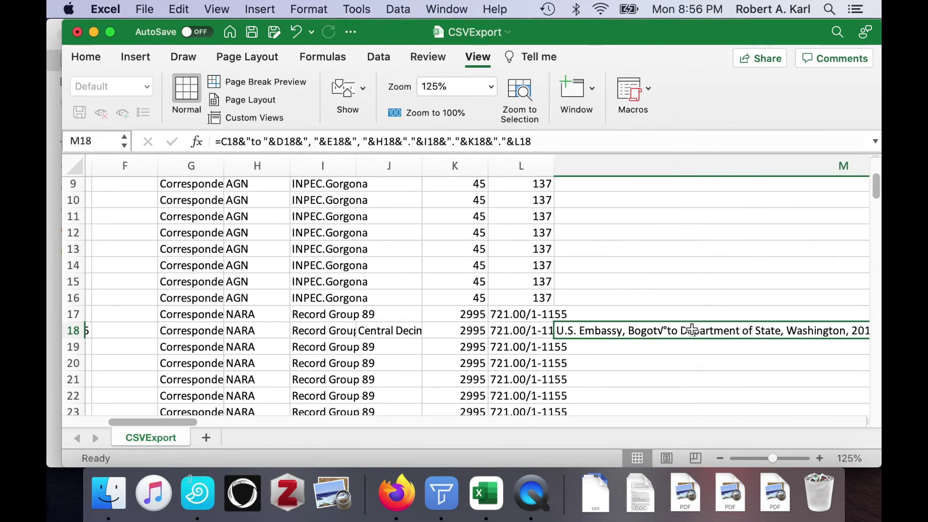
scroll(692, 329, right, 3)
scroll(693, 329, right, 2)
scroll(693, 329, down, 1)
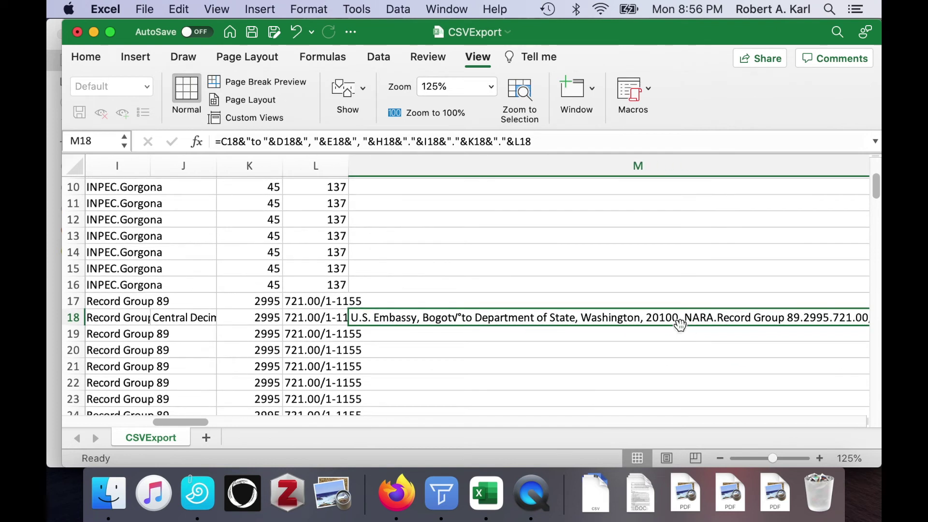
click(656, 316)
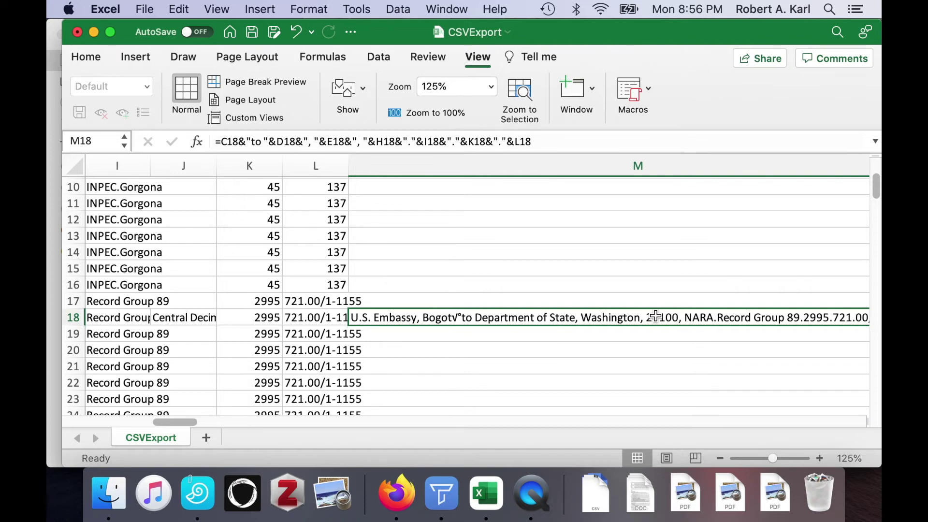
scroll(655, 315, up, 5)
scroll(656, 315, left, 5)
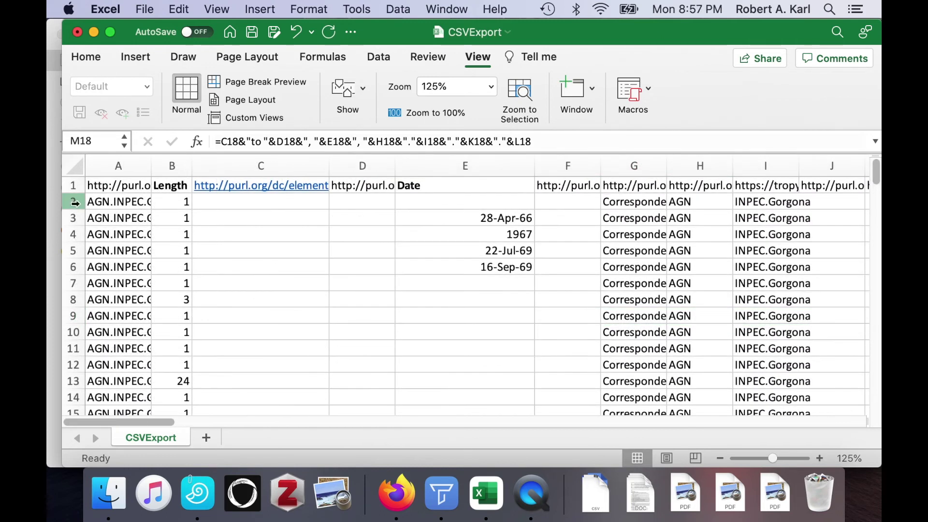
- Fill row 2 with the orange theme colour and row 3 with standard yellow
click(75, 203)
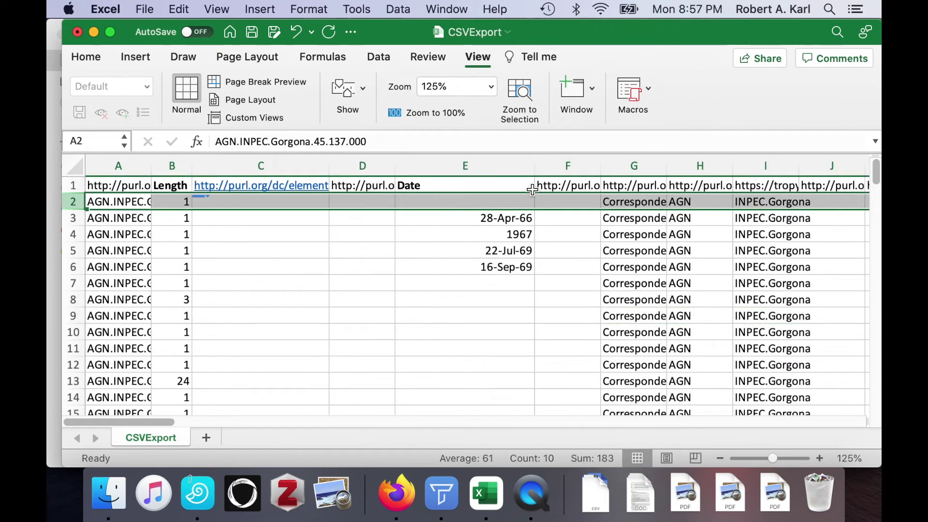
click(85, 60)
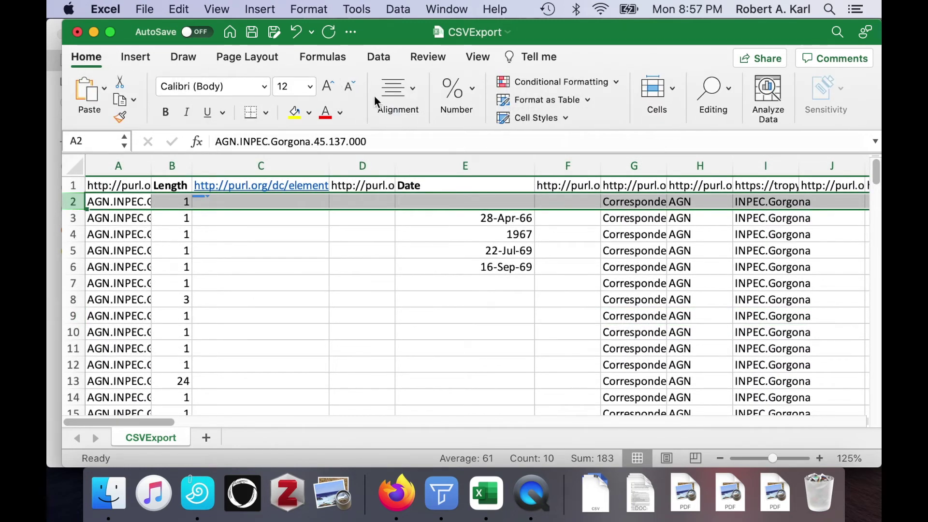
click(309, 112)
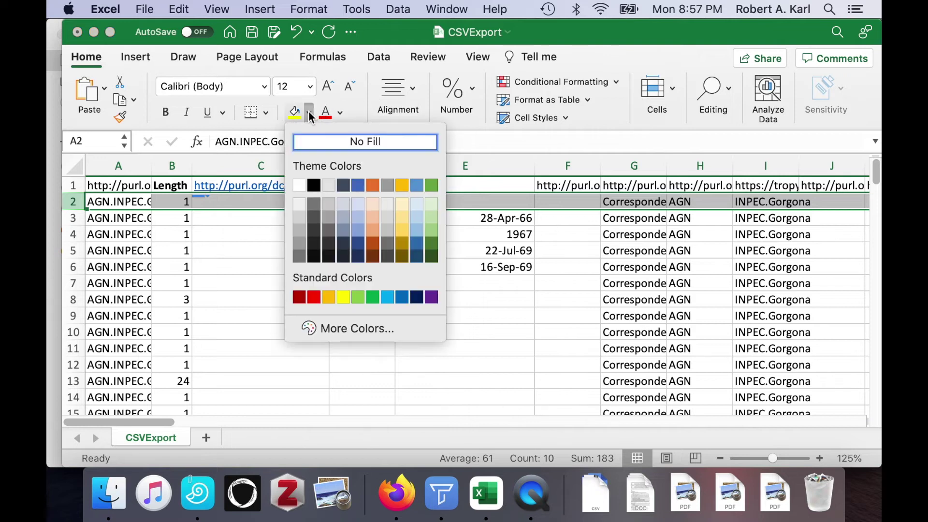
click(372, 184)
click(73, 218)
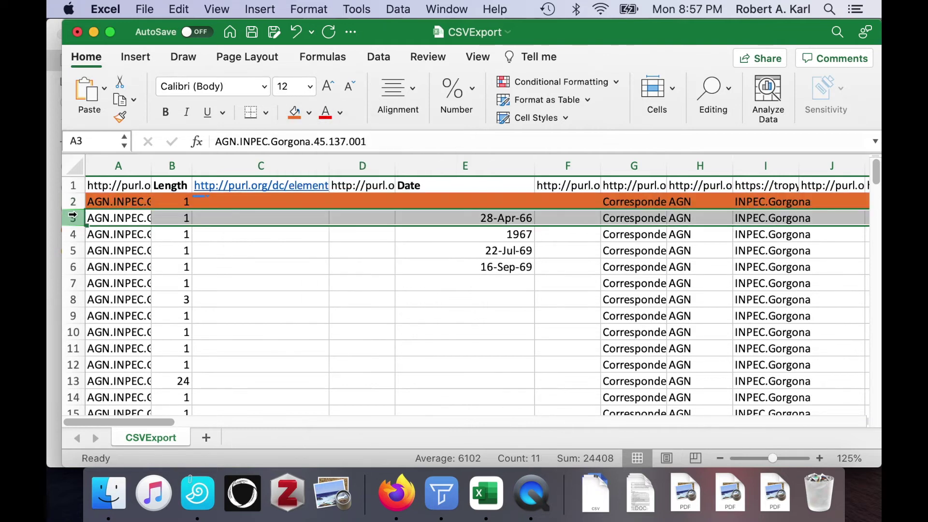
click(308, 112)
click(342, 296)
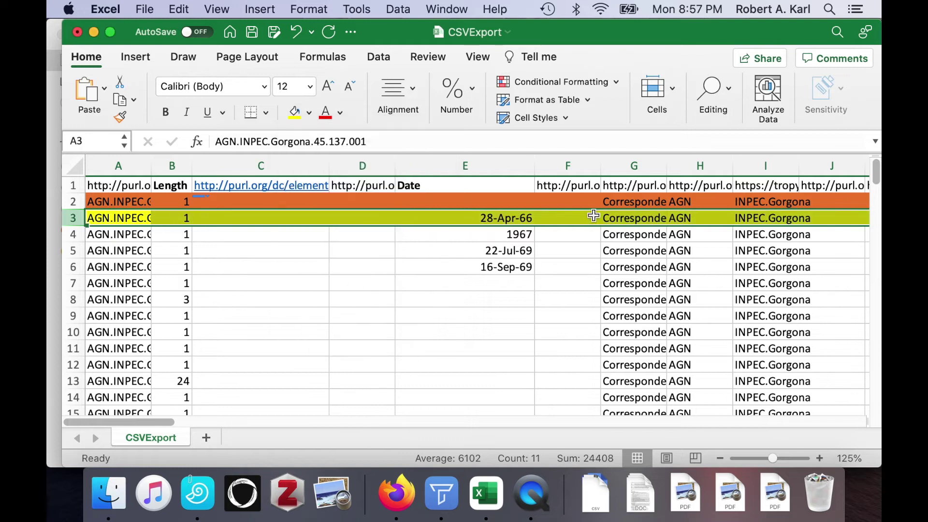
- Insert a new column M before the Citation column and head it "Date Read" in bold
scroll(725, 224, right, 10)
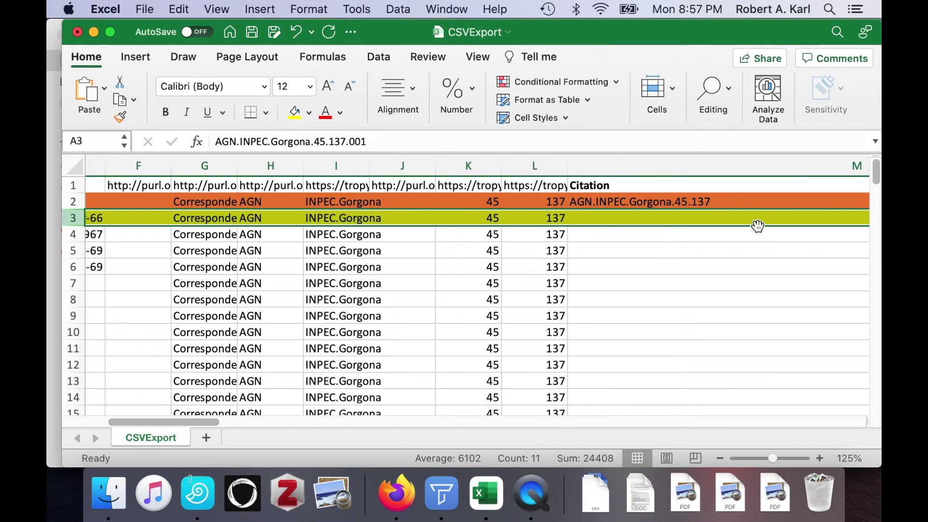
click(597, 165)
right_click(598, 167)
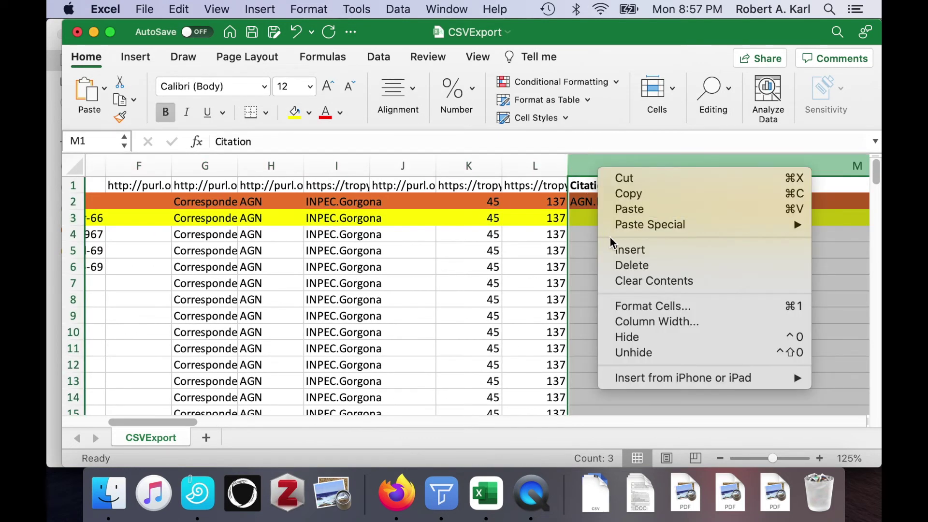
click(628, 249)
scroll(570, 217, right, 5)
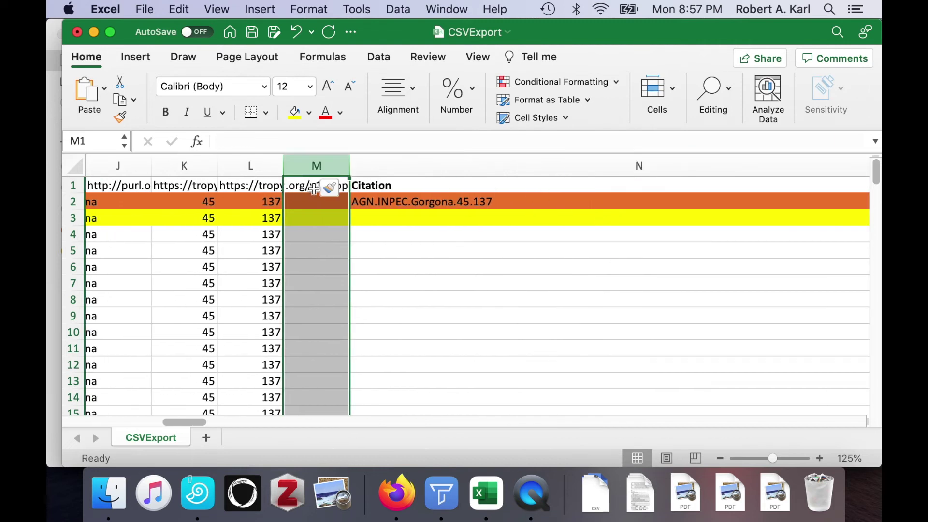
click(314, 189)
text(Date Rea)
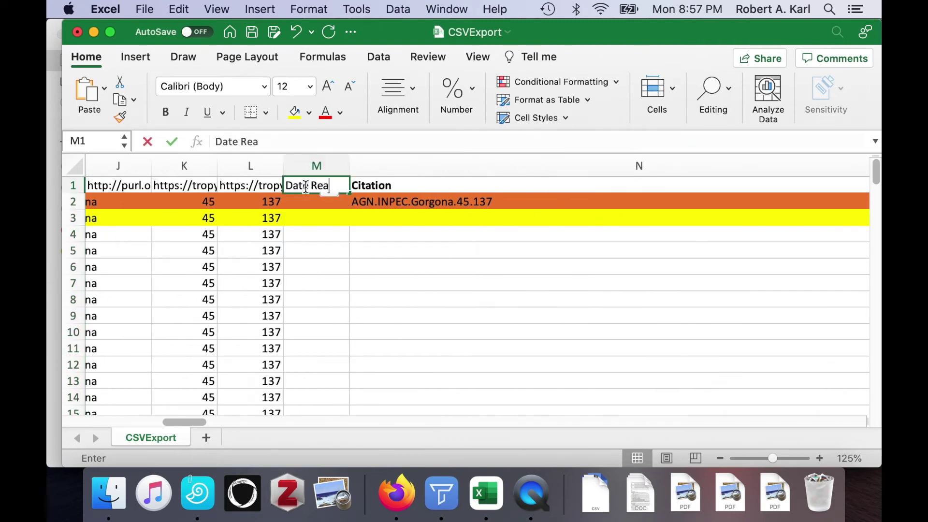
text(d)
key(Return)
scroll(308, 186, right, 1)
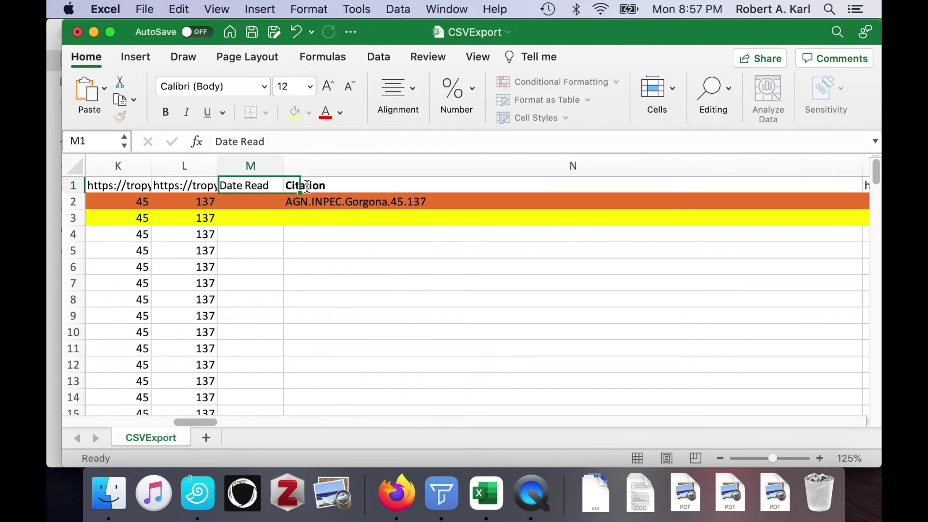
key(super+b)
- Enter 20220719 as the Date Read for both the orange row 2 and the yellow row 3
click(261, 202)
text(202207)
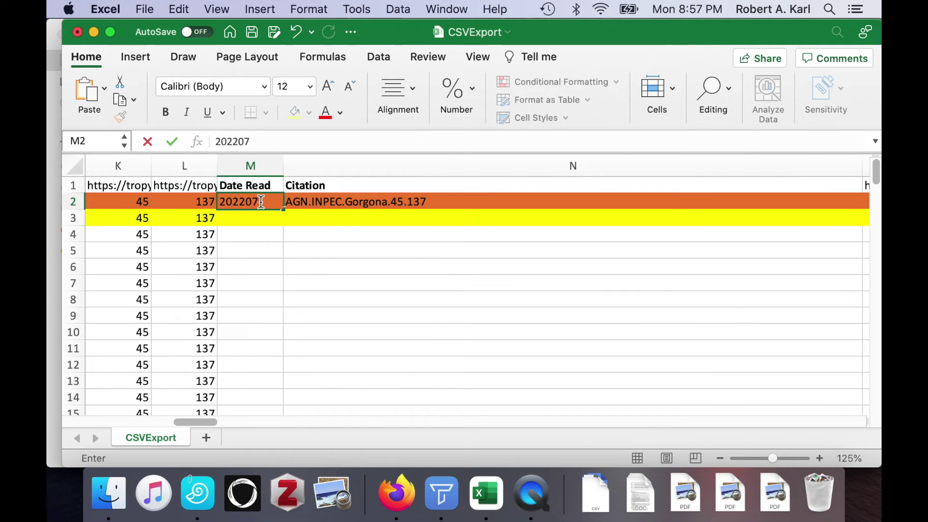
text(19)
key(Return)
text(202207)
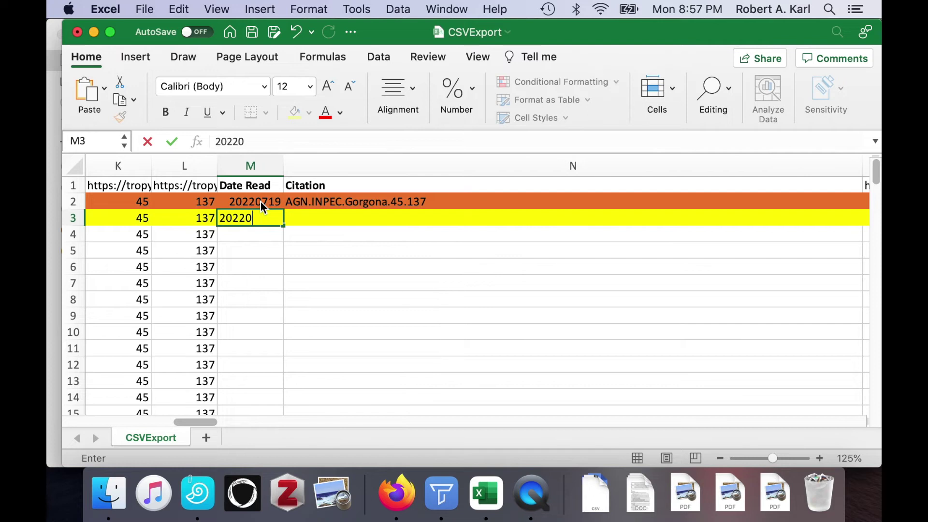
text(19)
key(Tab)
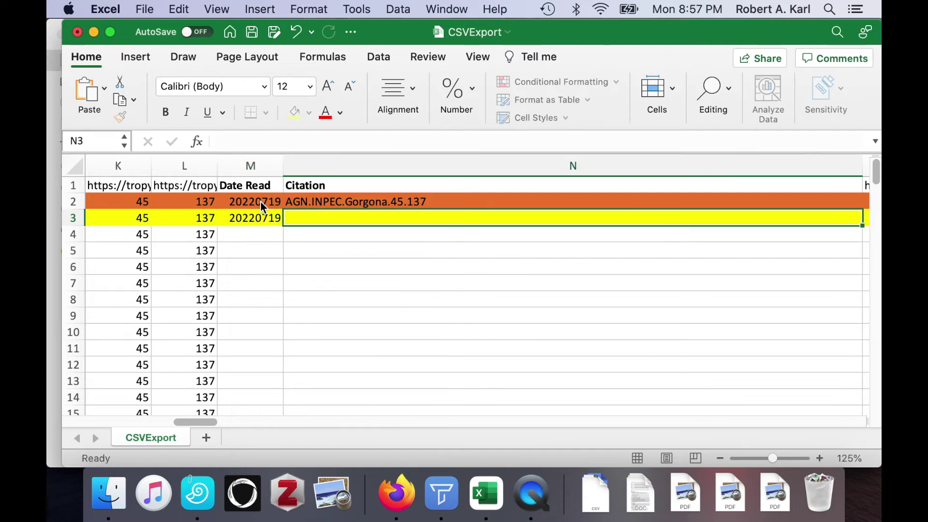
- Insert a new column N before the Citation column and head it "Chapter Cited"
click(313, 169)
right_click(314, 168)
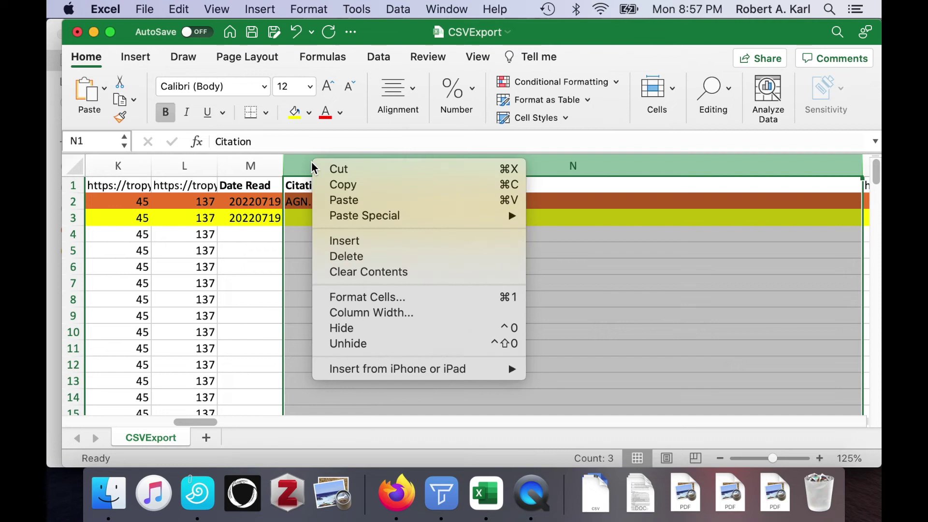
click(326, 242)
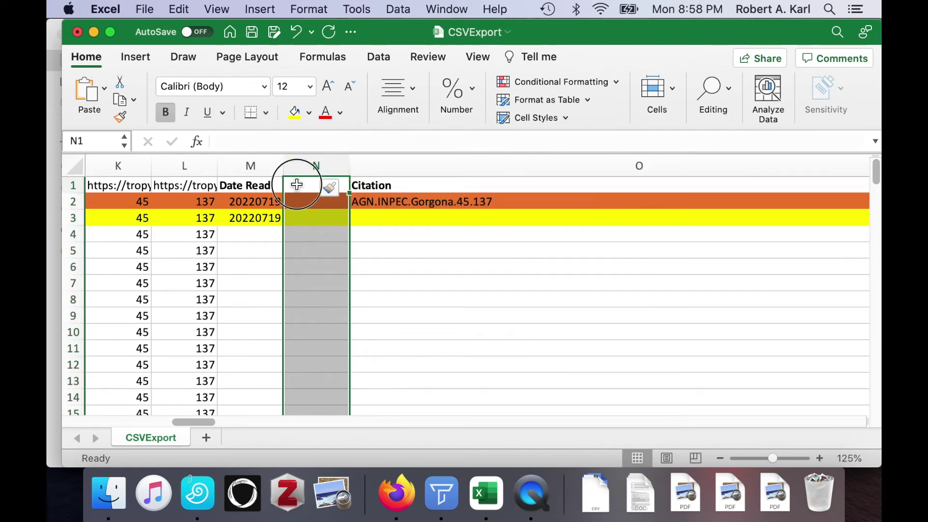
click(297, 185)
text(Chapter Cited)
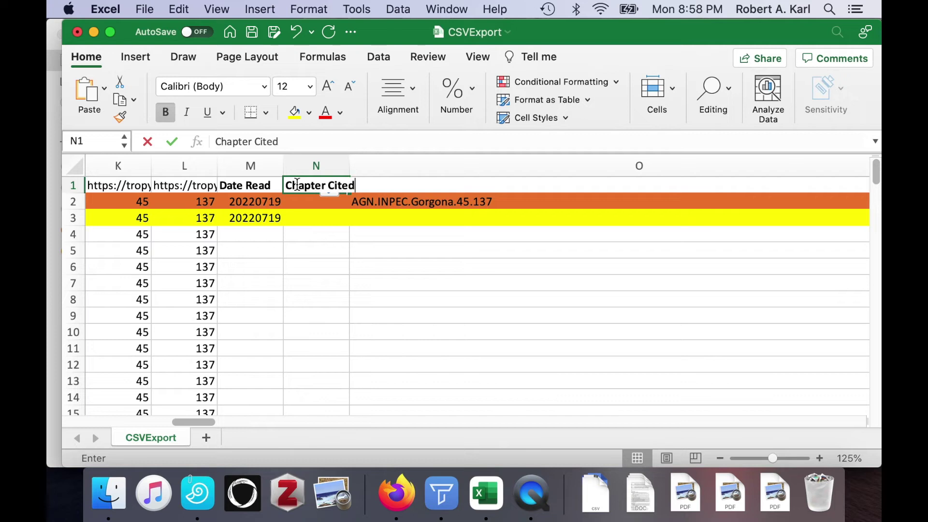
key(Return)
- Enter "Diss1" in N3 and "Book4" in N4 as sample Chapter Cited values
key(Return)
text(Diss1)
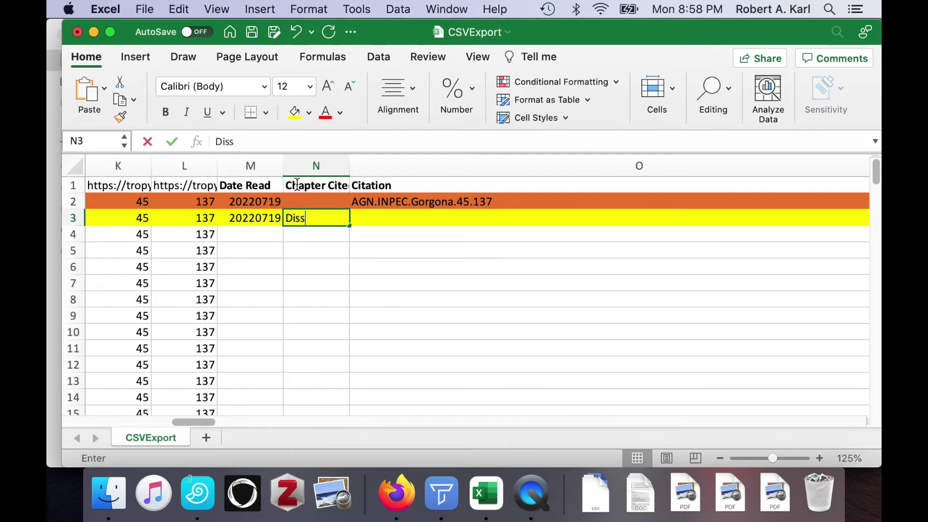
key(Return)
text(Book4)
key(Return)
- Insert a new column P directly after the Citation column and head it "Shortened Citation"
scroll(479, 290, right, 4)
click(643, 166)
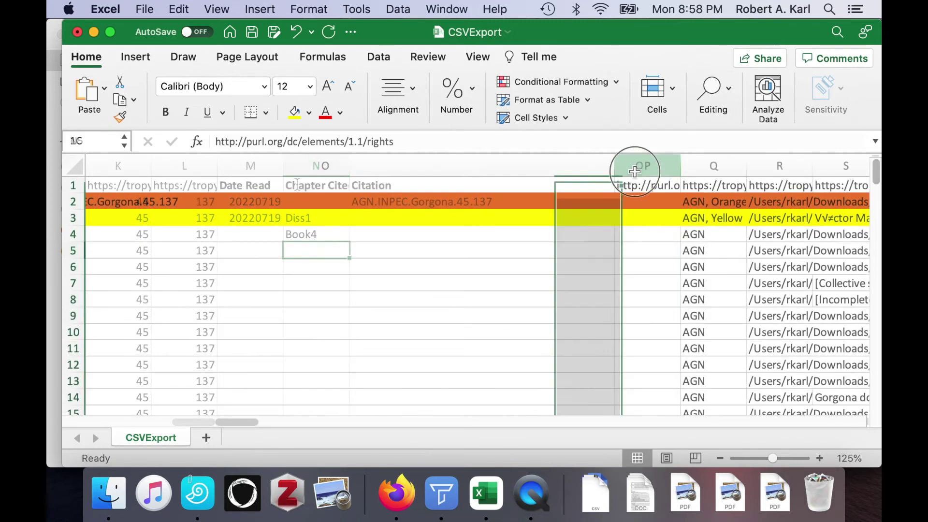
right_click(634, 169)
click(641, 252)
click(631, 188)
text(Sho)
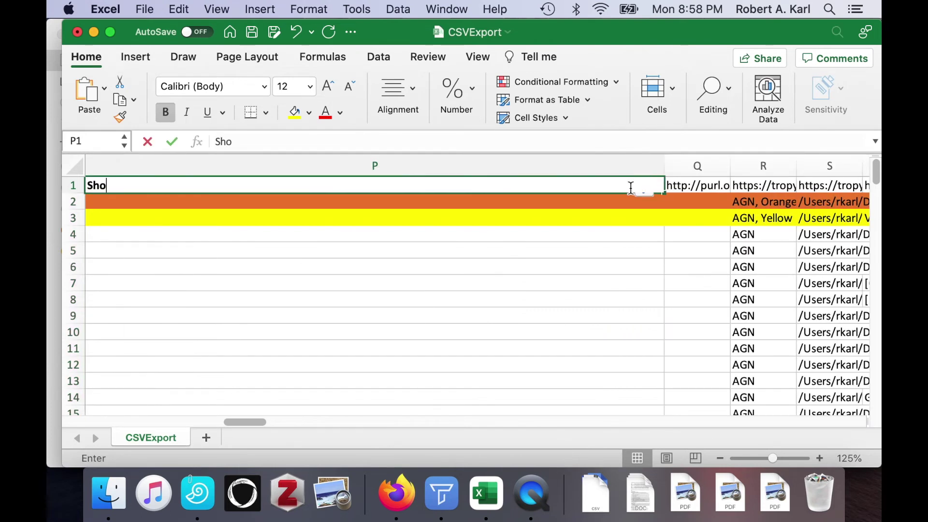
text(rtened Citation)
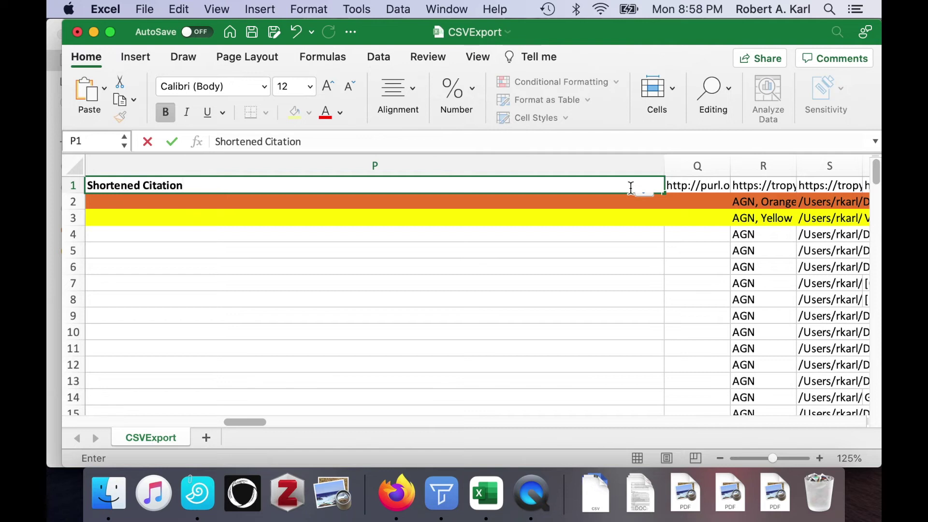
key(Return)
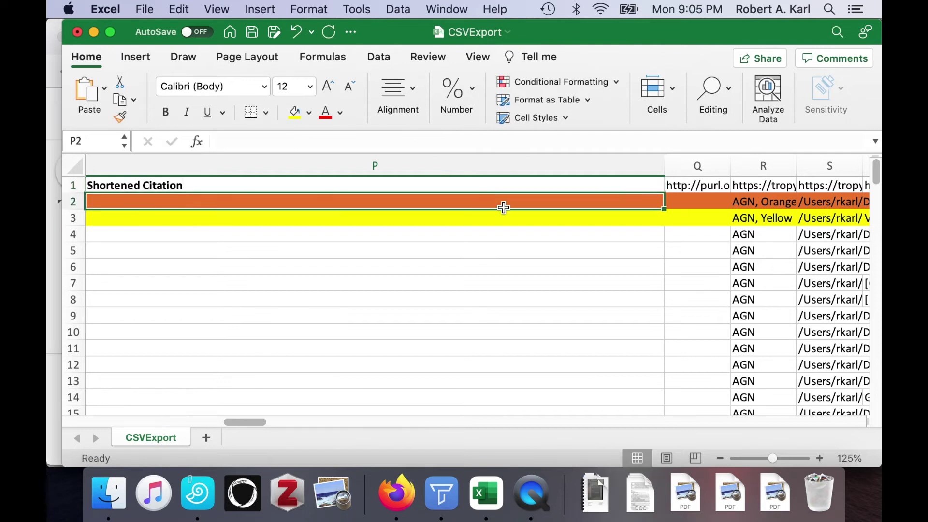
- Widen column A to fit the full titles, and copy header row 1 into the first row of a new sheet
scroll(504, 207, left, 15)
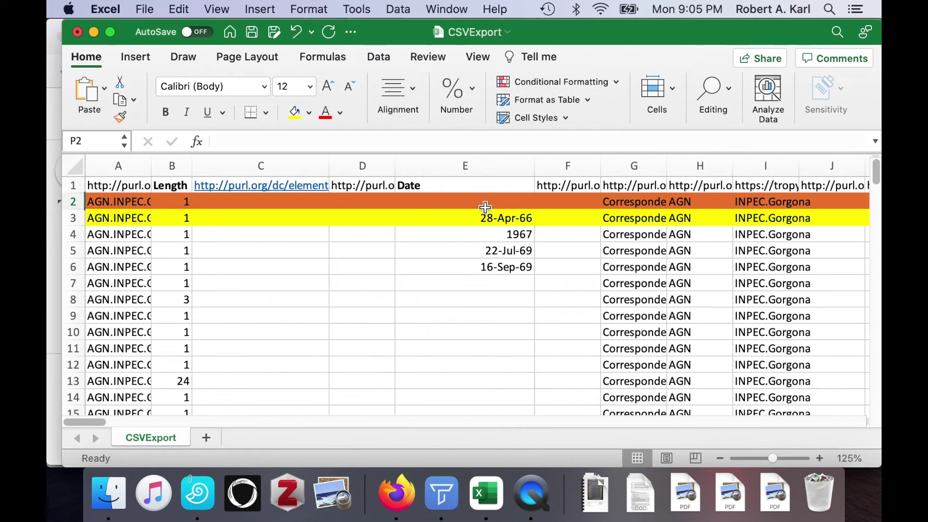
drag(151, 165, 359, 186)
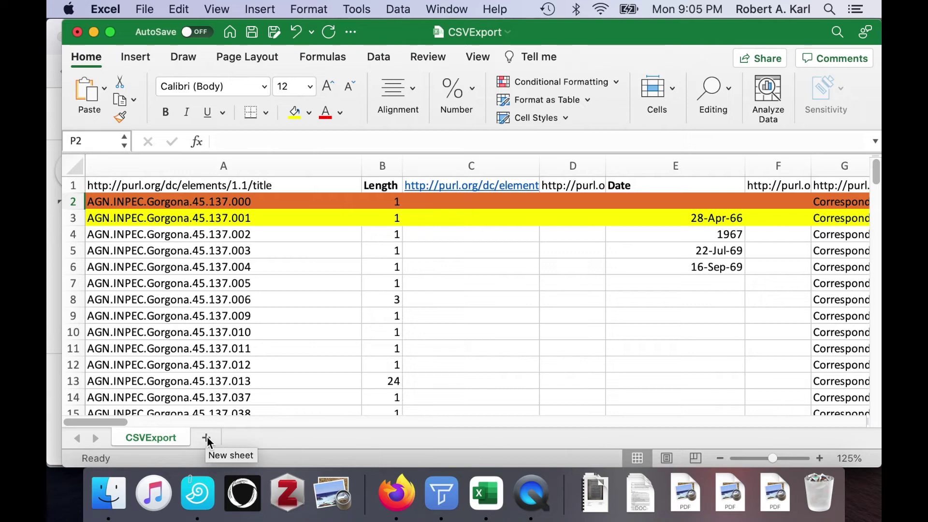
click(71, 185)
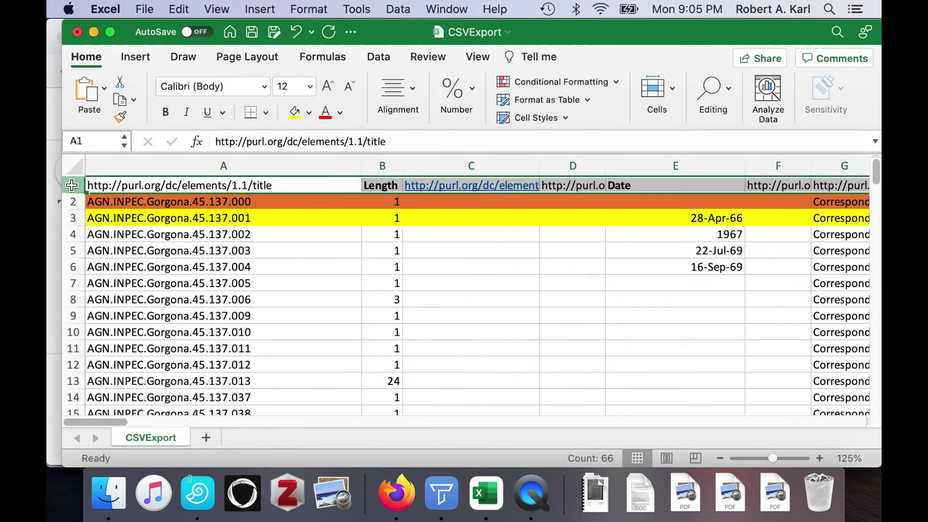
key(super+c)
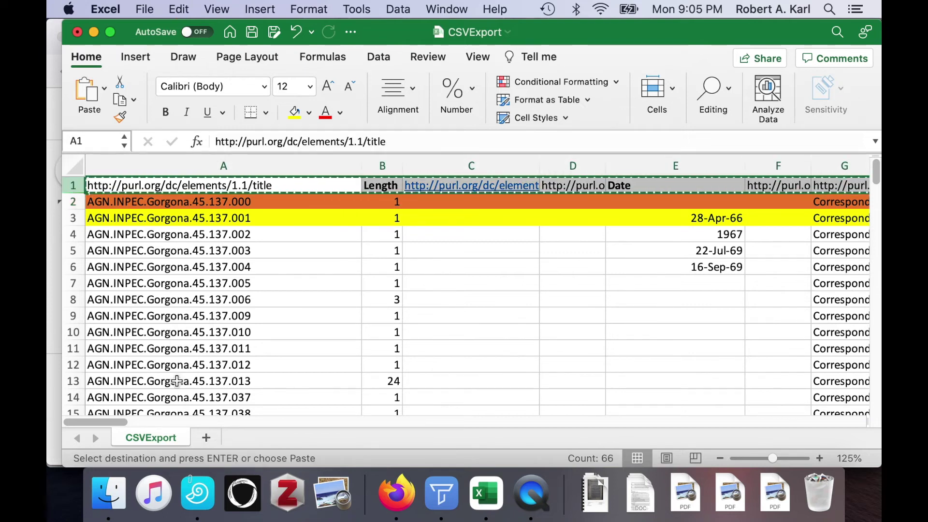
click(206, 437)
key(super+v)
click(197, 244)
click(118, 191)
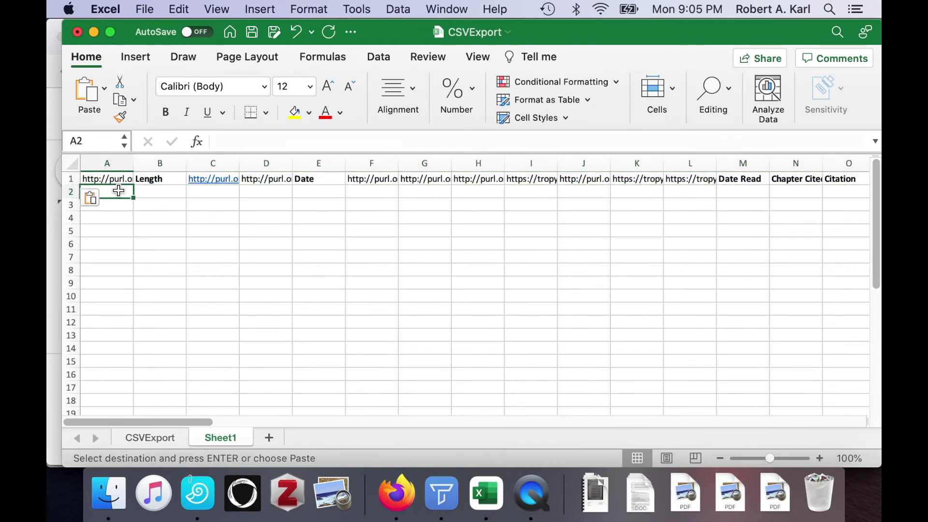
- Switch to Finder and copy all the JPG files in the folder "Carpeta 137 (incomplete)"
key(super+Tab)
key(super+Tab)
key(super+Tab)
key(super+Tab)
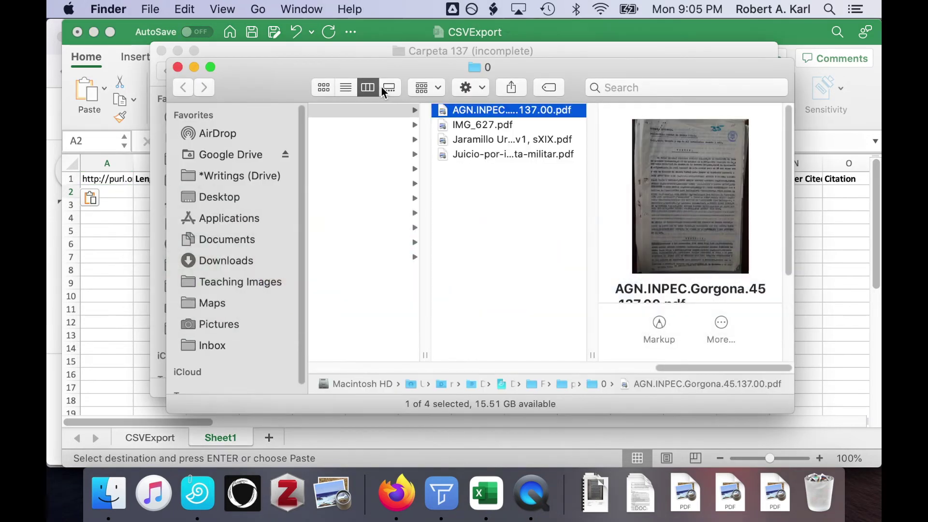
click(335, 46)
key(super+a)
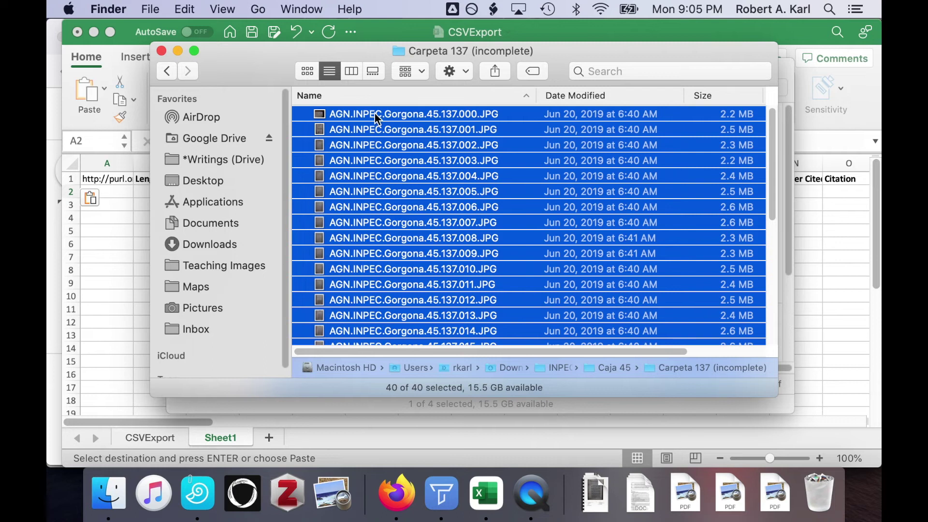
click(158, 7)
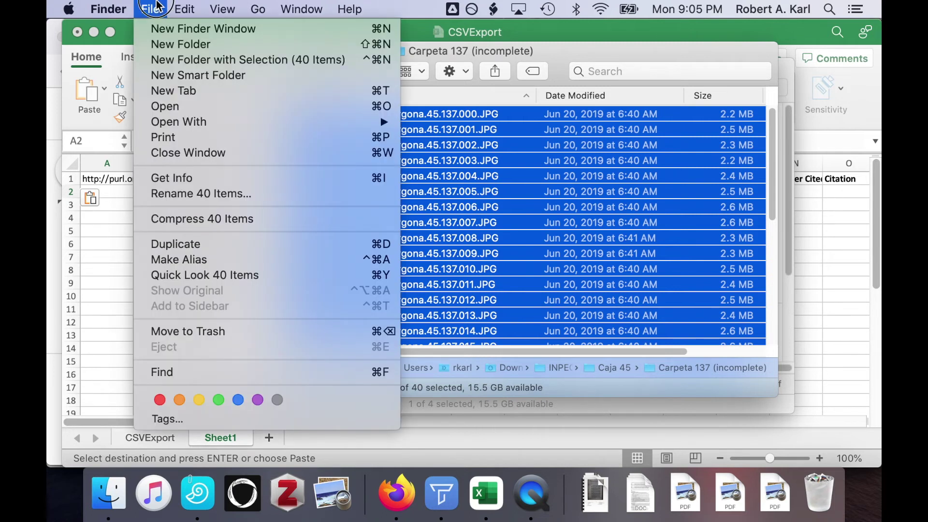
mouse_move(181, 9)
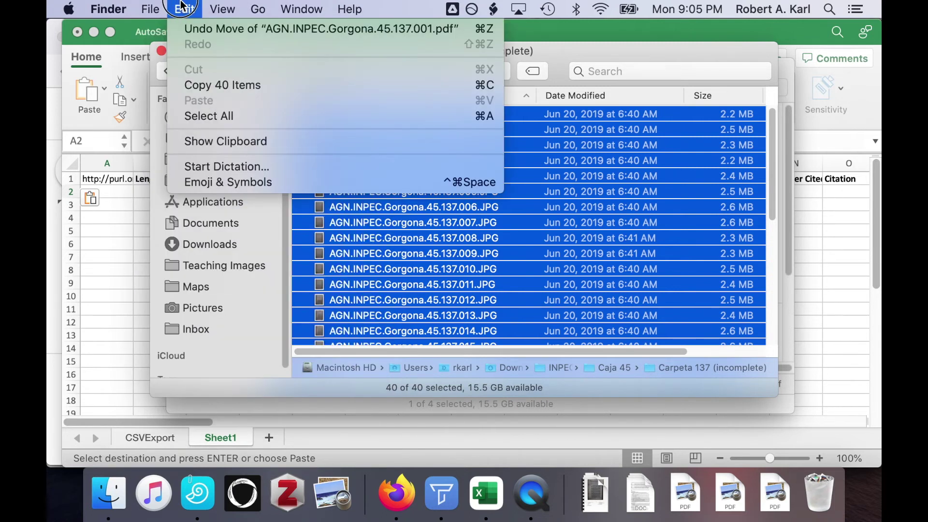
click(200, 86)
- Switch back to Excel, paste the copied file names into Sheet1 from A2 down, and fit column A's width to them
click(125, 213)
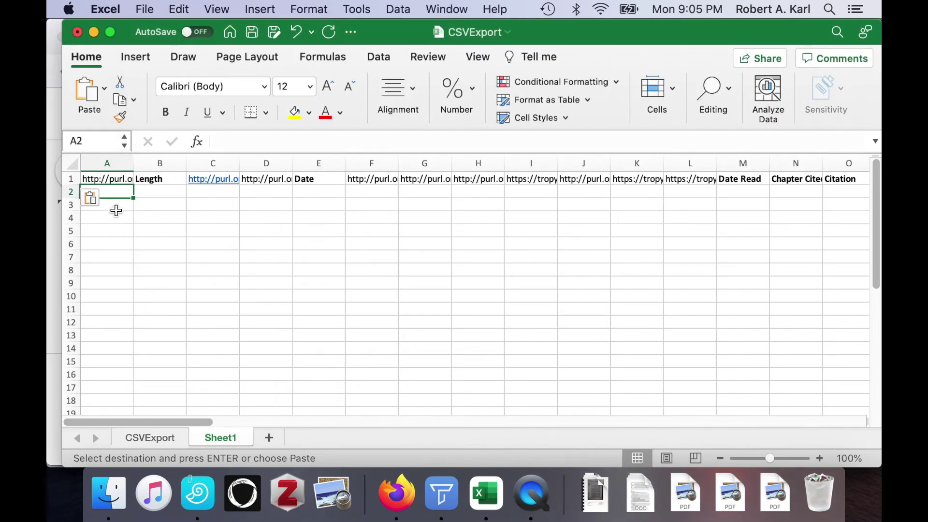
click(179, 8)
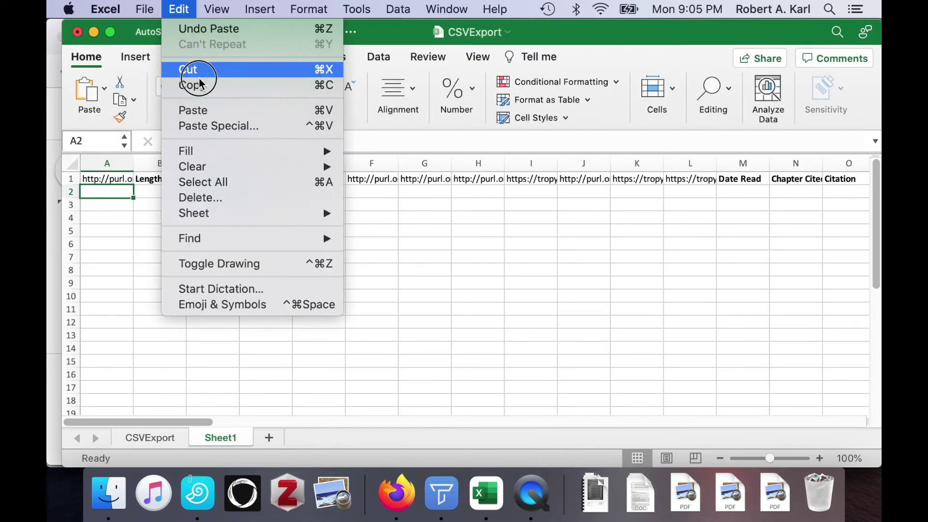
click(206, 120)
drag(133, 162, 132, 162)
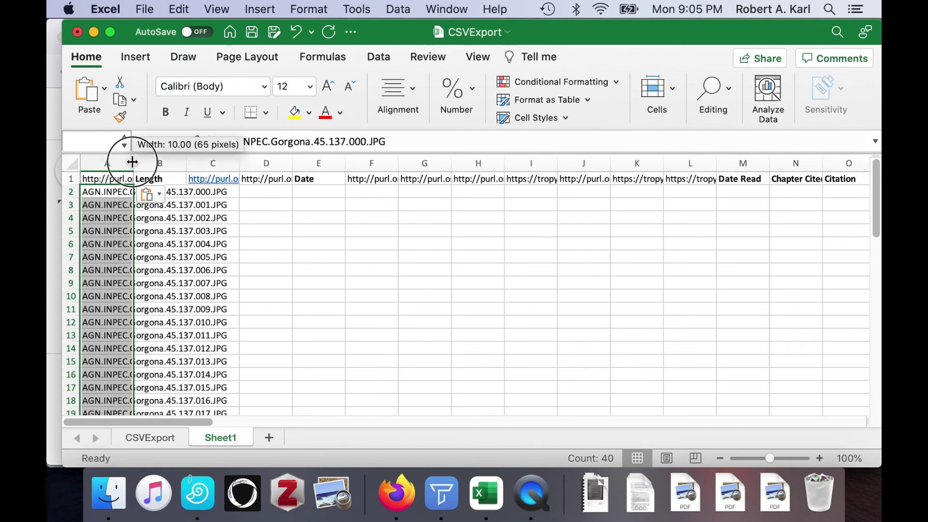
double_click(133, 162)
click(227, 276)
scroll(415, 198, right, 6)
scroll(416, 198, left, 6)
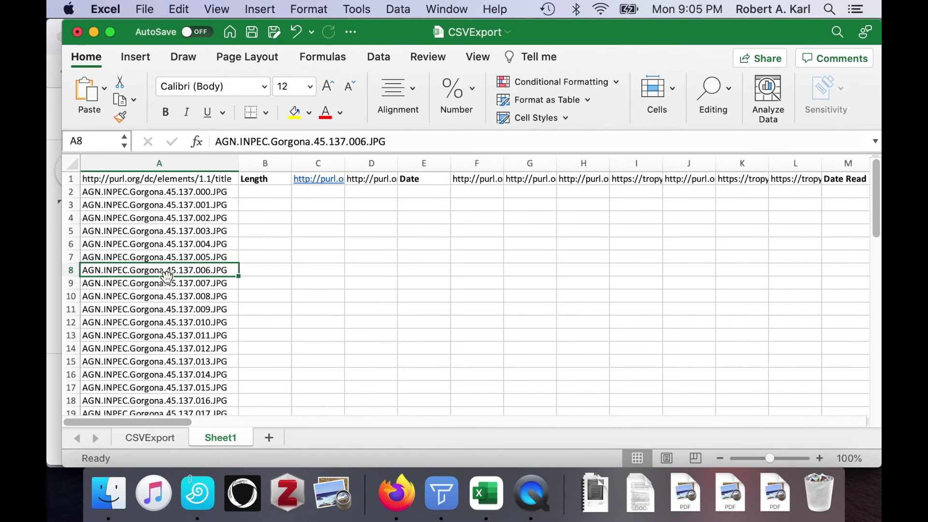
- Delete rows 16 to 38 of Sheet1, which hold the file names numbered 137.014 to 137.036
scroll(167, 277, down, 3)
click(70, 290)
drag(70, 290, 68, 362)
right_click(67, 362)
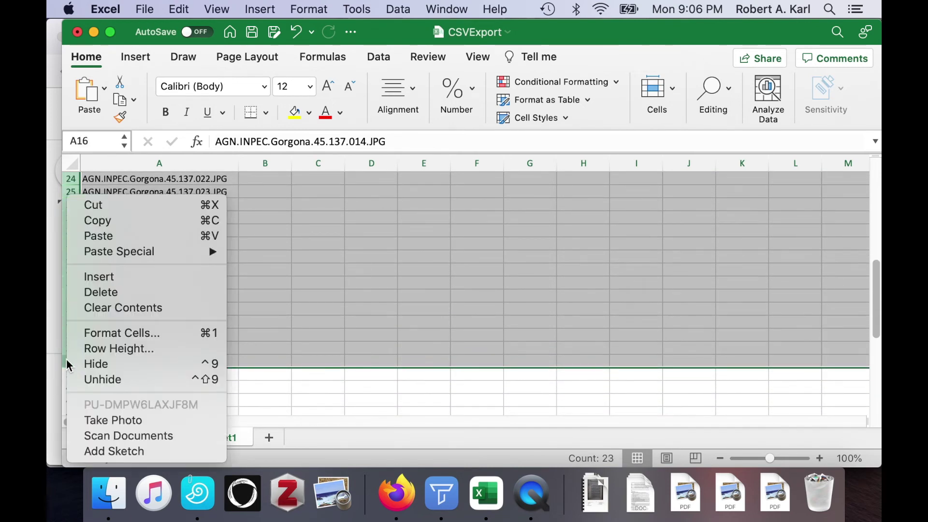
click(78, 292)
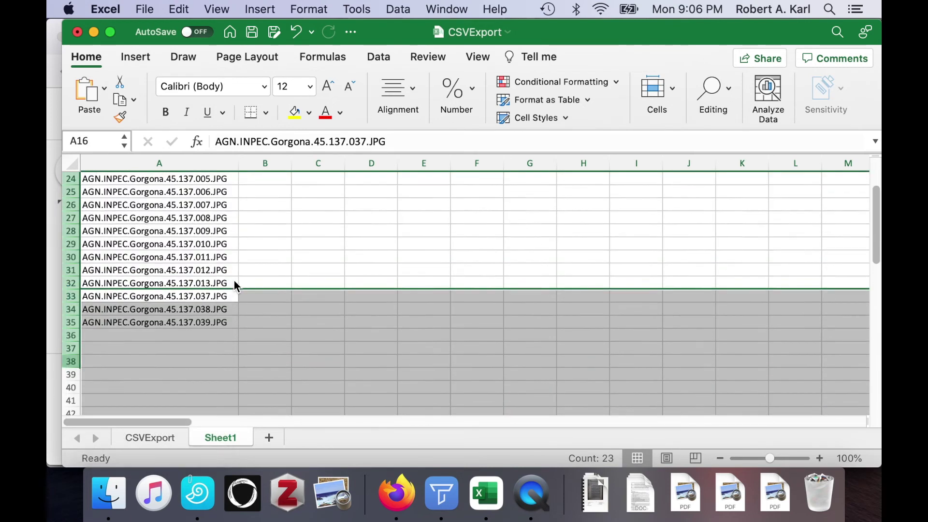
scroll(242, 300, up, 6)
click(250, 310)
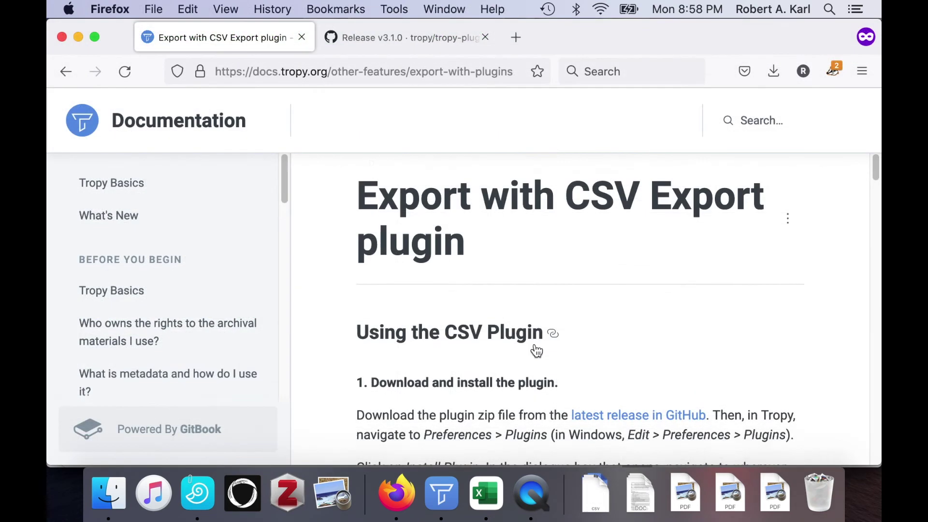
- In Firefox, go from the CSV Export plugin documentation to the Archive plugin page and highlight its introductory paragraph to read it
scroll(535, 344, down, 10)
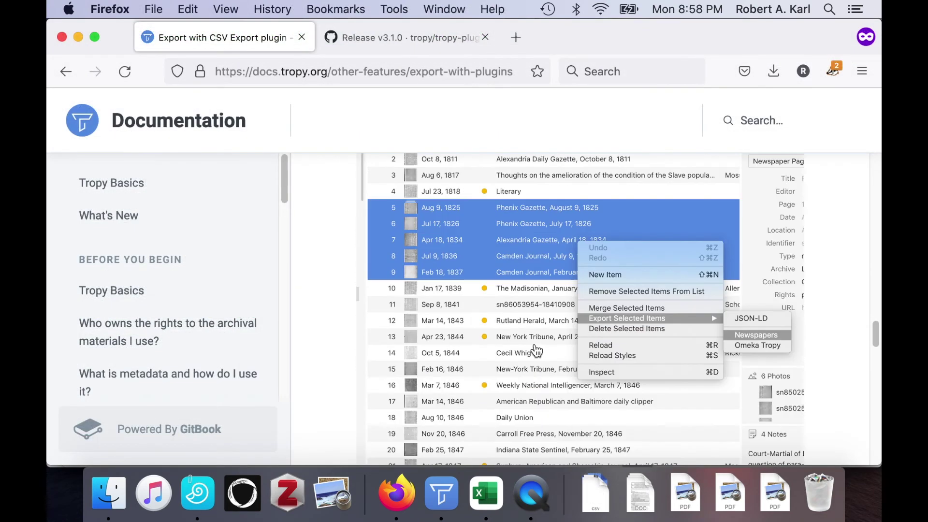
scroll(534, 348, down, 10)
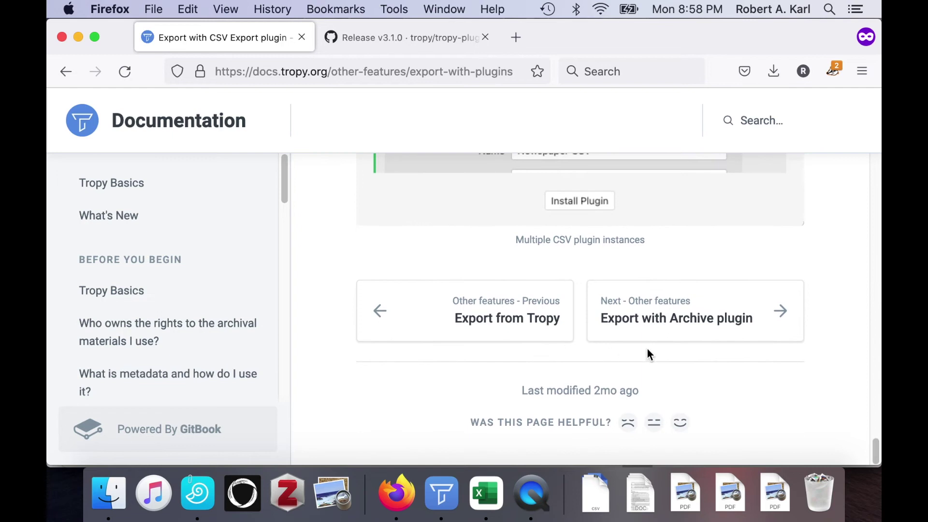
click(646, 320)
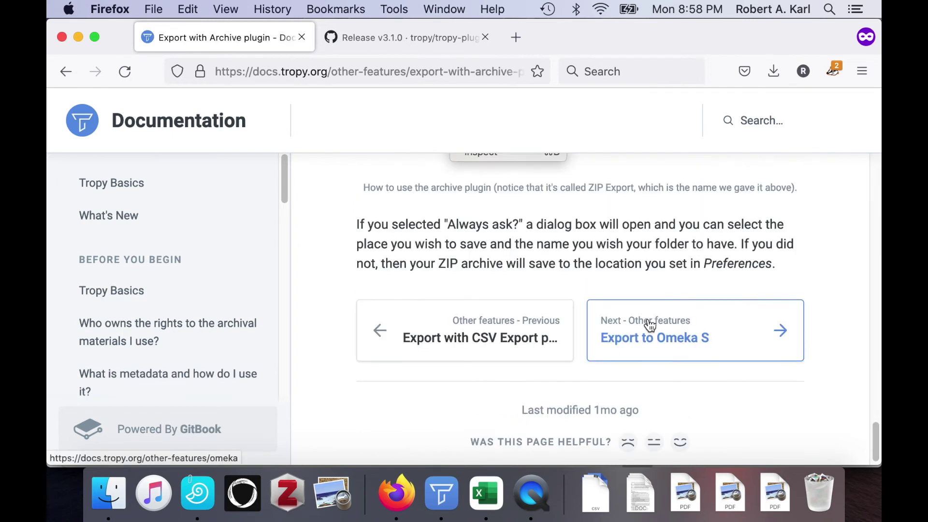
scroll(649, 325, up, 10)
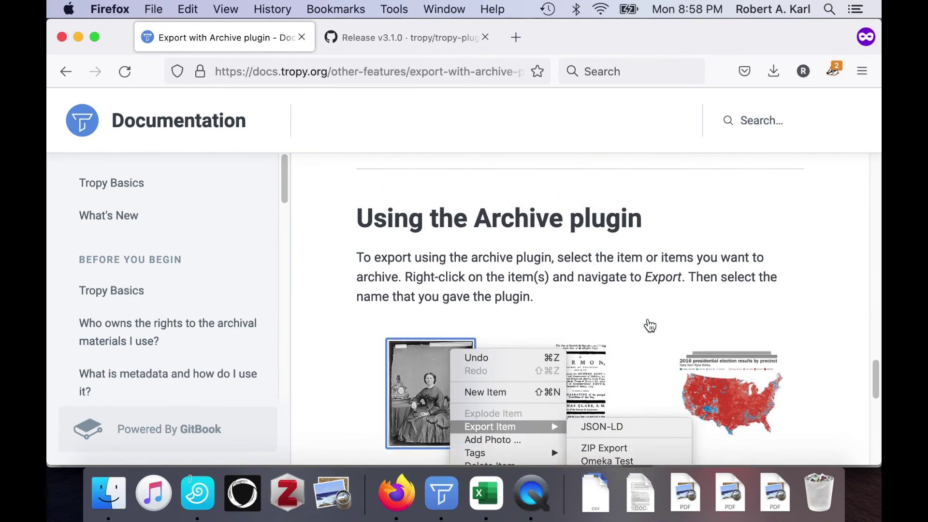
scroll(649, 325, up, 10)
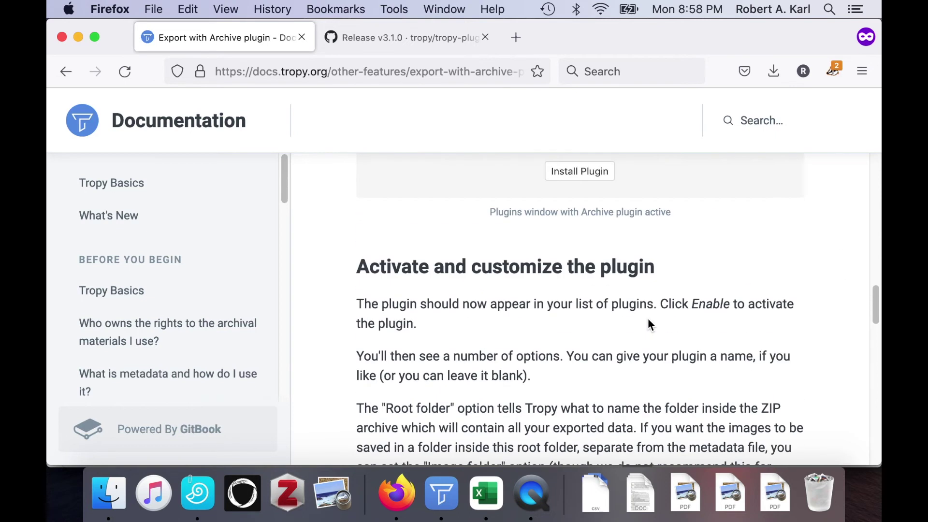
scroll(648, 320, up, 10)
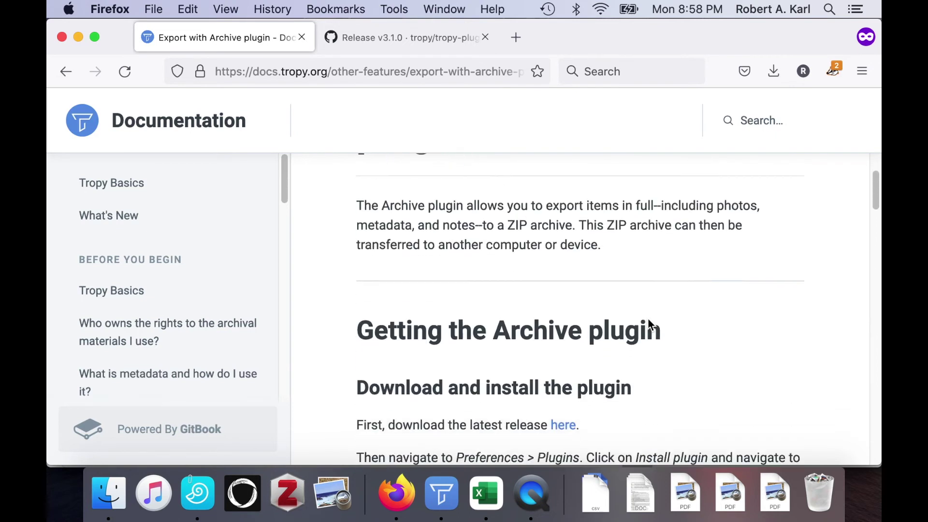
scroll(649, 325, up, 2)
drag(602, 243, 360, 202)
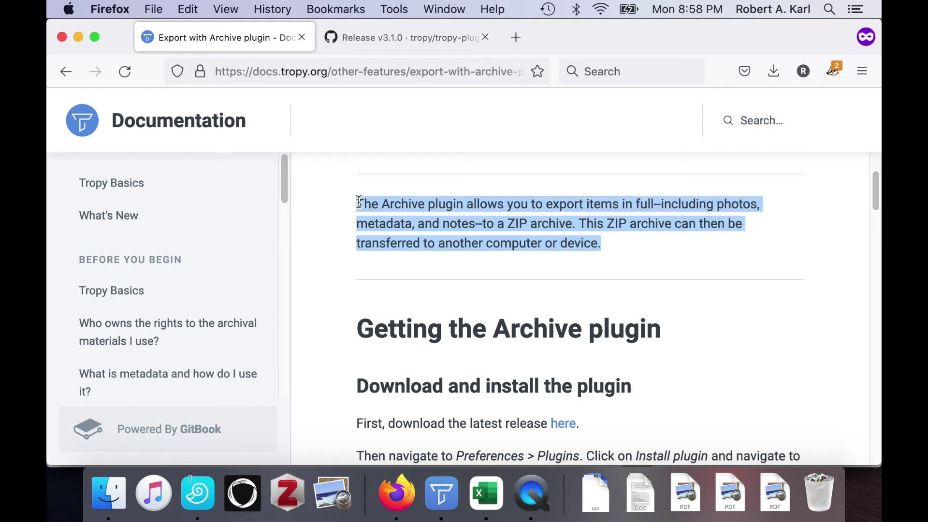
- Switch to Tropy and export the item AGN.INPEC.Gorgona.45.137.013 as a PDF, saving it as Untitled.pdf in Downloads
key(super+Tab)
key(super+Tab)
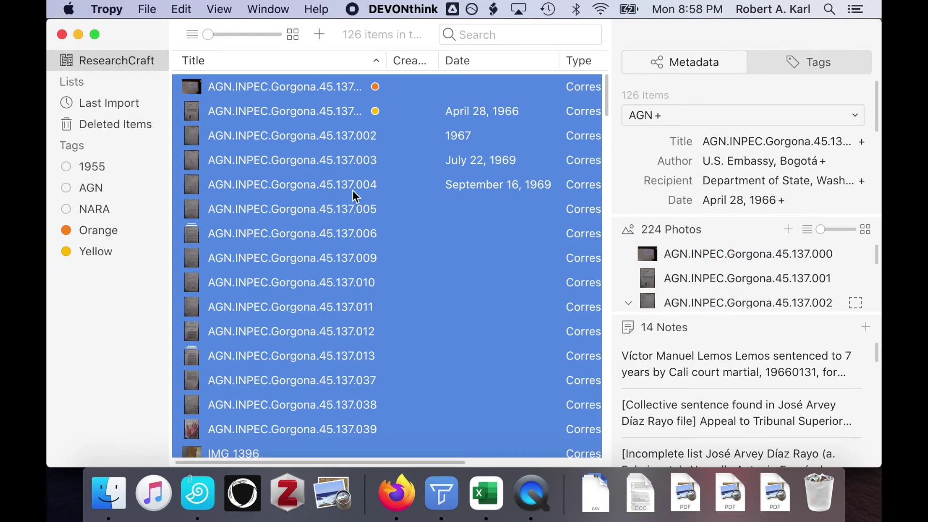
click(337, 358)
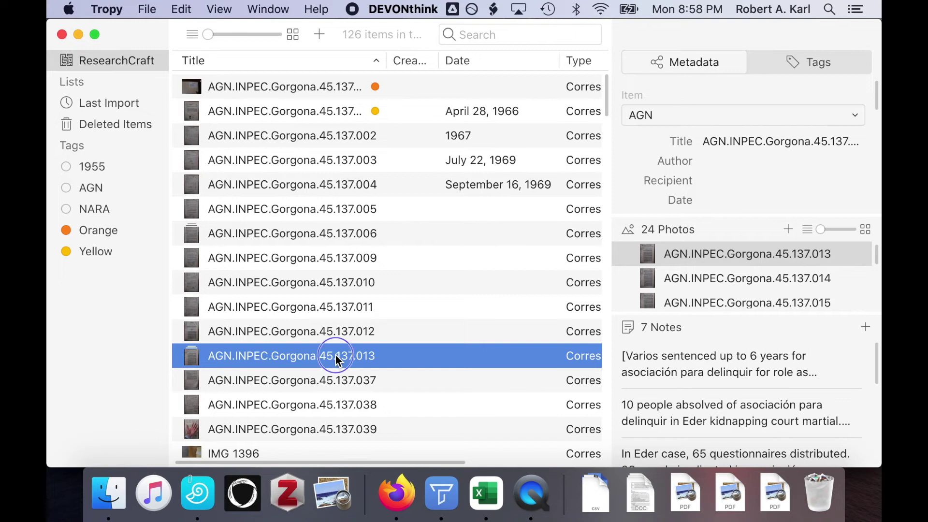
right_click(336, 355)
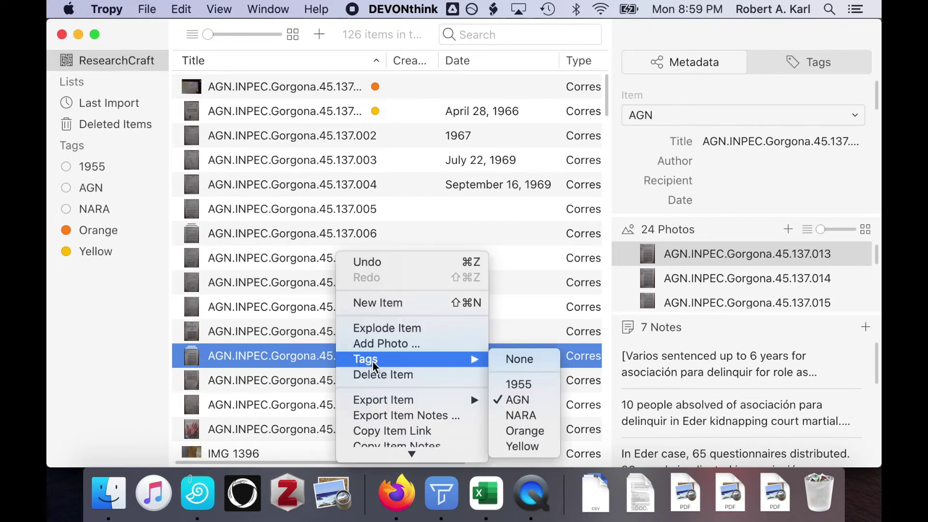
scroll(357, 384, down, 1)
mouse_move(435, 384)
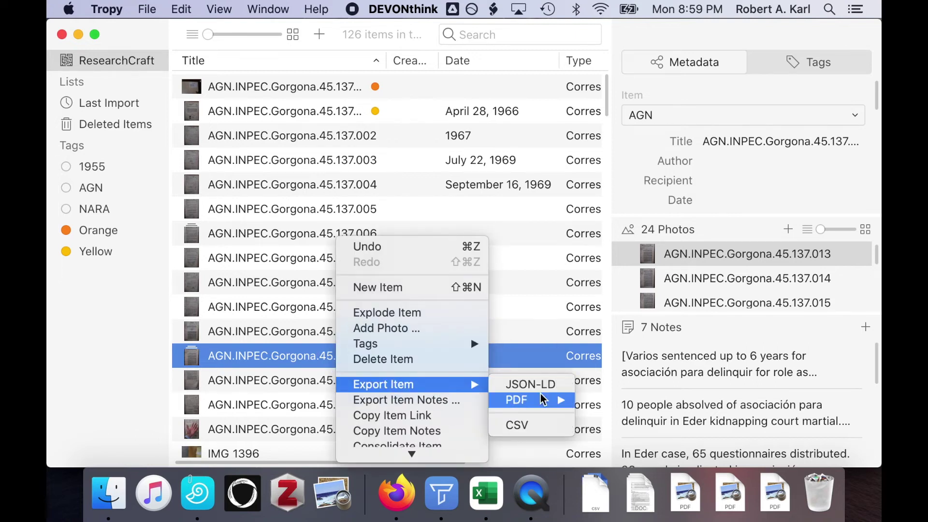
mouse_move(532, 399)
click(603, 405)
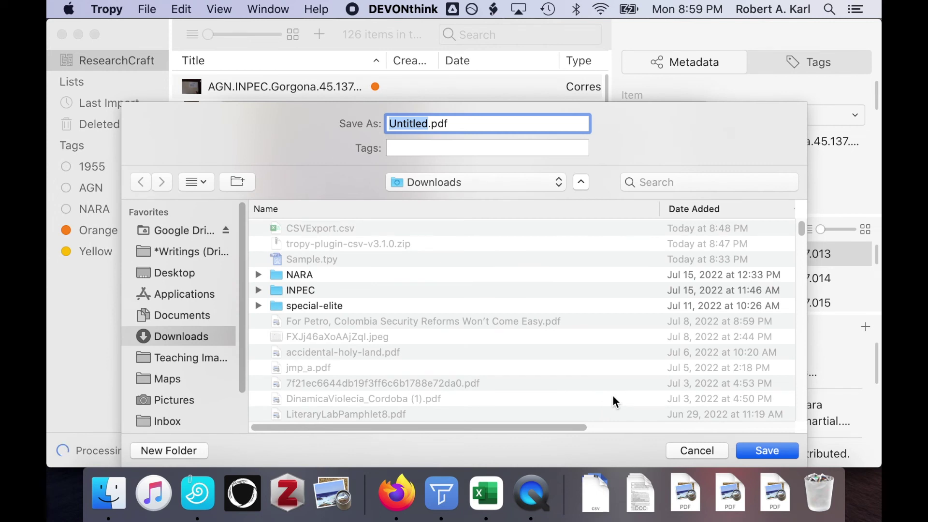
key(Return)
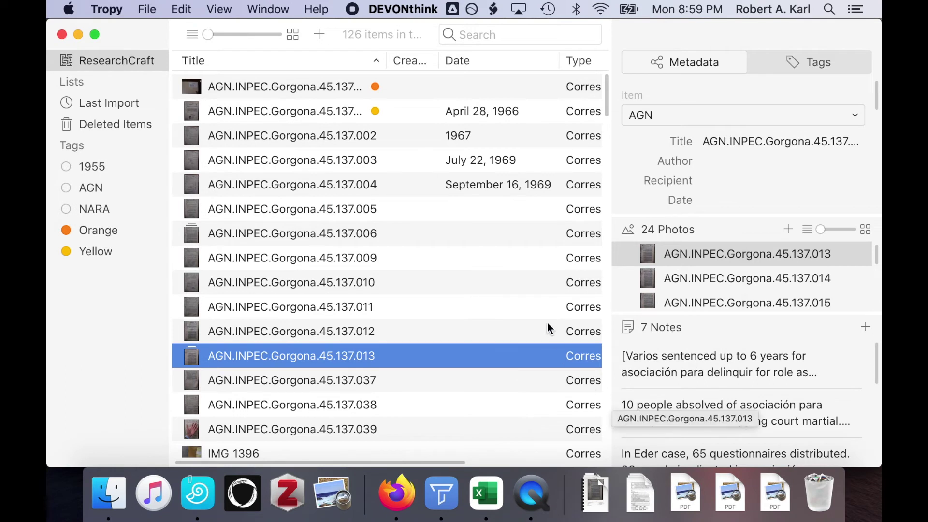
- Switch to Finder, open Untitled.pdf from the Downloads folder in Preview, and magnify its first page
key(super+Tab)
key(super+Tab)
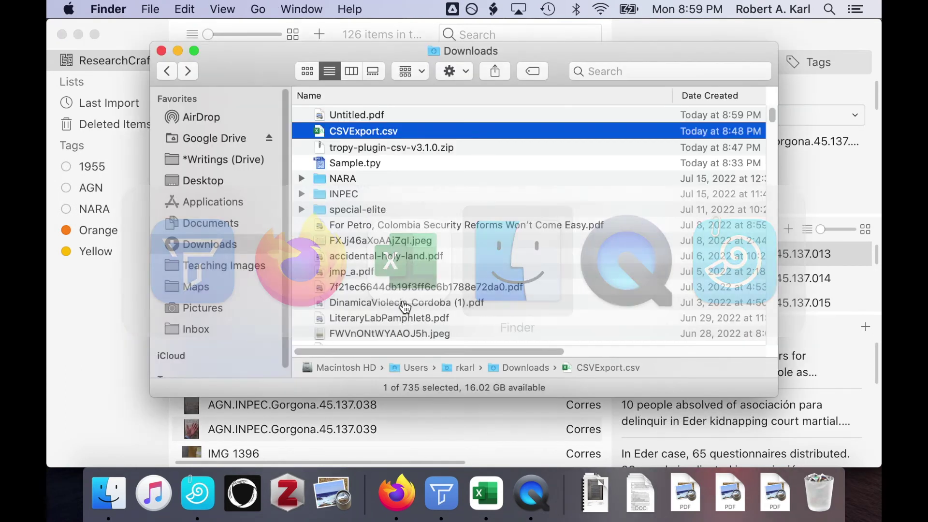
double_click(382, 117)
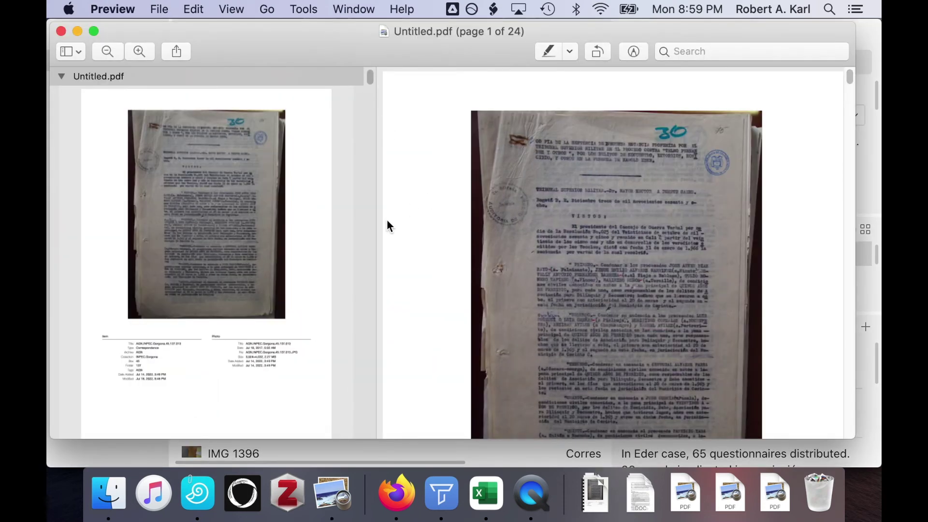
key(super+equal)
key(super+equal)
key(super+equal)
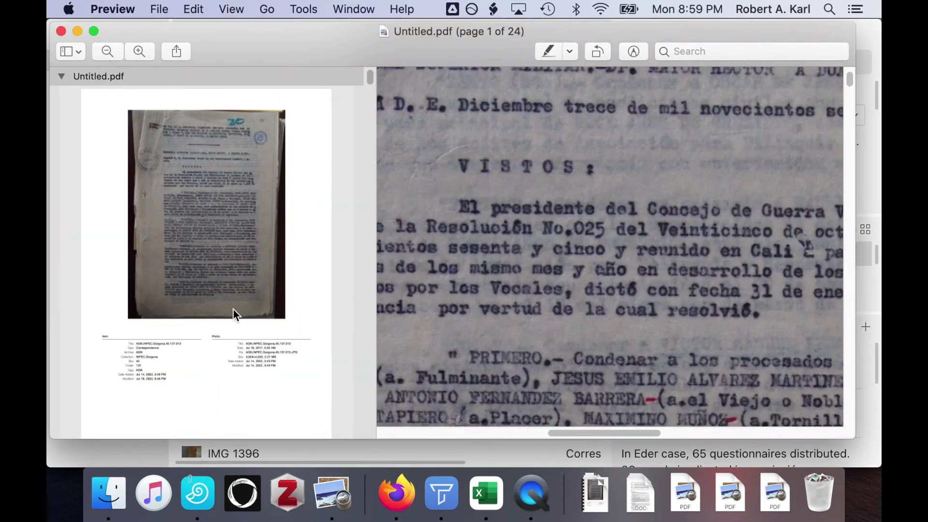
- Examine the item and photo metadata printed beneath the image on page 1 of the PDF
scroll(514, 304, down, 20)
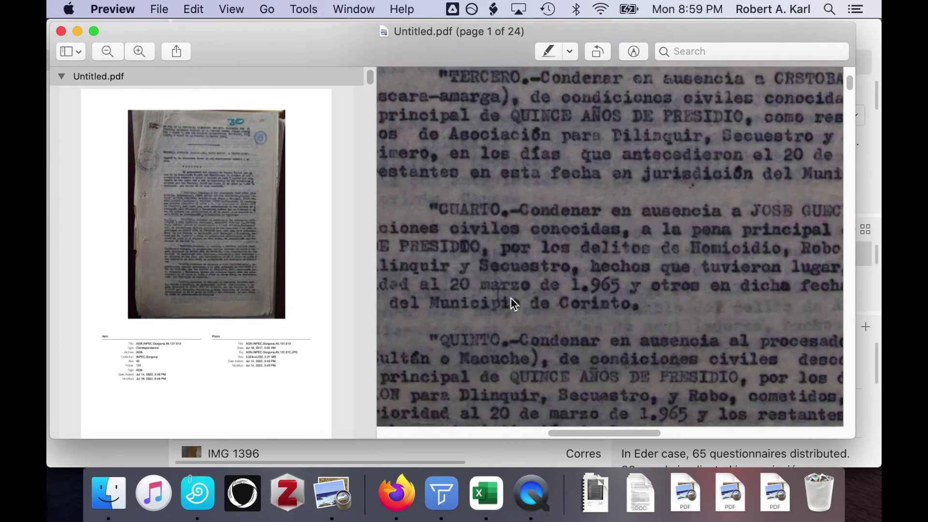
scroll(513, 303, left, 8)
scroll(513, 304, down, 3)
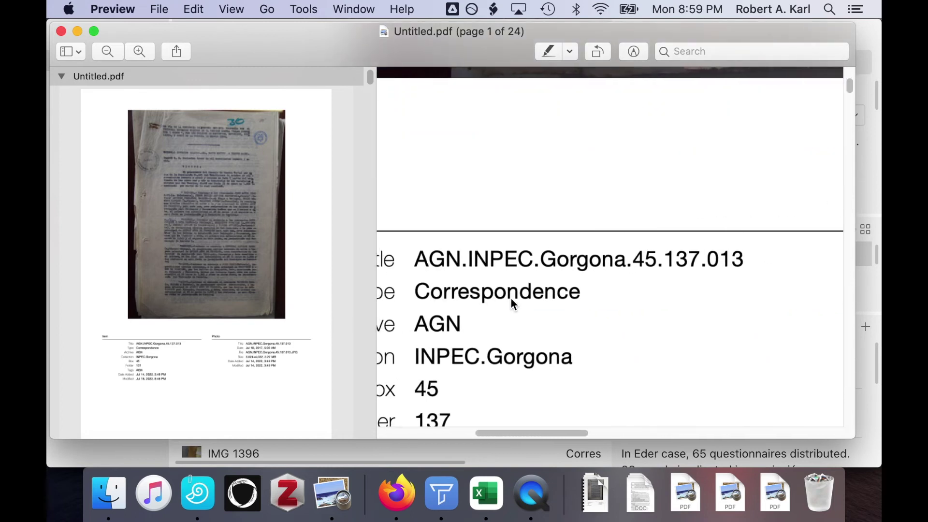
scroll(513, 304, down, 3)
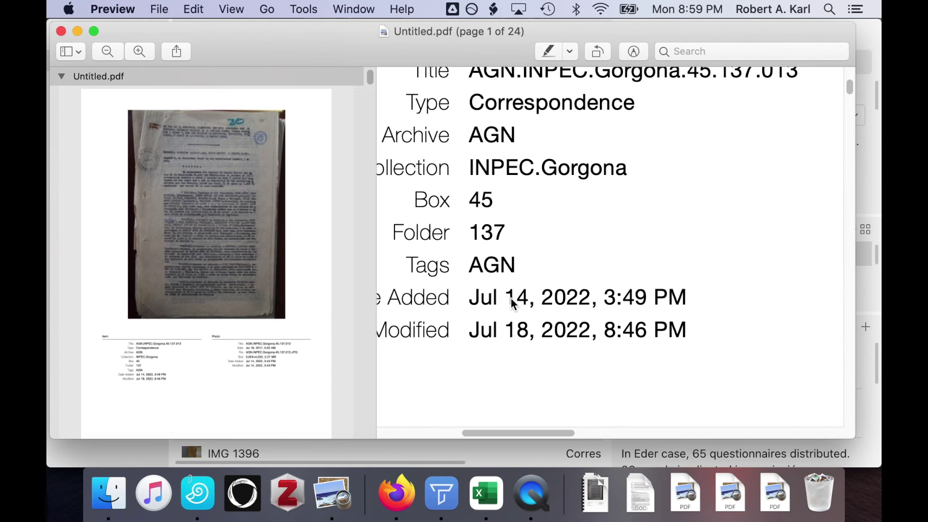
scroll(513, 303, right, 10)
scroll(513, 303, right, 5)
- Continue through the PDF to page 3 at a smaller magnification and highlight the note beneath its photo metadata
scroll(513, 303, down, 15)
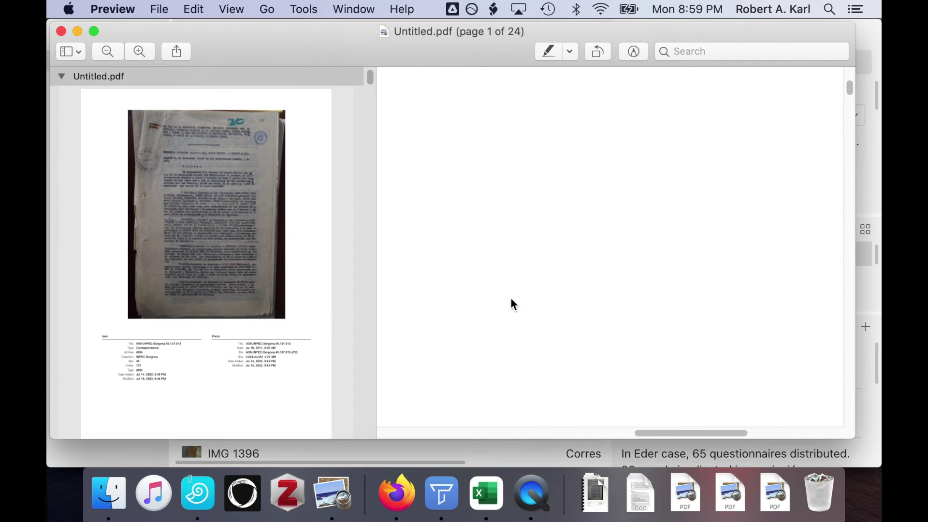
scroll(512, 297, down, 10)
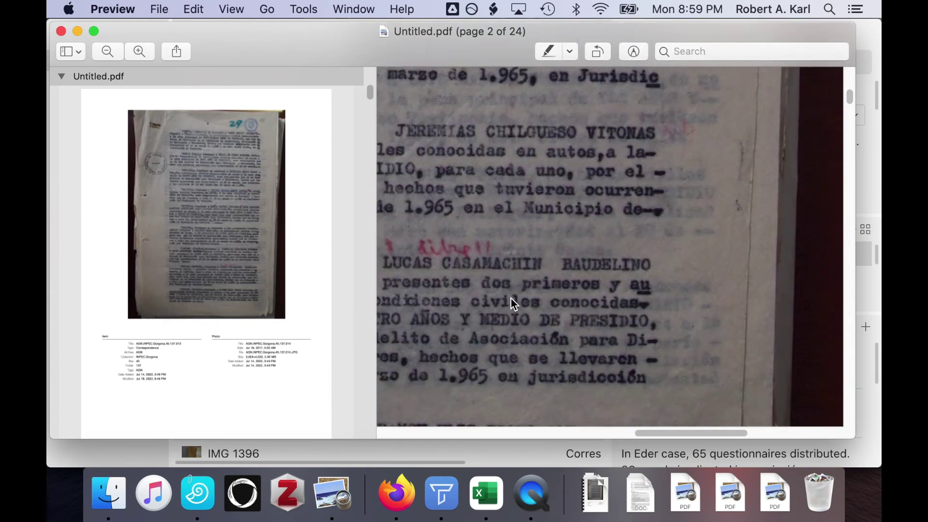
key(super+minus)
scroll(511, 297, down, 15)
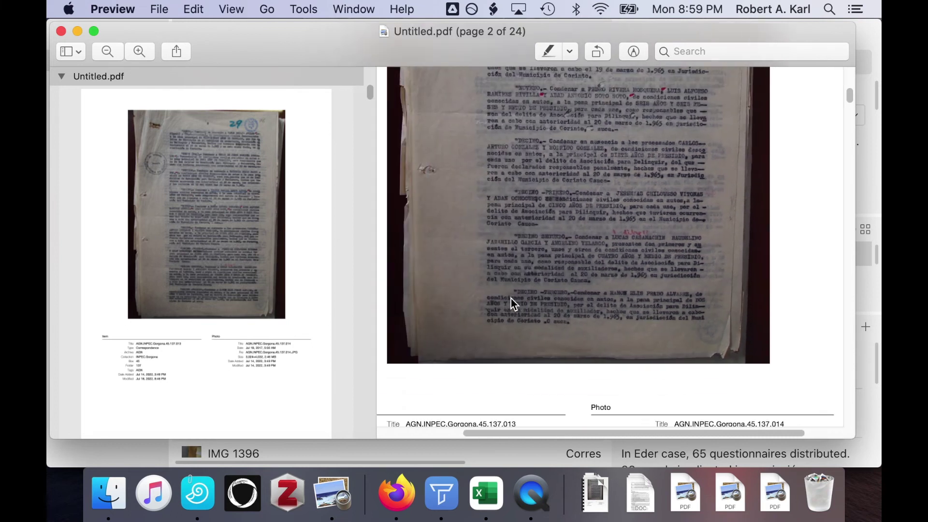
scroll(511, 298, up, 10)
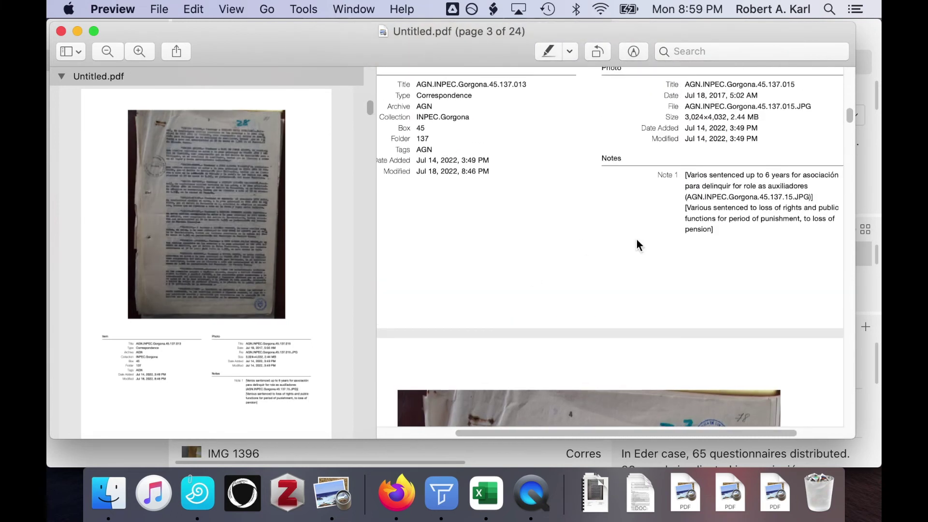
drag(765, 284, 679, 174)
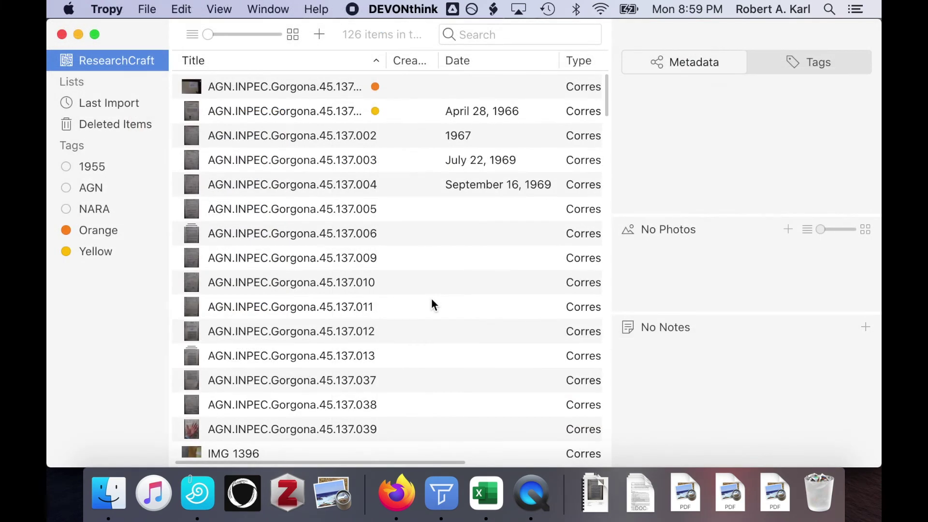
- Switch to DEVONthink 3 and create a new group named "Gorgona" in the Documents database
key(super+Tab)
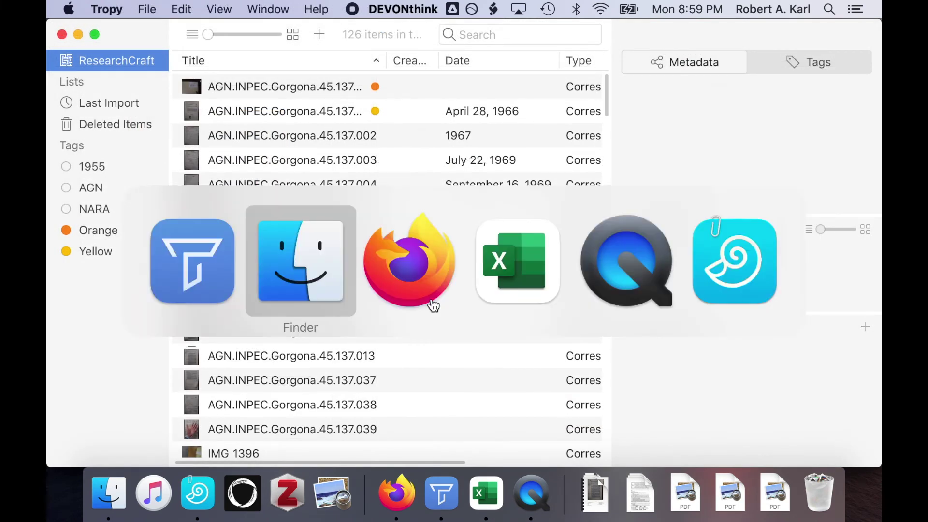
key(super+Tab)
key(super+Tab)
key(super+Tab)
key(super+Tab)
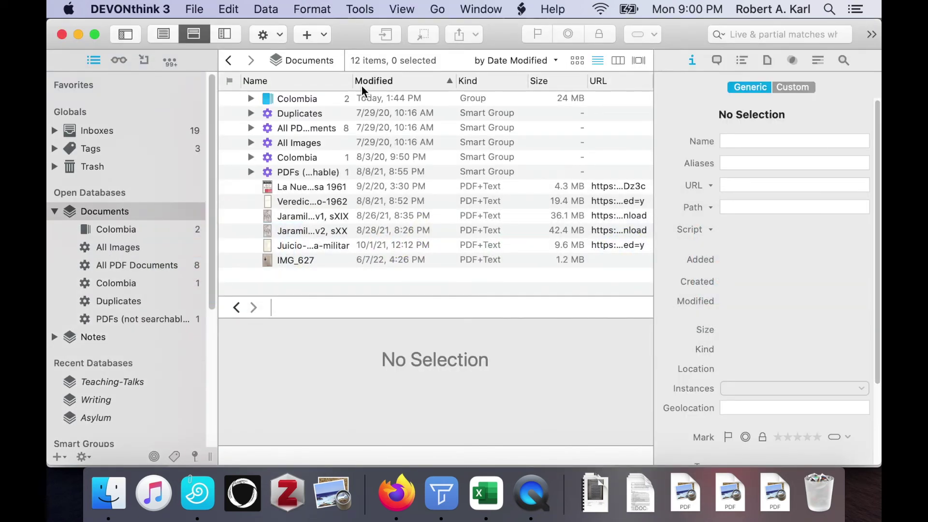
click(322, 36)
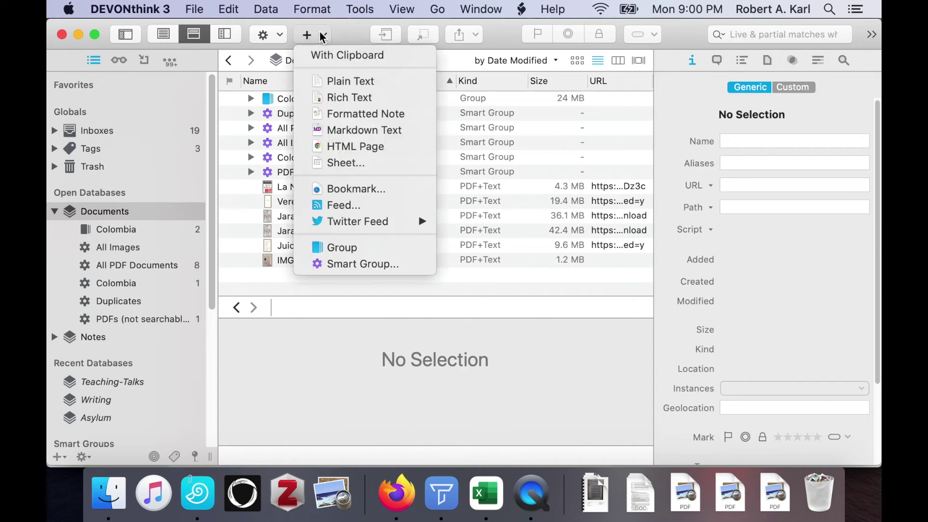
click(332, 248)
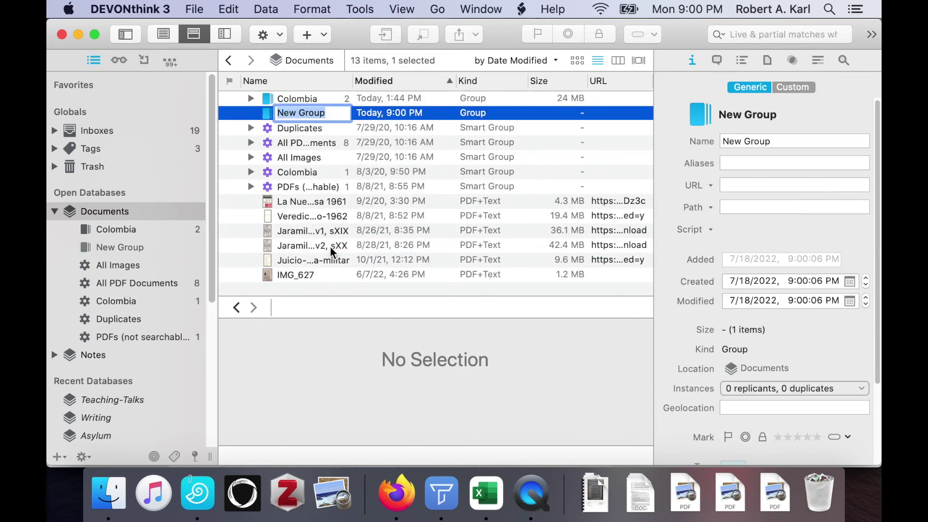
text(Gorgona)
key(Return)
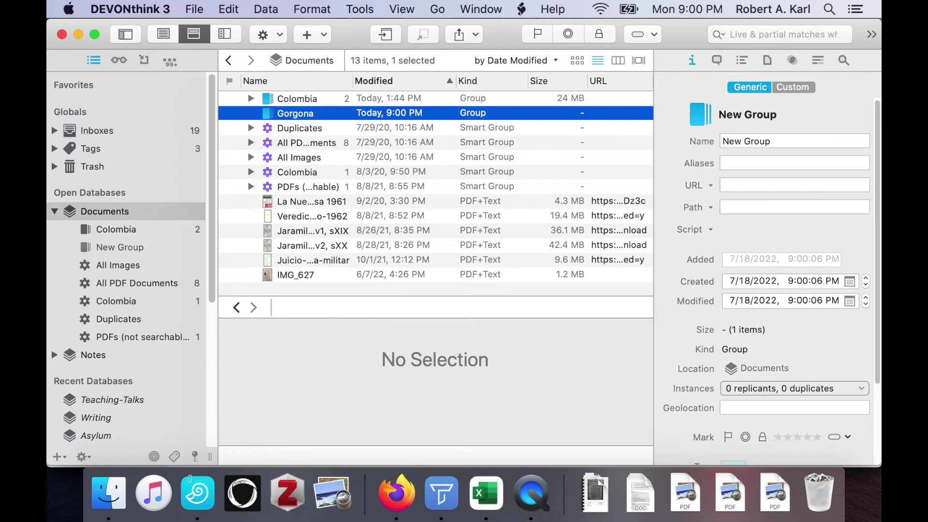
- Open the Gorgona group and index all the JPG files from the Carpeta 137 (incomplete) folder into it
double_click(266, 115)
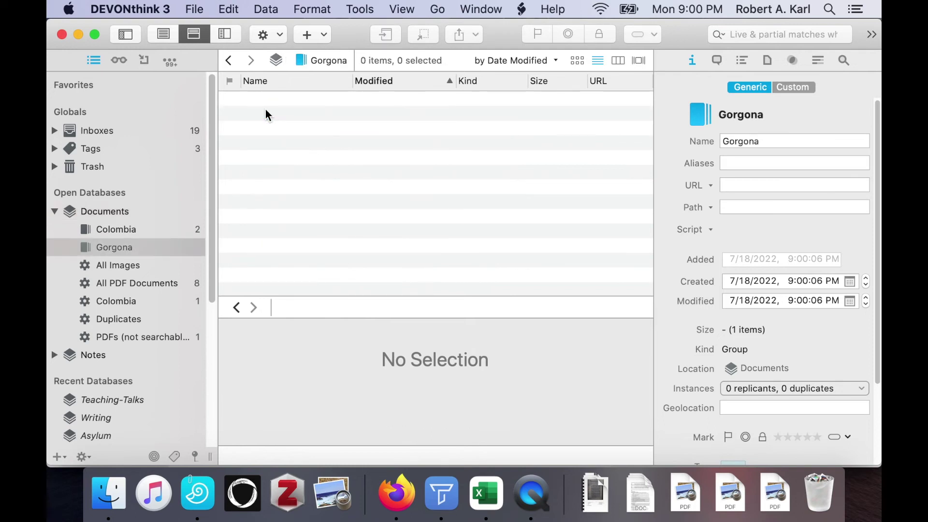
click(189, 8)
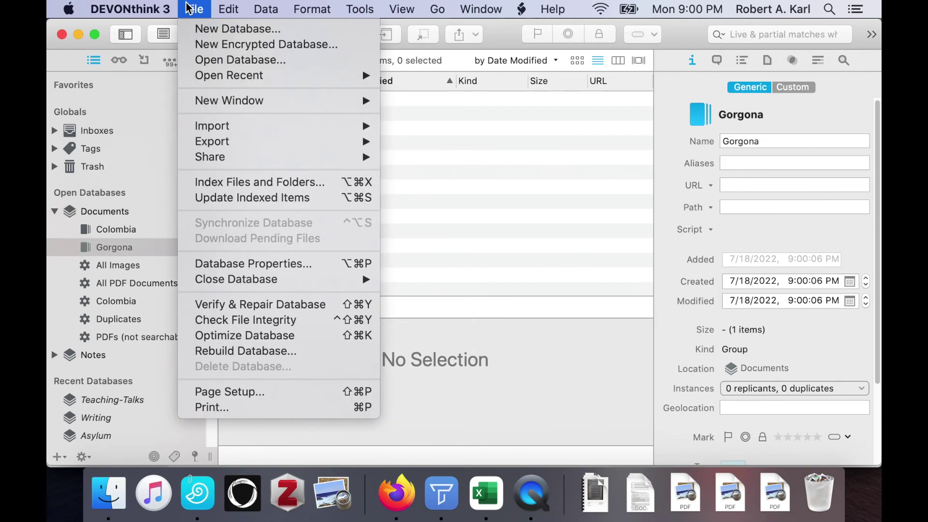
mouse_move(208, 126)
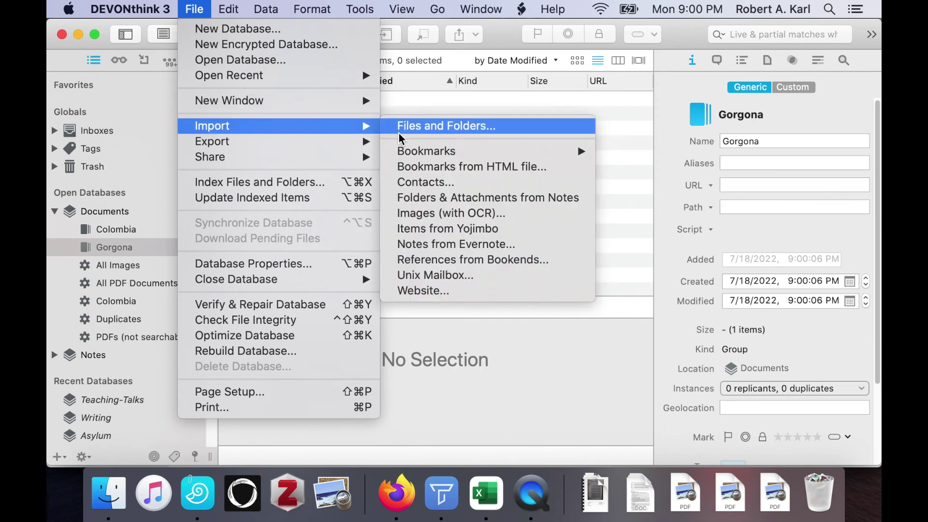
click(364, 182)
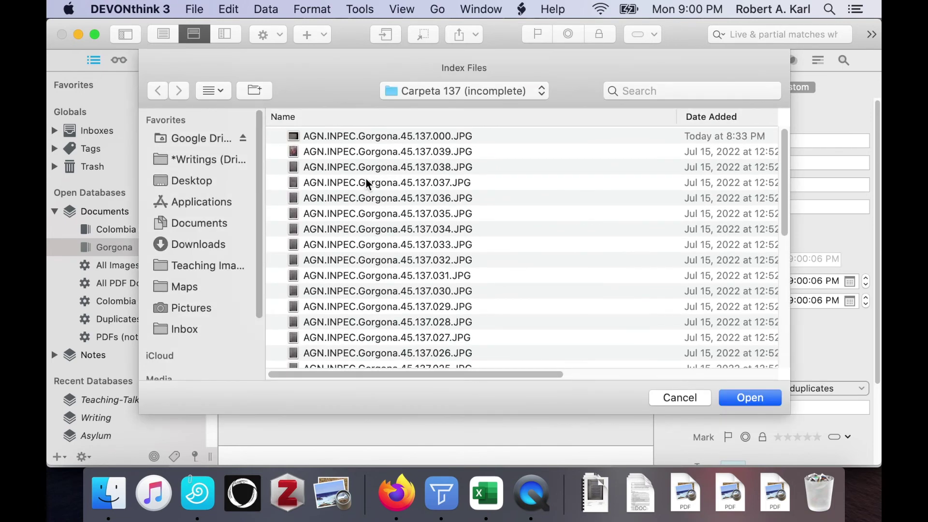
click(368, 183)
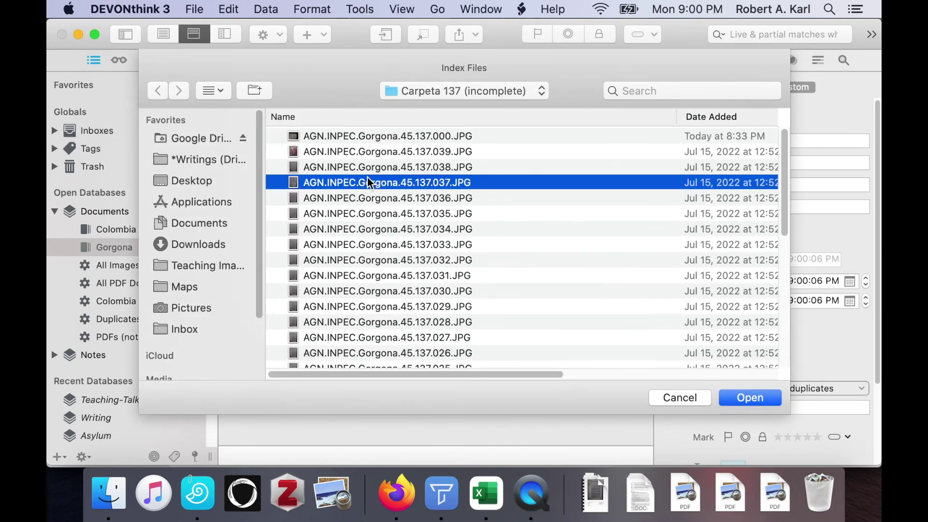
click(372, 120)
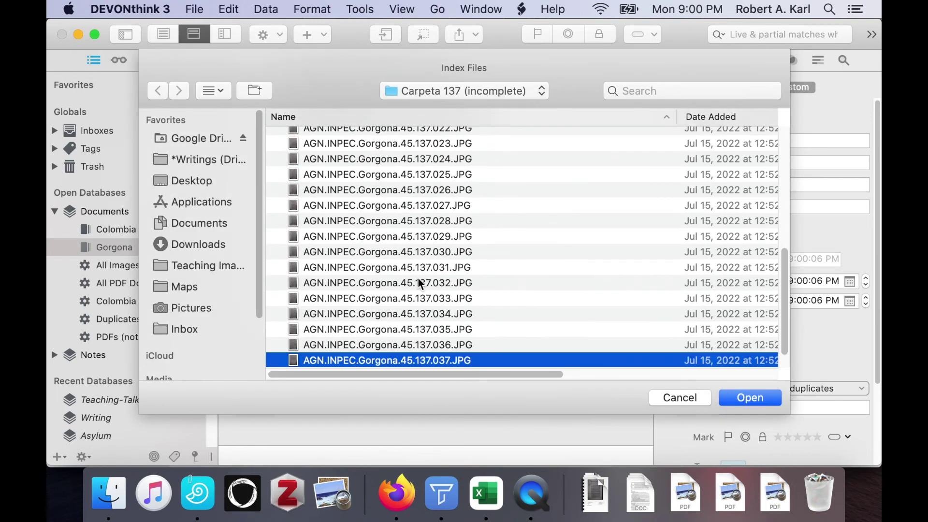
scroll(417, 277, up, 10)
key(super+a)
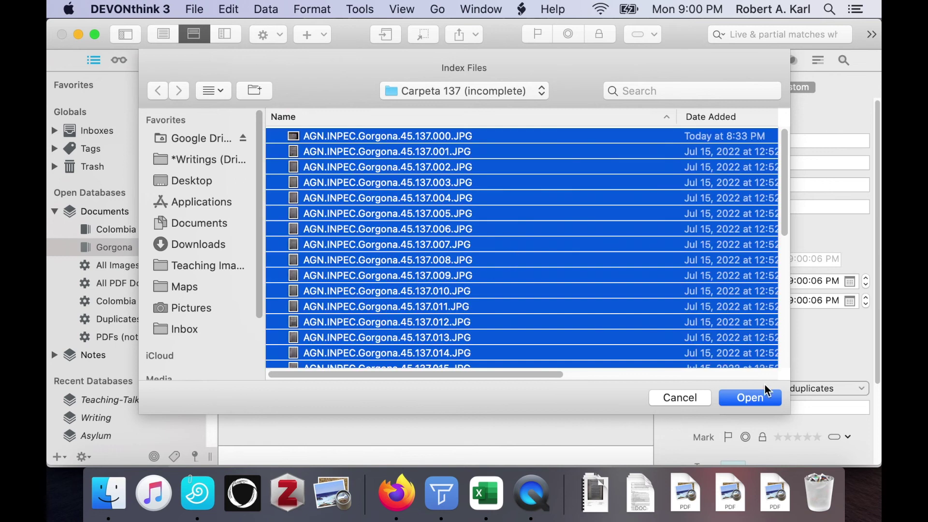
click(758, 397)
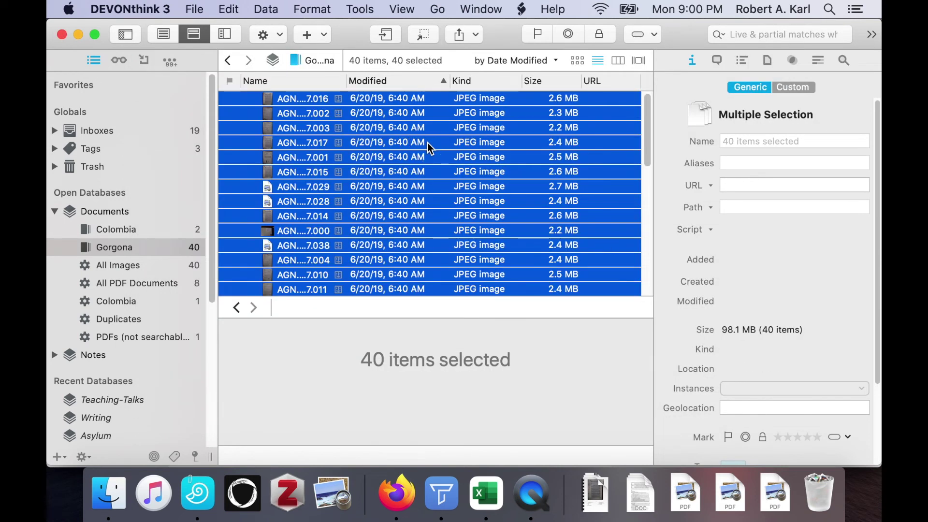
- Sort the indexed images by name, widen the Name column, and select the image ending in 002
click(264, 80)
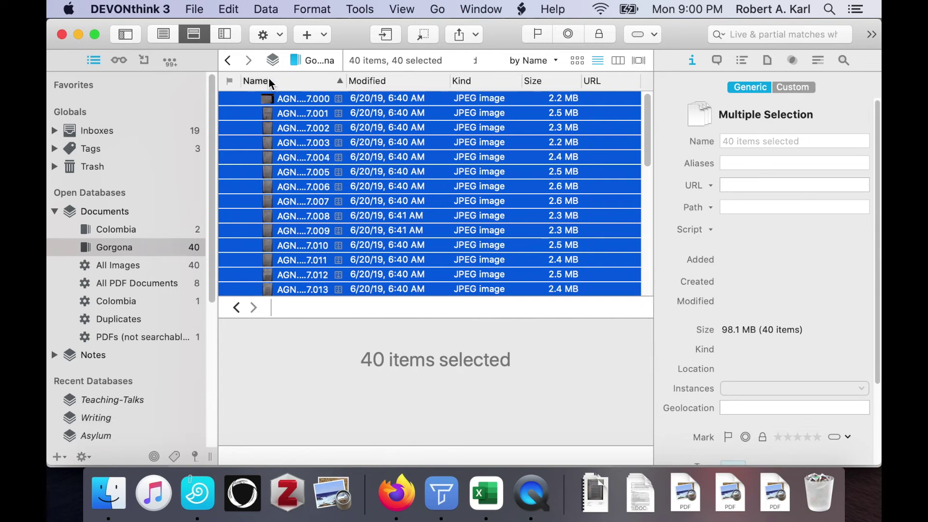
drag(350, 79, 436, 87)
click(366, 128)
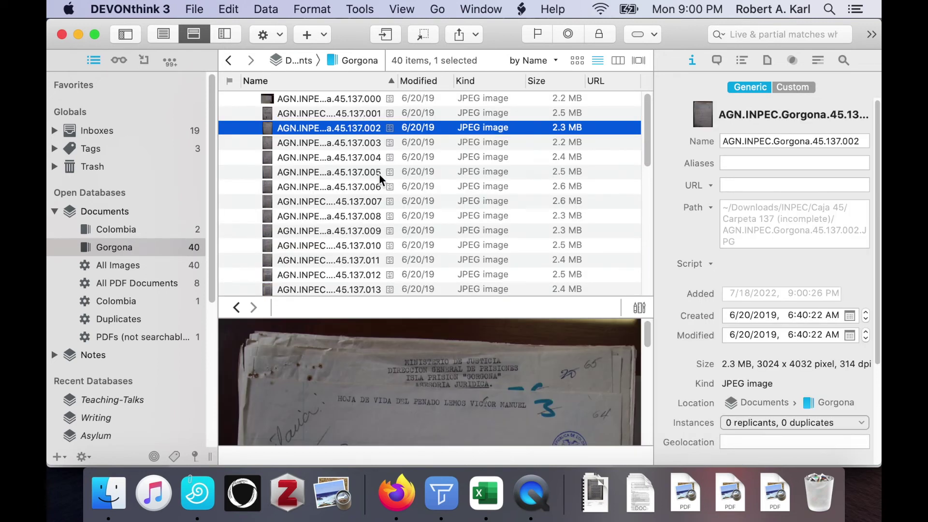
- Add the tags "AGN" and "INPEC.Gorgona" to the image AGN.INPEC.Gorgona.45.137.001
click(364, 113)
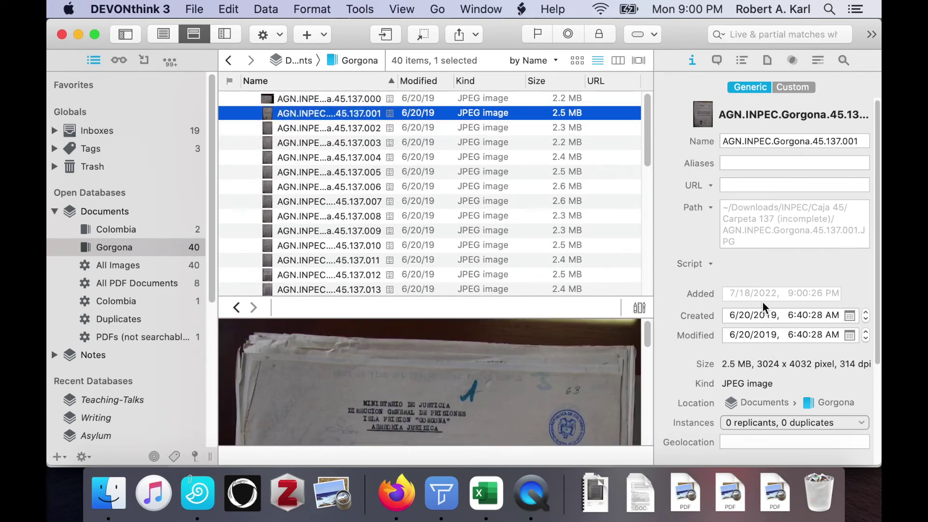
scroll(762, 303, down, 6)
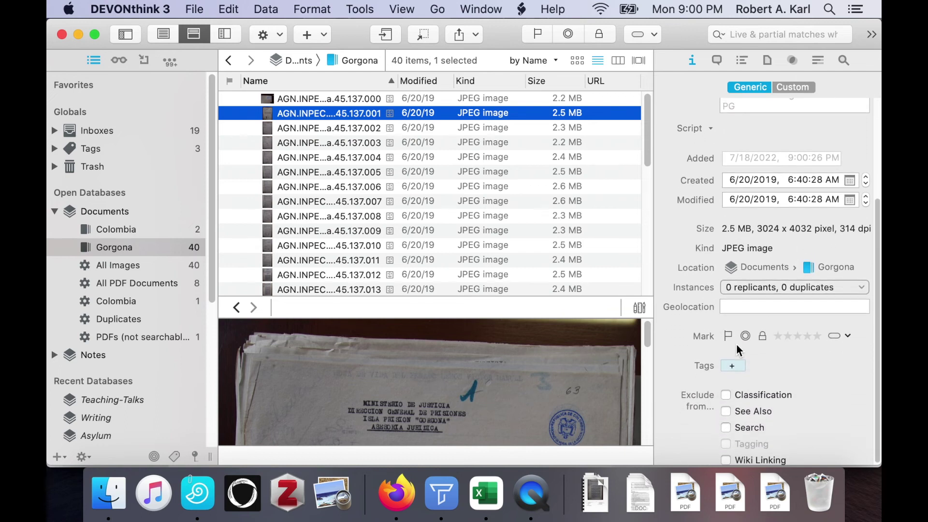
click(732, 366)
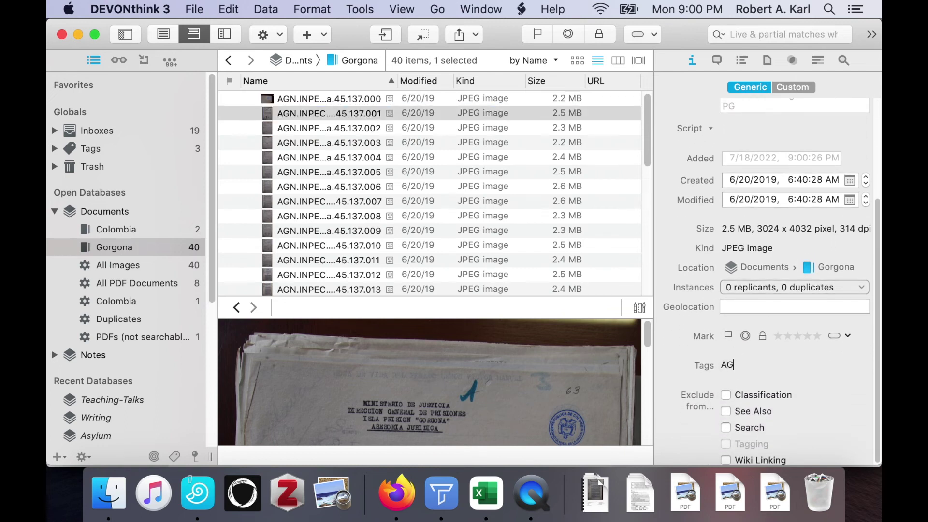
text(AGN)
key(Return)
text(INPE)
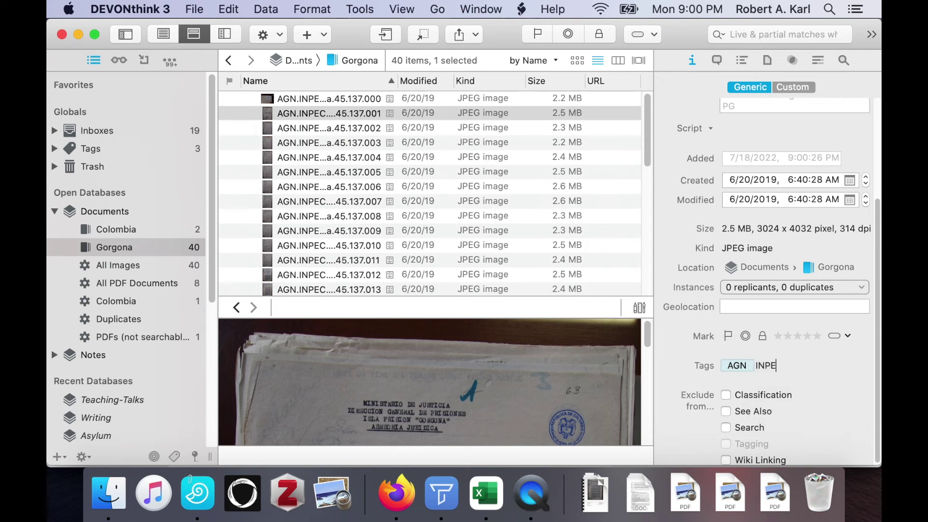
text(C.Gorgona)
key(Return)
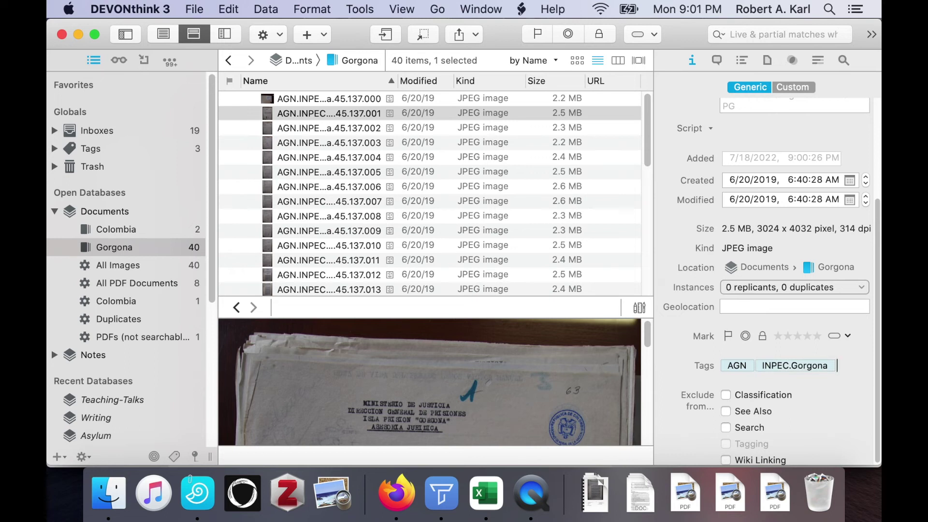
- Switch to Finder and check the tags in the file info of AGN.INPEC.Gorgona.45.137.001.JPG, inside INPEC > Caja 45 > Carpeta 137 (incomplete)
key(super+Tab)
key(super+Tab)
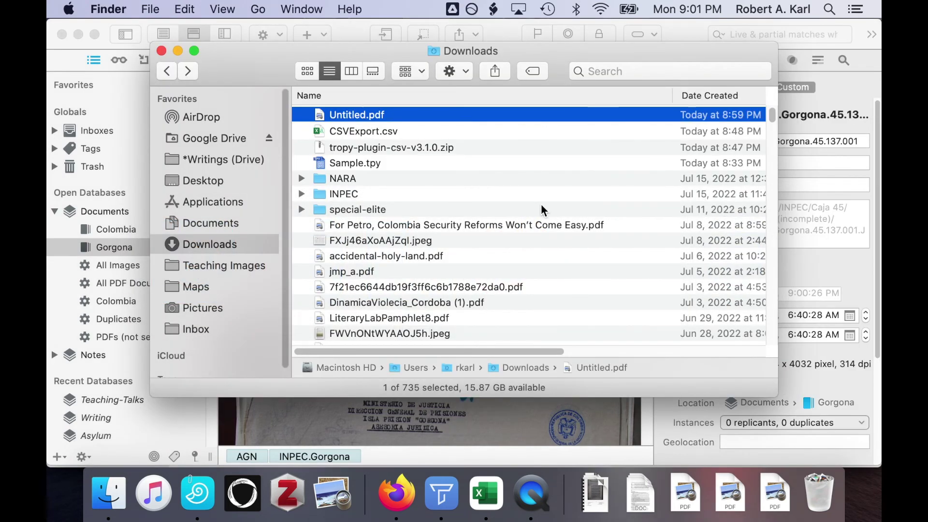
double_click(375, 192)
double_click(356, 146)
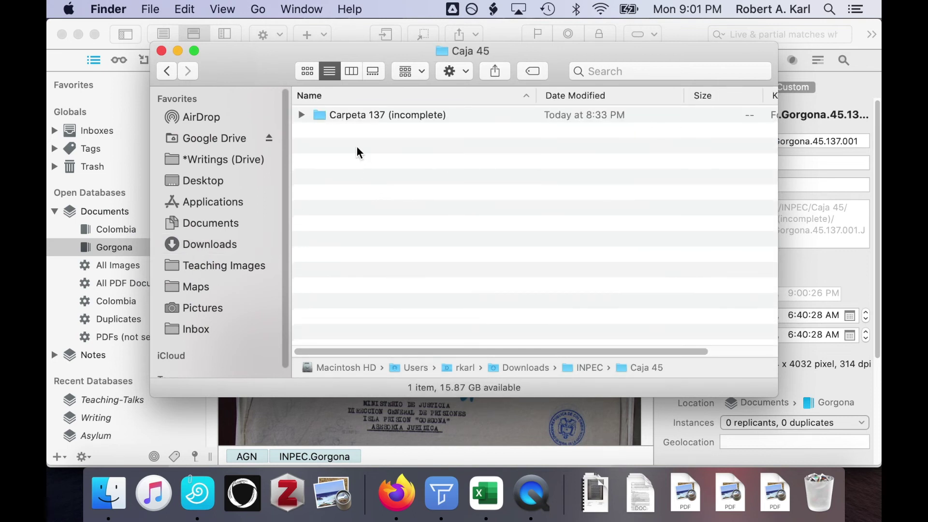
double_click(350, 116)
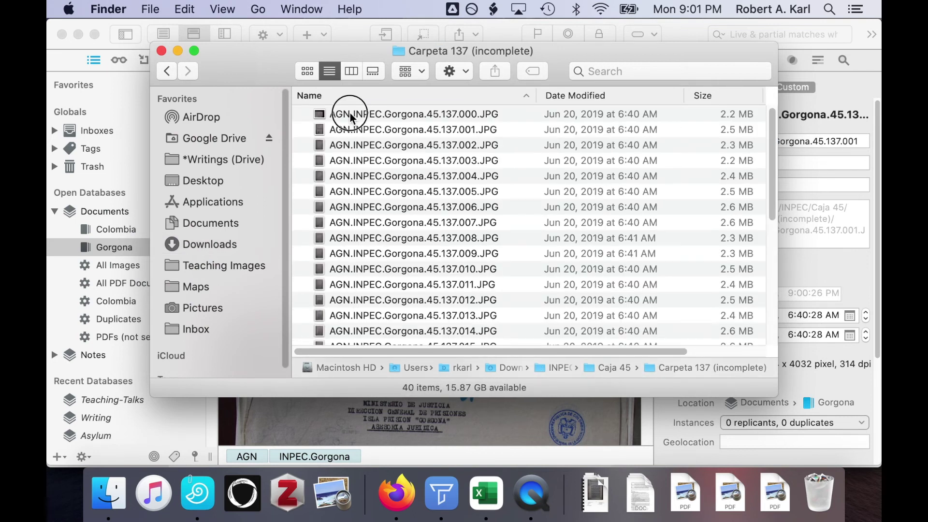
click(350, 113)
key(Down)
key(super+i)
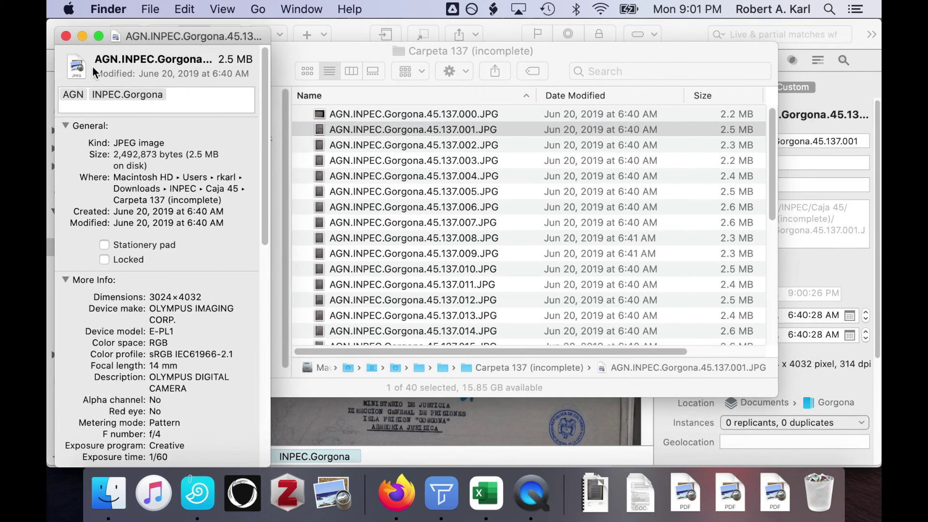
click(65, 37)
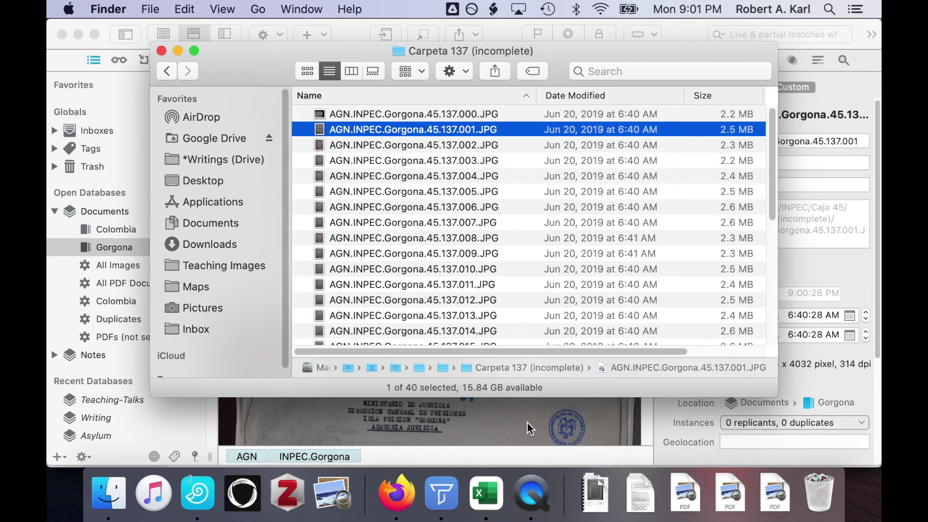
- Switch back to DEVONthink 3 and merge the three Gorgona images ending in 006, 007 and 008
scroll(527, 423, down, 1)
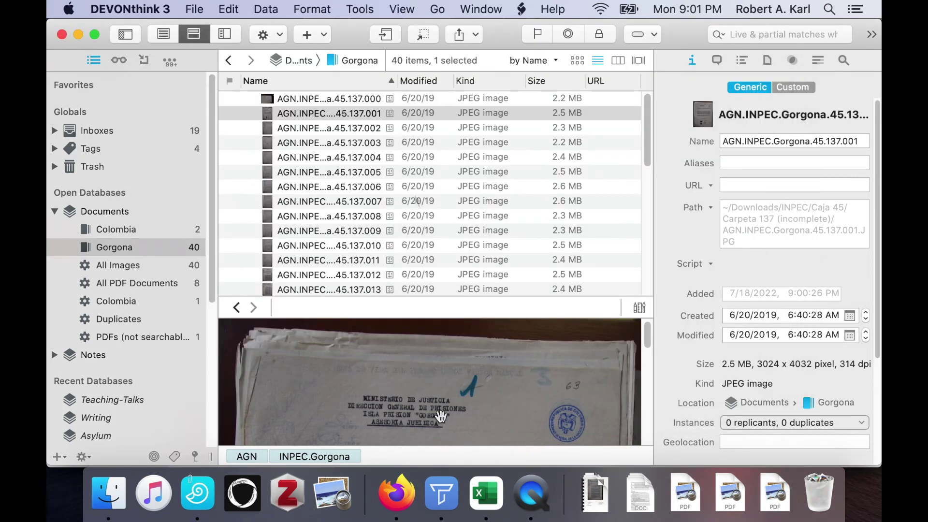
click(413, 186)
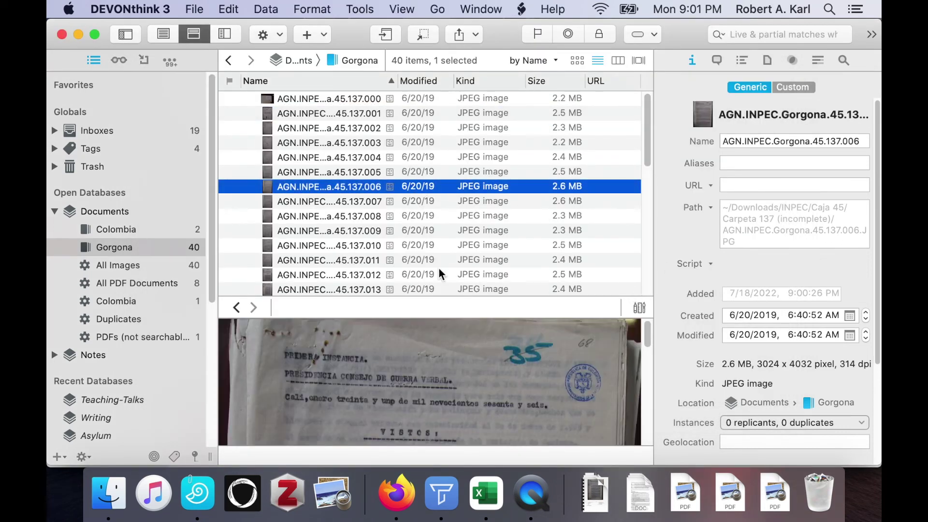
shift+click(420, 216)
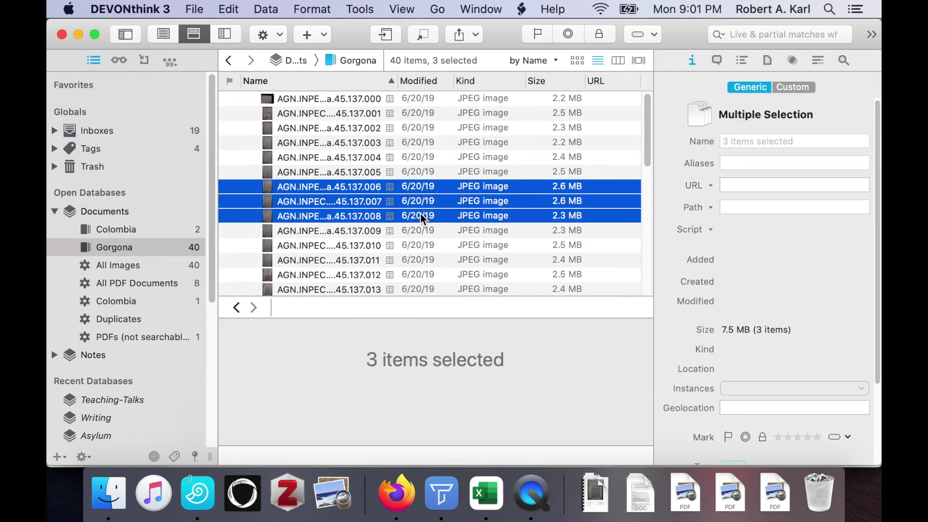
right_click(421, 198)
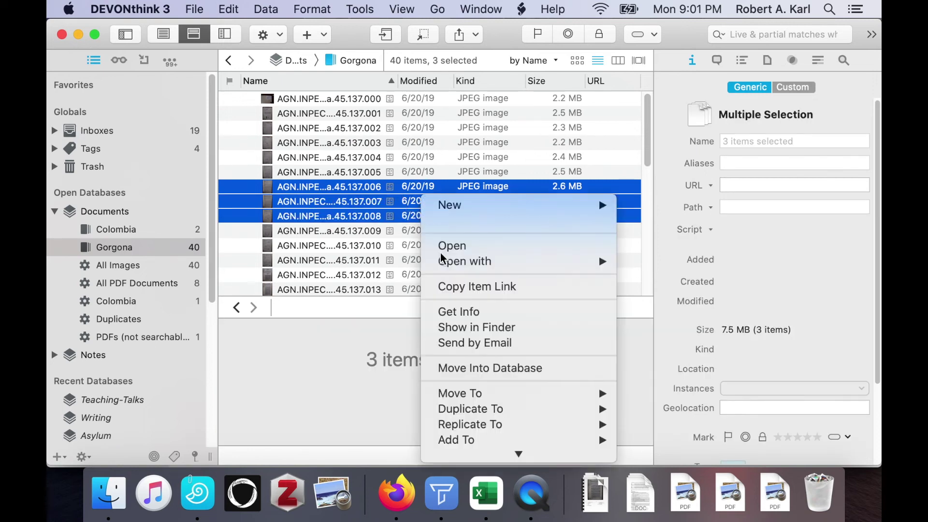
scroll(478, 336, down, 5)
scroll(477, 336, down, 1)
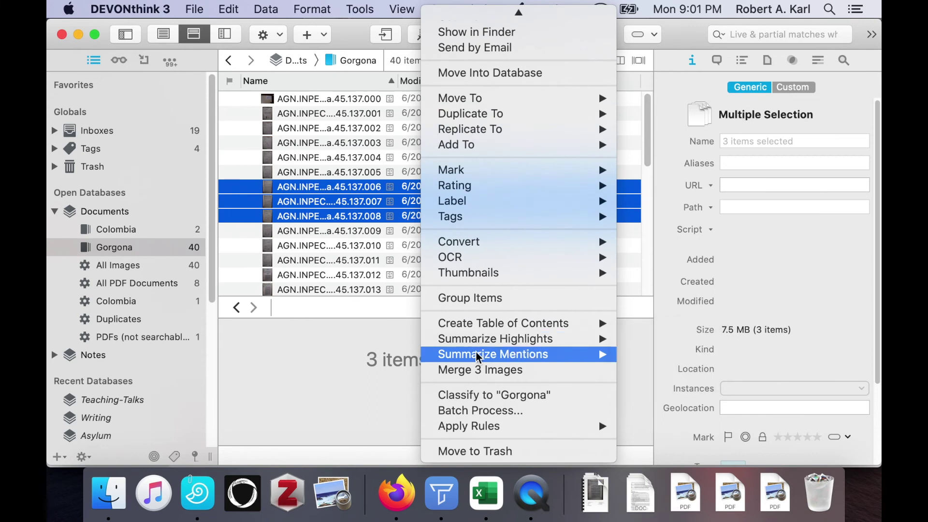
click(469, 370)
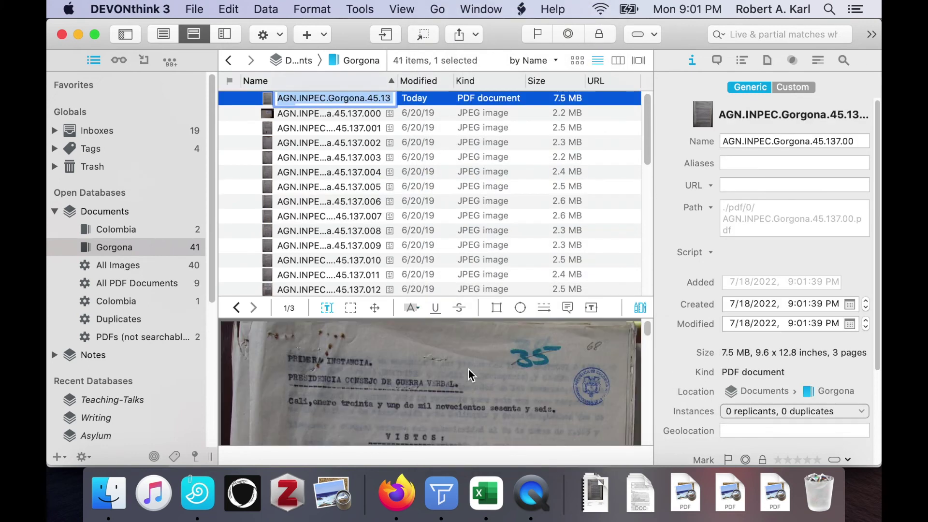
- Select the merged PDF, narrow the Kind column and widen the Name column, leaving the PDF's name as it is
click(462, 128)
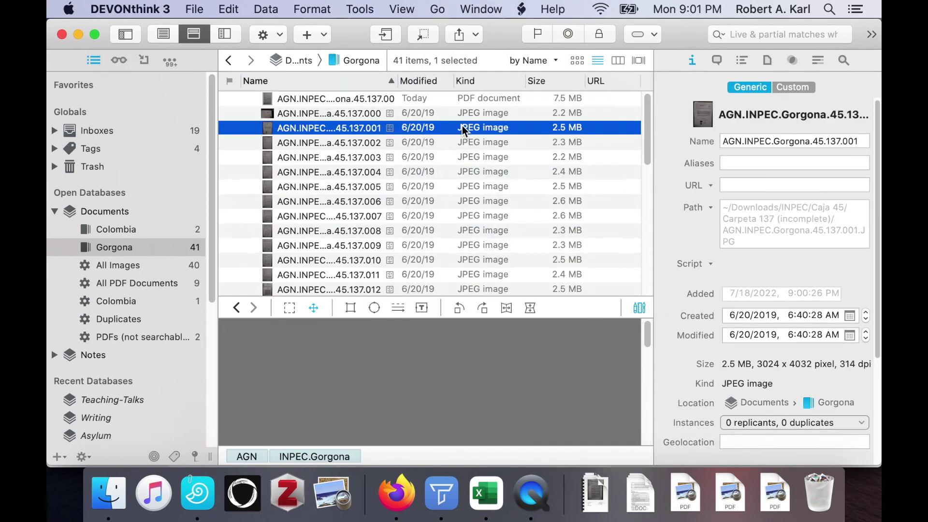
click(417, 97)
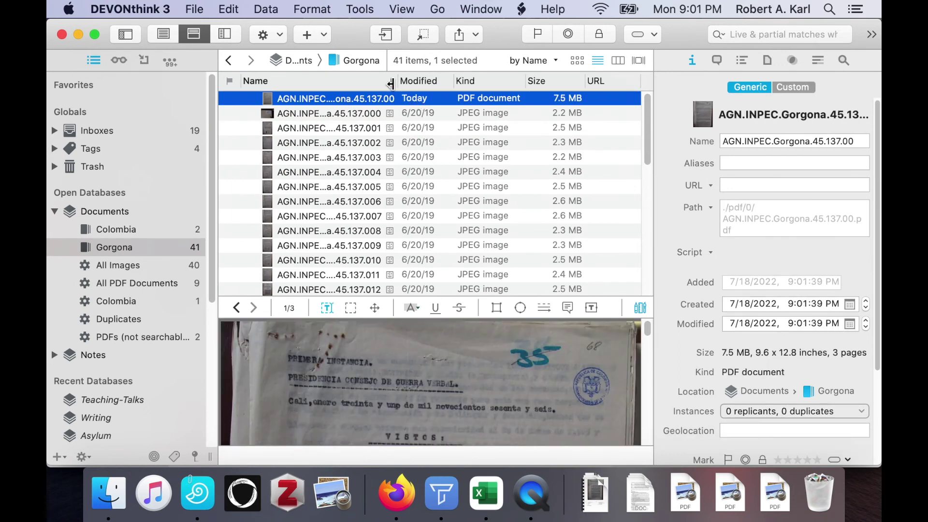
drag(523, 79, 496, 80)
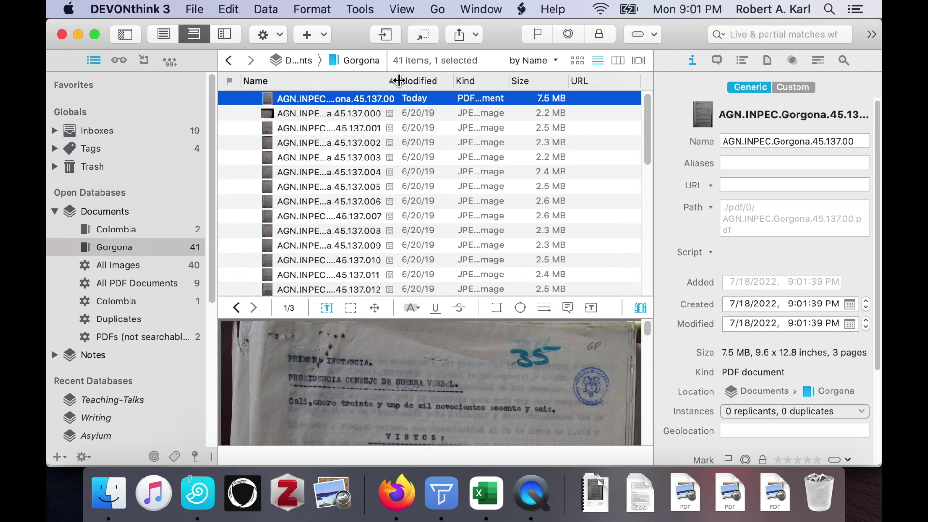
drag(397, 80, 438, 83)
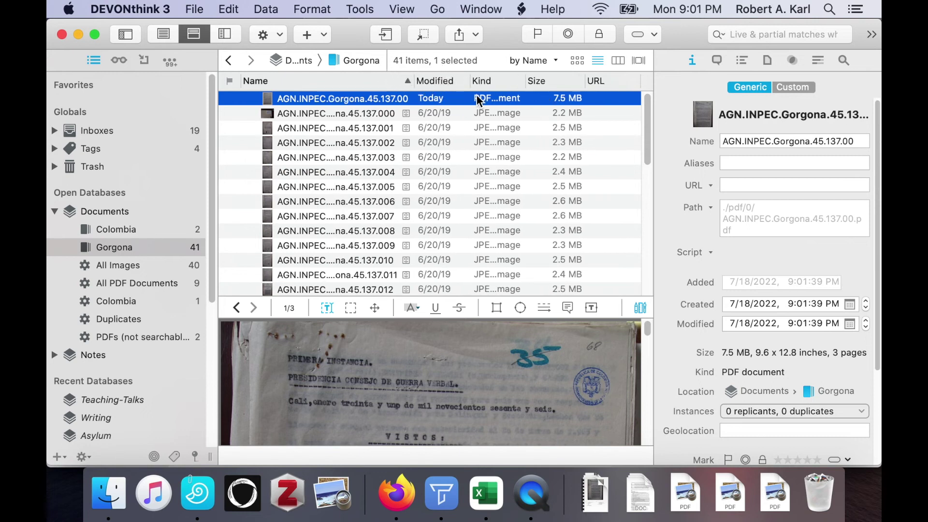
click(403, 99)
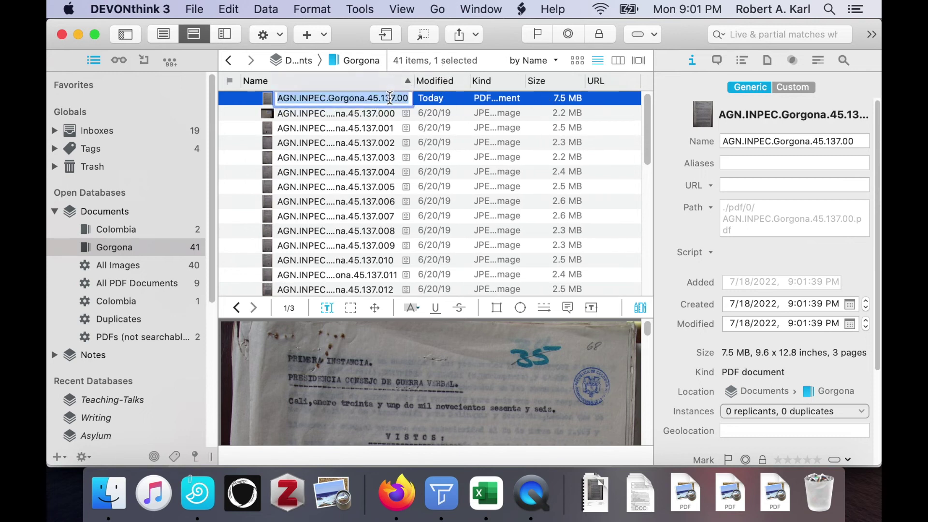
click(538, 96)
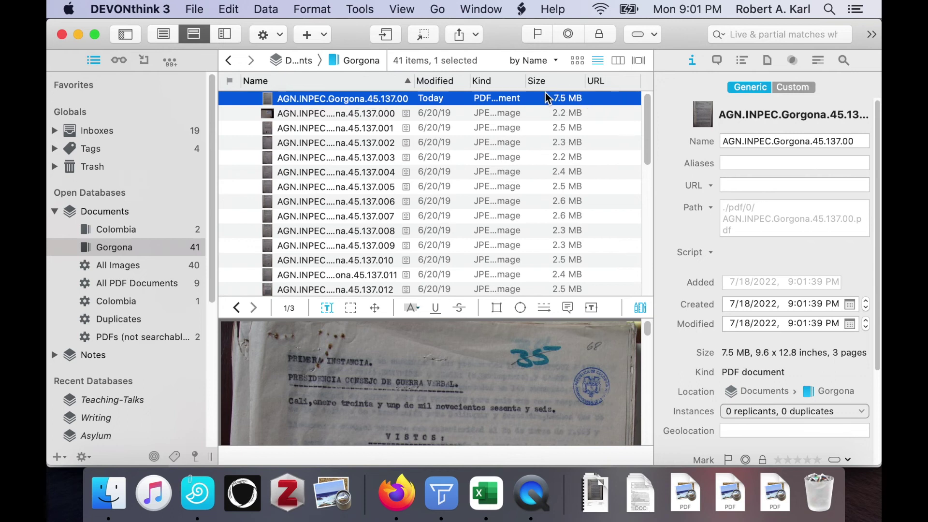
- Show the merged PDF in Finder, check which database folder stores it, and return to DEVONthink 3
right_click(433, 98)
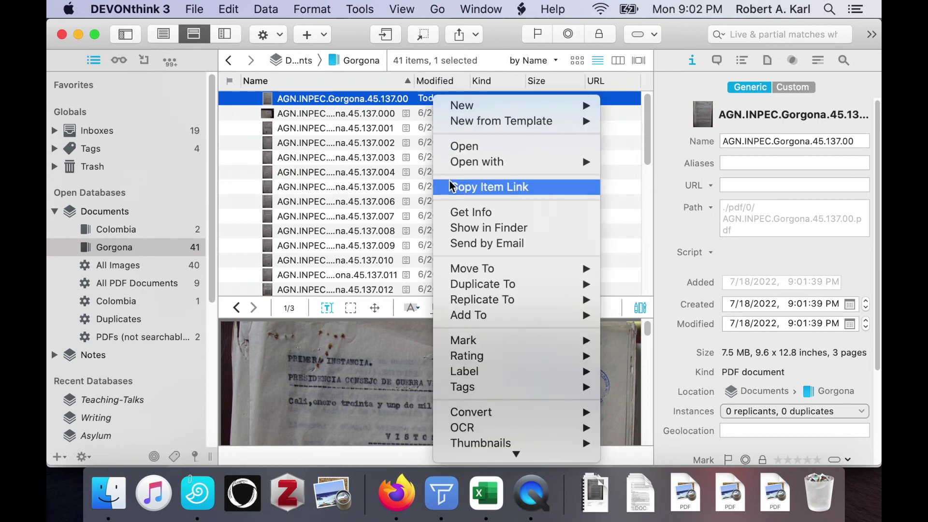
click(448, 226)
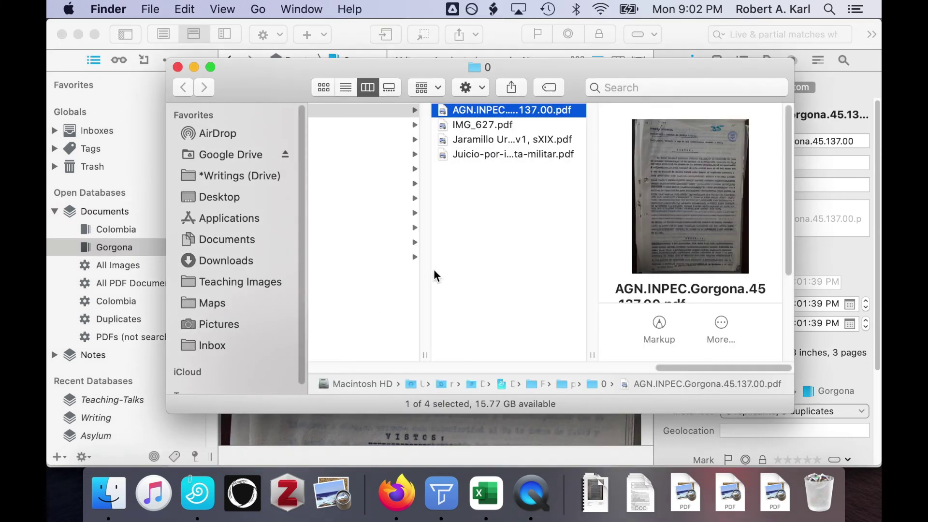
scroll(406, 238, left, 5)
scroll(406, 233, left, 3)
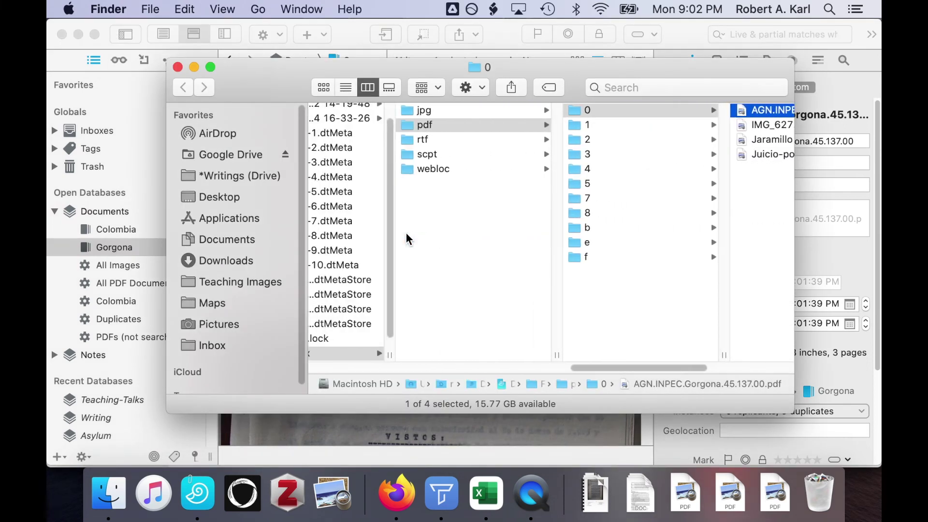
scroll(405, 232, right, 8)
scroll(405, 232, right, 2)
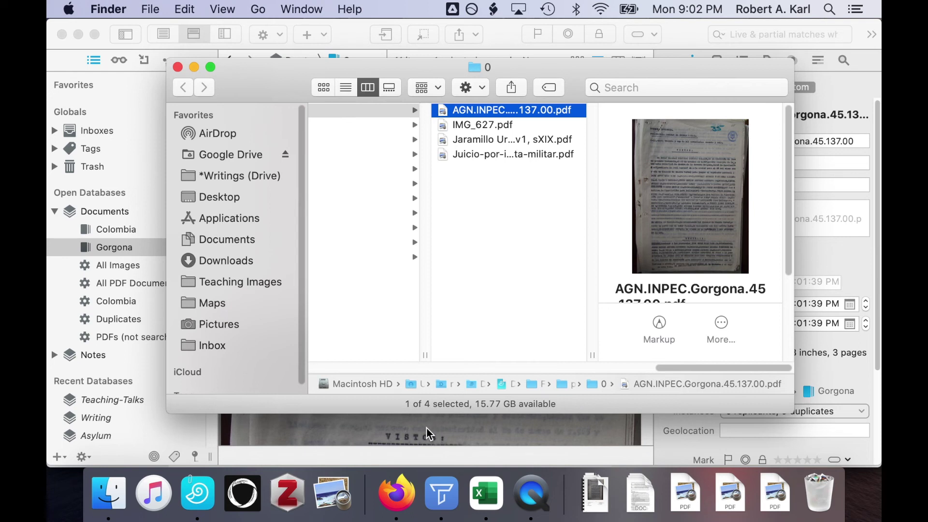
click(426, 429)
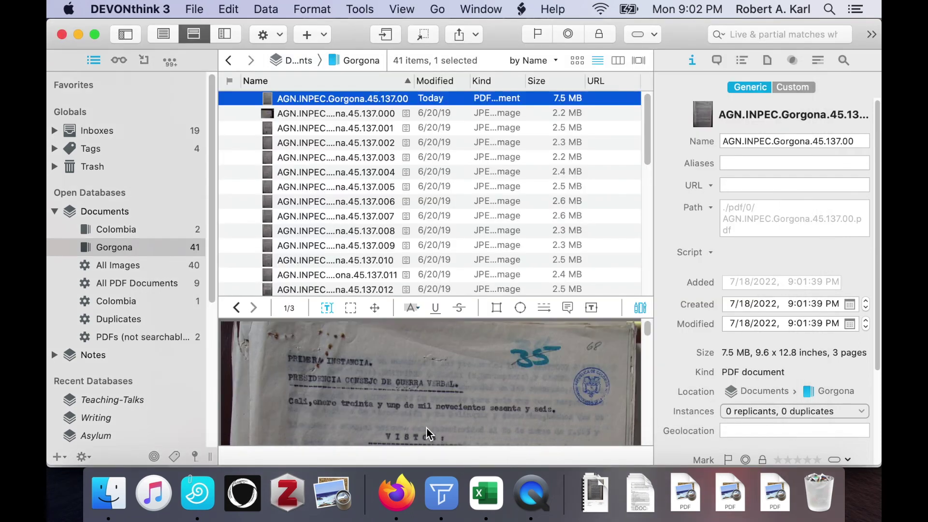
- Run OCR on the merged PDF AGN.INPEC.Gorgona.45.137.00 to make a searchable PDF
right_click(379, 99)
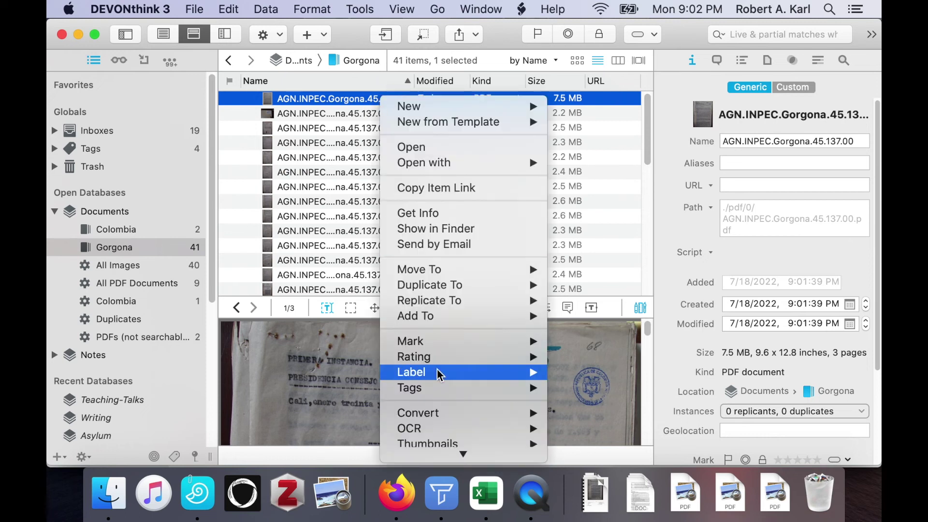
mouse_move(536, 428)
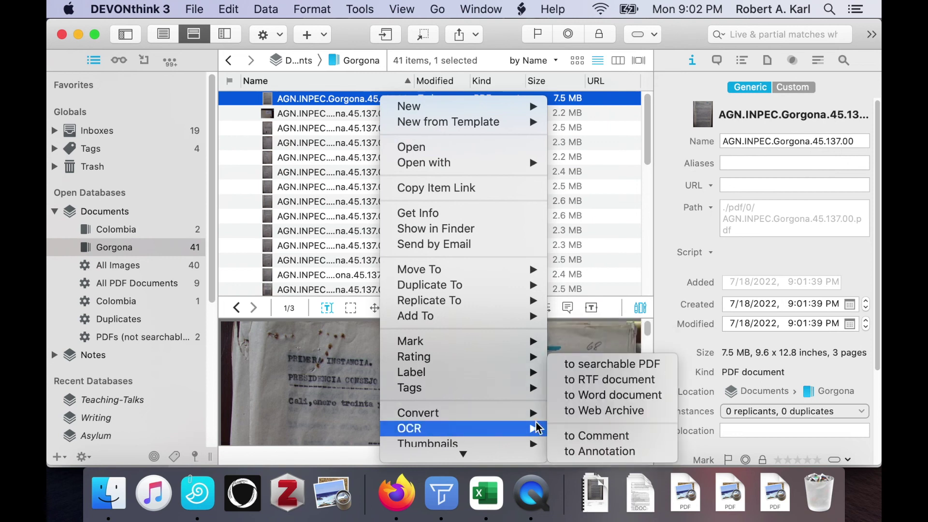
click(589, 369)
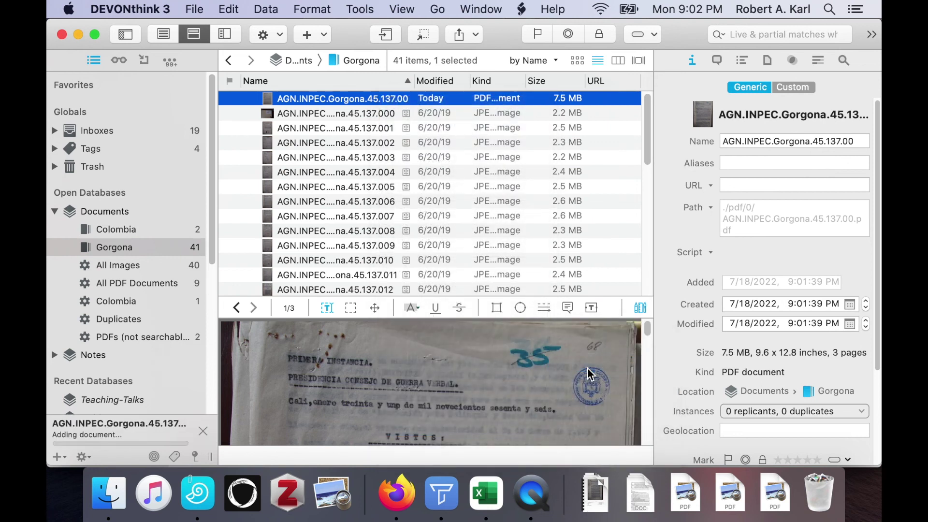
- Convert the JPEG image AGN.INPEC.Gorgona.45.137.001 to a searchable PDF with OCR
click(381, 128)
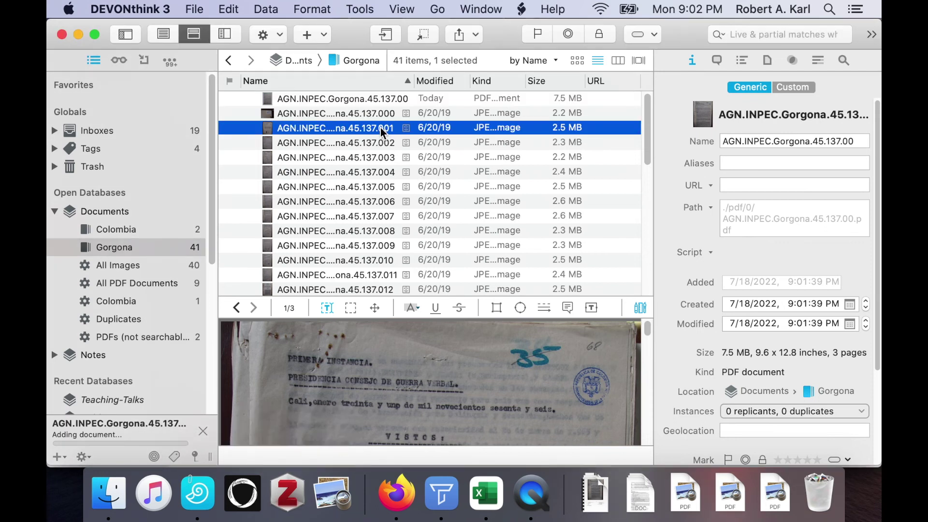
right_click(381, 127)
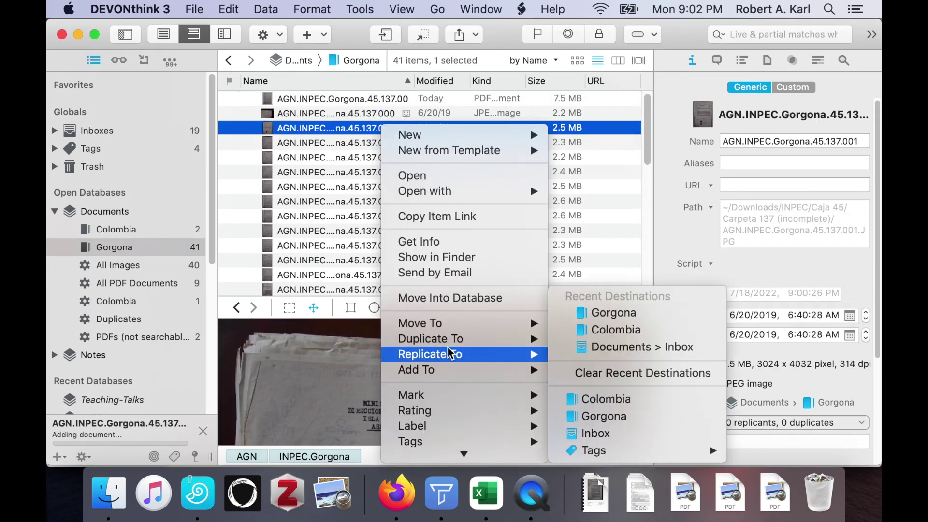
mouse_move(447, 458)
mouse_move(483, 343)
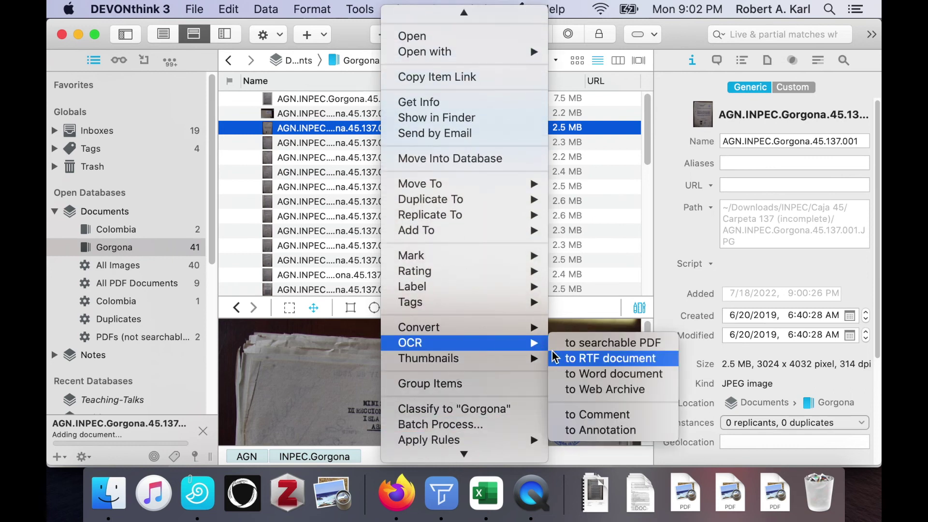
click(561, 343)
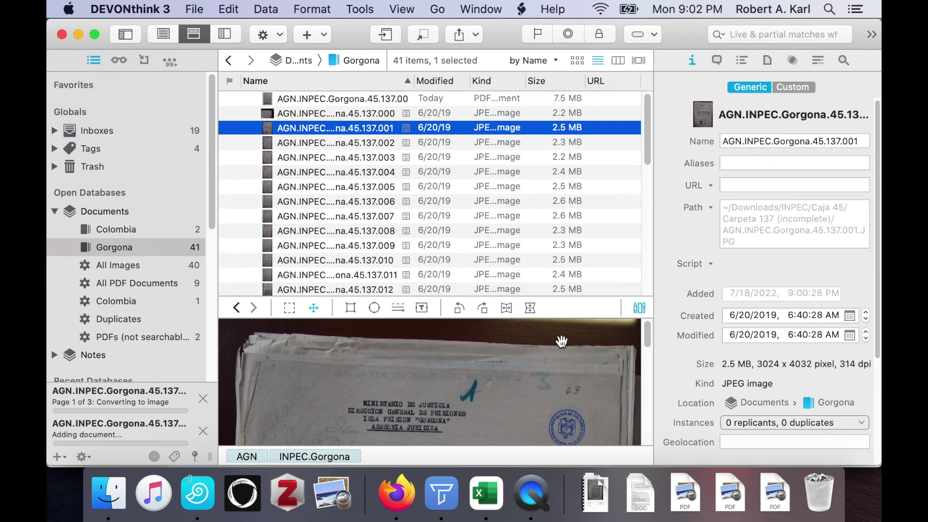
- Switch to Tropy and copy the full text of the note on the photo AGN.INPEC.Gorgona.45.137.001
key(super+Tab)
key(super+Tab)
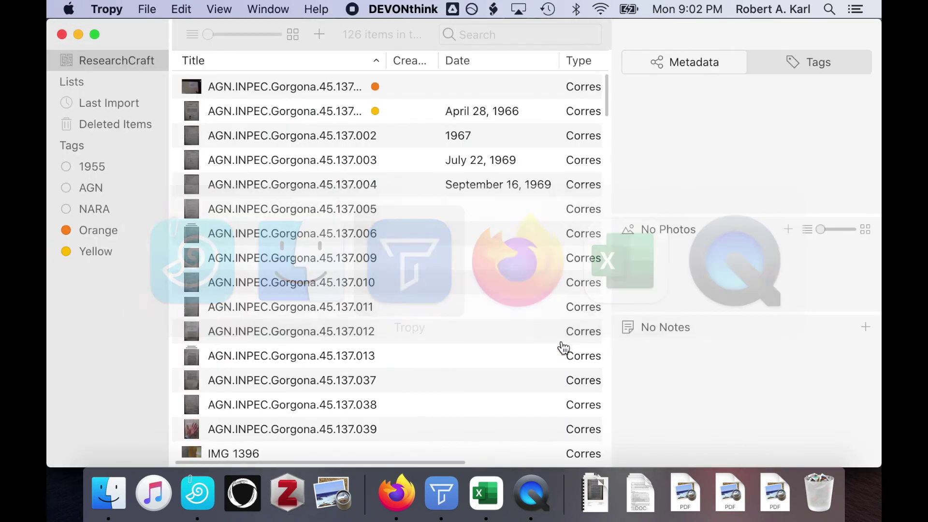
click(314, 116)
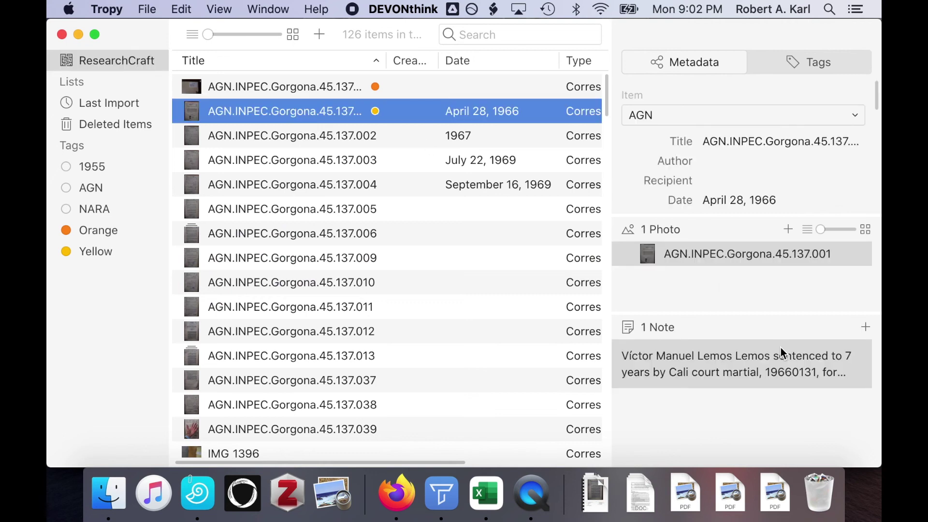
click(783, 362)
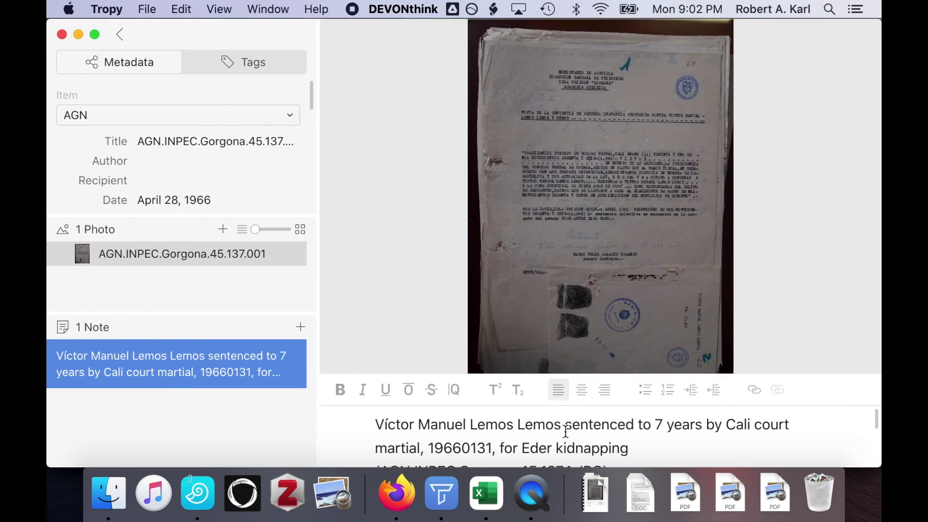
drag(375, 425, 446, 516)
key(super+c)
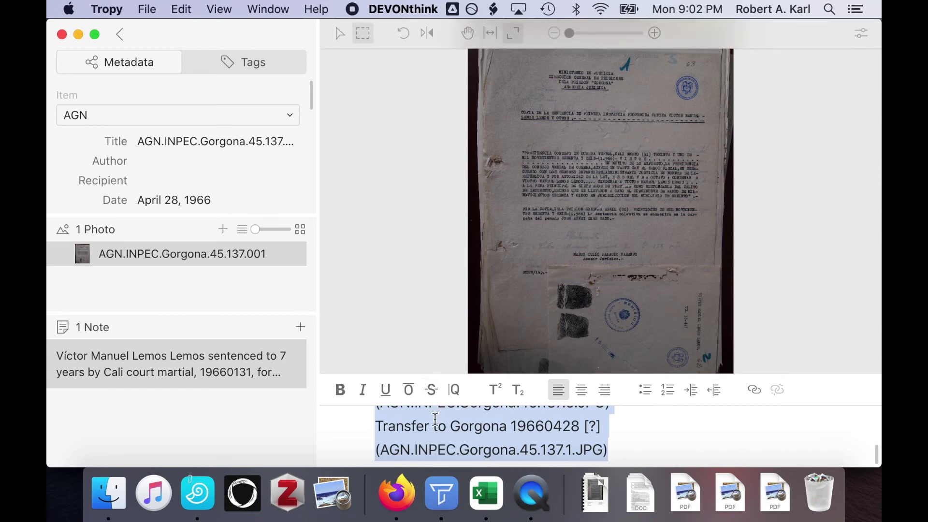
- Switch back to DEVONthink 3 and paste the copied note as the annotation of the searchable PDF AGN.INPEC.Gorgona.45.137.001
key(super+Tab)
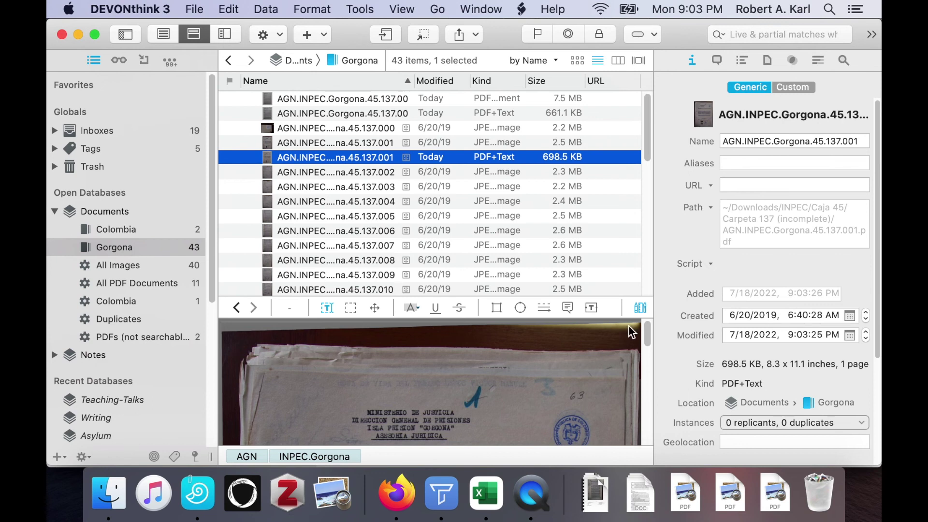
click(718, 61)
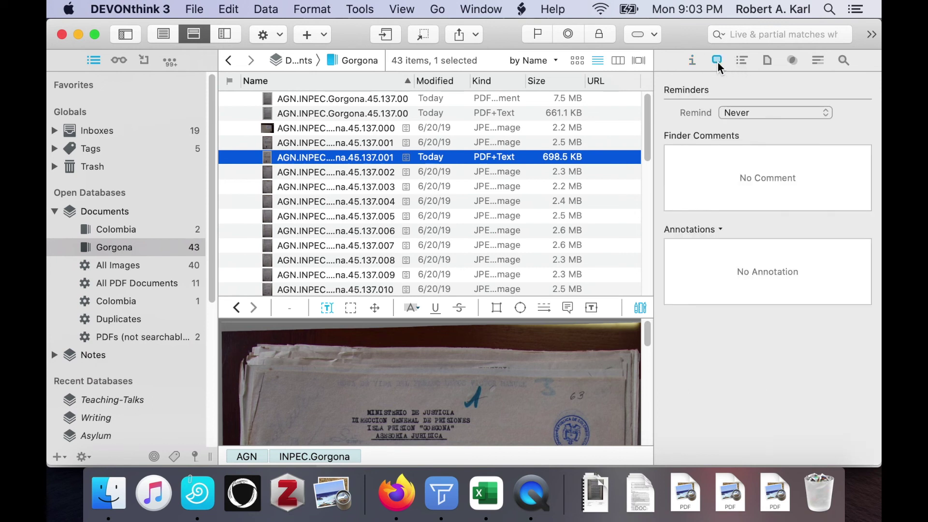
click(729, 247)
key(super+v)
scroll(737, 348, up, 5)
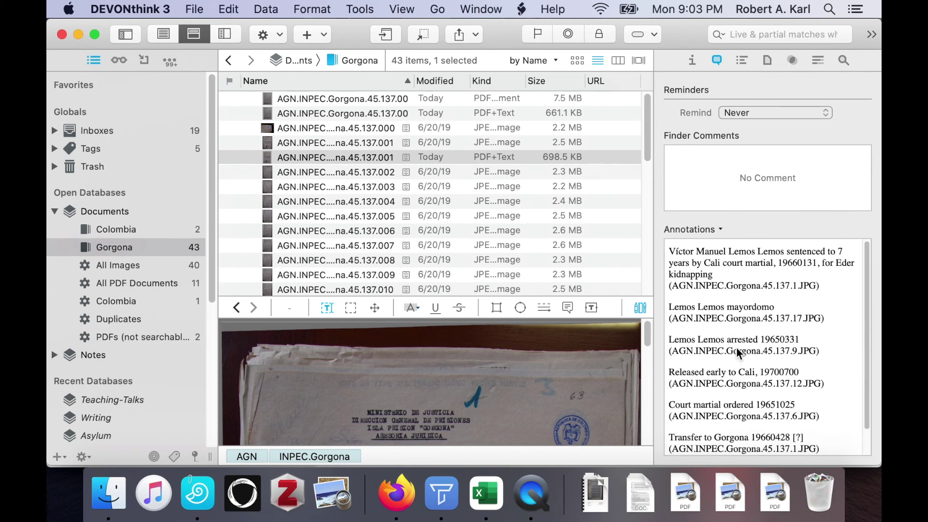
click(291, 154)
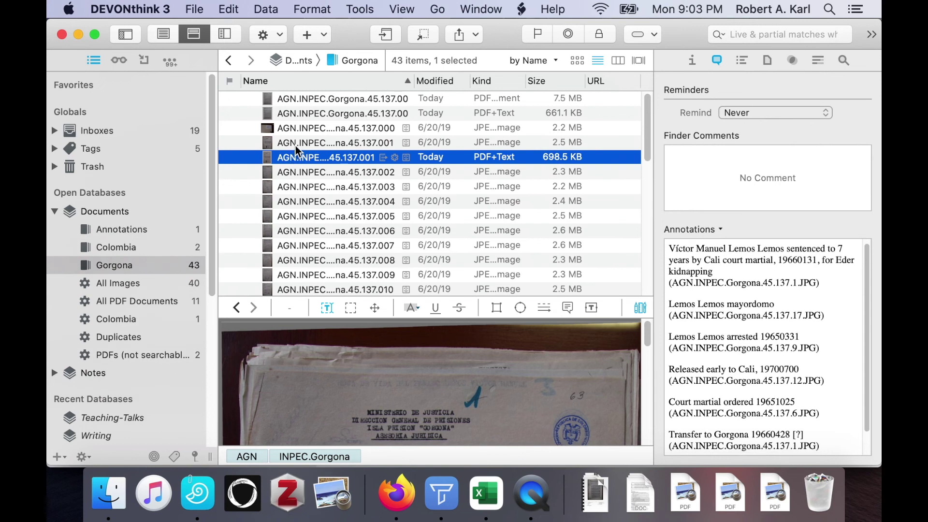
- Examine the annotation document in the Annotations group, widening the Kind column slightly, and go back to its source item's group, Gorgona
click(173, 233)
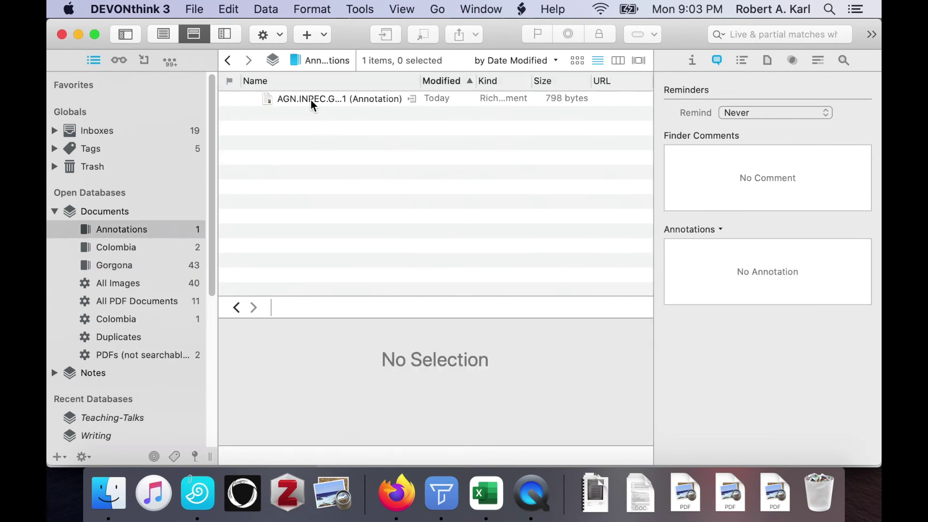
click(311, 100)
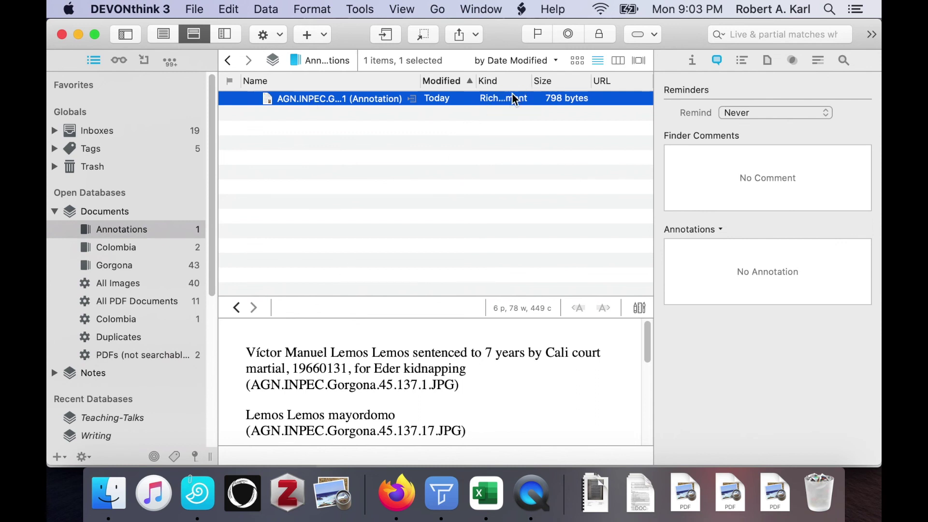
drag(532, 81, 538, 80)
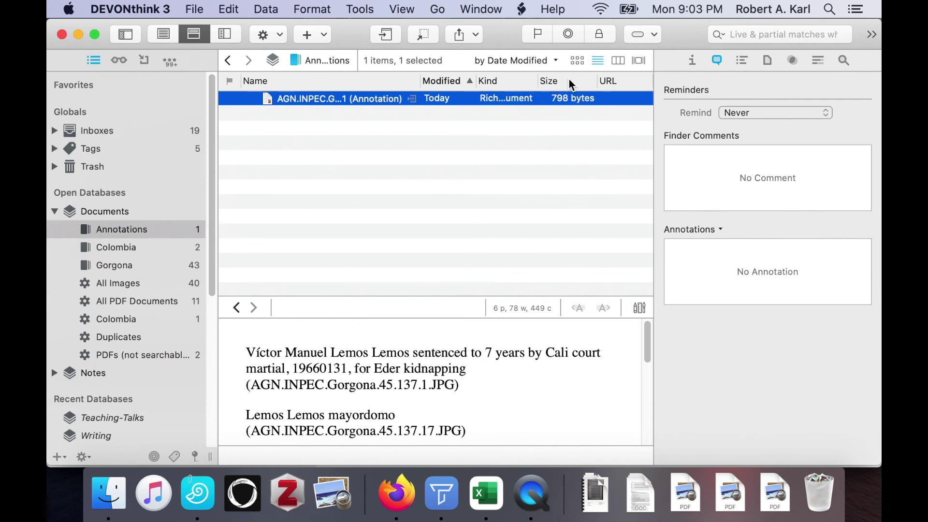
scroll(347, 370, down, 5)
scroll(346, 370, up, 5)
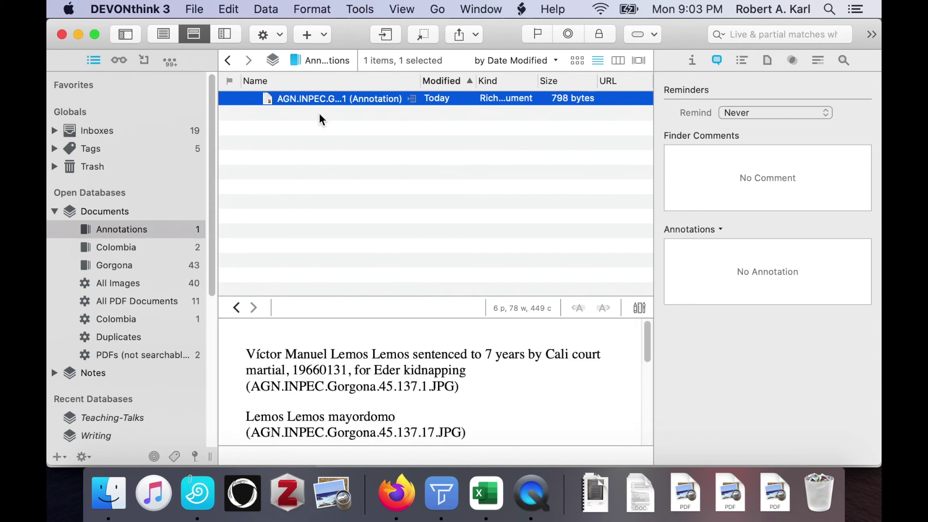
double_click(270, 100)
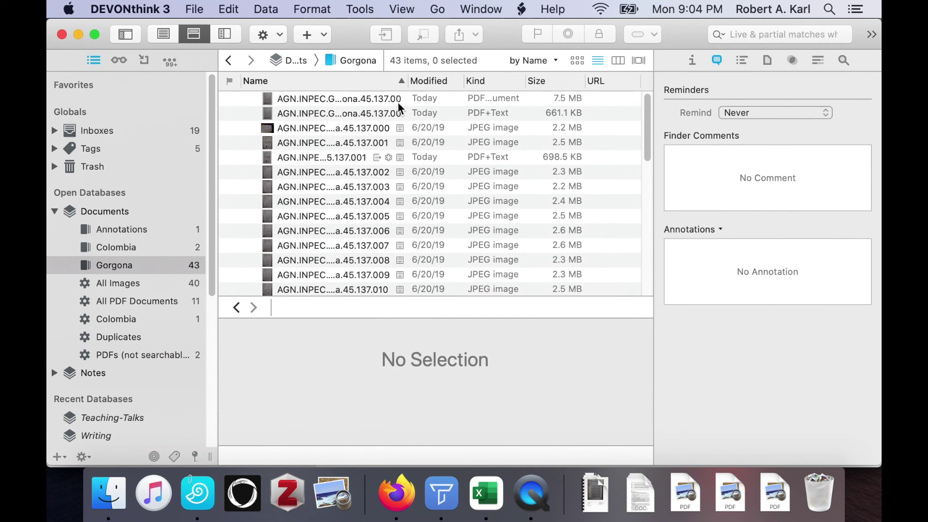
- Search the Gorgona group for "verbal" and examine the matches in the searchable PDF AGN.INPEC.Gorgona.45.137.001
click(398, 99)
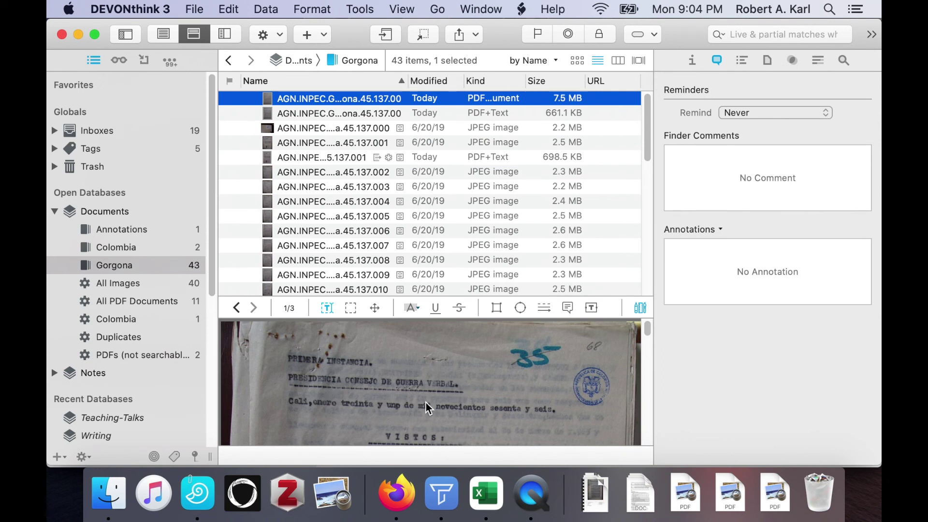
click(752, 32)
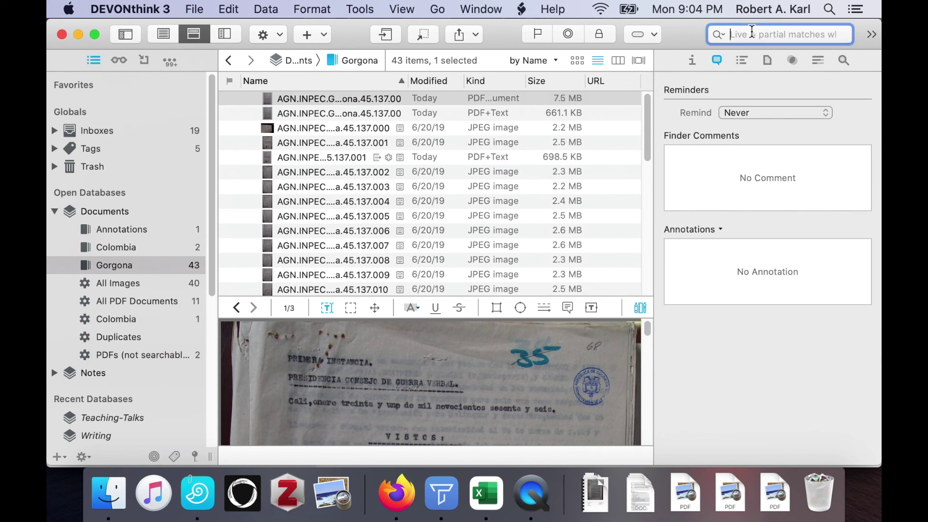
text(verbal)
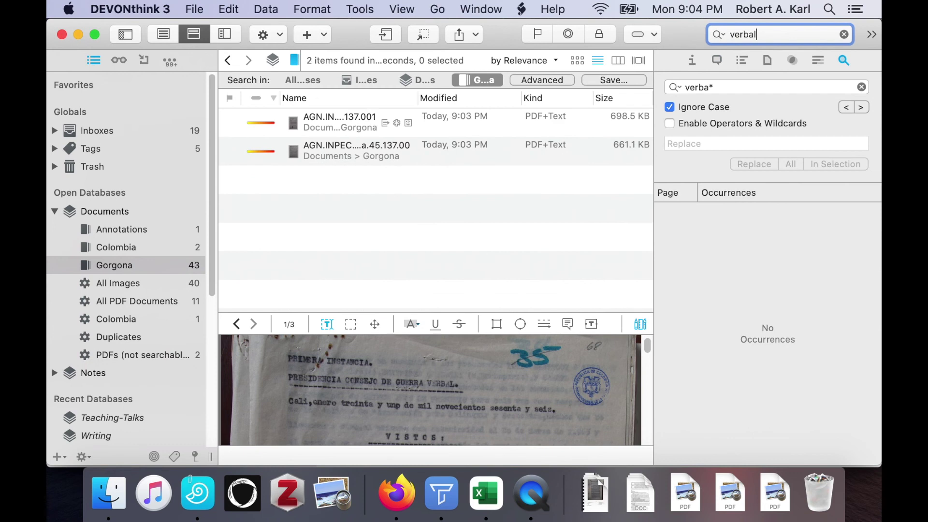
key(Return)
click(492, 121)
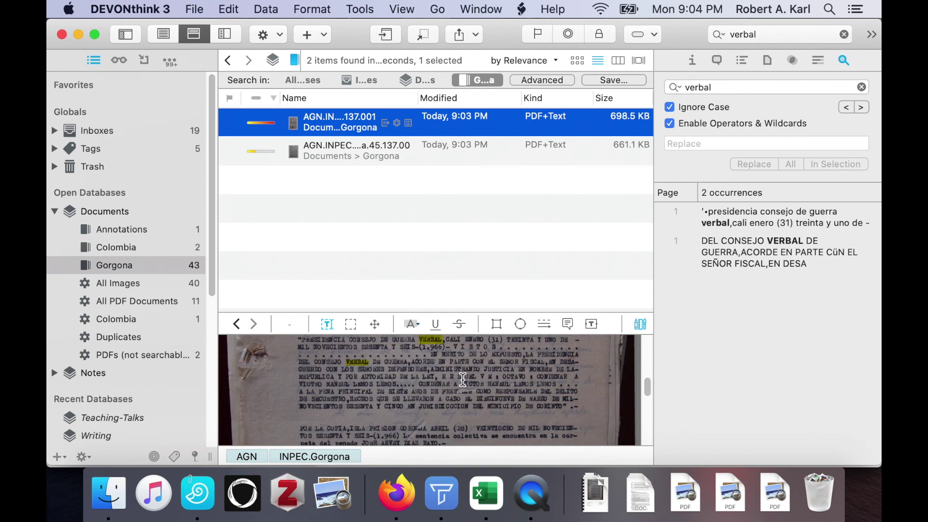
scroll(463, 380, up, 5)
scroll(463, 380, down, 5)
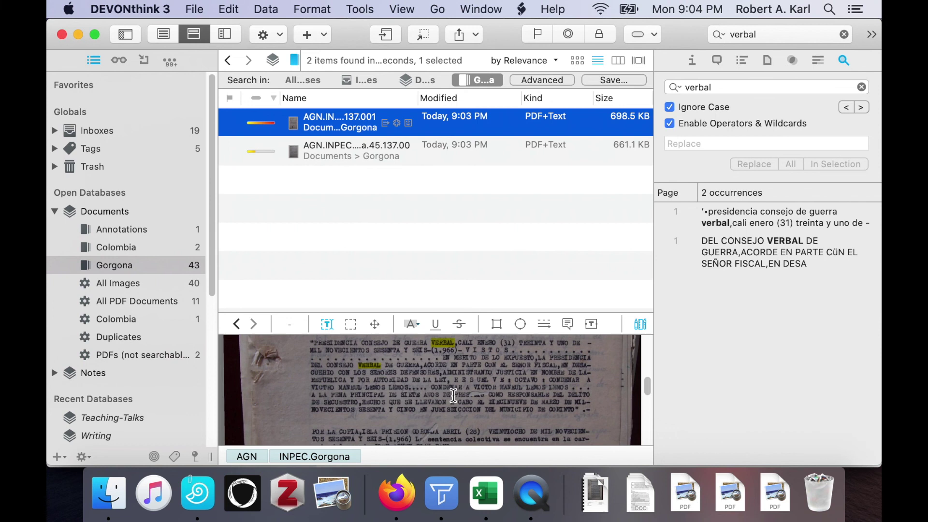
scroll(457, 386, down, 5)
scroll(453, 395, down, 3)
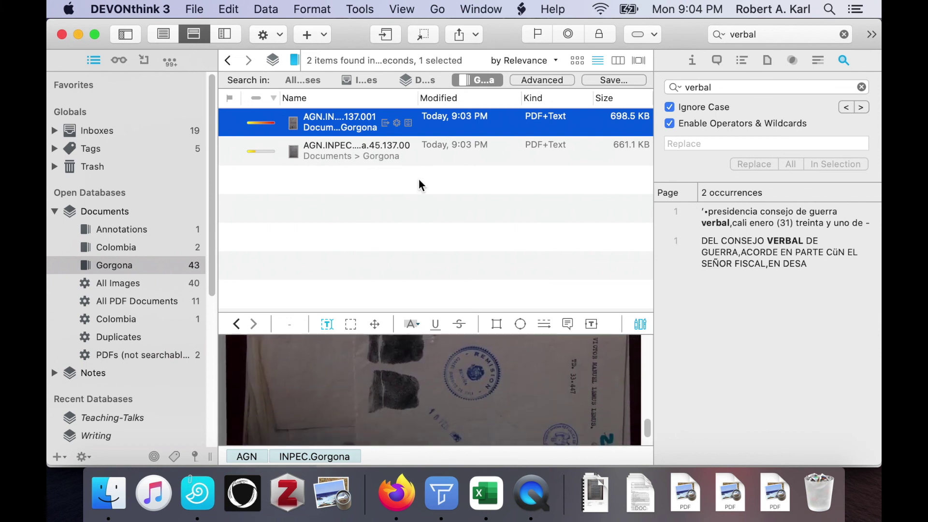
- Open the searchable merged PDF AGN.INPEC.Gorgona.45.137.00 from the results in its own window and read around the highlighted match
click(408, 150)
scroll(445, 384, up, 1)
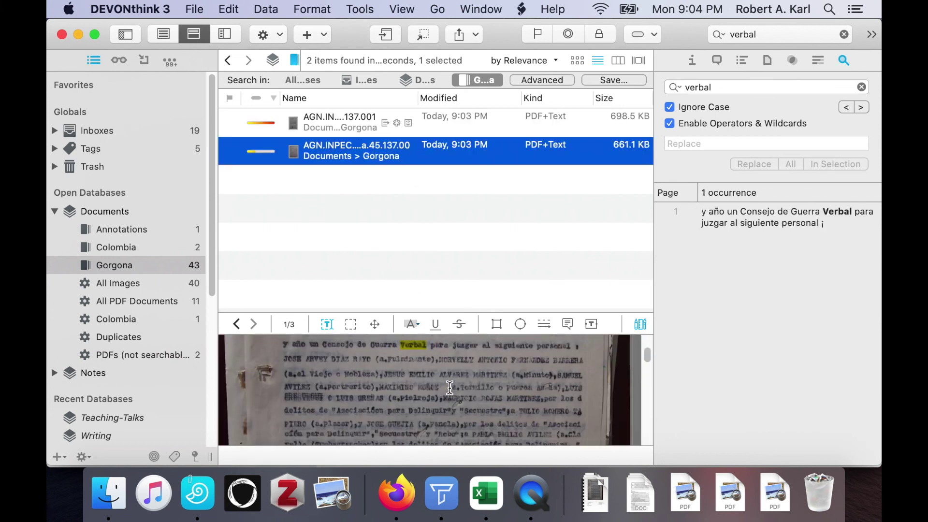
double_click(306, 154)
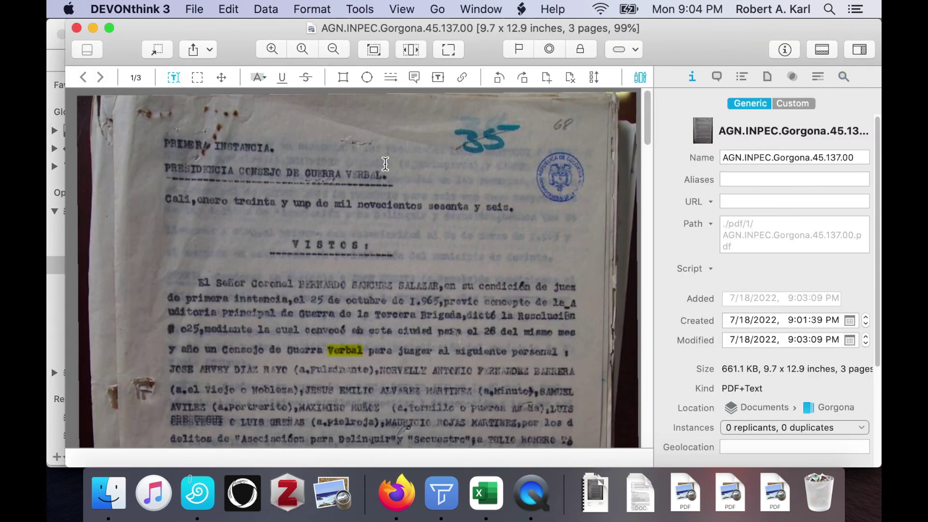
scroll(367, 346, down, 10)
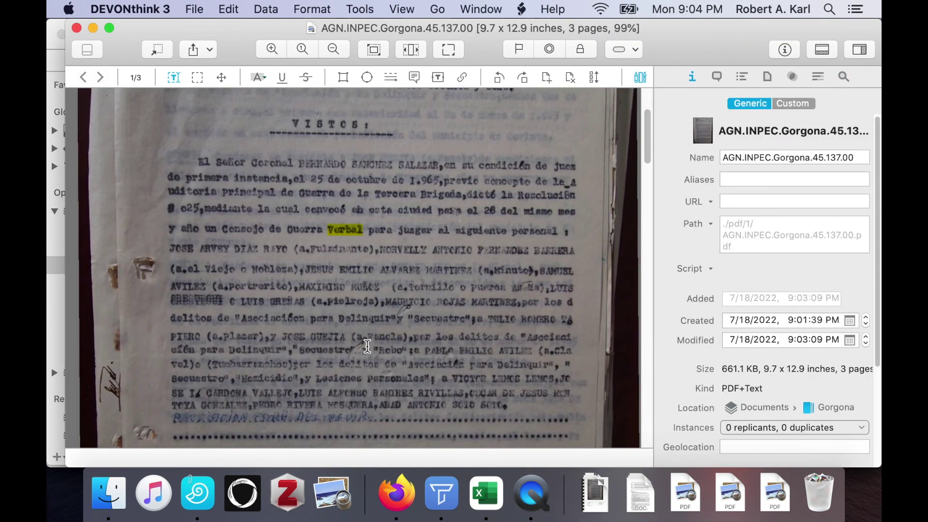
scroll(367, 346, down, 6)
scroll(367, 346, up, 16)
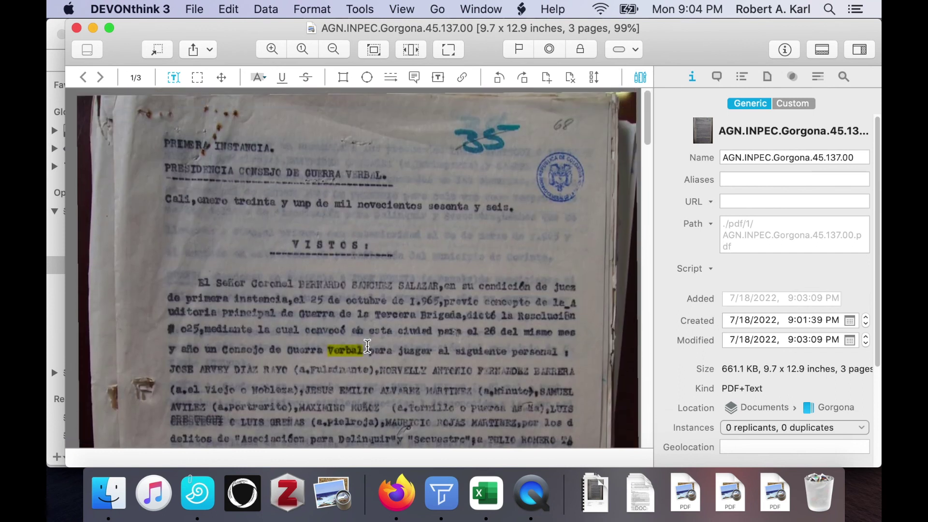
- Switch to the Google Drive window in Firefox and open the folder Carpeta 137 (incomplete) inside Caja 45 of the INPEC folder
key(super+Tab)
key(super+Tab)
key(super+Tab)
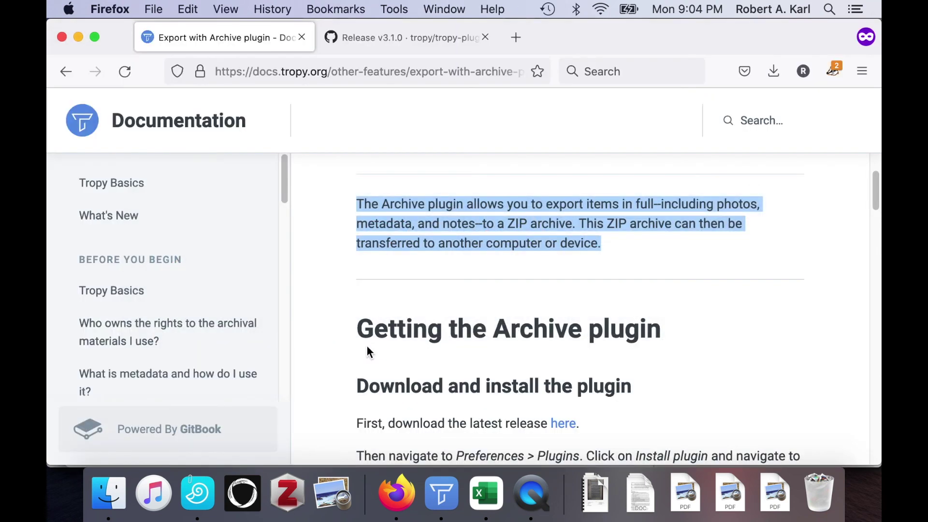
key(super+grave)
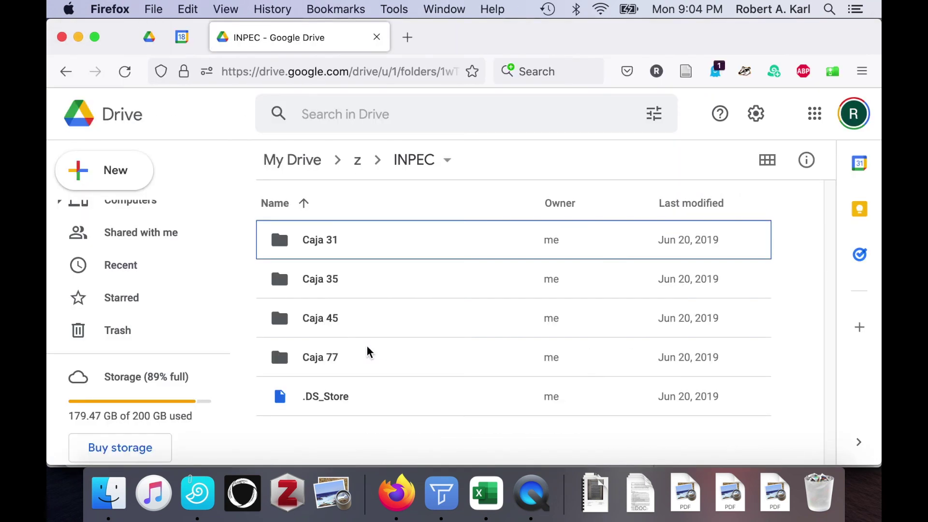
double_click(353, 315)
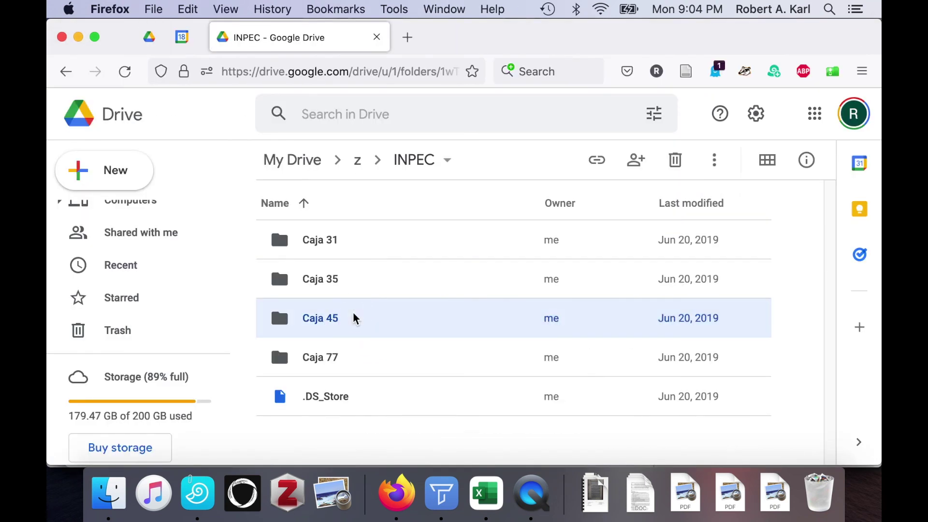
click(339, 242)
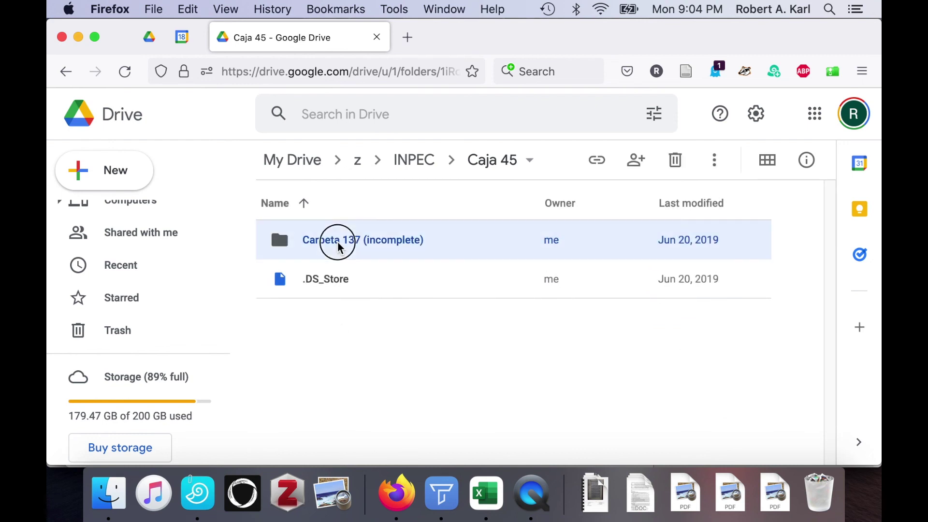
double_click(337, 241)
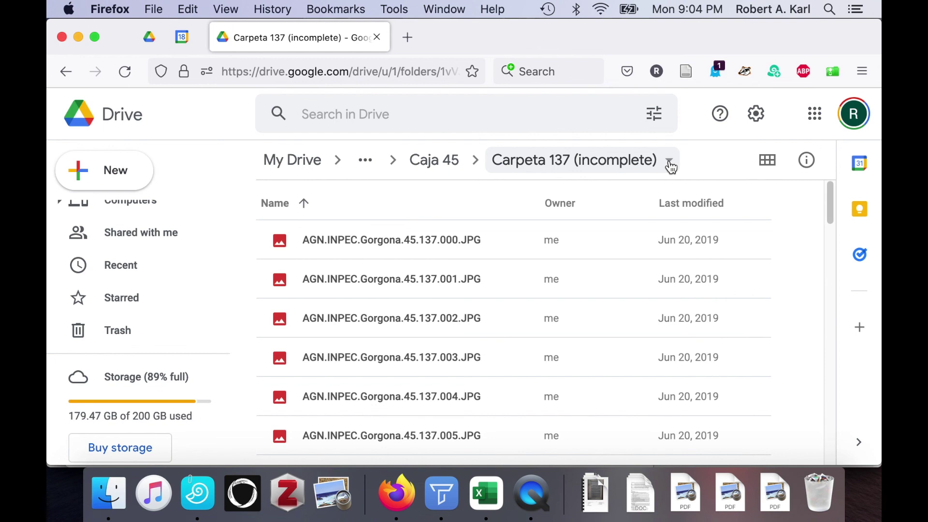
- Search within the folder Carpeta 137 (incomplete) for "verbal" and open the image AGN.INPEC.Gorgona.45.137.001.JPG from the results
click(670, 163)
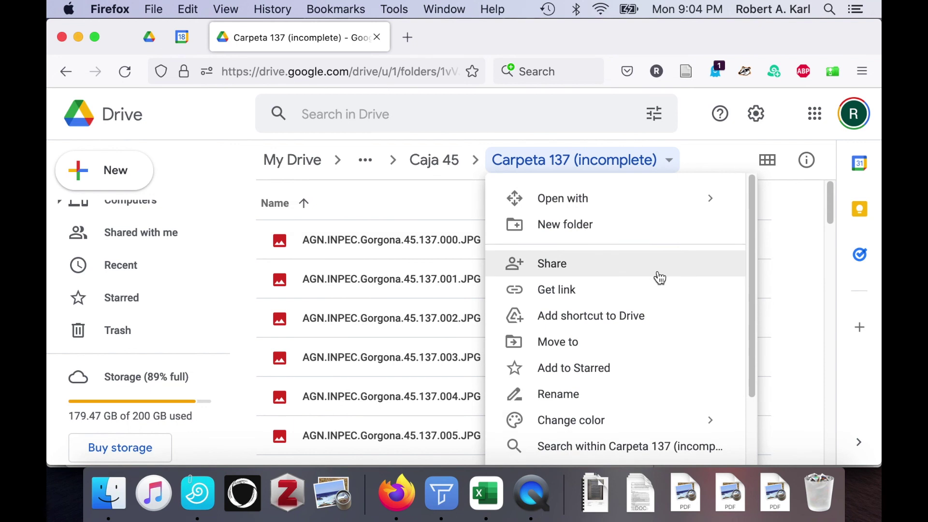
scroll(660, 277, down, 3)
click(617, 372)
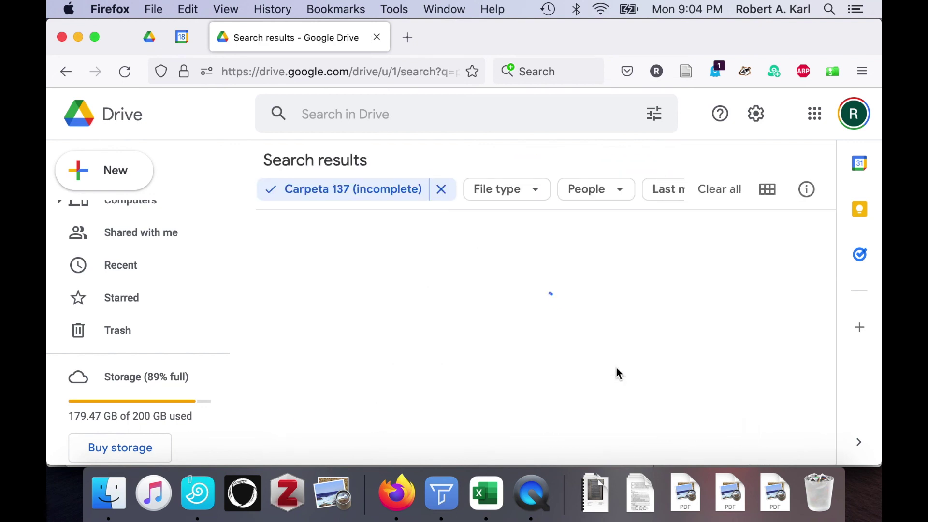
click(396, 112)
text(verbal)
key(Return)
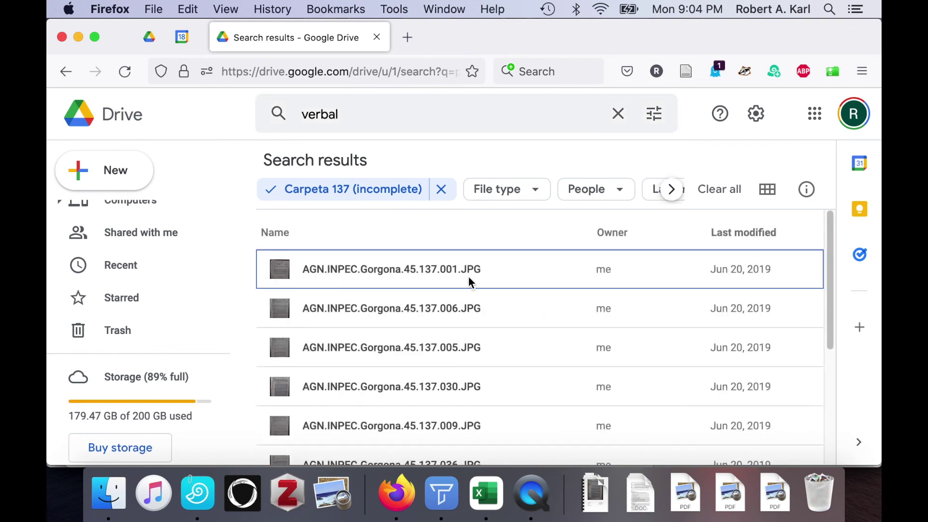
double_click(469, 275)
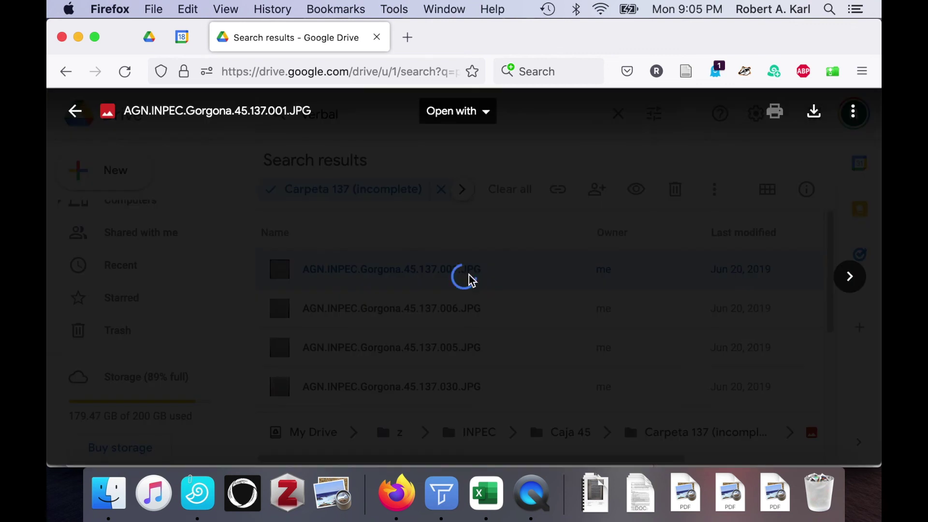